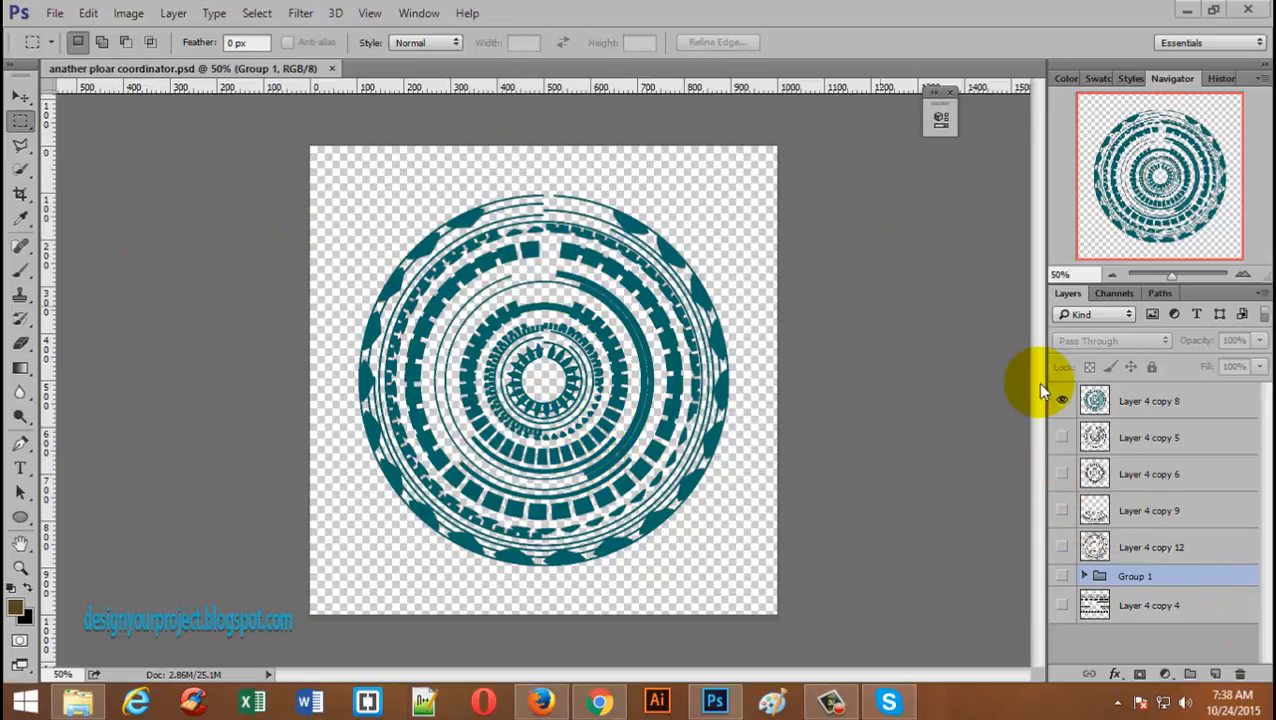
- Compare the circular design on Layer 4 copy 8 with the strips on Layer 4 copy 4, and view Layer 4 copy 5
click(1062, 403)
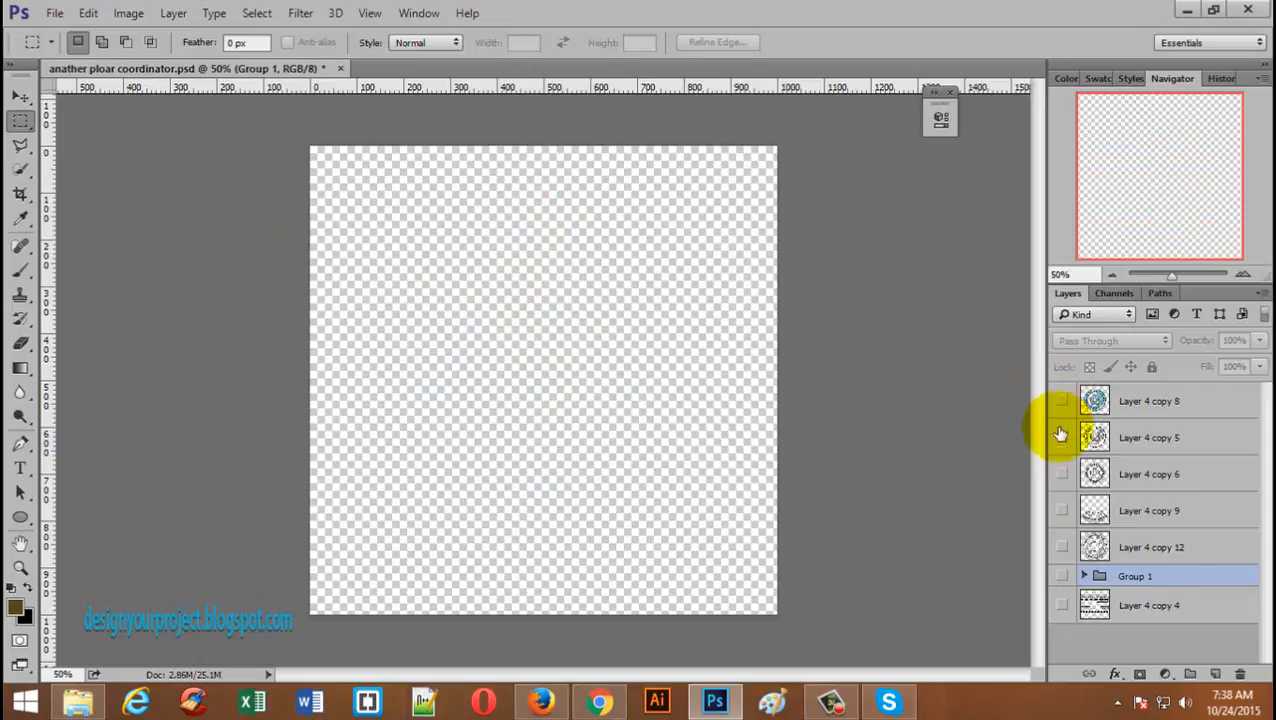
click(1062, 605)
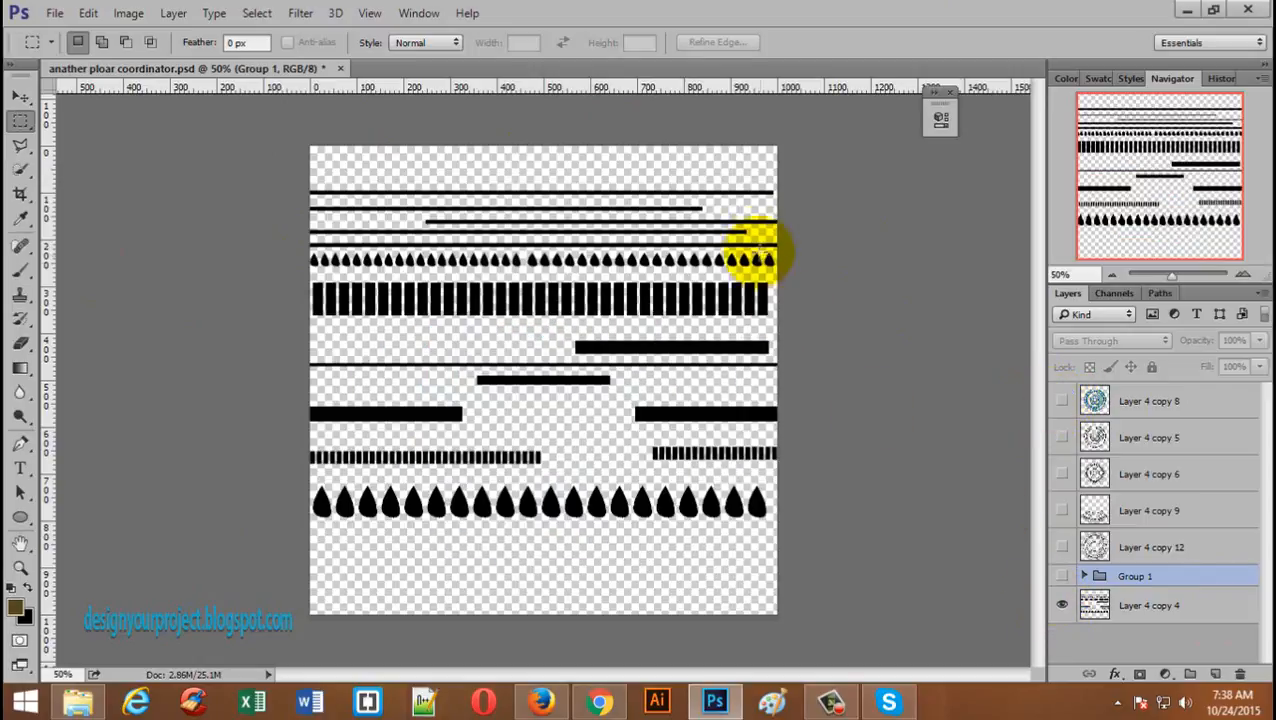
click(1062, 402)
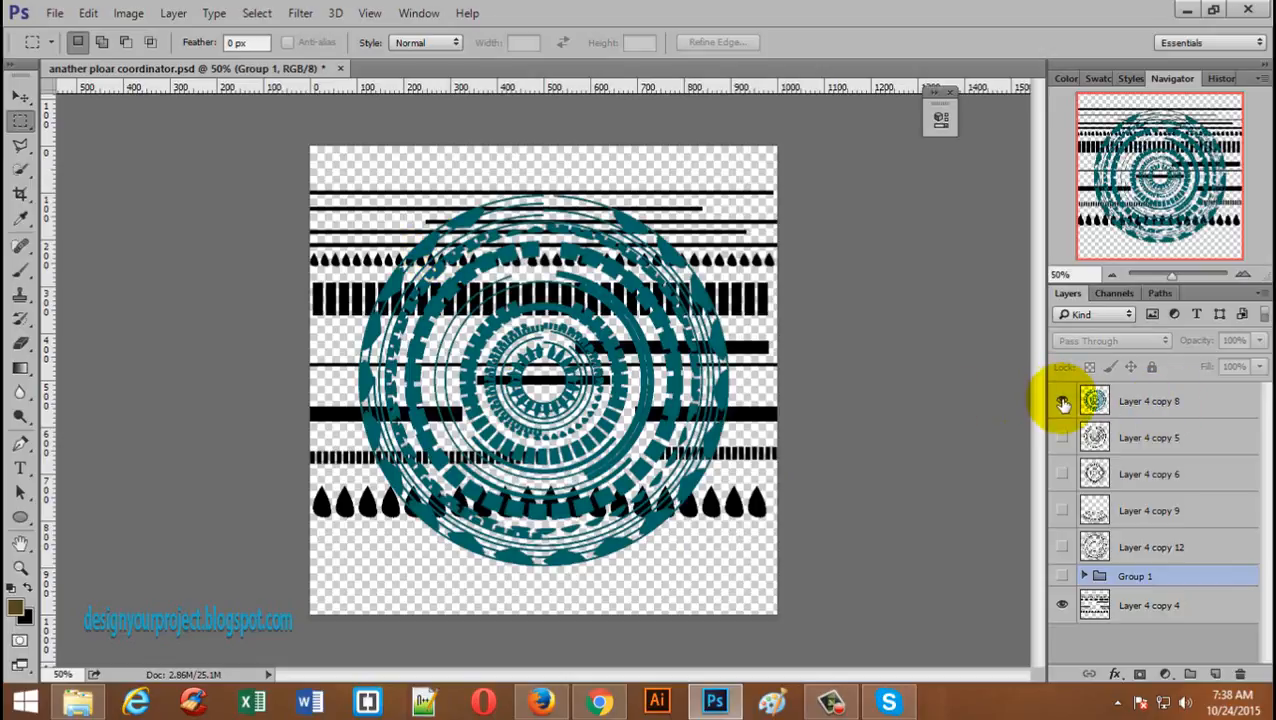
click(1062, 402)
click(1062, 437)
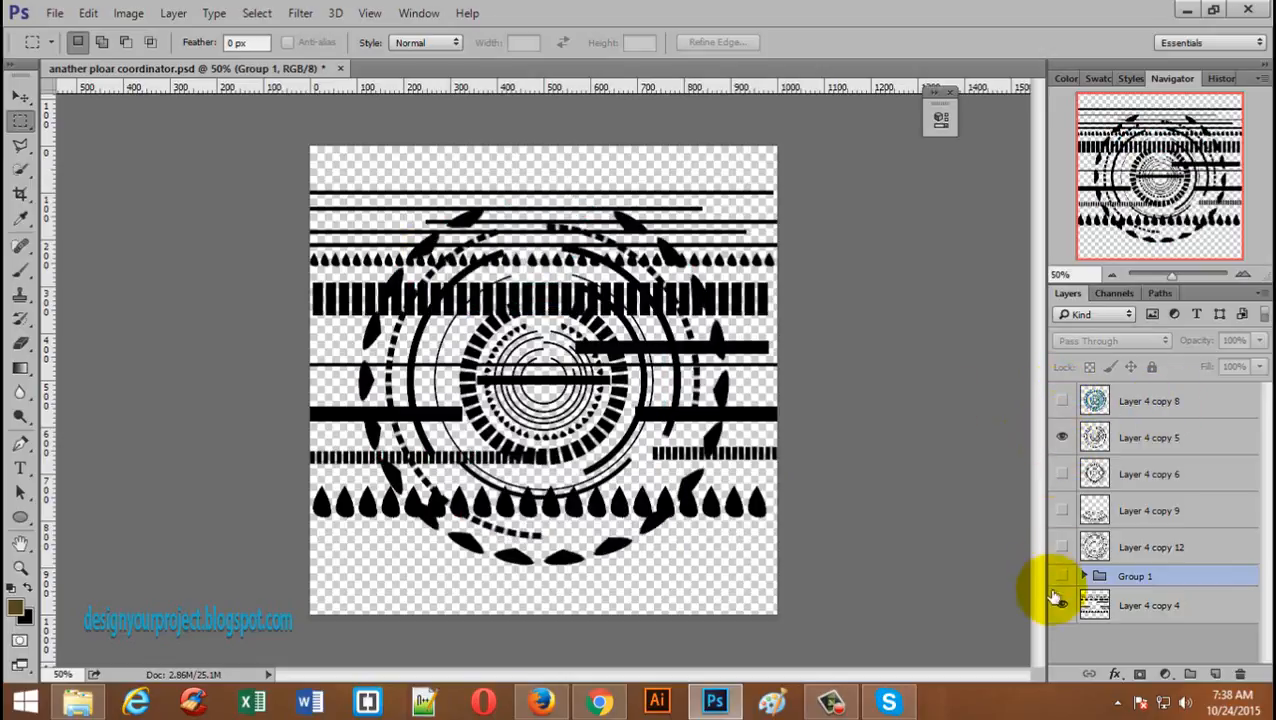
click(1063, 608)
click(1061, 438)
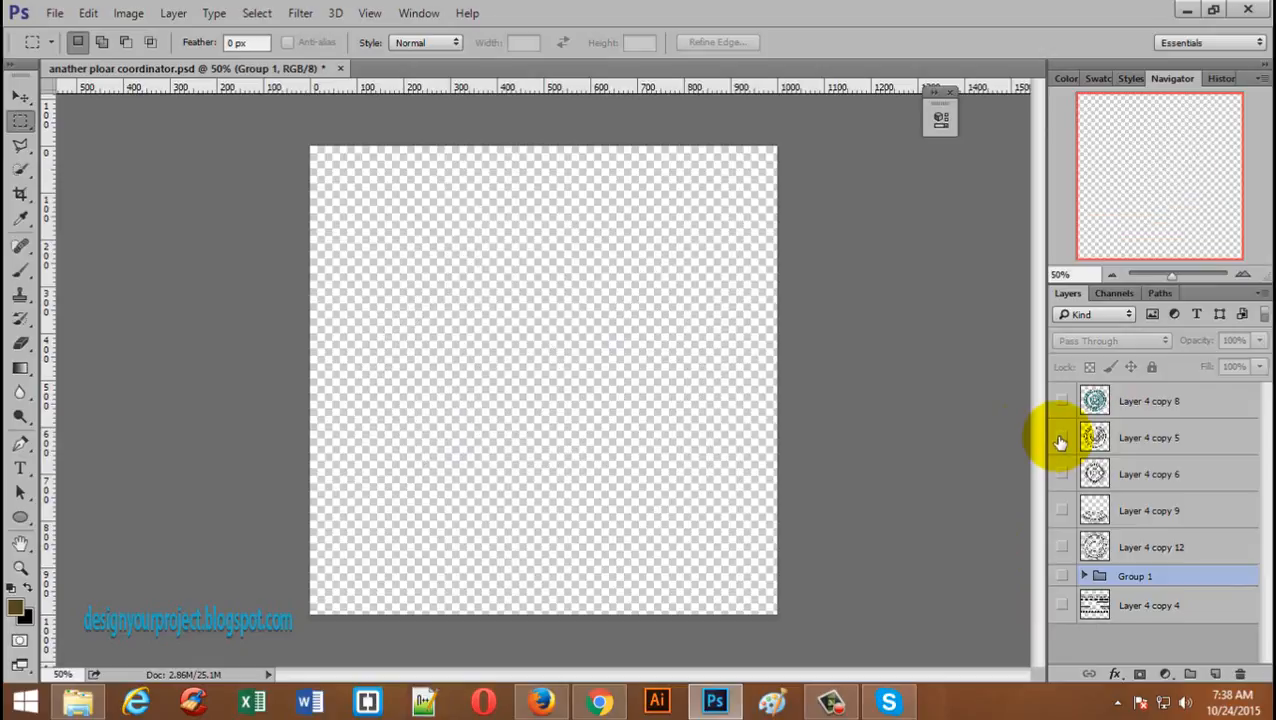
- Preview Layer 4 copy 6, copy 9 and copy 12 one at a time, leaving only Layer 4 copy 4 visible
click(1061, 474)
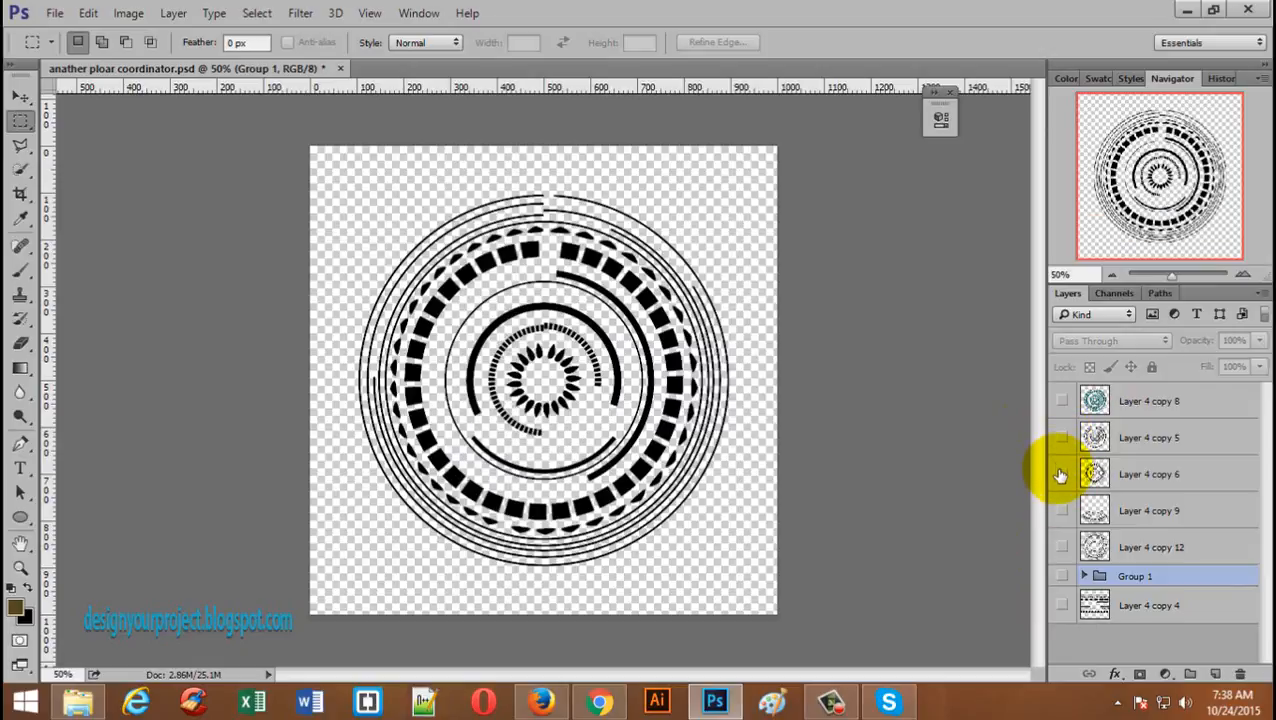
click(1061, 474)
click(1060, 510)
click(1060, 510)
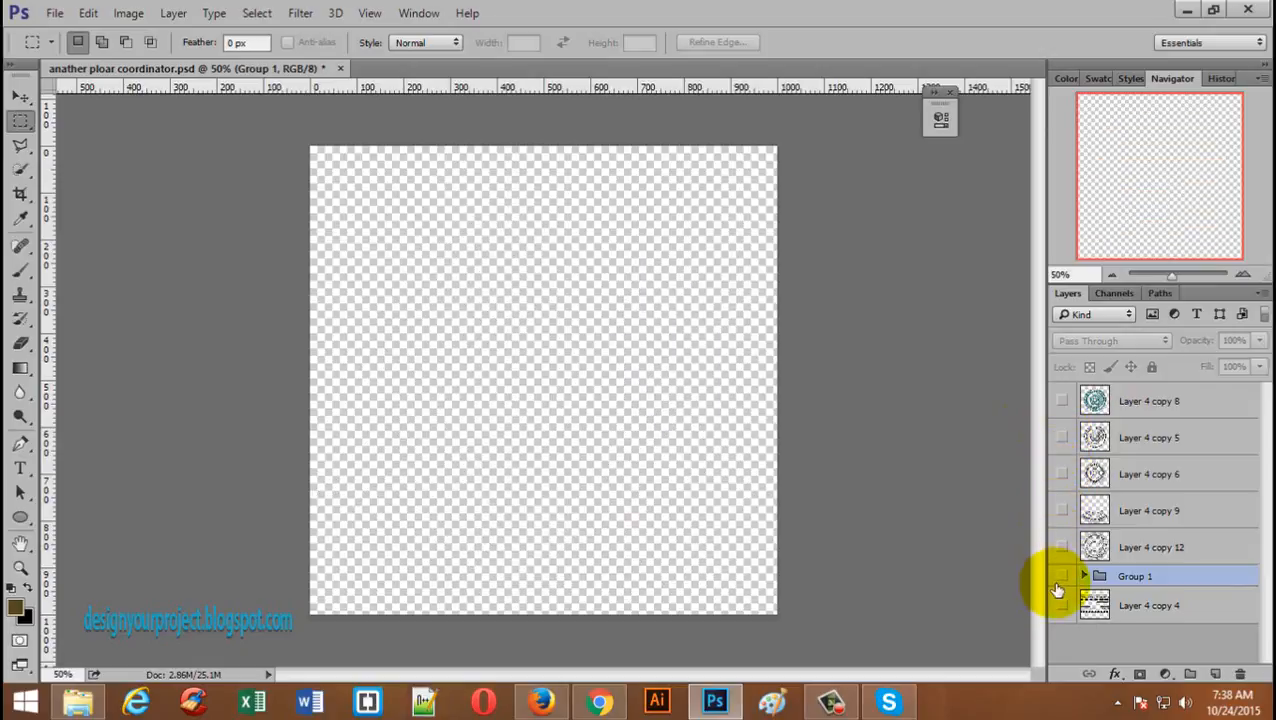
click(1062, 547)
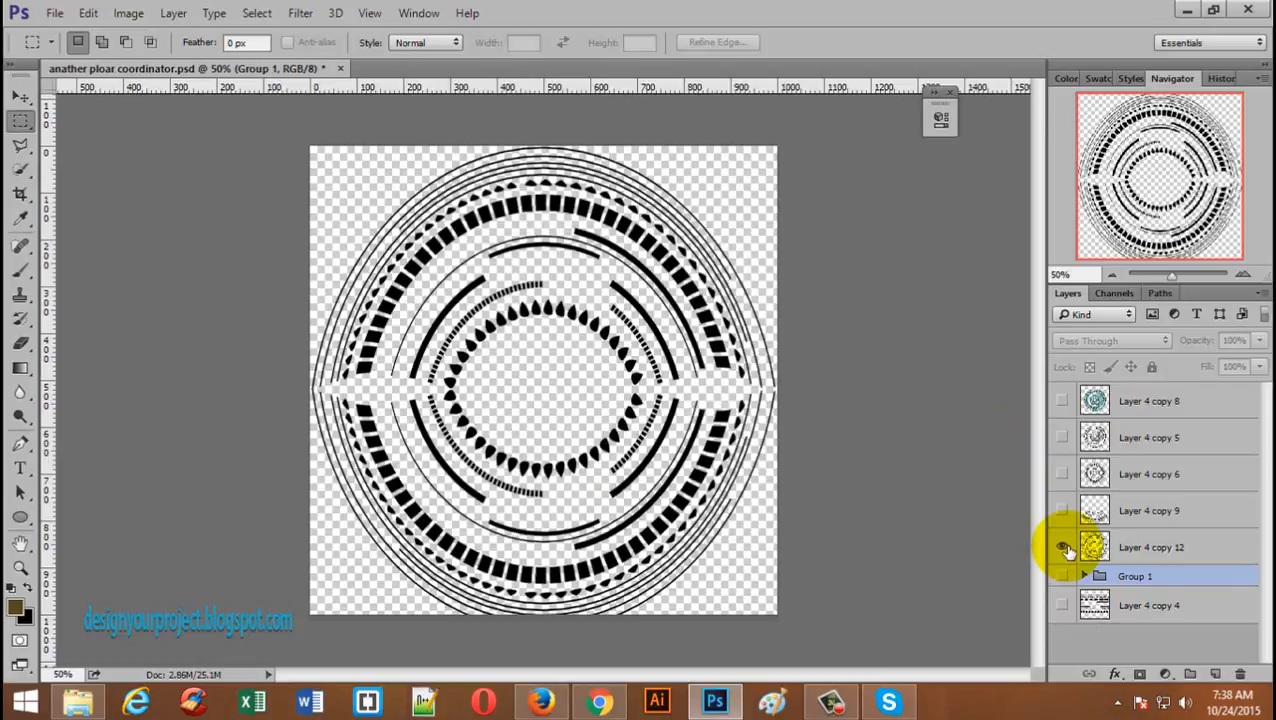
click(1062, 547)
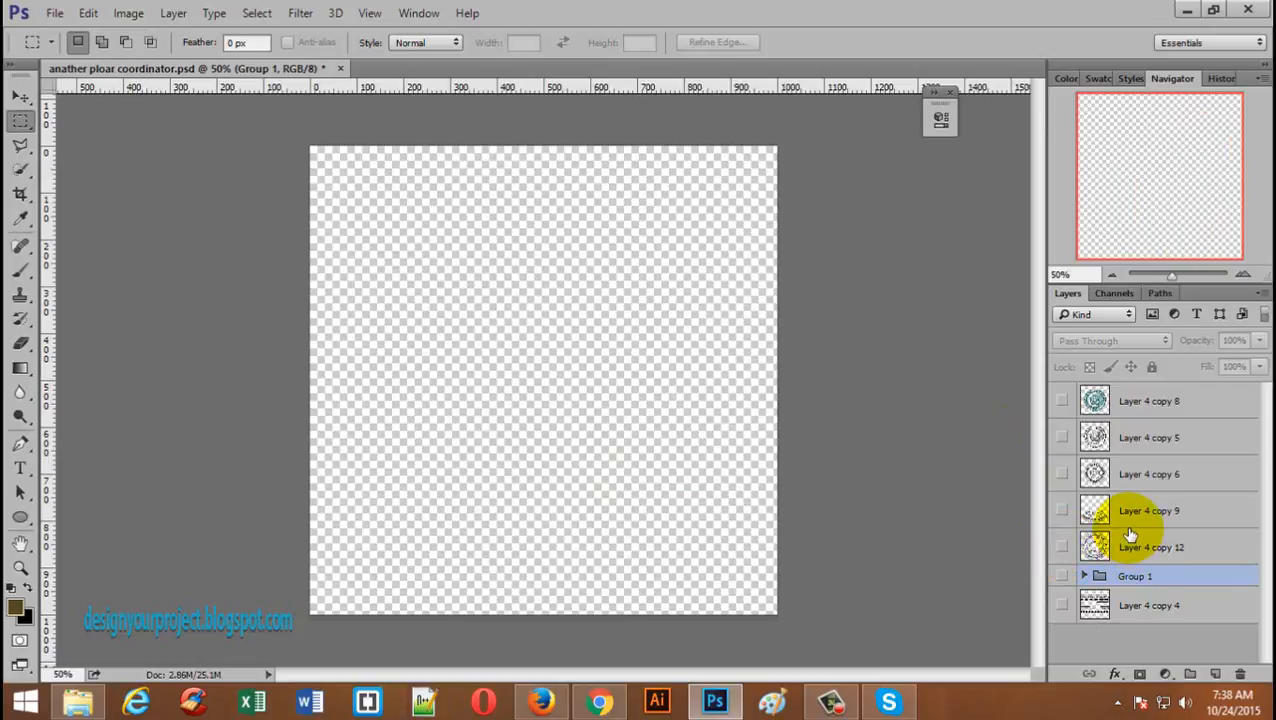
click(1062, 605)
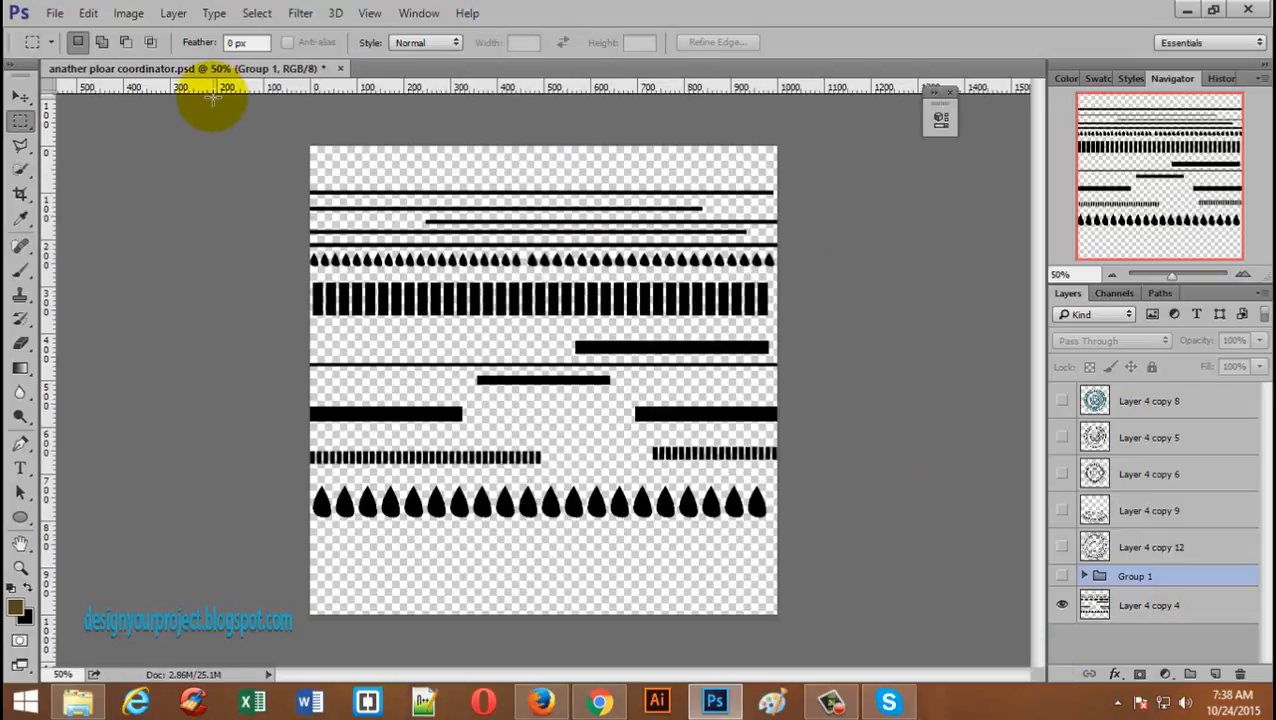
- Create a 1000 by 1000 pixel document at 72 pixels/inch and replace its white Background with an empty layer
click(52, 13)
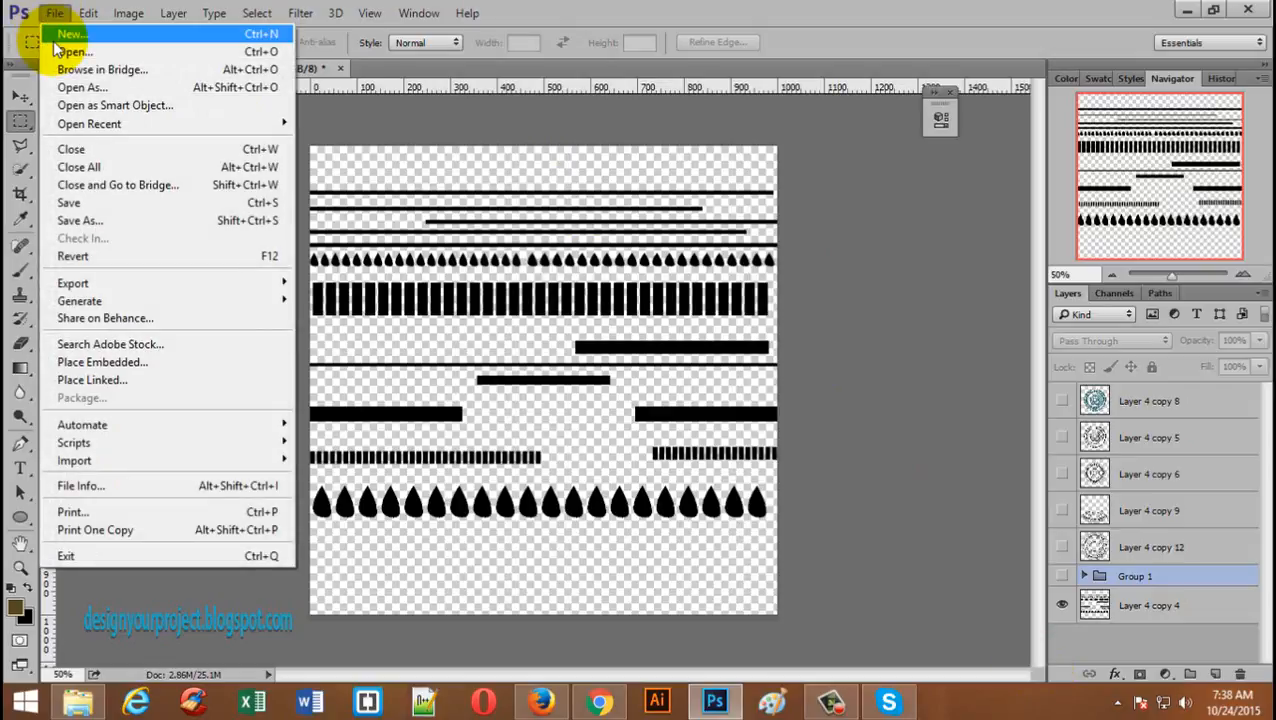
click(56, 38)
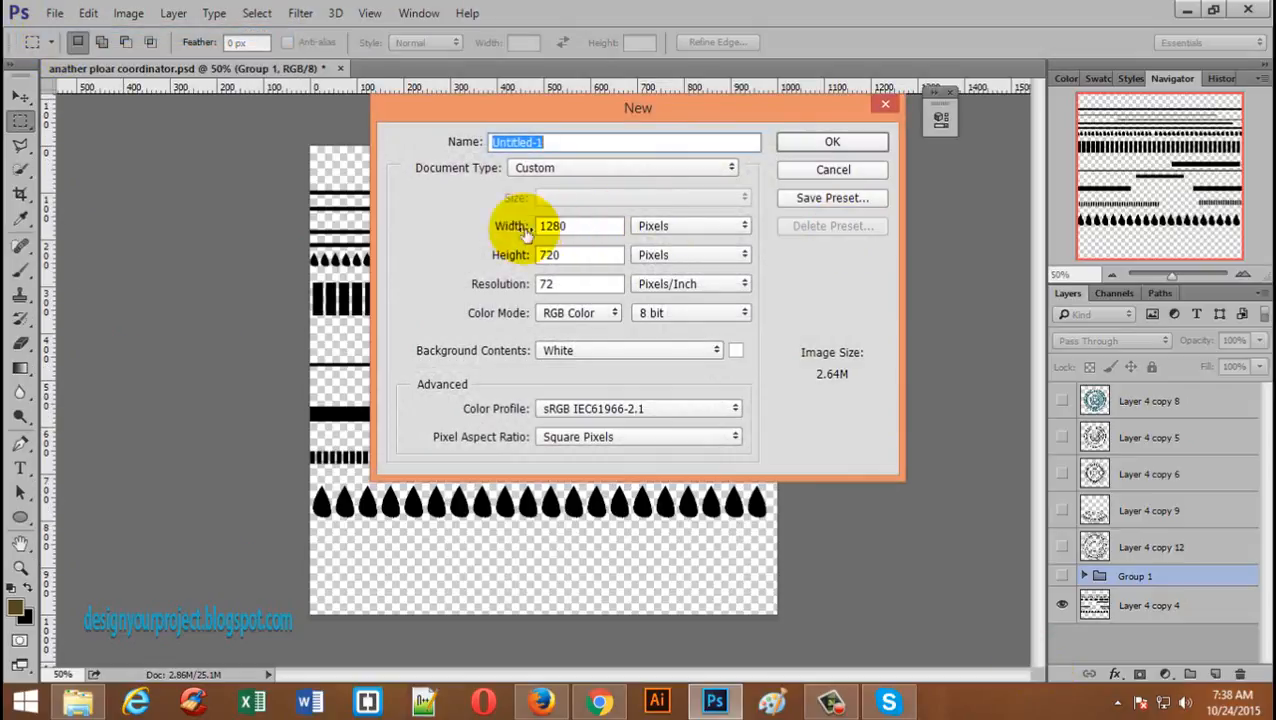
double_click(556, 226)
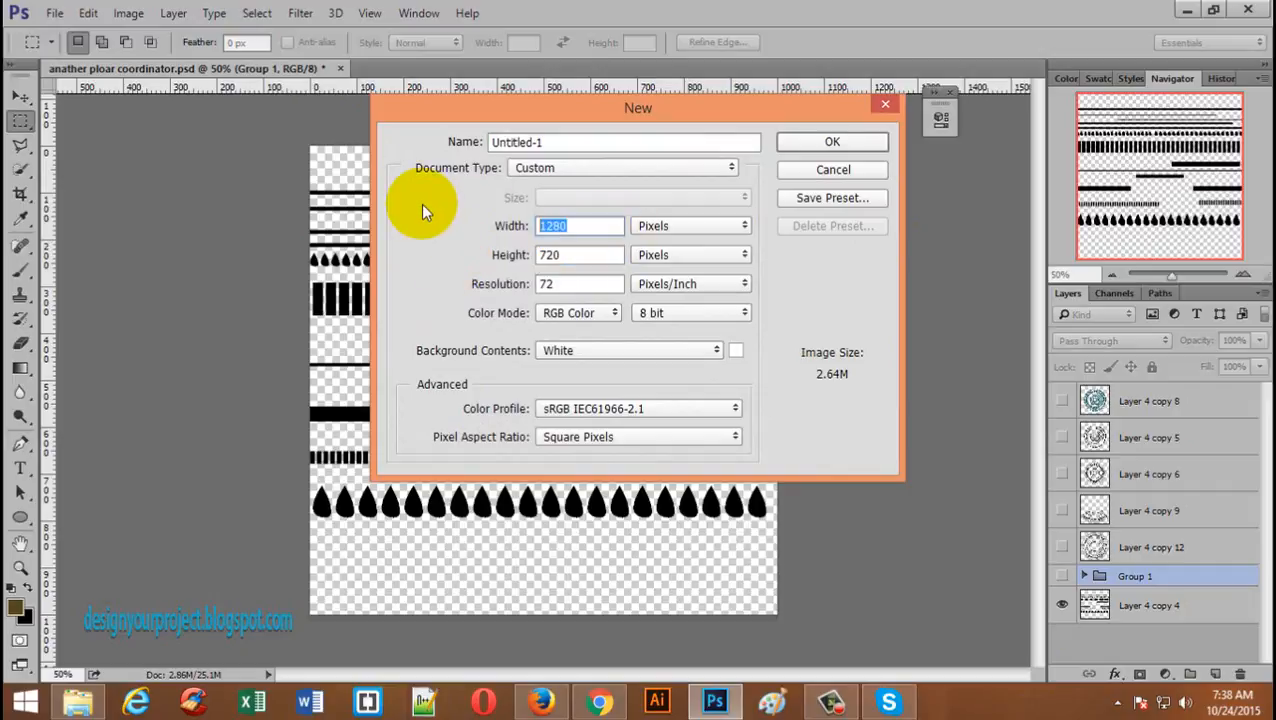
text(1)
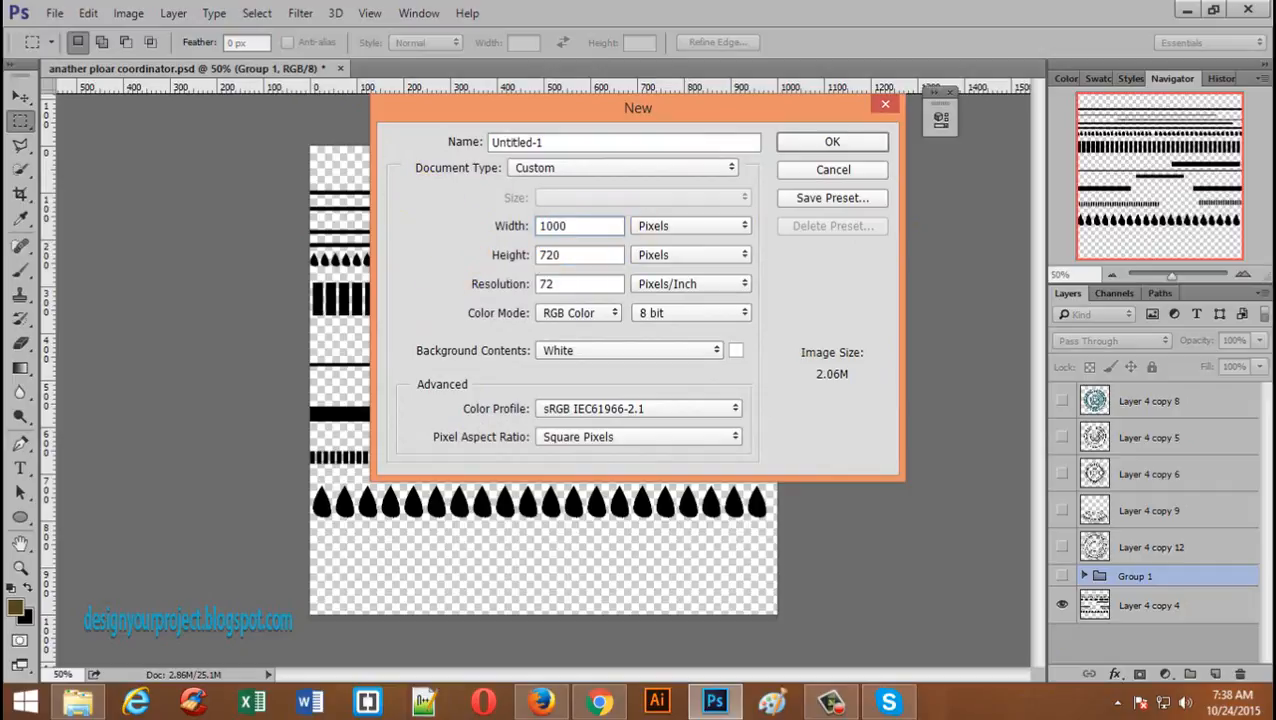
double_click(552, 255)
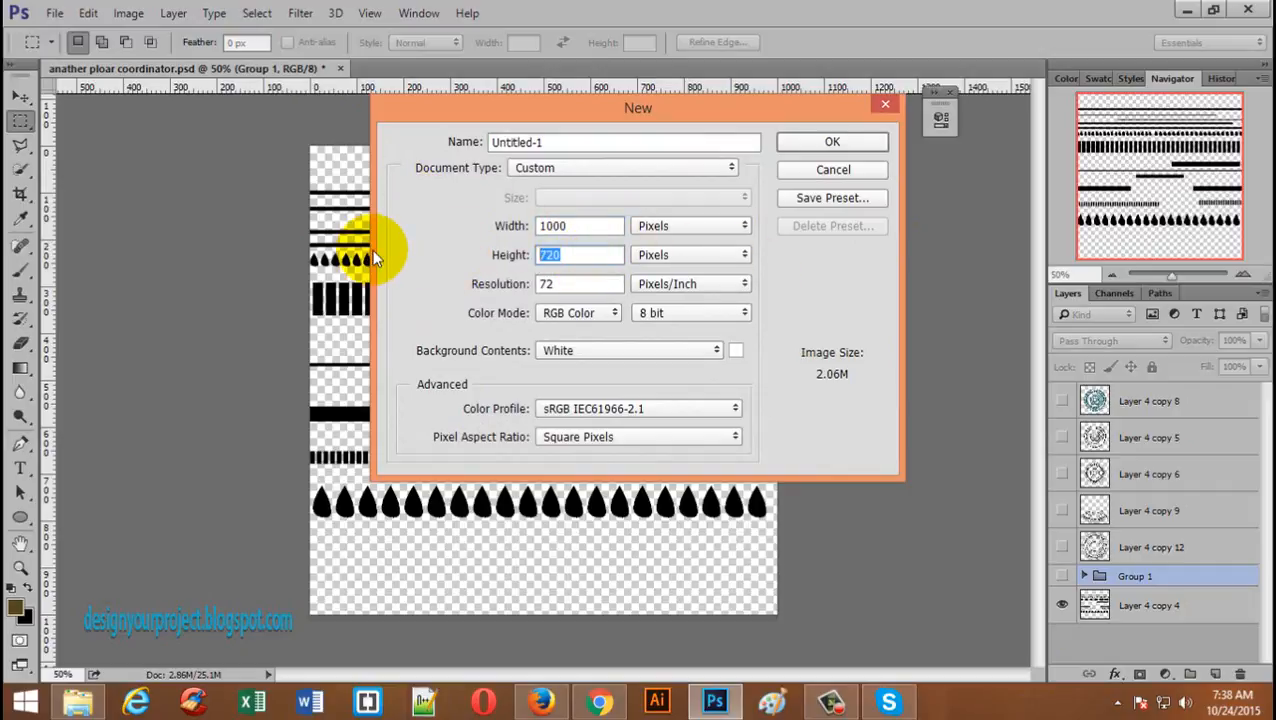
text(1000)
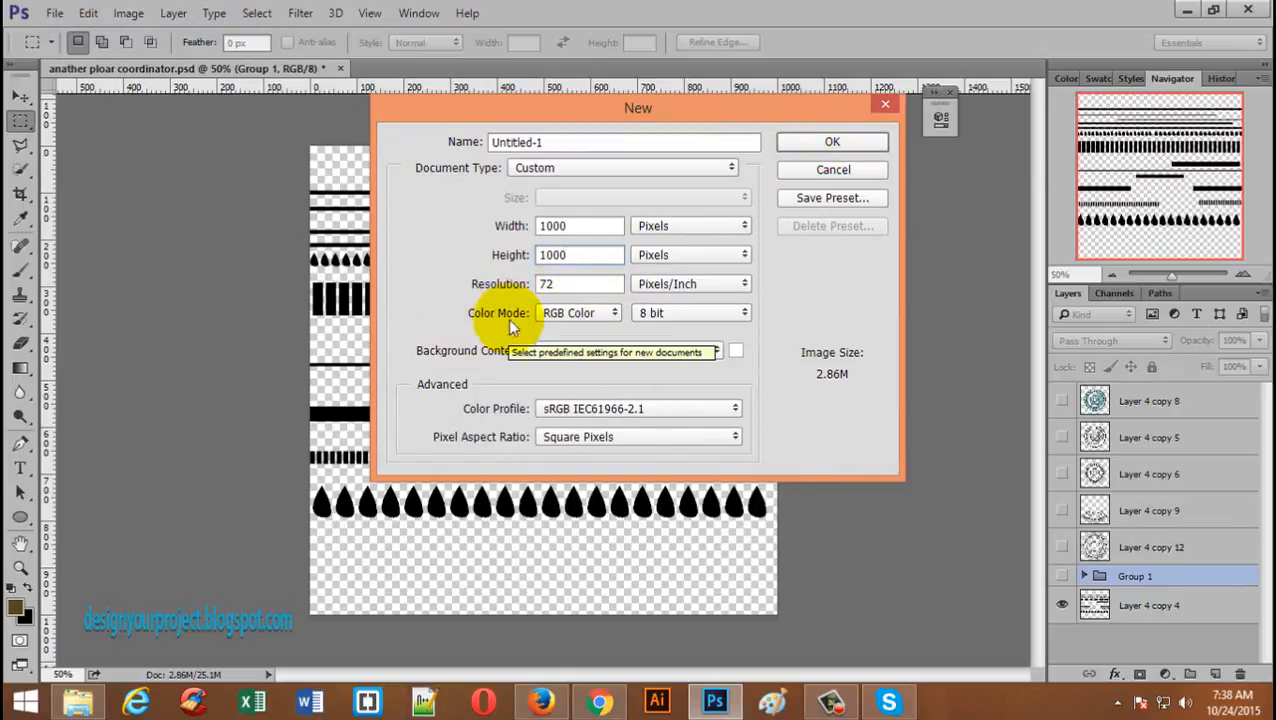
click(839, 143)
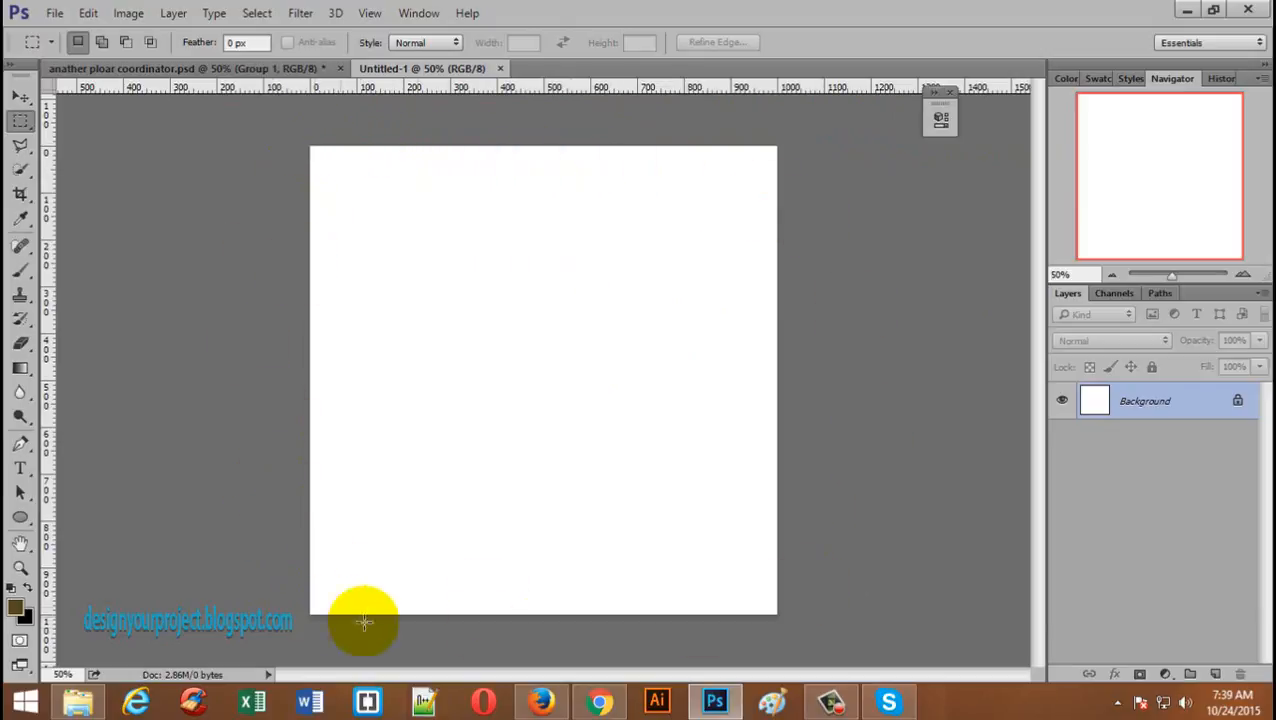
click(1222, 675)
drag(1198, 440, 1239, 675)
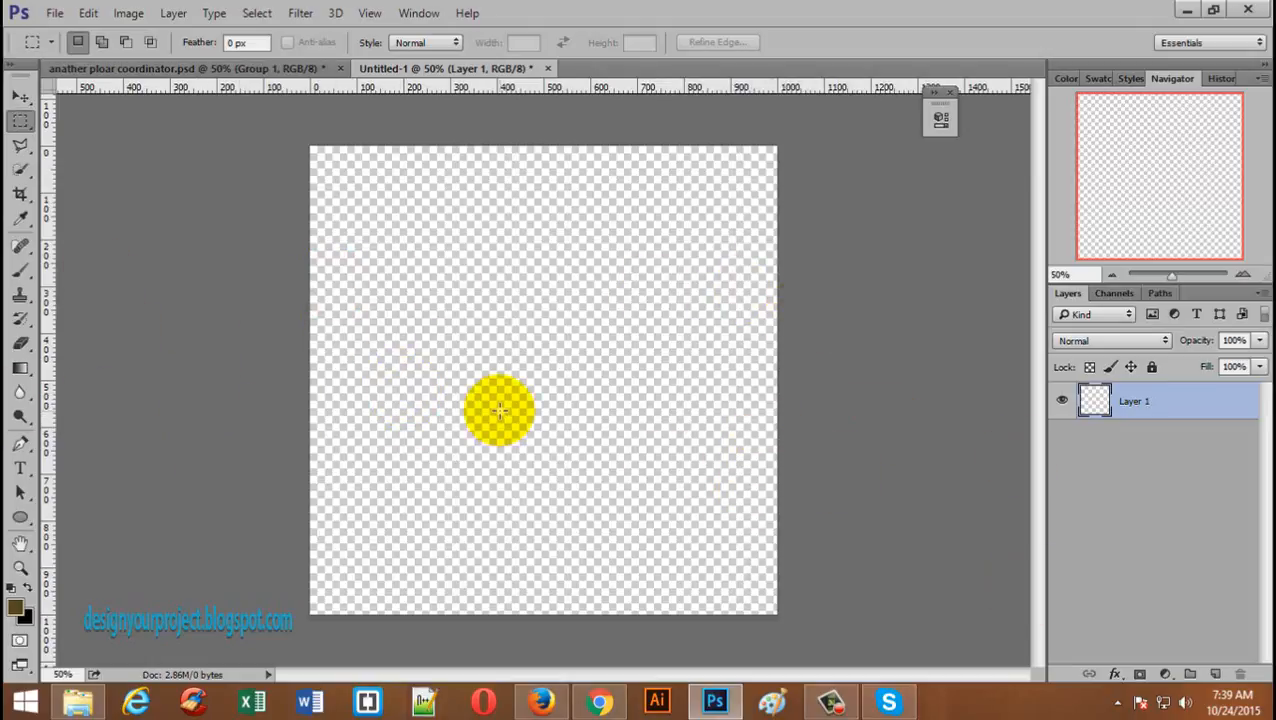
- Check the strip pattern in "anather ploar coordinator.psd" and return to the empty Untitled-1 document
click(149, 68)
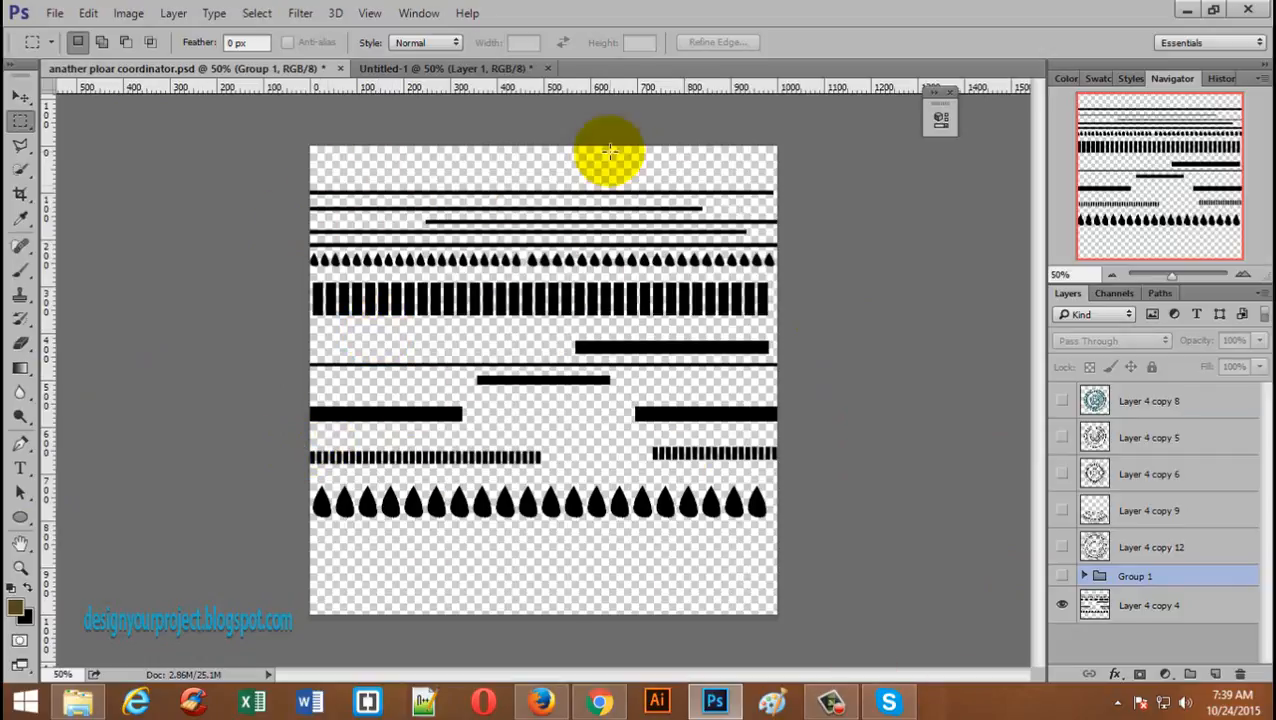
click(432, 68)
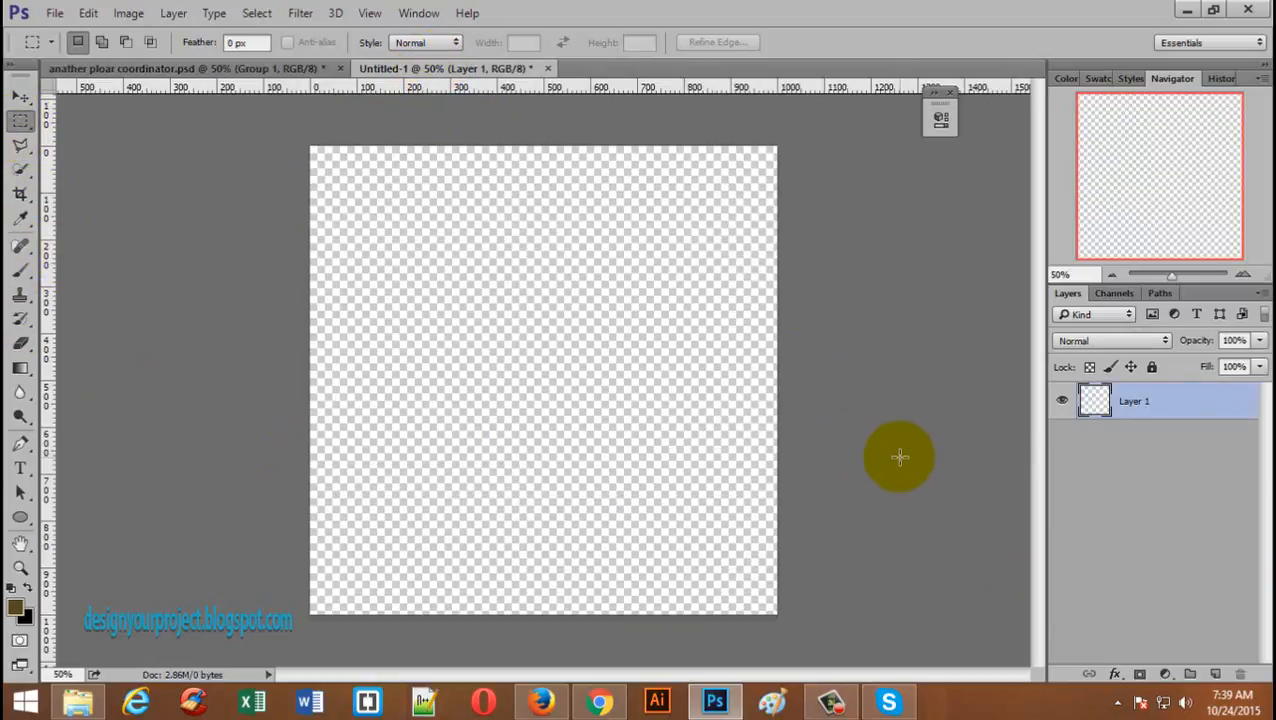
key(ctrl+t)
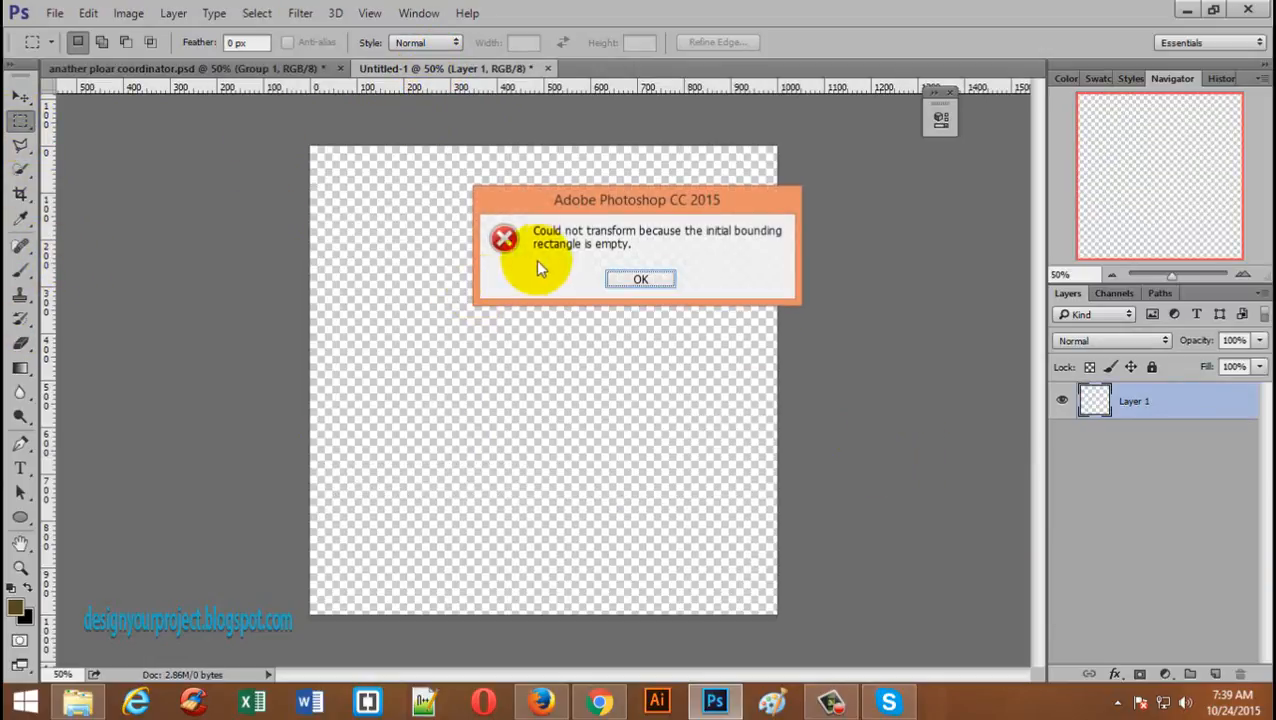
click(635, 278)
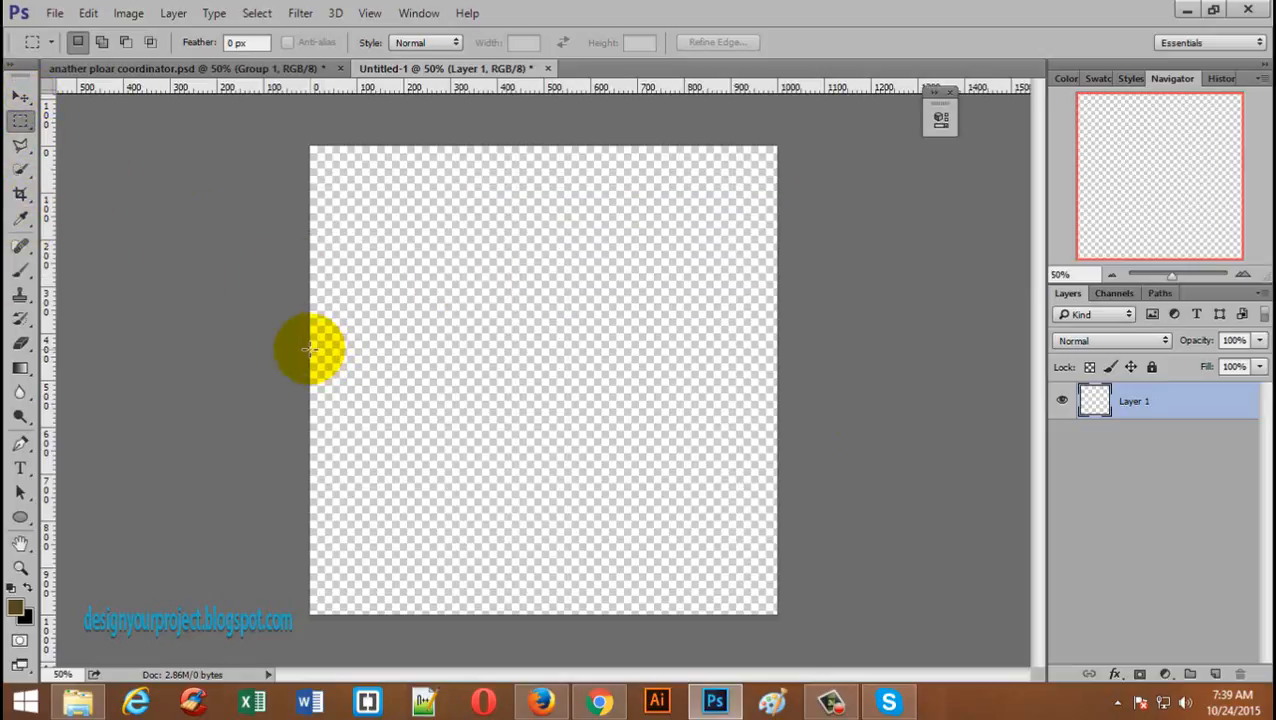
- Select a thin horizontal band across the full canvas width slightly above the middle of Layer 1 and fill it with black
drag(313, 345, 815, 354)
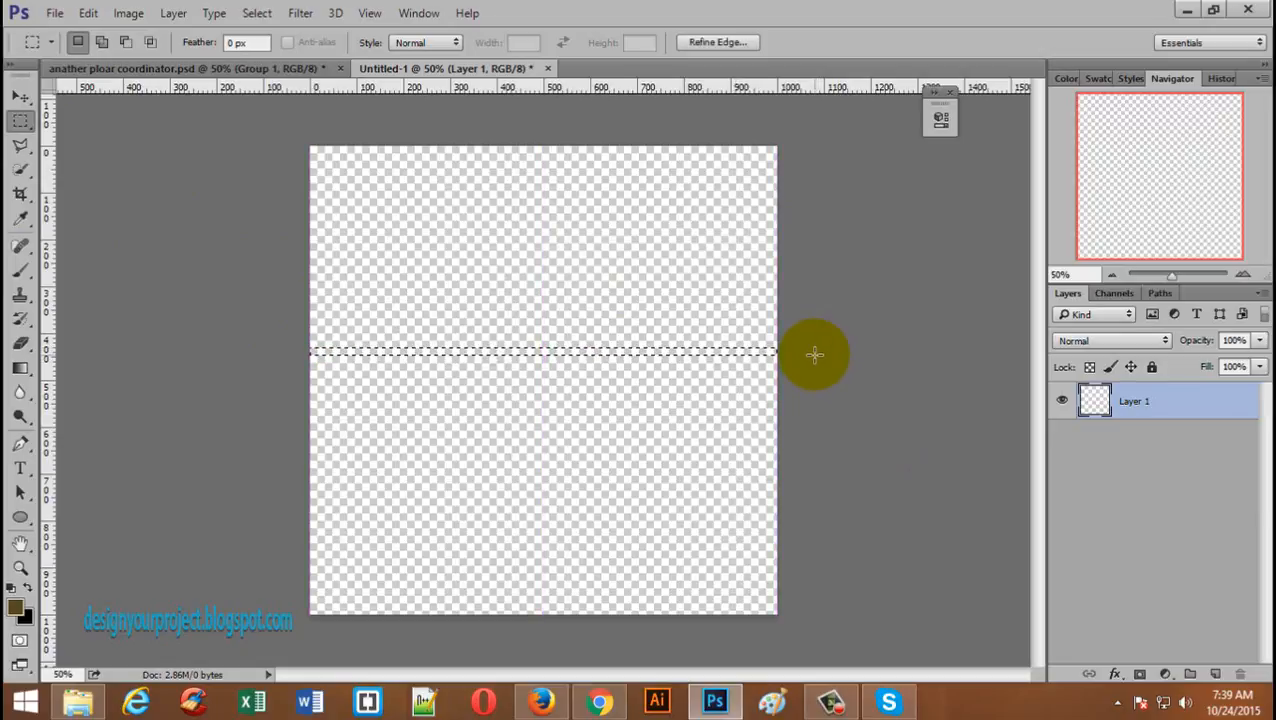
click(27, 586)
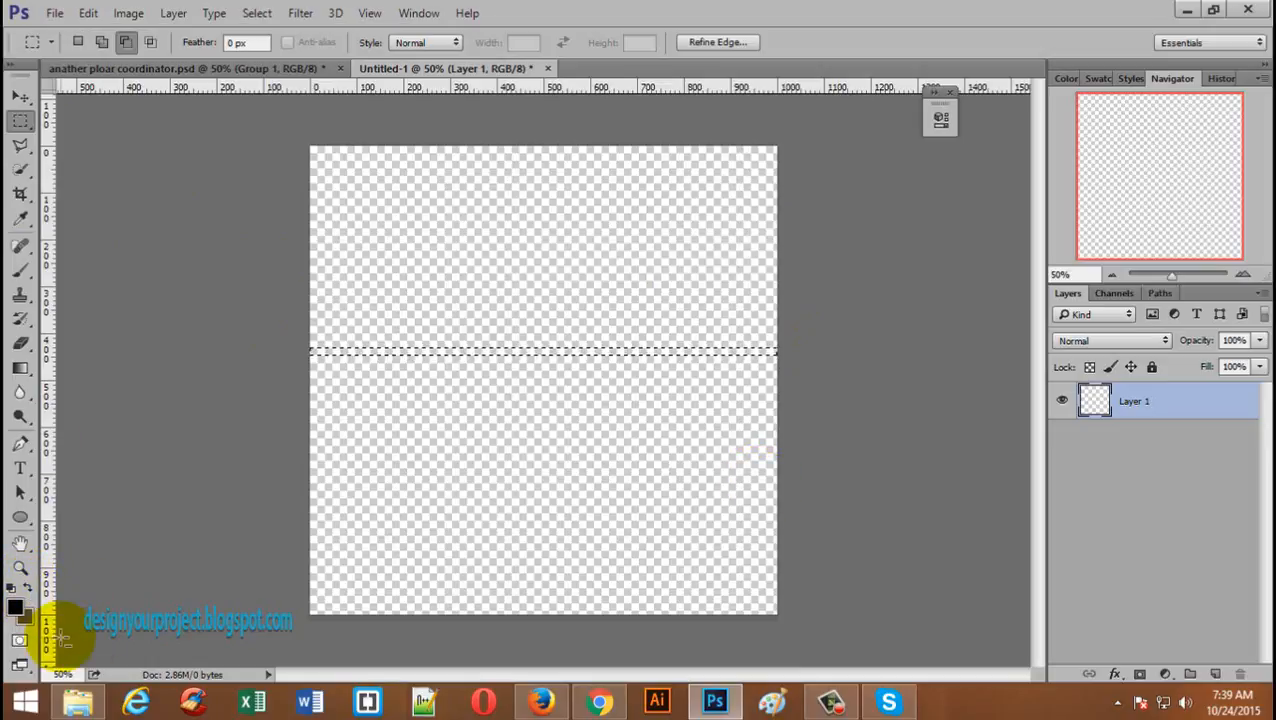
key(alt+BackSpace)
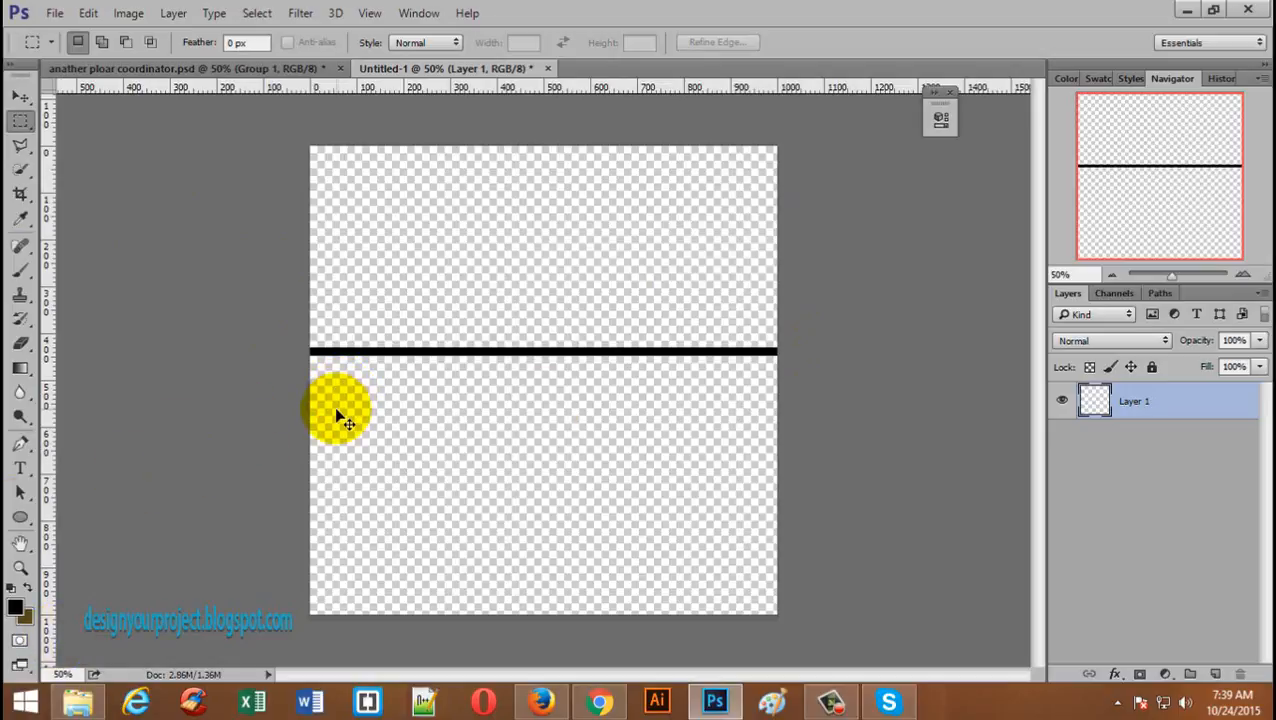
- Thin the black strip with Free Transform to about 61% of its height, keeping its full width
key(ctrl+t)
scroll(545, 347, up, 1)
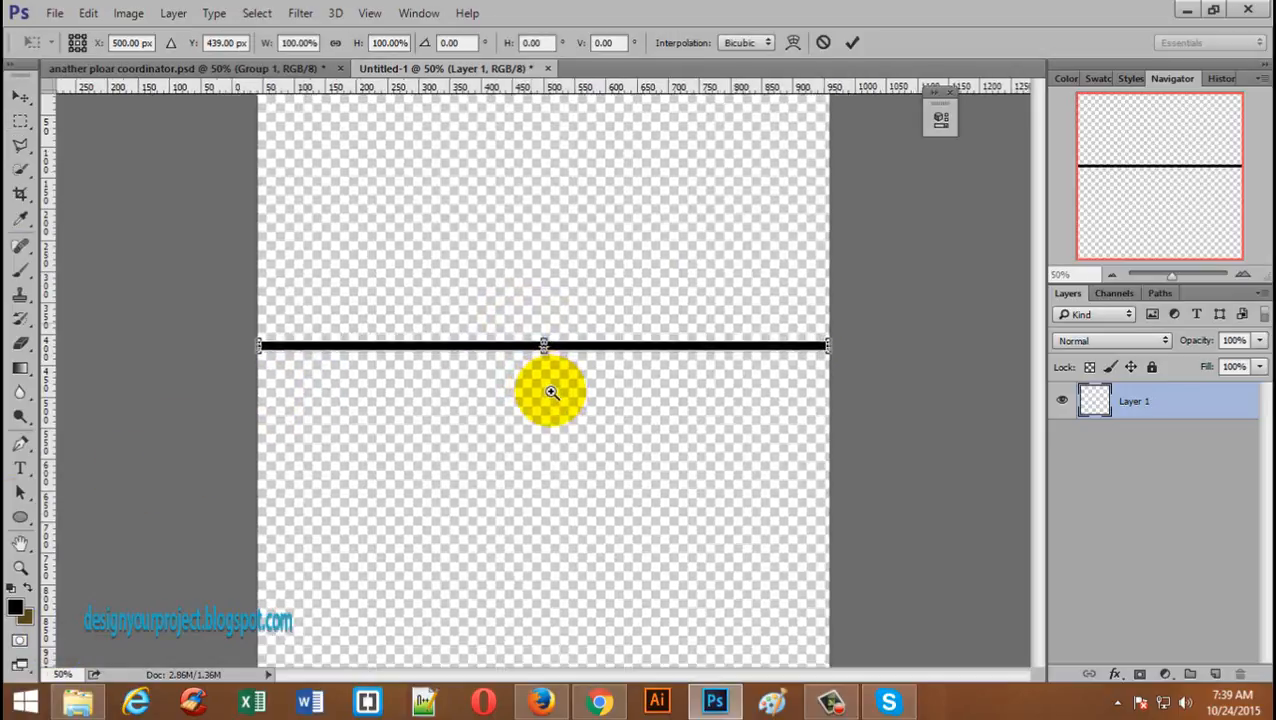
drag(547, 352, 548, 358)
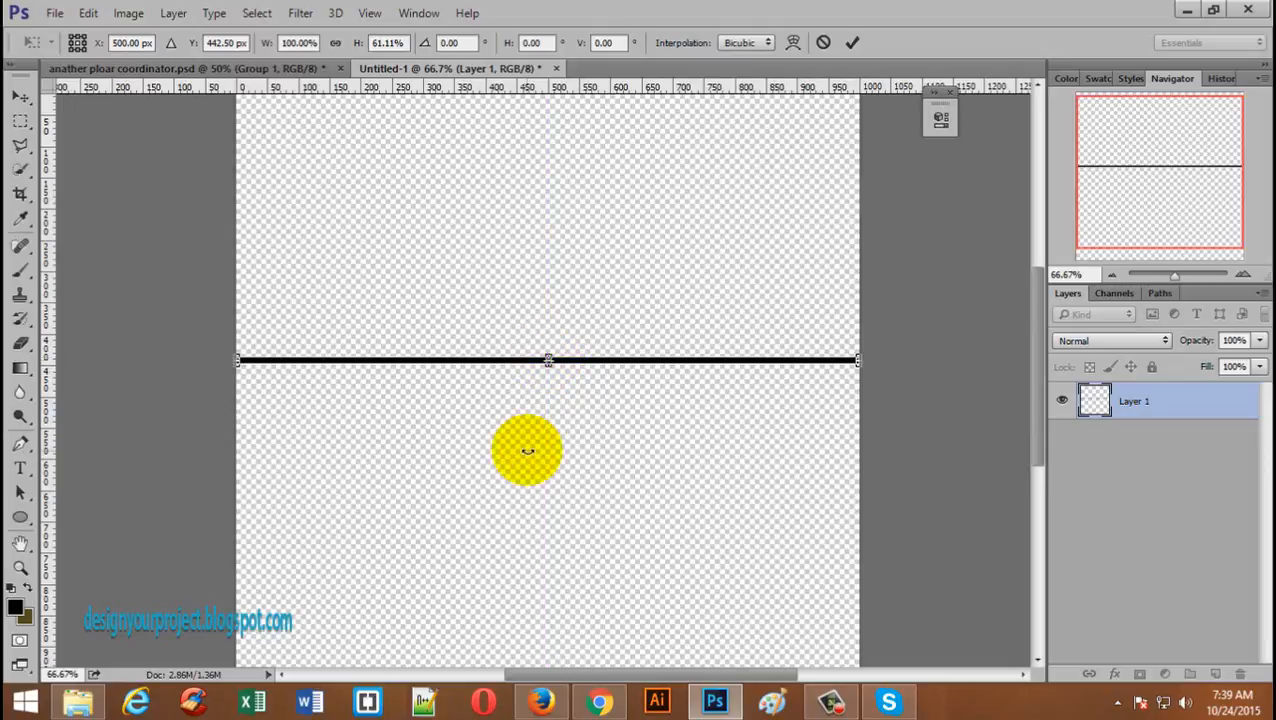
click(851, 42)
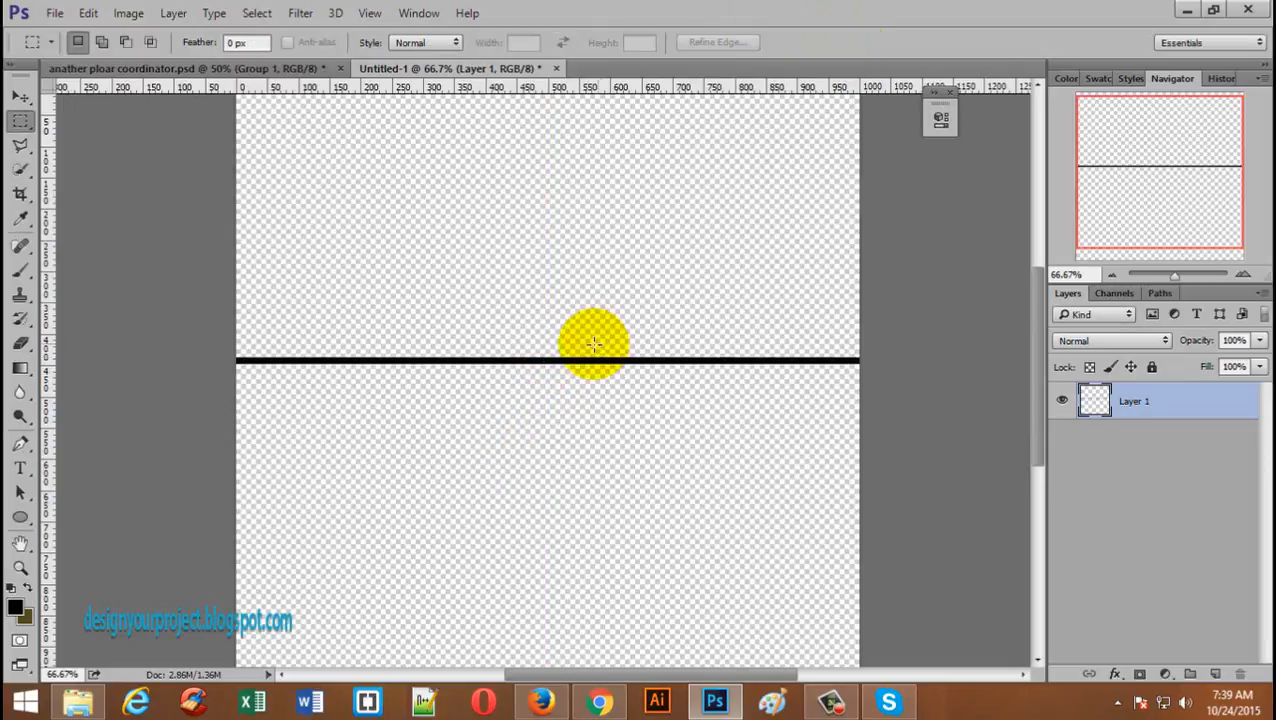
- Add a new layer with a black bar about 340 px wide, starting at the canvas's left edge below the thin strip
scroll(330, 360, down, 2)
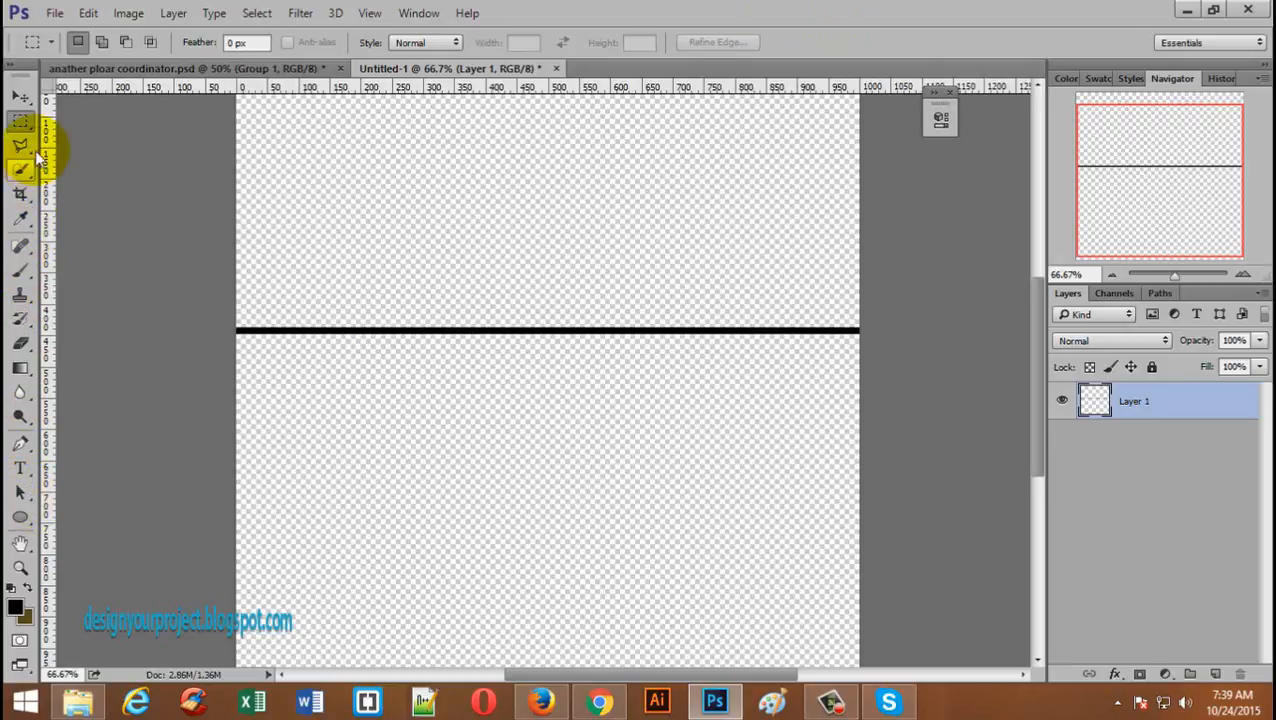
click(1215, 675)
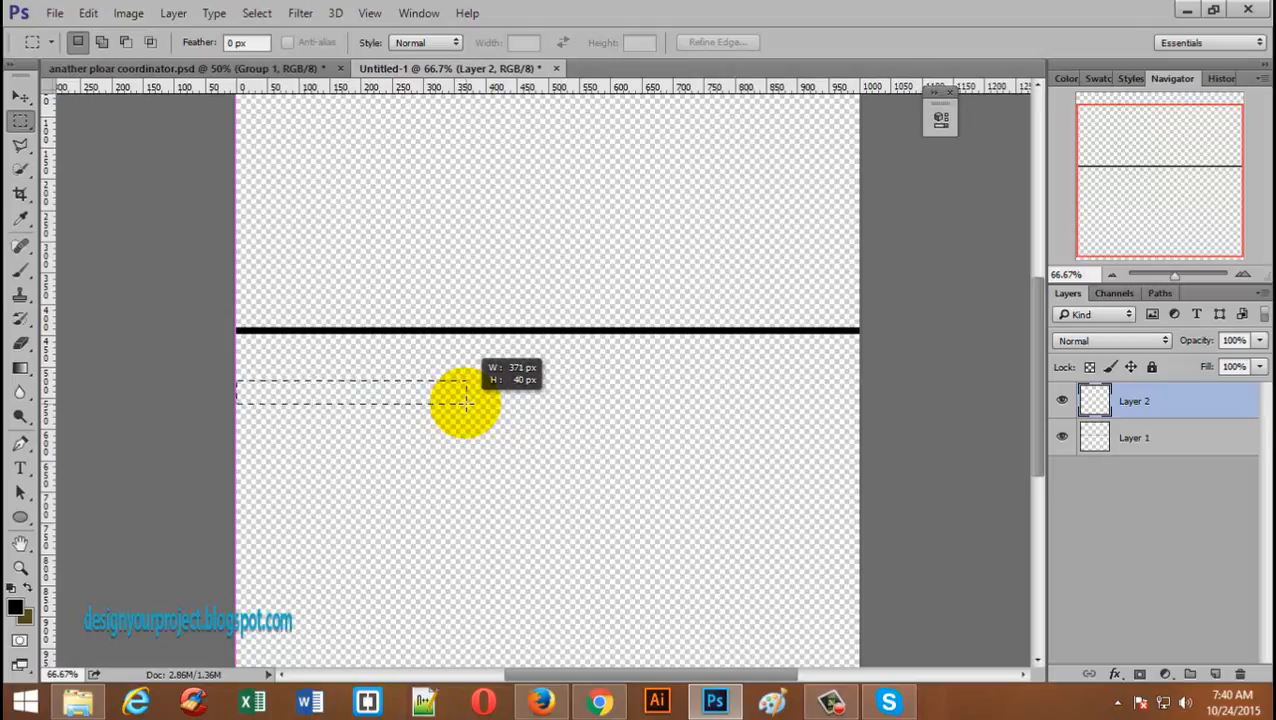
drag(450, 400, 450, 401)
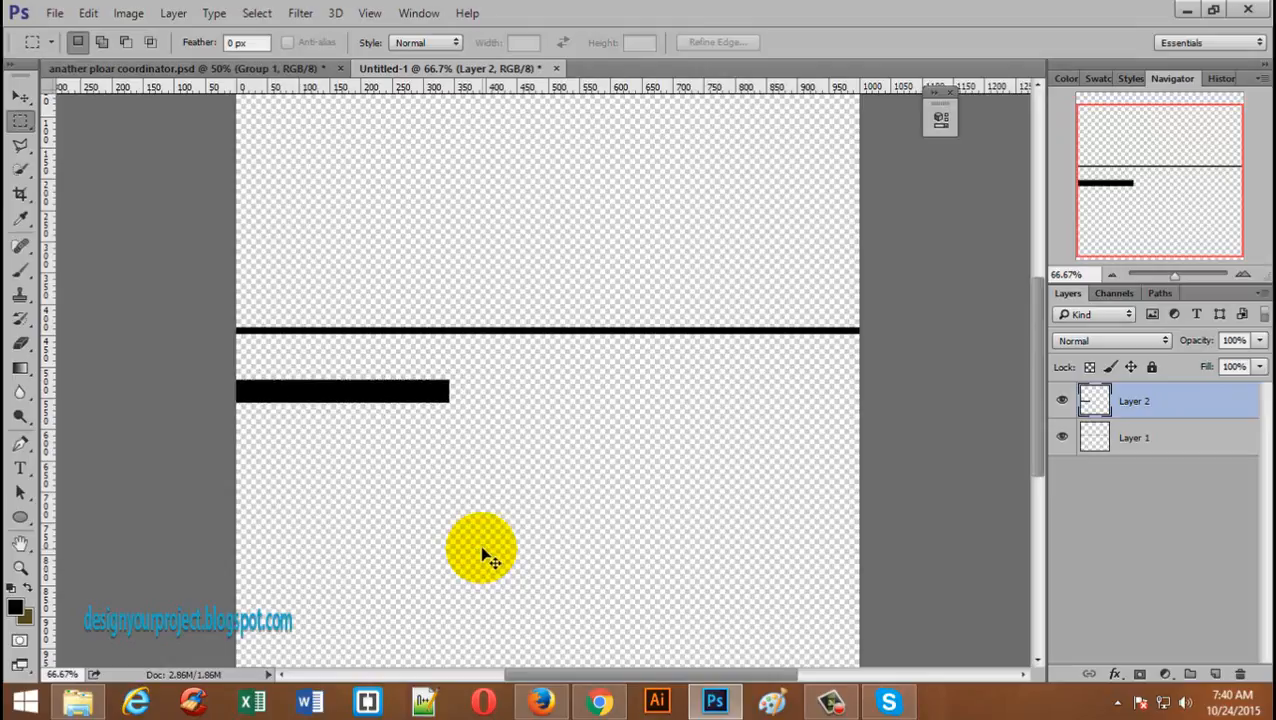
- Duplicate the black bar twice, placing one copy level with it at the canvas's right edge and one slightly higher between them
click(20, 96)
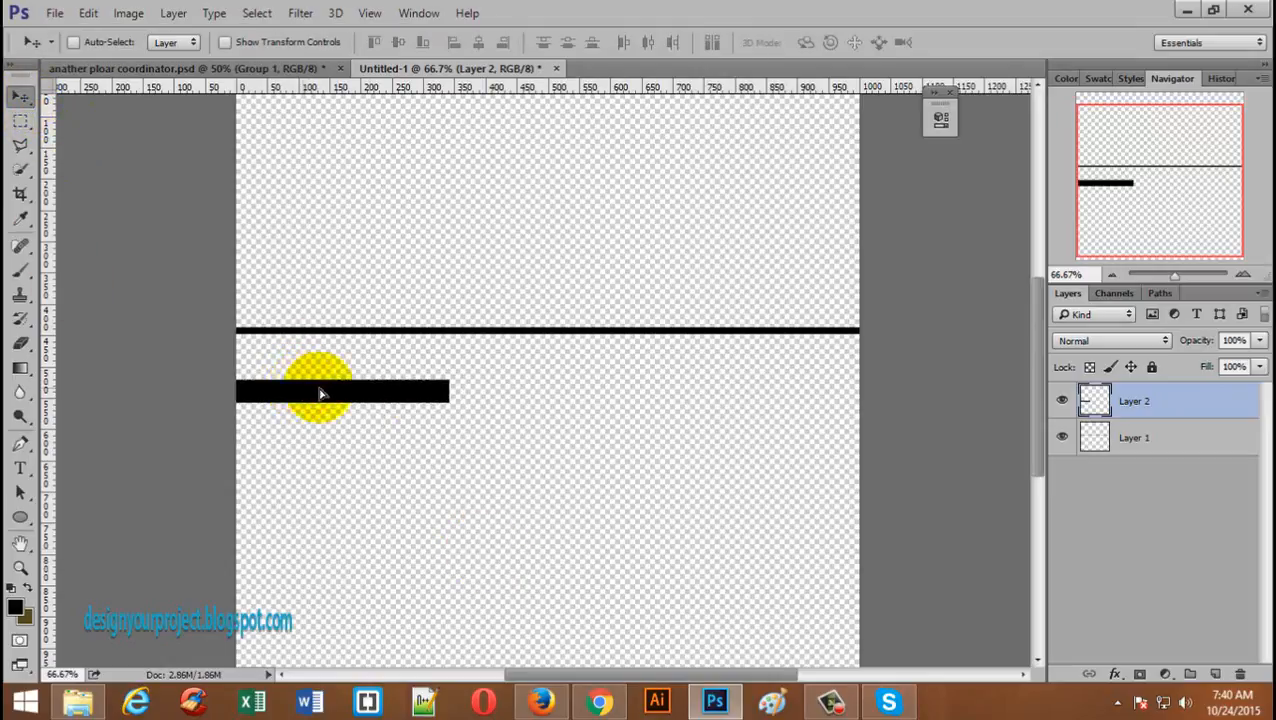
drag(320, 393, 750, 393)
drag(652, 383, 561, 360)
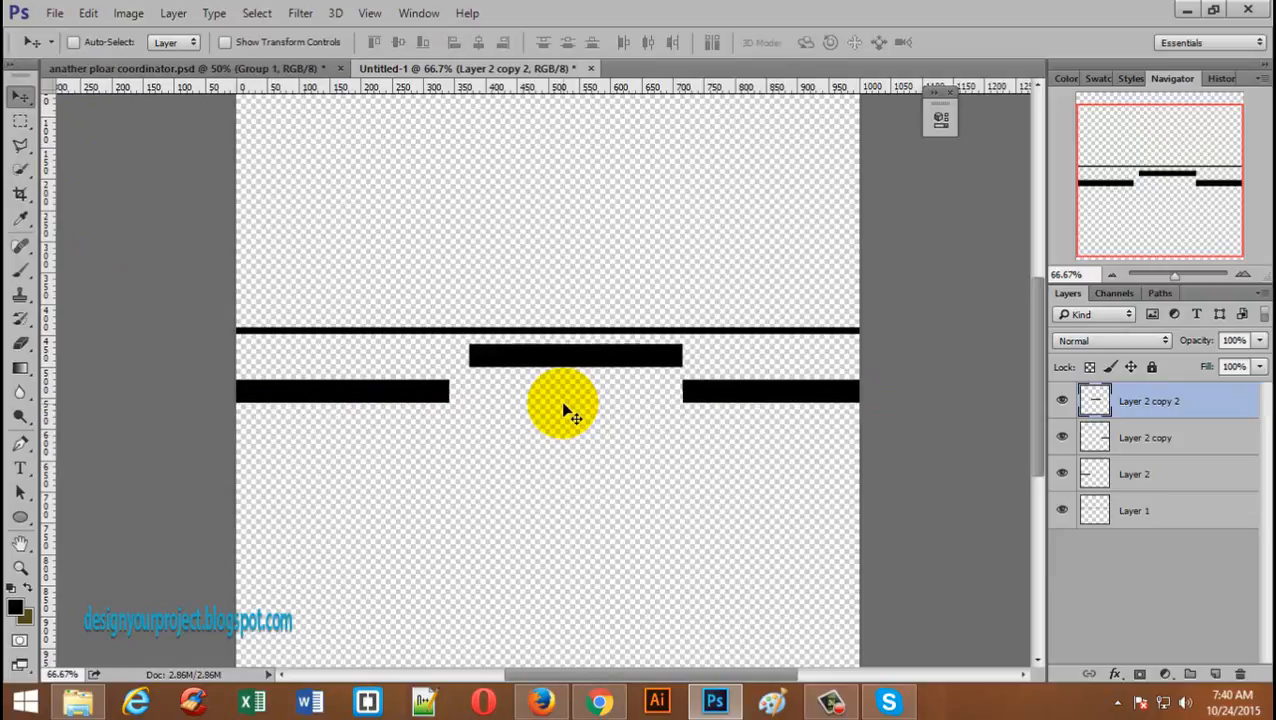
- Widen the middle black bar slightly on its left side to about 105% and reduce its height to 32 px
key(ctrl+t)
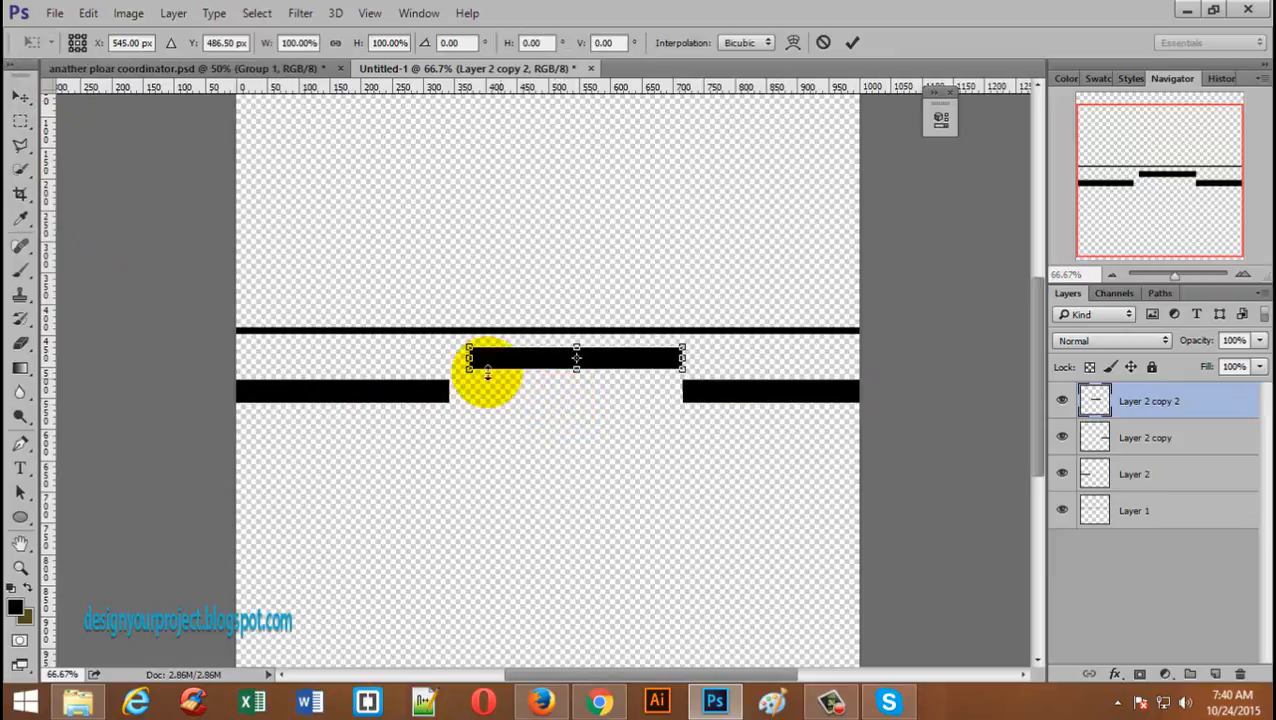
drag(471, 359, 461, 358)
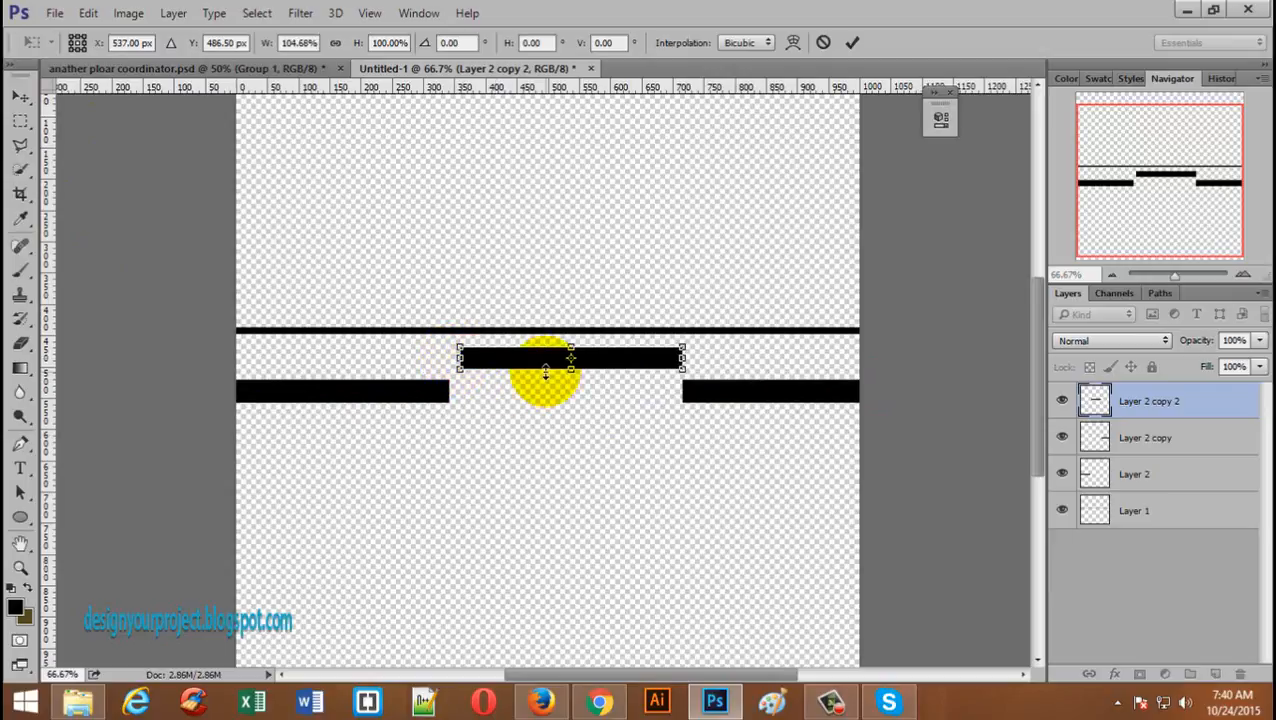
drag(571, 368, 571, 364)
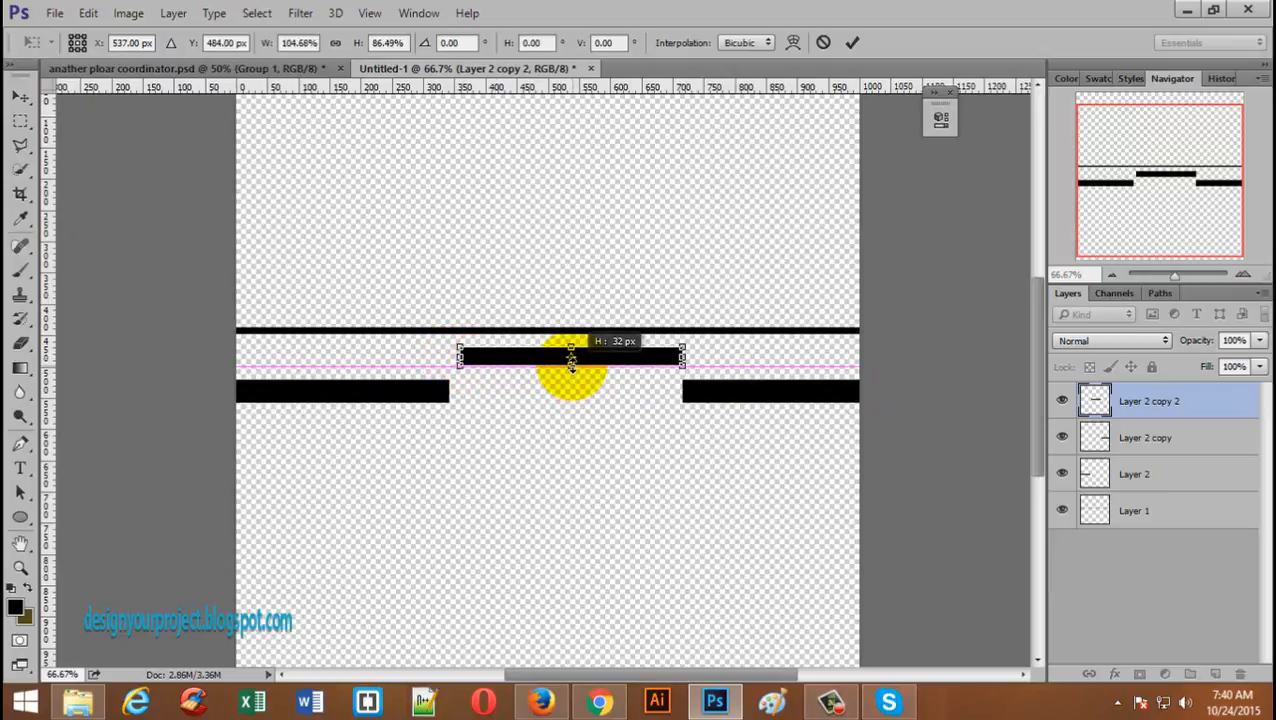
click(852, 42)
- Compare the layout with the anather ploar coordinator.psd reference, and thin the middle bar to about half its height
scroll(660, 500, up, 2)
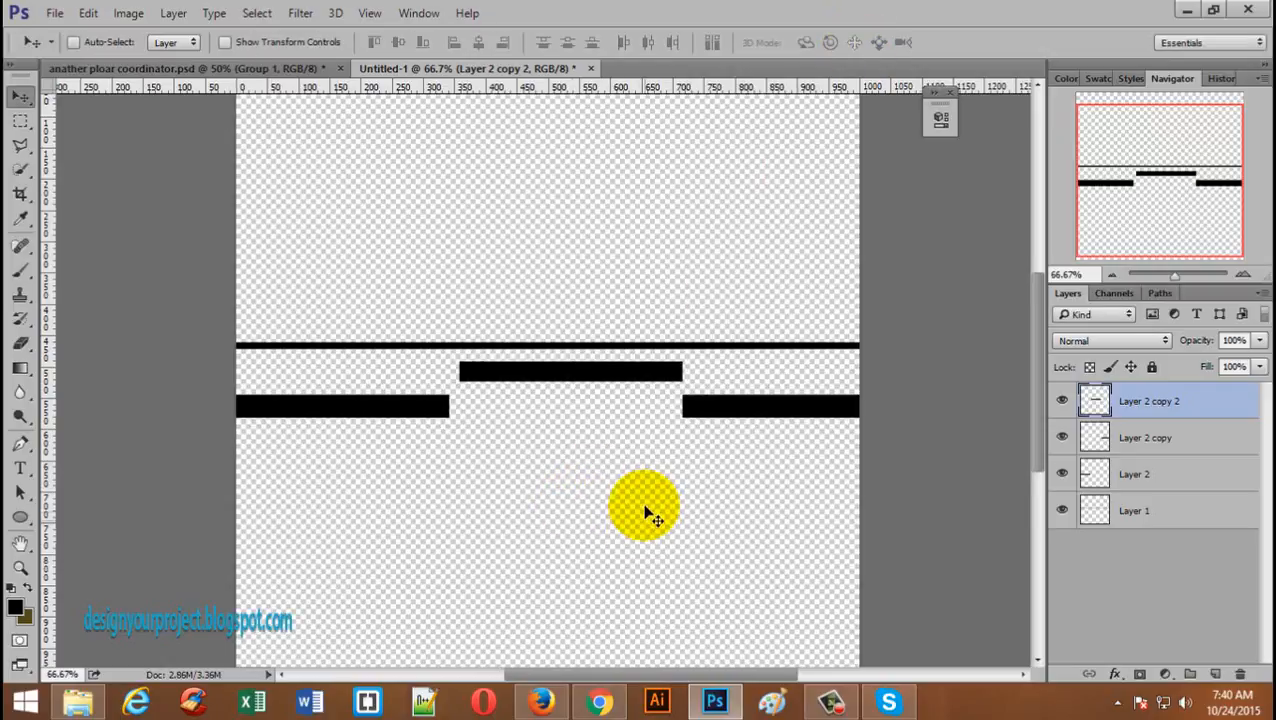
scroll(648, 520, up, 2)
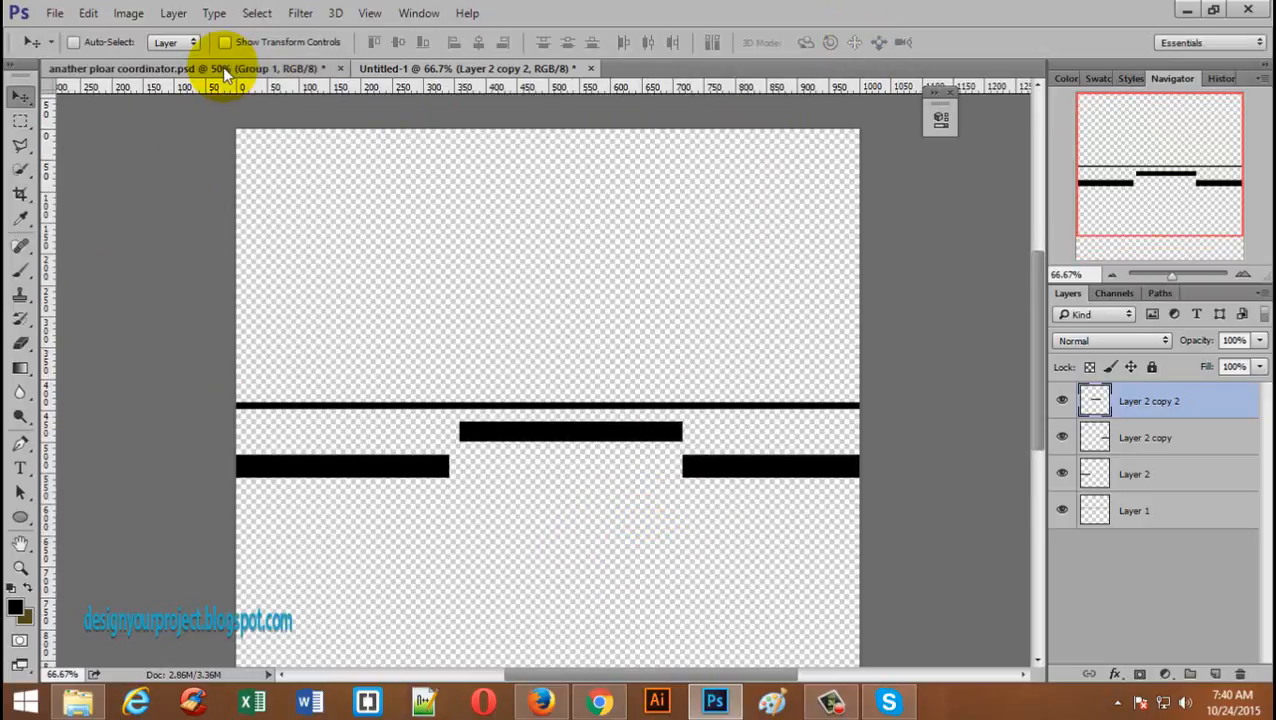
click(222, 67)
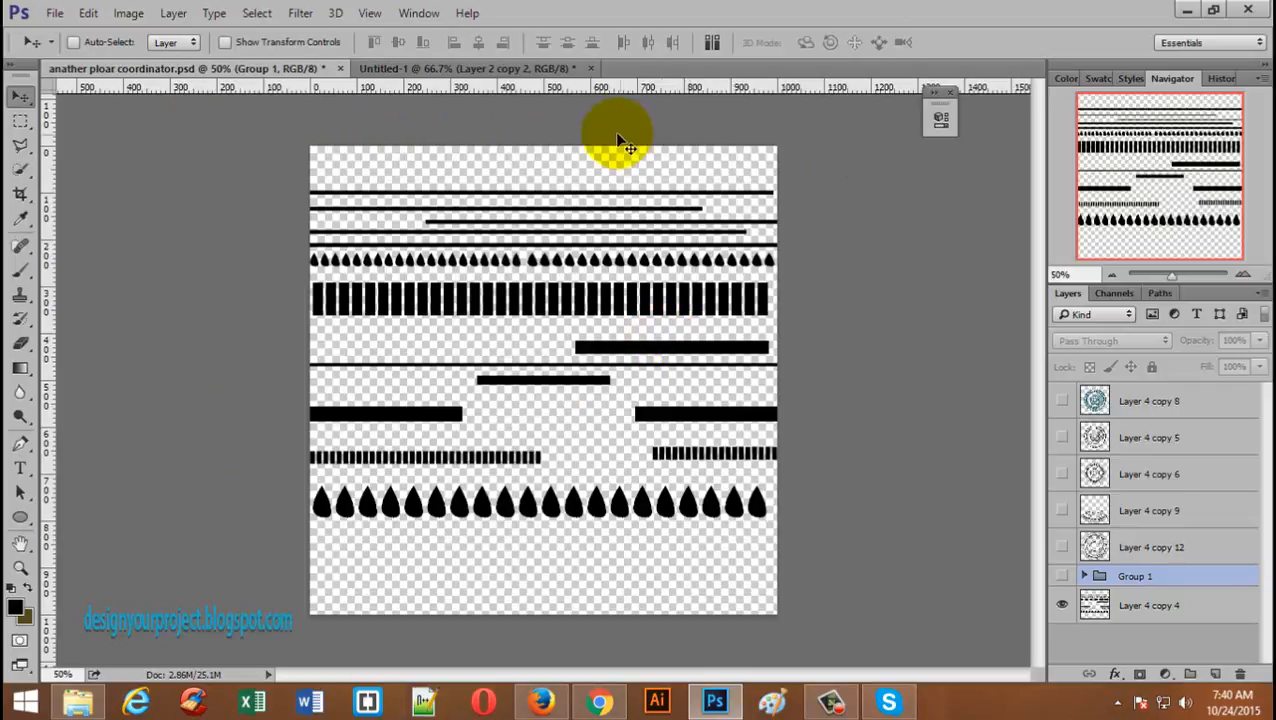
click(500, 68)
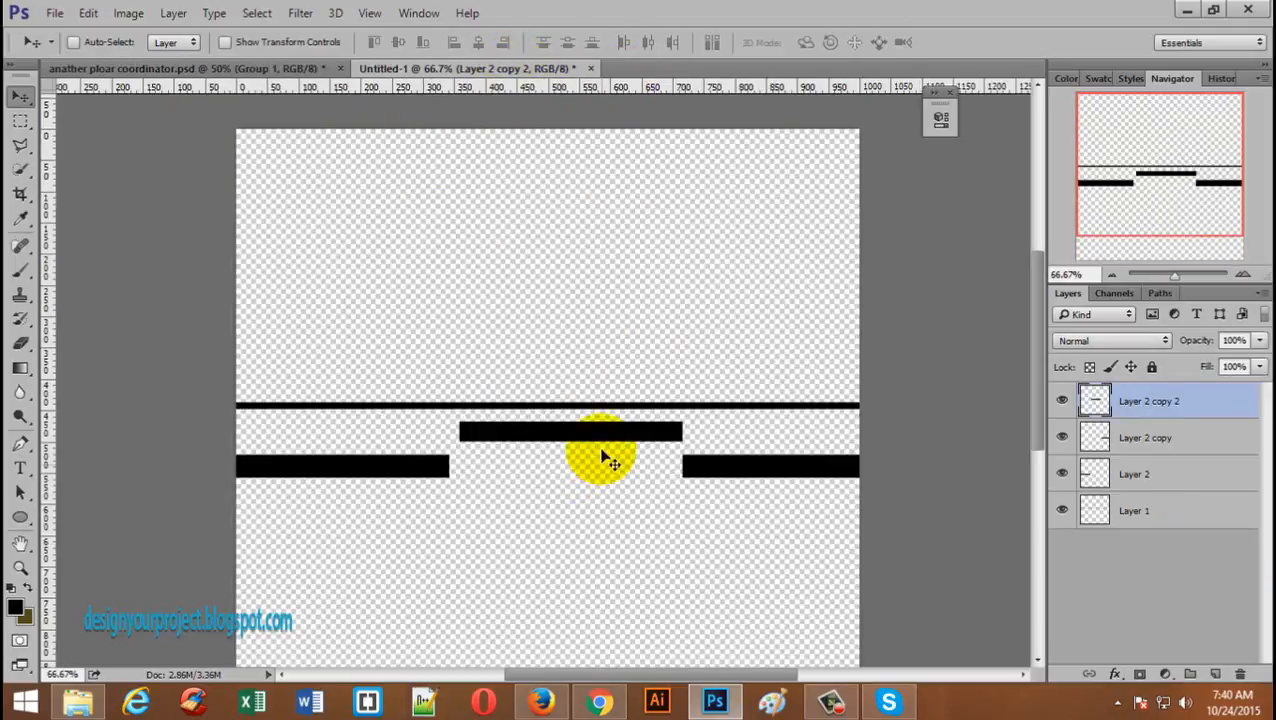
key(ctrl+t)
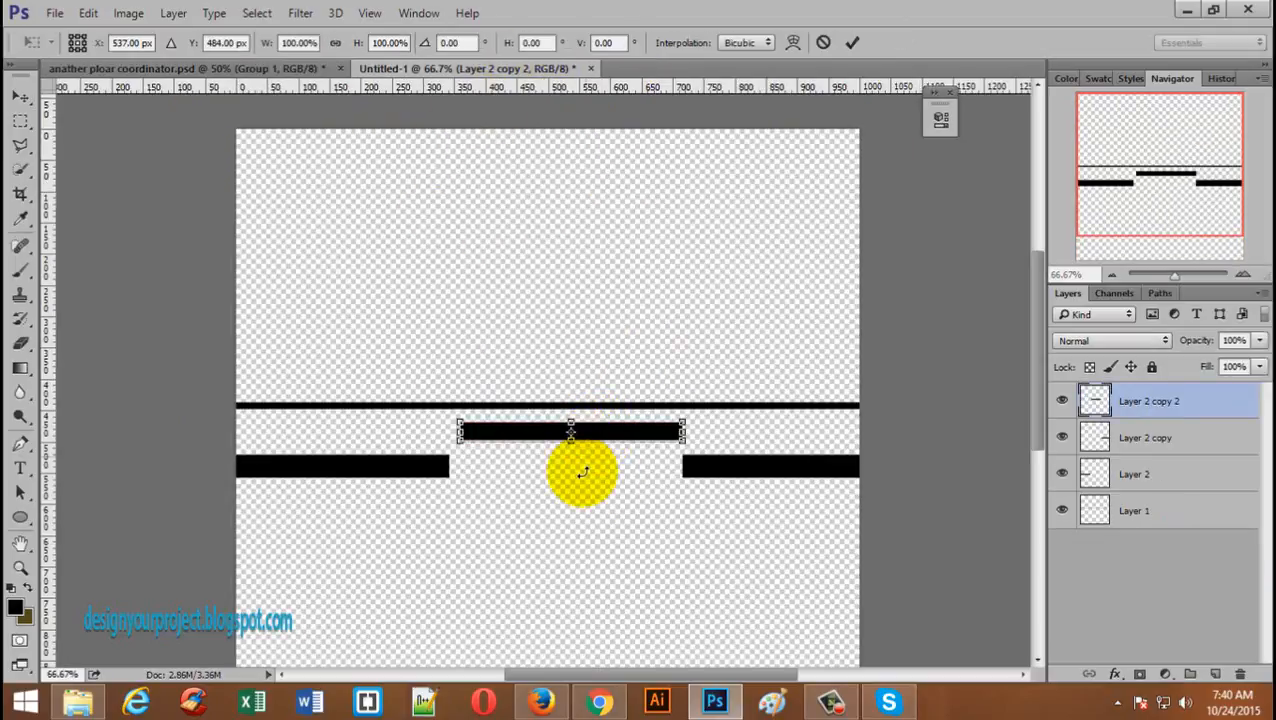
drag(569, 440, 571, 431)
click(850, 44)
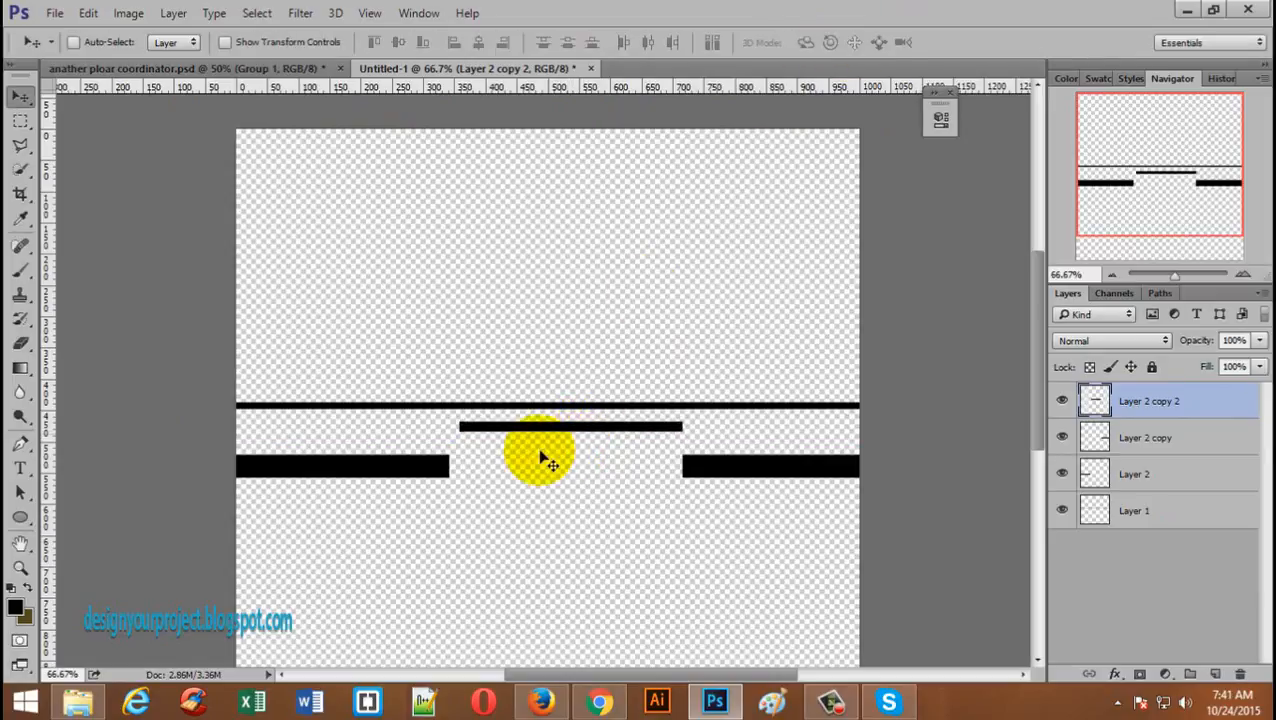
click(544, 455)
key(ctrl+t)
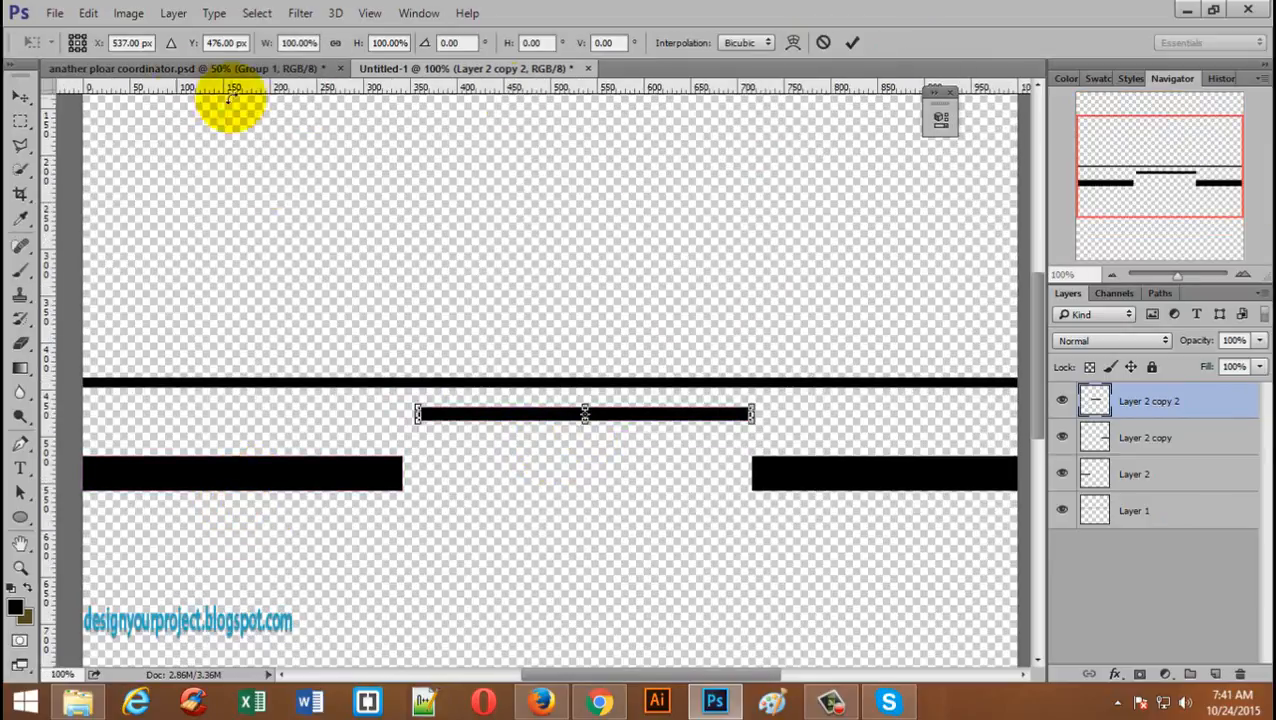
click(851, 42)
- Thin the bar at the canvas's right edge to 19 px high with Free Transform, keeping its top edge and width
click(1160, 438)
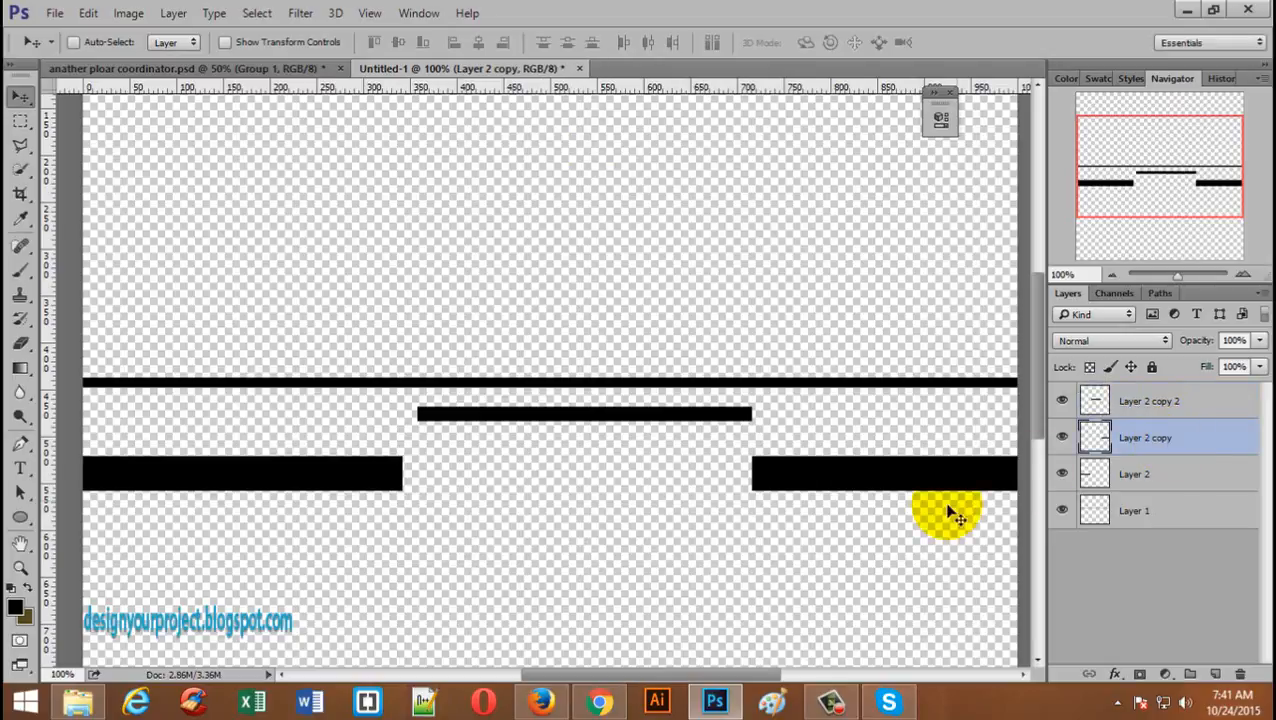
key(ctrl+t)
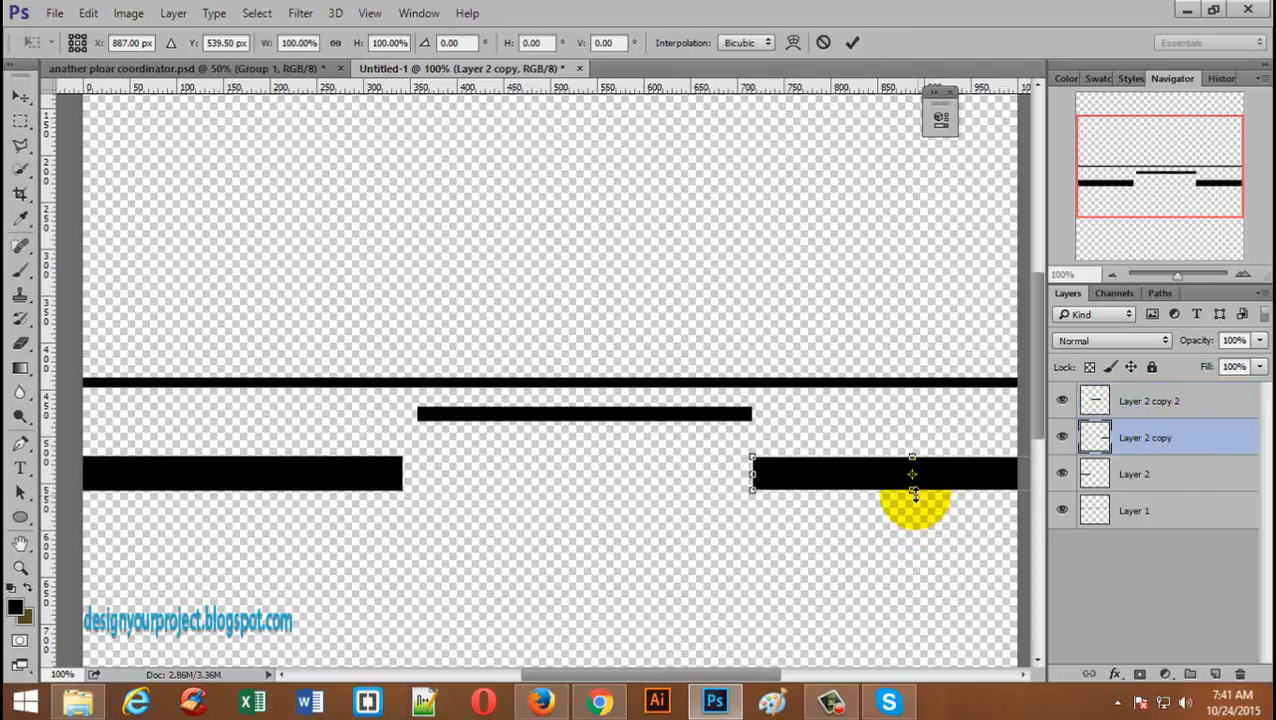
drag(913, 492, 913, 473)
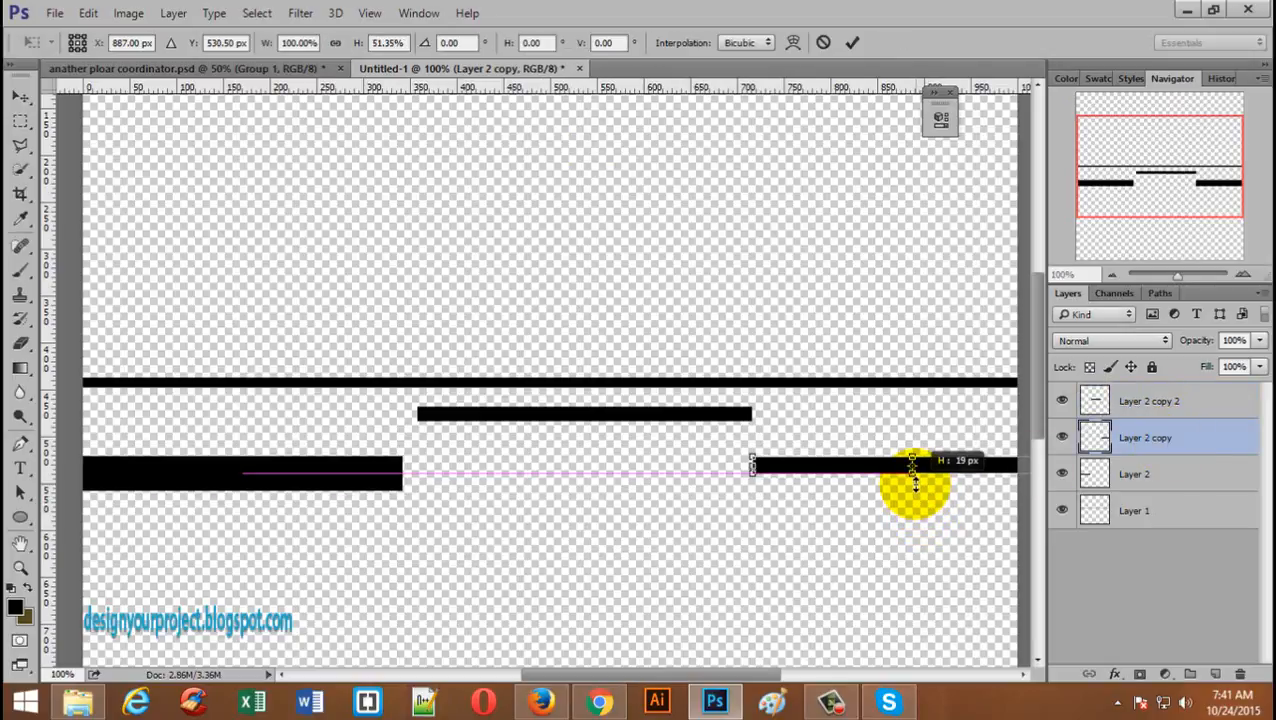
click(853, 43)
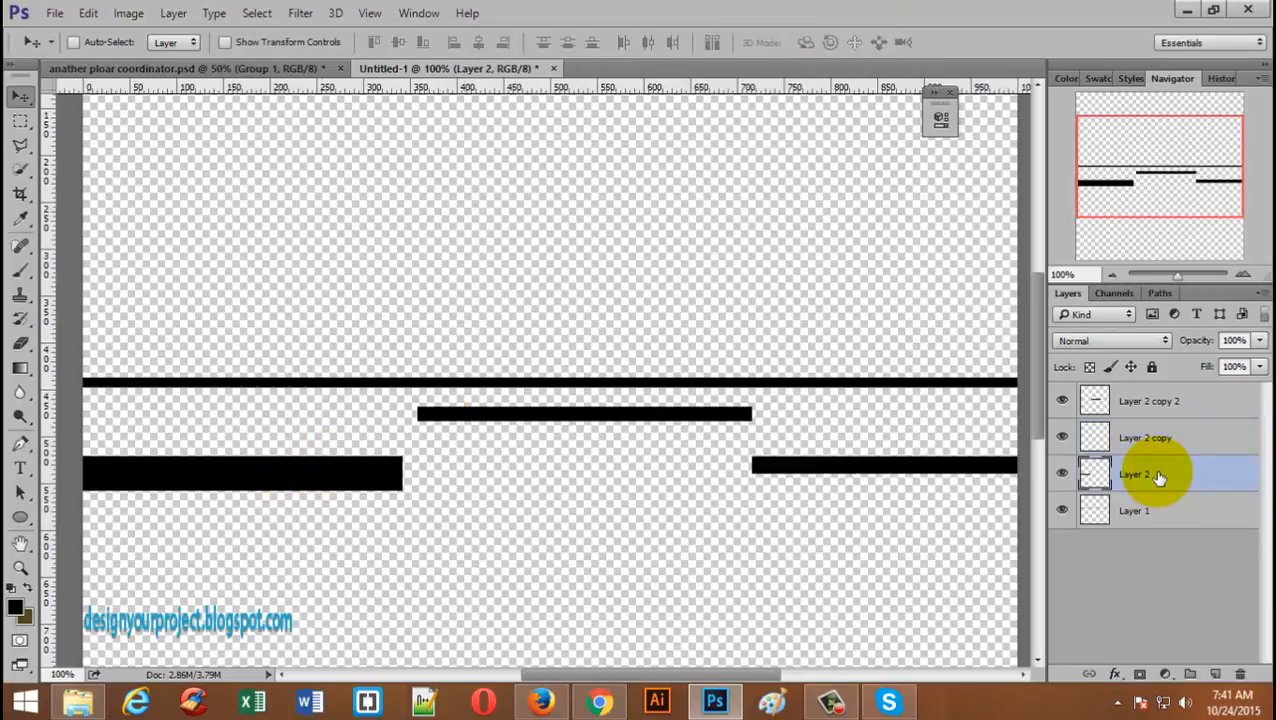
- Replace the thick bar at the canvas's left edge with a level copy of the thinned bar from the right edge
key(Delete)
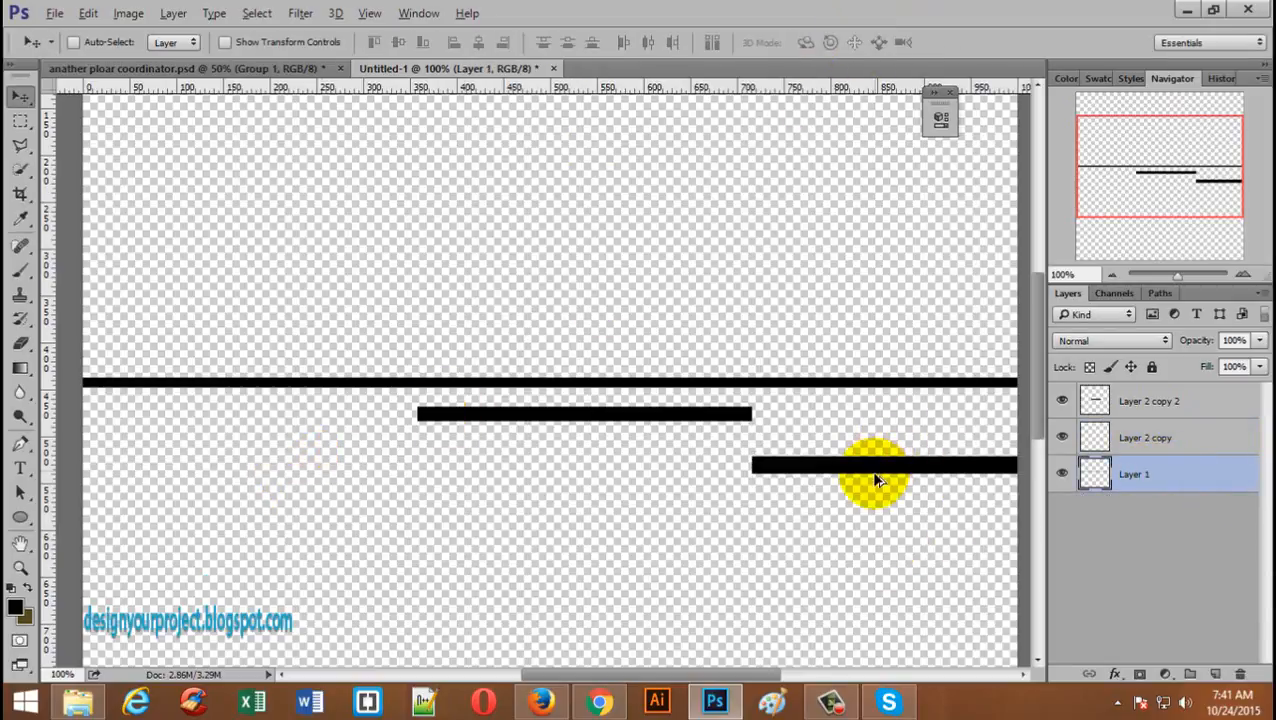
click(1205, 437)
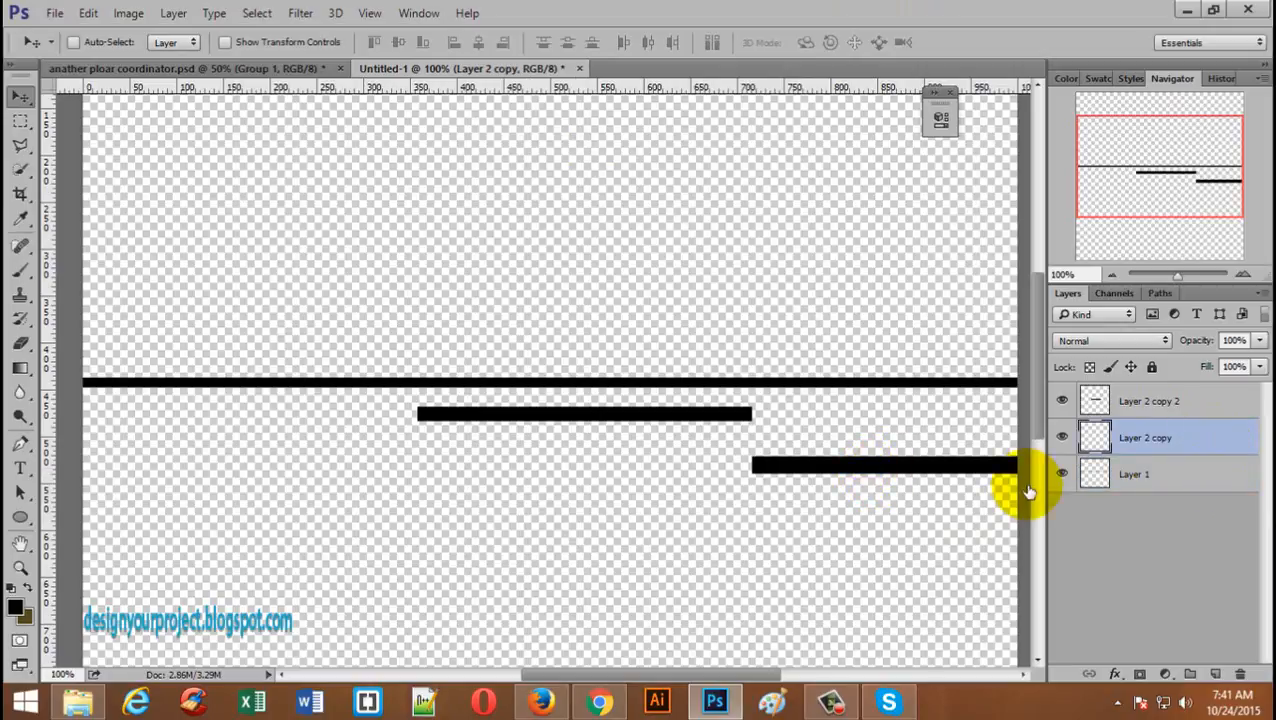
drag(940, 467, 268, 502)
key(ctrl)
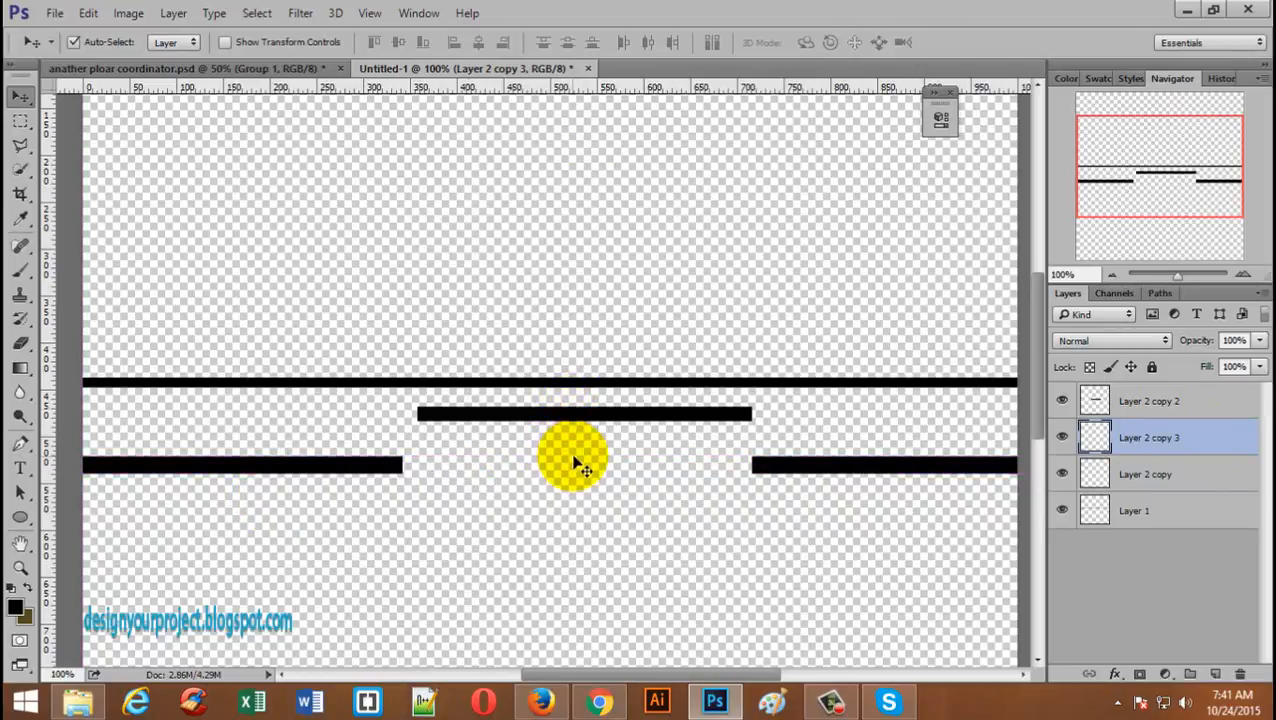
key(ctrl+t)
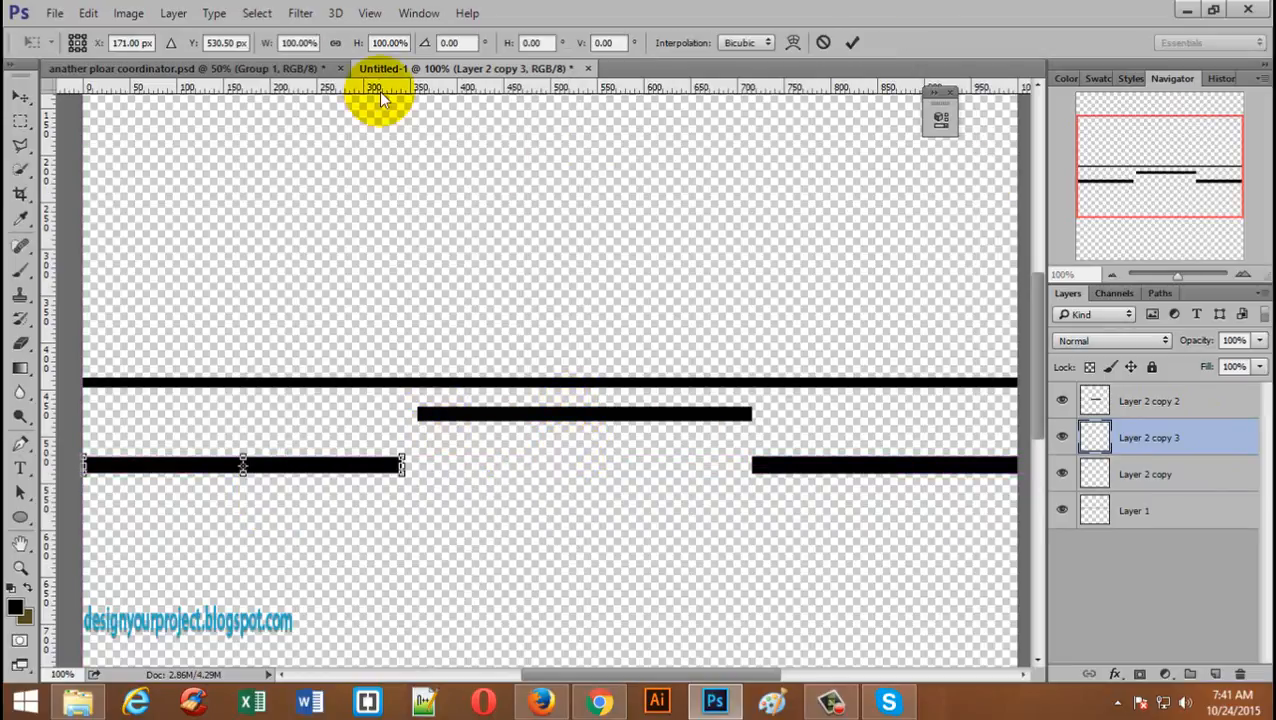
click(852, 43)
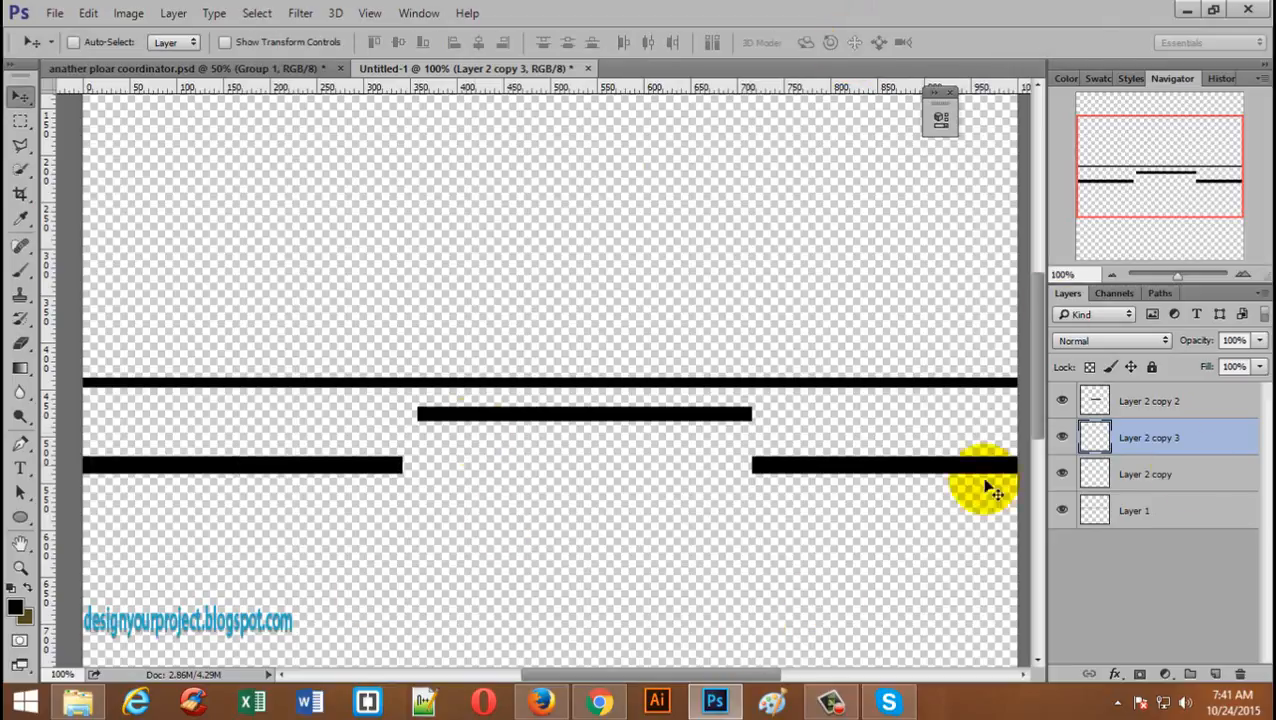
- Shorten the middle bar from its left end to 336 px wide with Free Transform
key(ctrl+t)
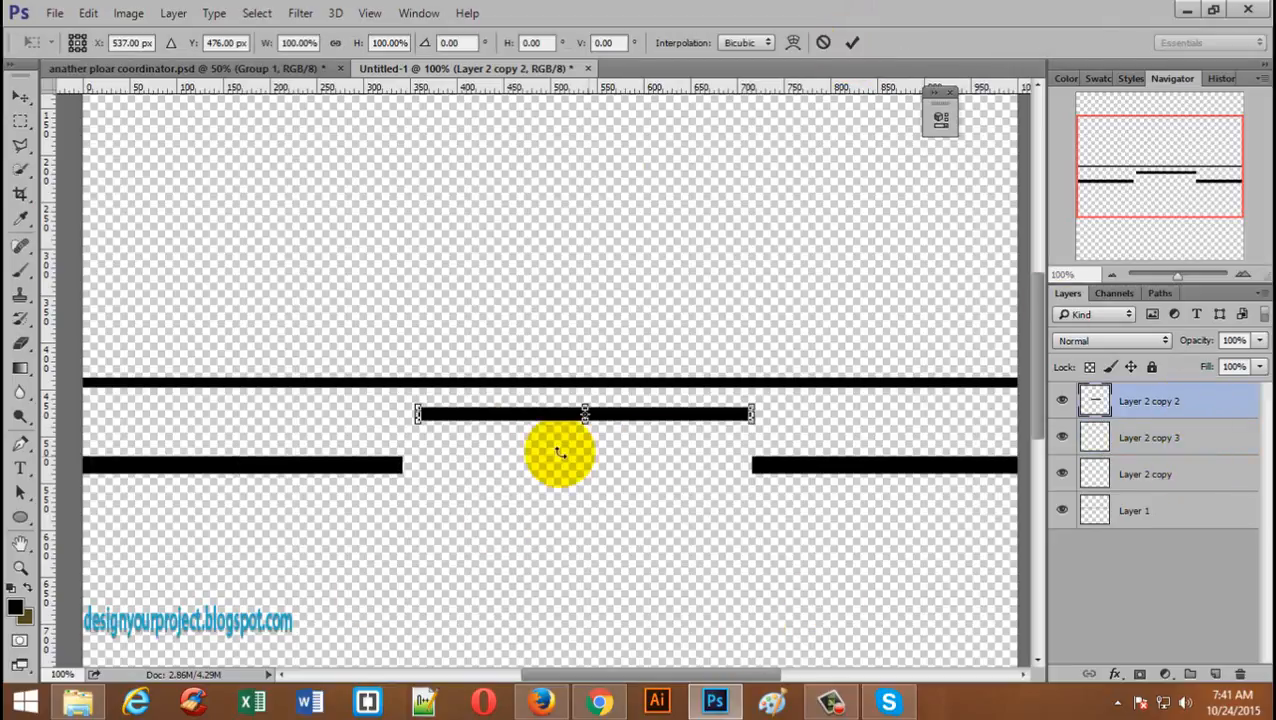
drag(415, 414, 438, 414)
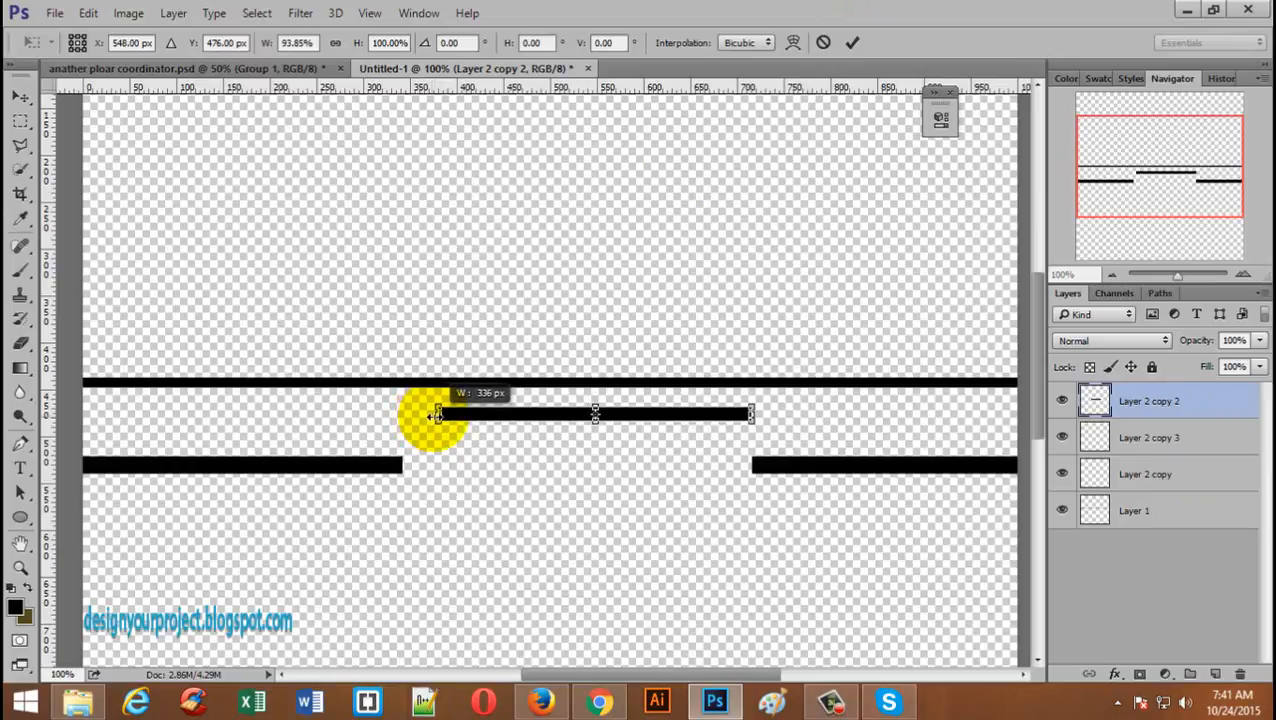
click(854, 43)
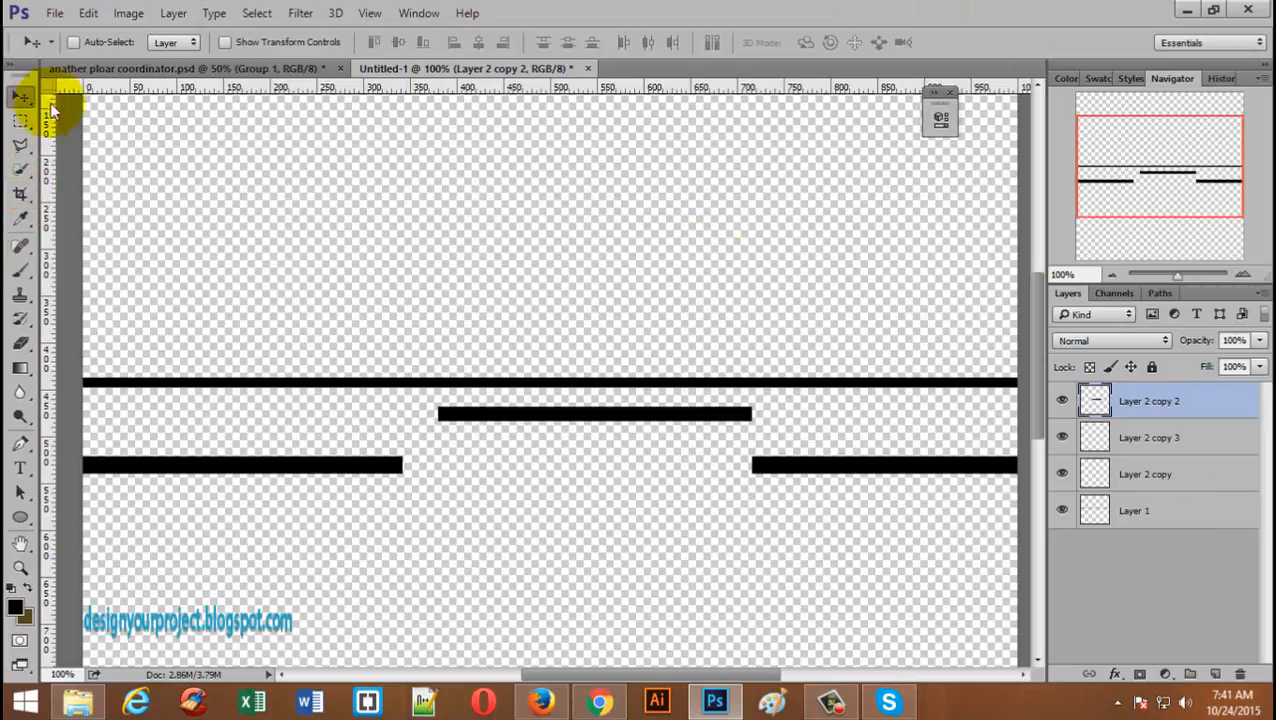
- Add a new layer with a black-filled bar about 455 px wide above the full-width strip, in the canvas's right half
click(1215, 674)
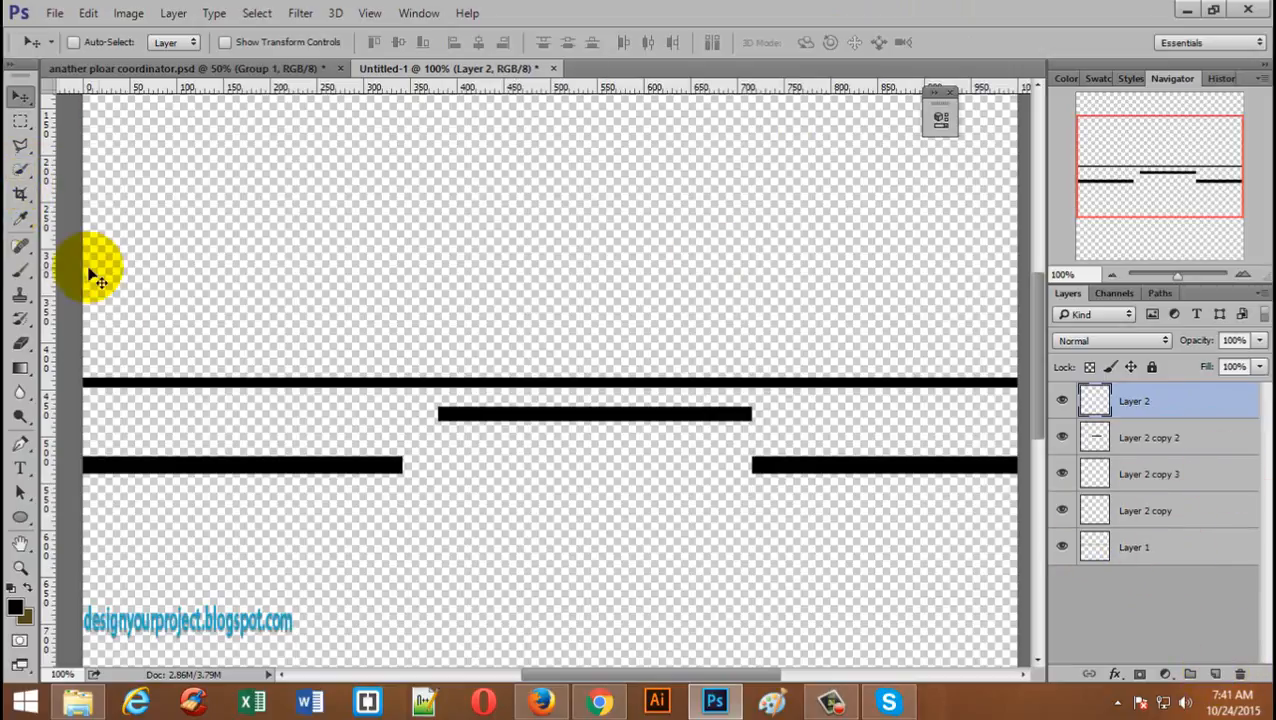
drag(641, 311, 68, 142)
click(20, 120)
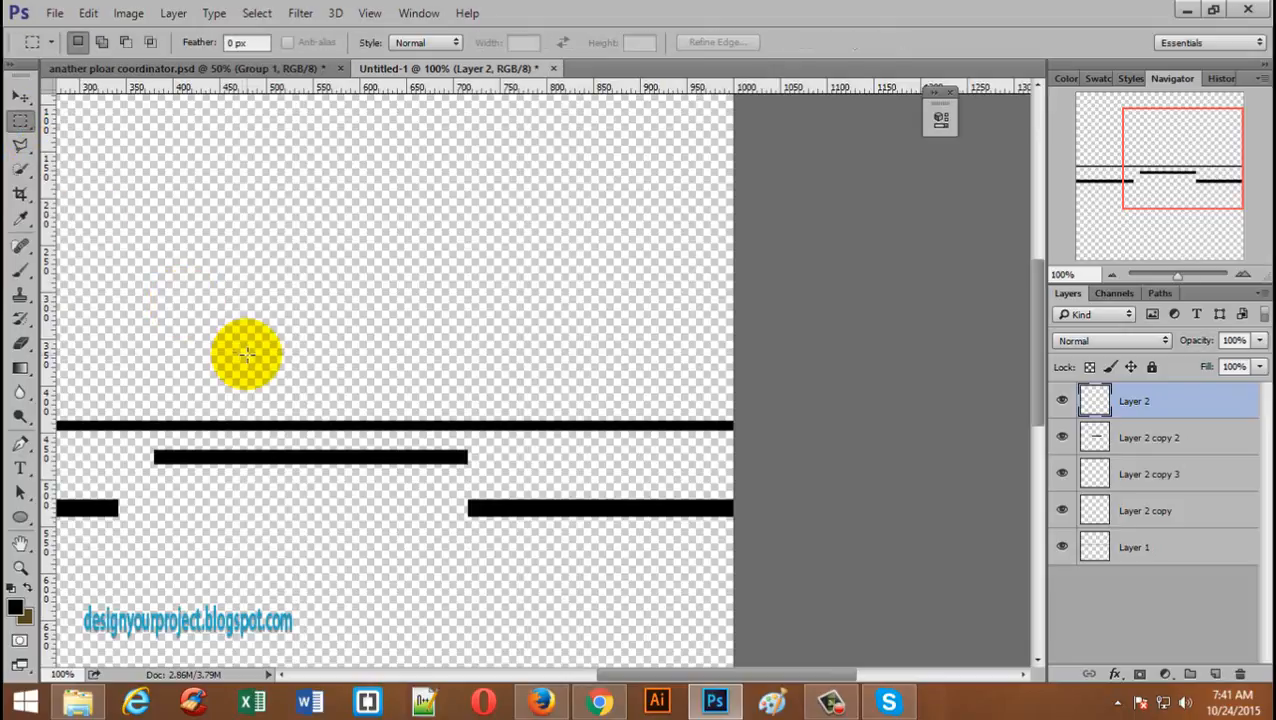
drag(229, 341, 656, 356)
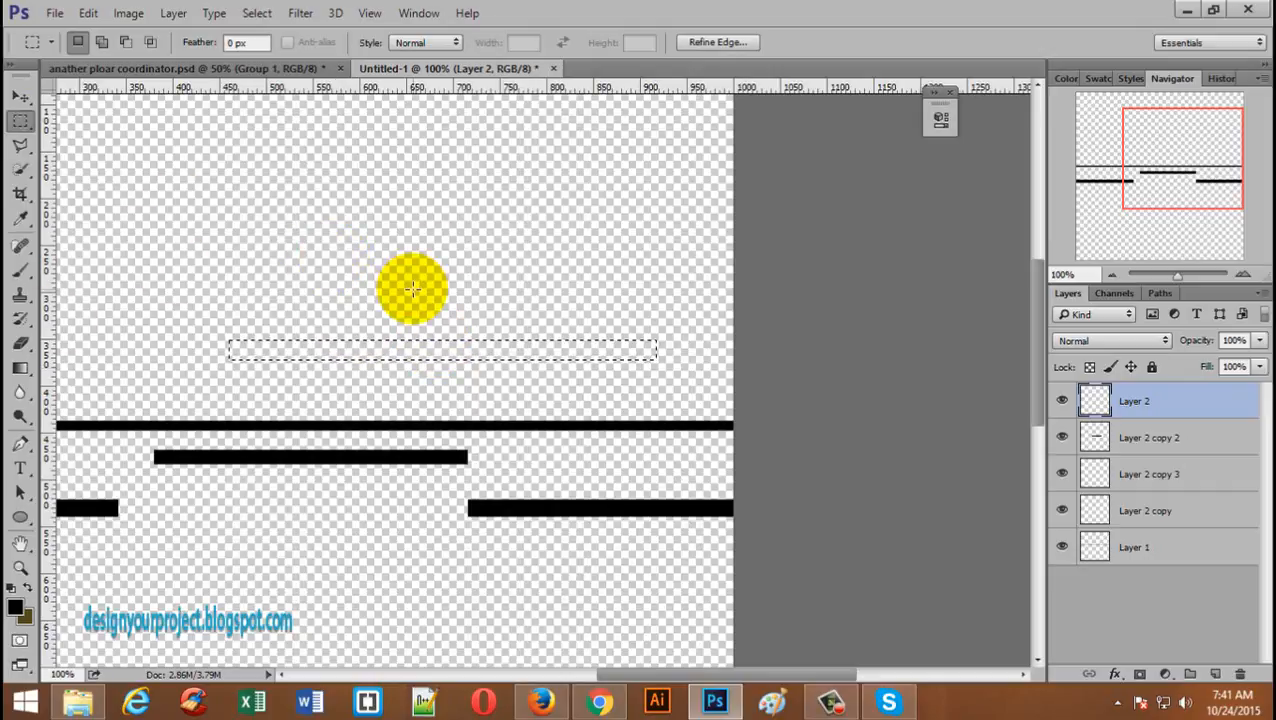
key(alt+BackSpace)
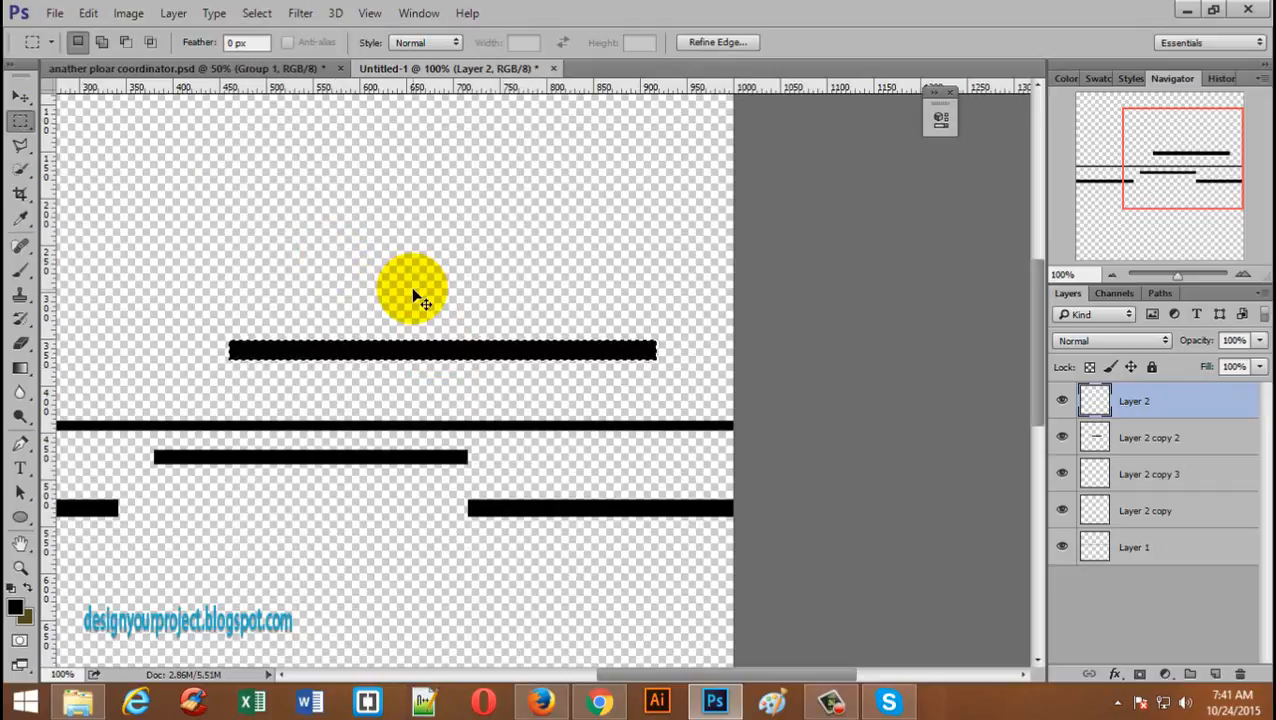
key(ctrl+d)
- Increase the new upper bar's height to 104.55% and shift the bar about 28 px to the right
drag(290, 252, 592, 270)
key(ctrl+t)
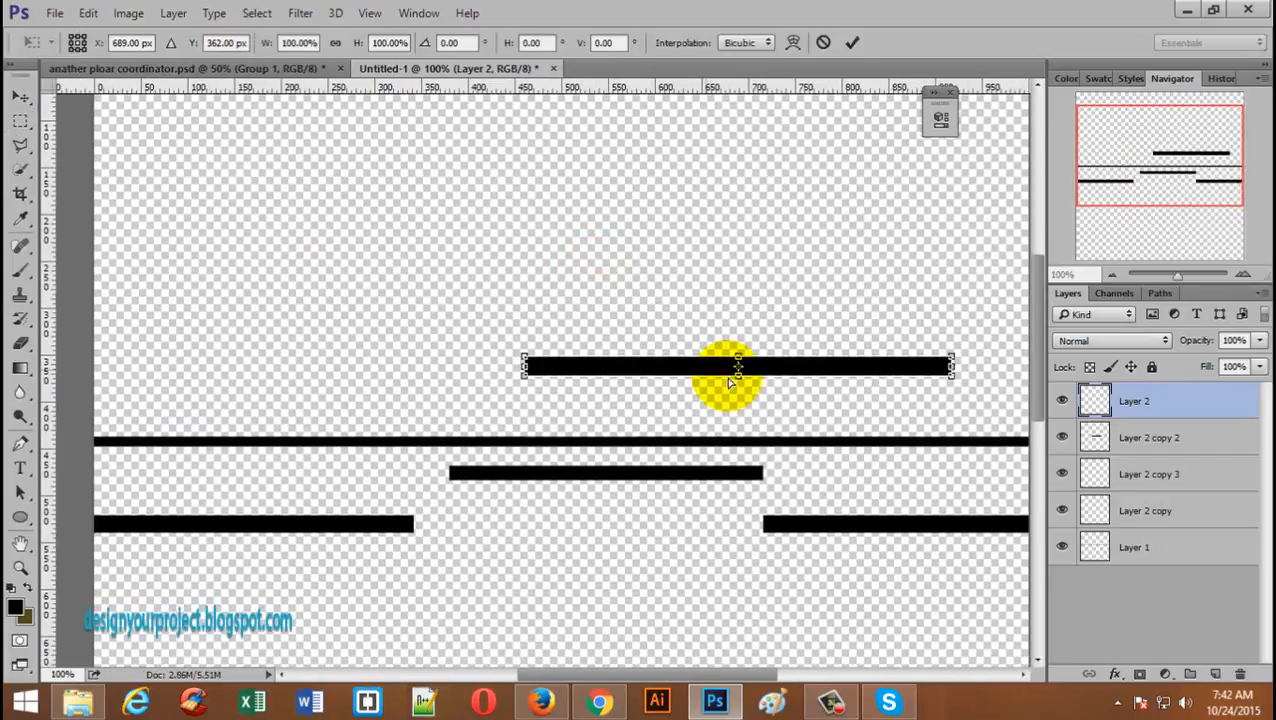
mouse_move(738, 375)
mouse_down()
mouse_move(752, 380)
mouse_move(737, 363)
mouse_up()
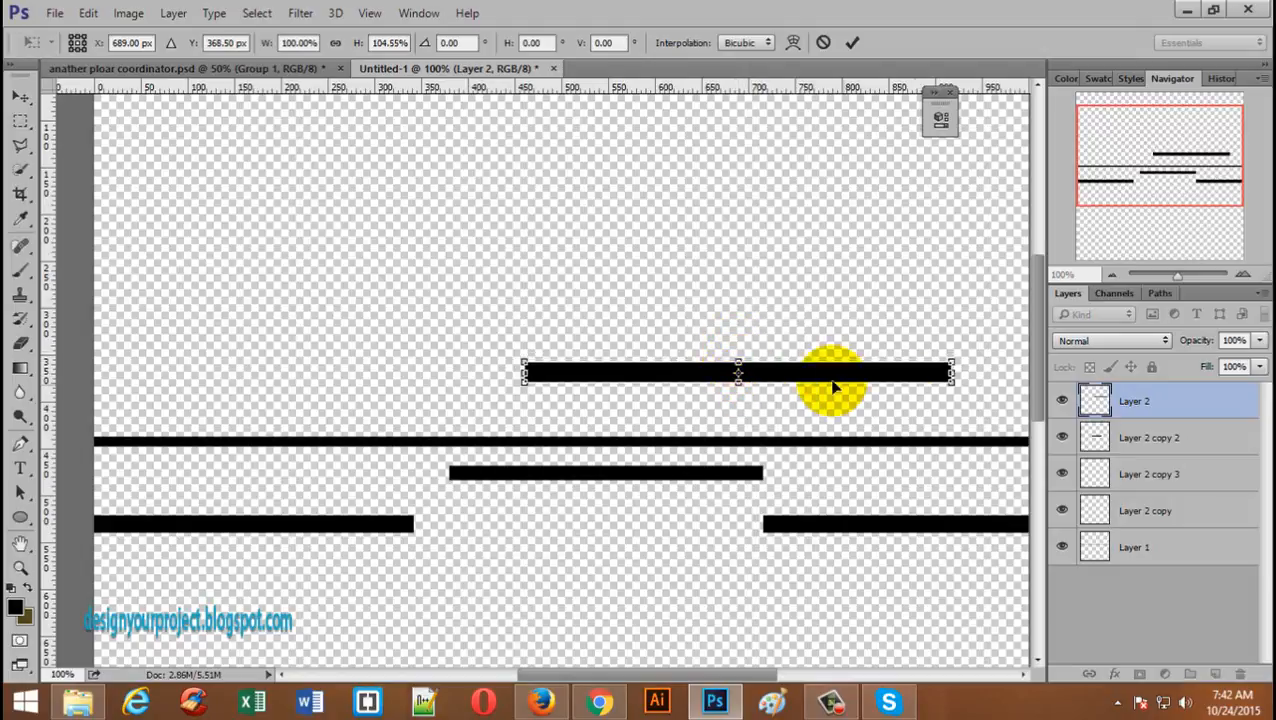
key(Return)
key(m)
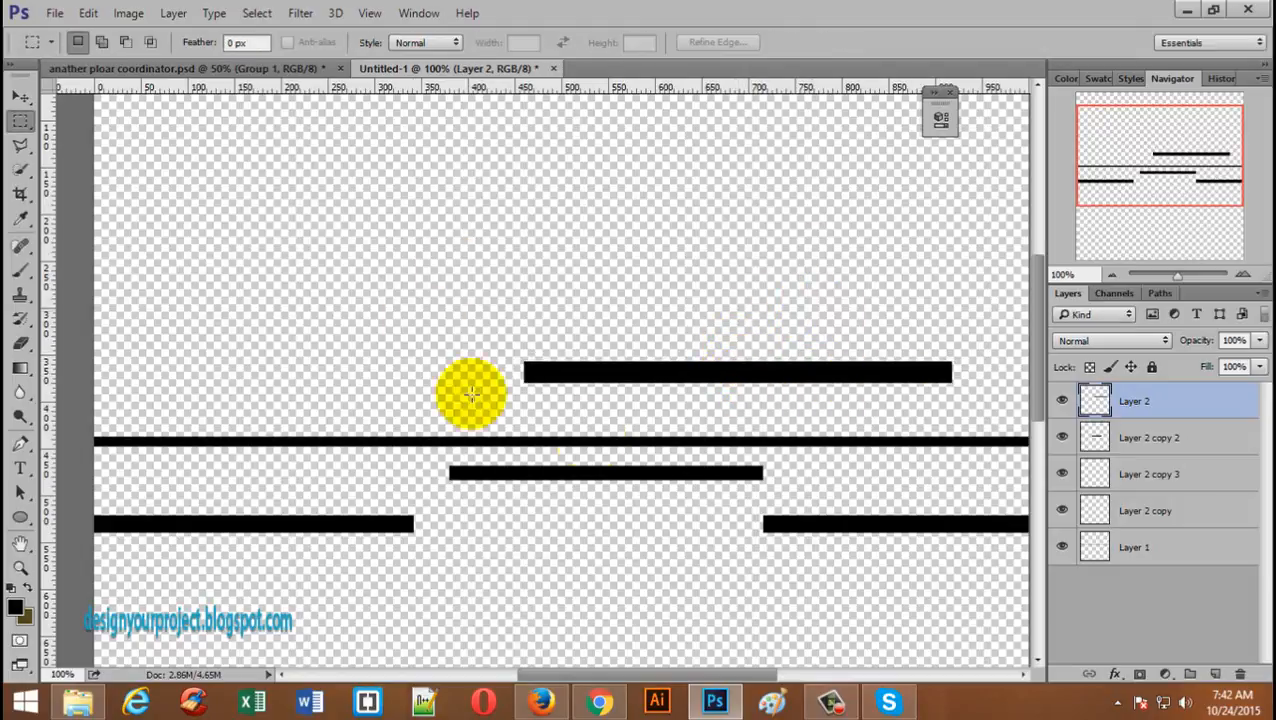
scroll(705, 404, up, 2)
click(20, 96)
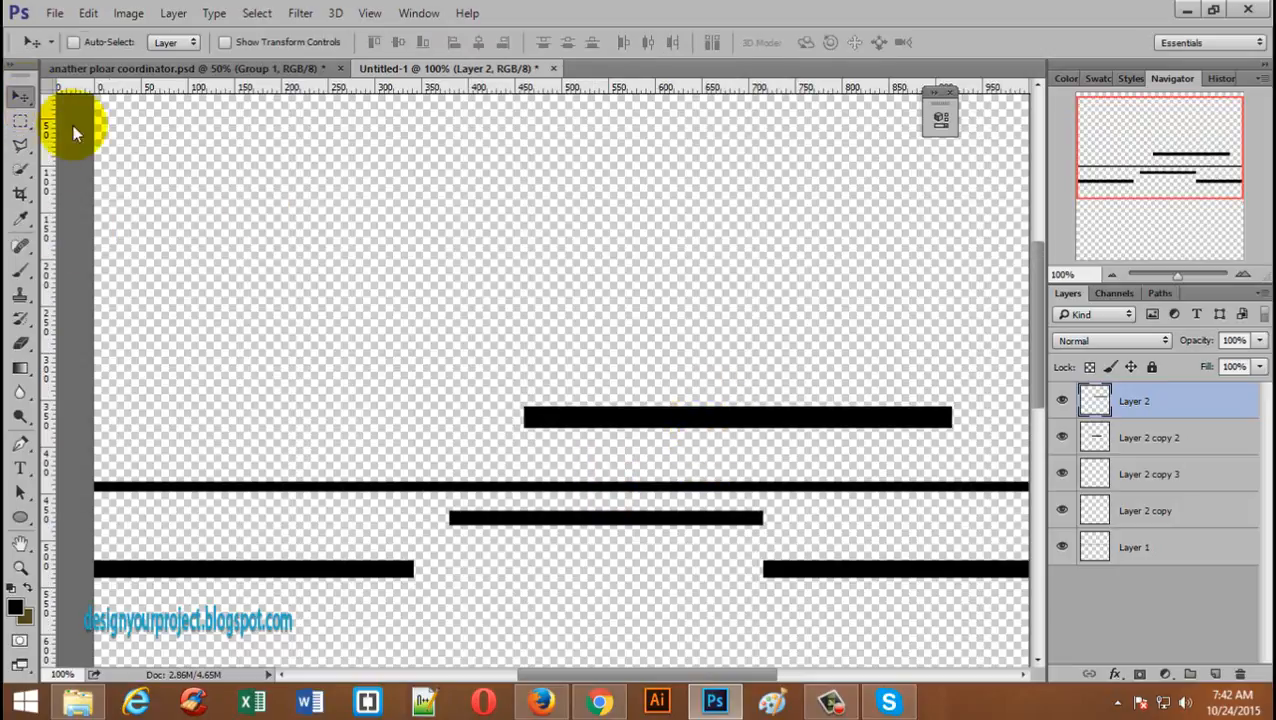
drag(597, 423, 615, 427)
- Select all five layers from Layer 2 down to Layer 1 and merge them into one layer
scroll(283, 385, up, 3)
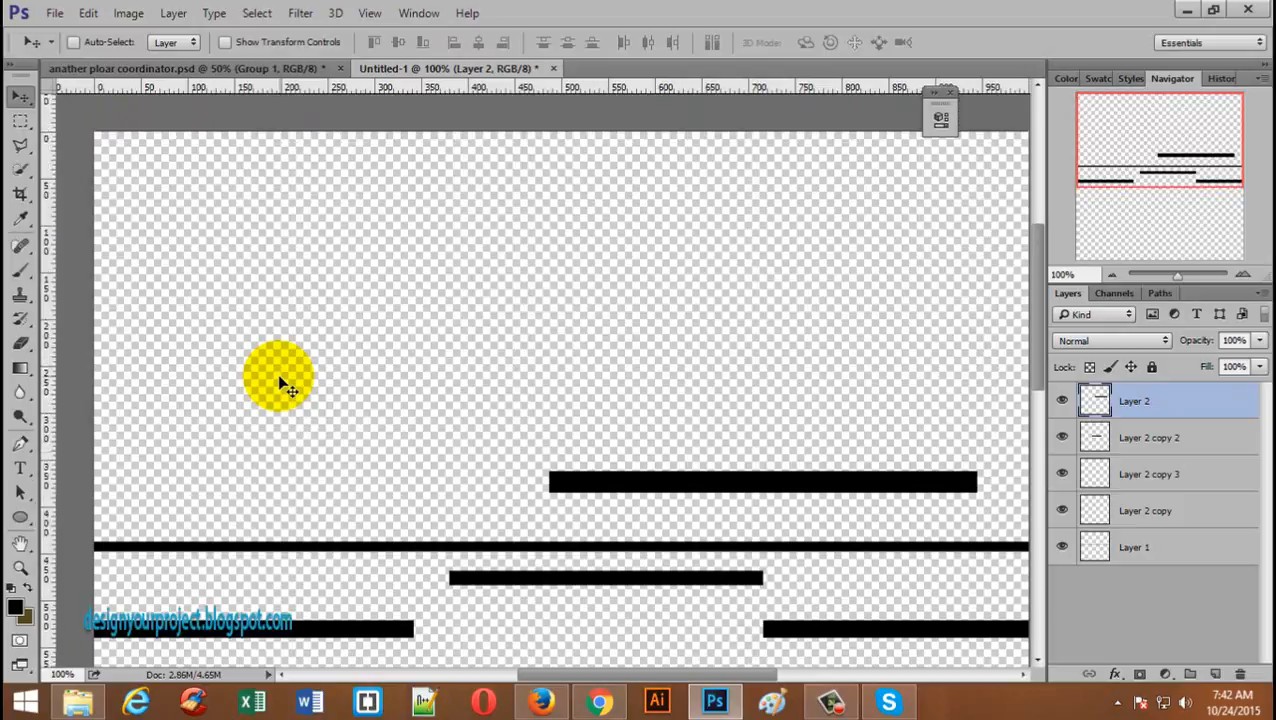
scroll(283, 385, down, 1)
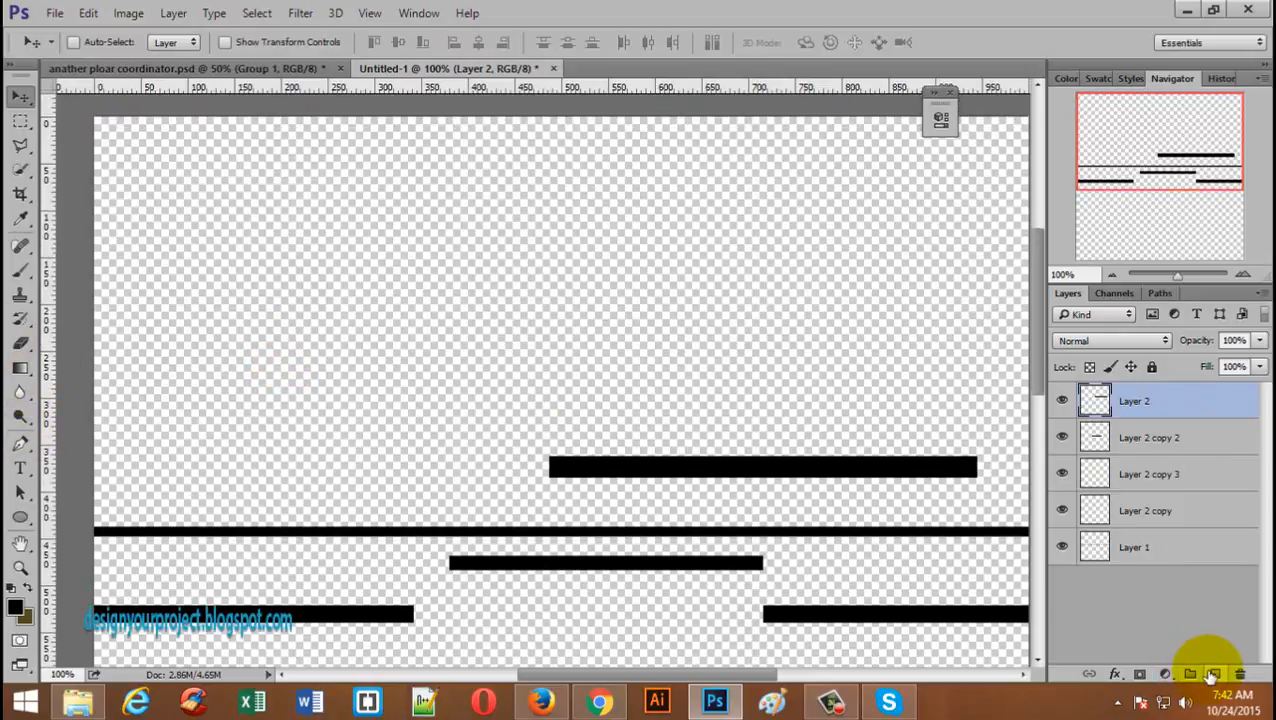
shift+click(1148, 551)
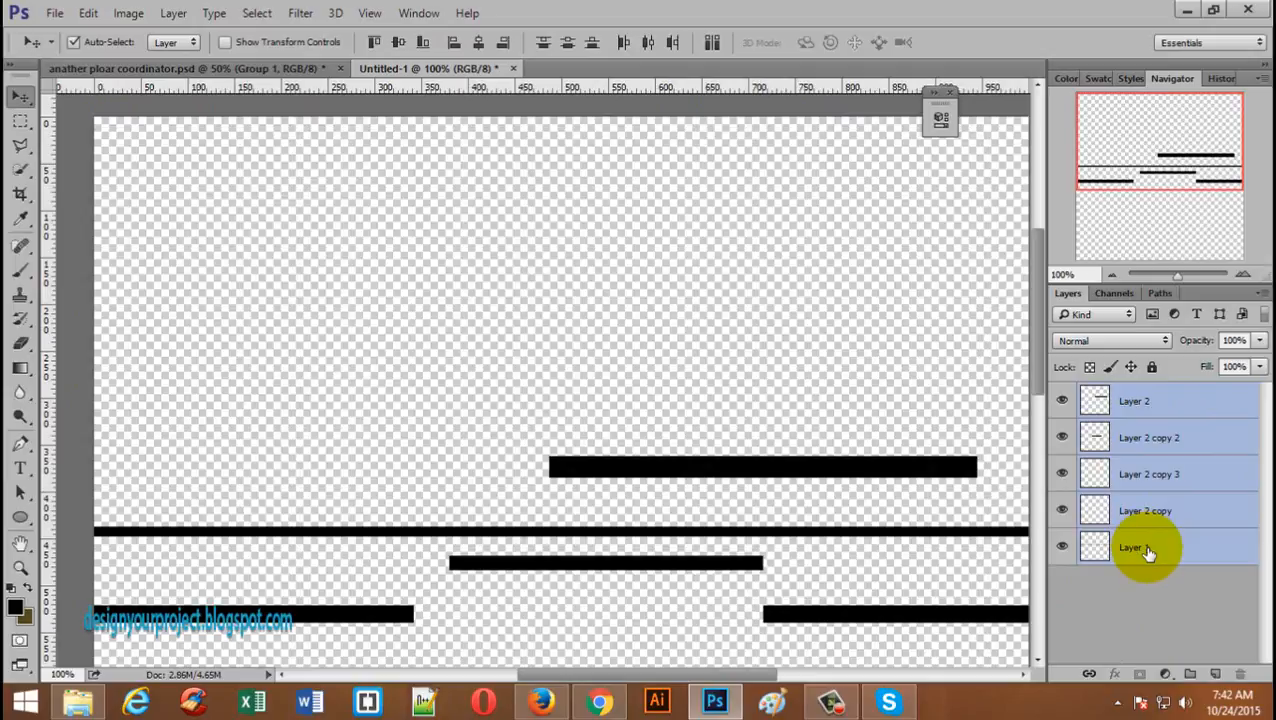
key(ctrl+e)
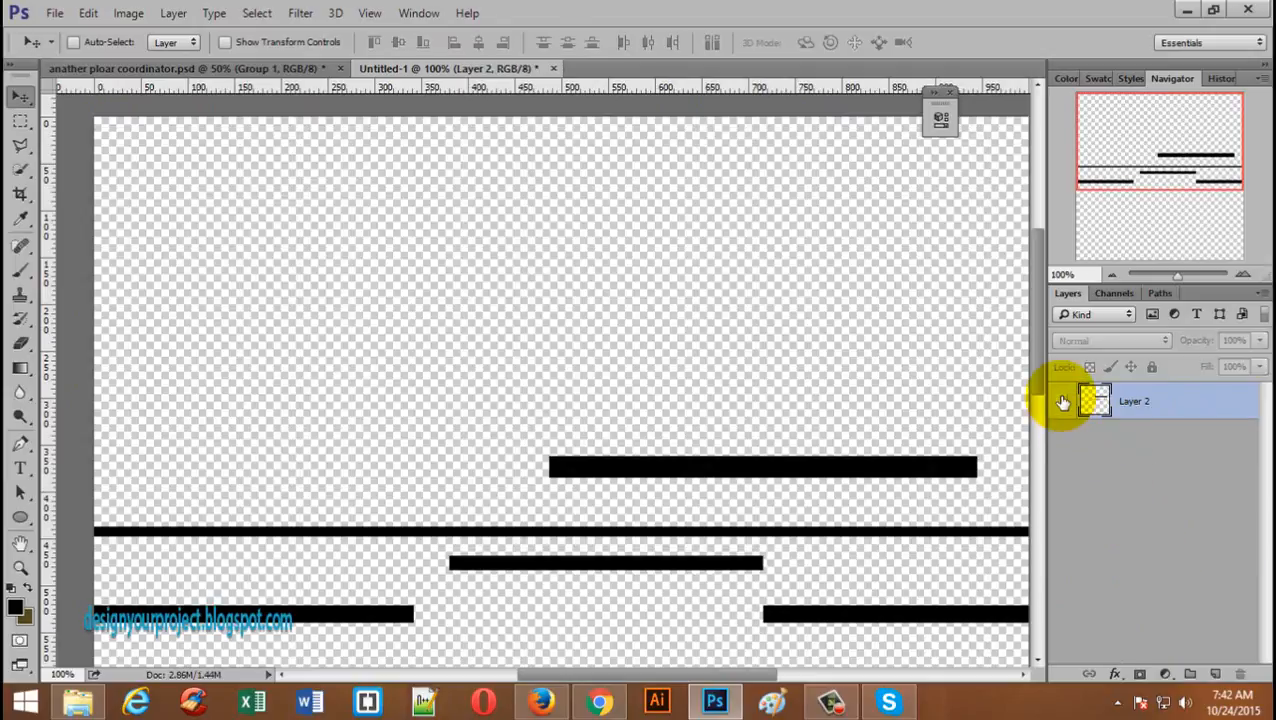
scroll(645, 475, down, 2)
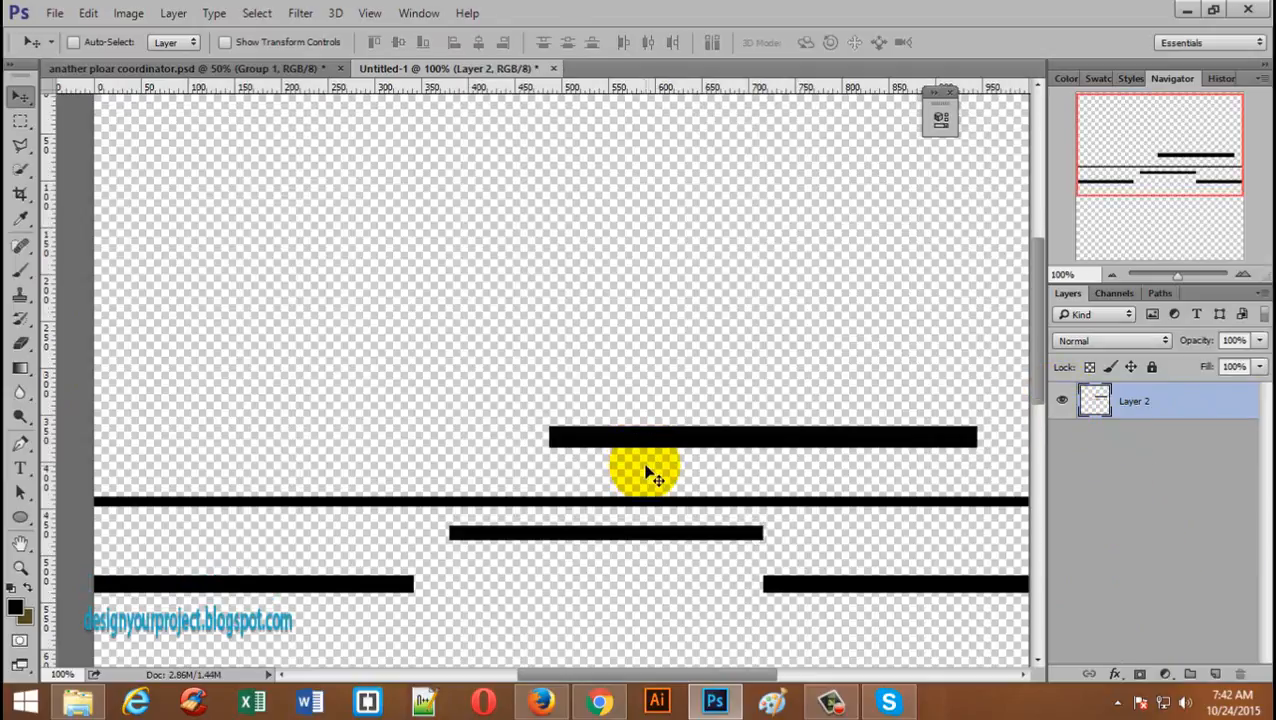
- Add a new layer with a black-filled upright rectangle about 21 by 46 px near the canvas's left edge, above the strips
scroll(693, 436, down, 1)
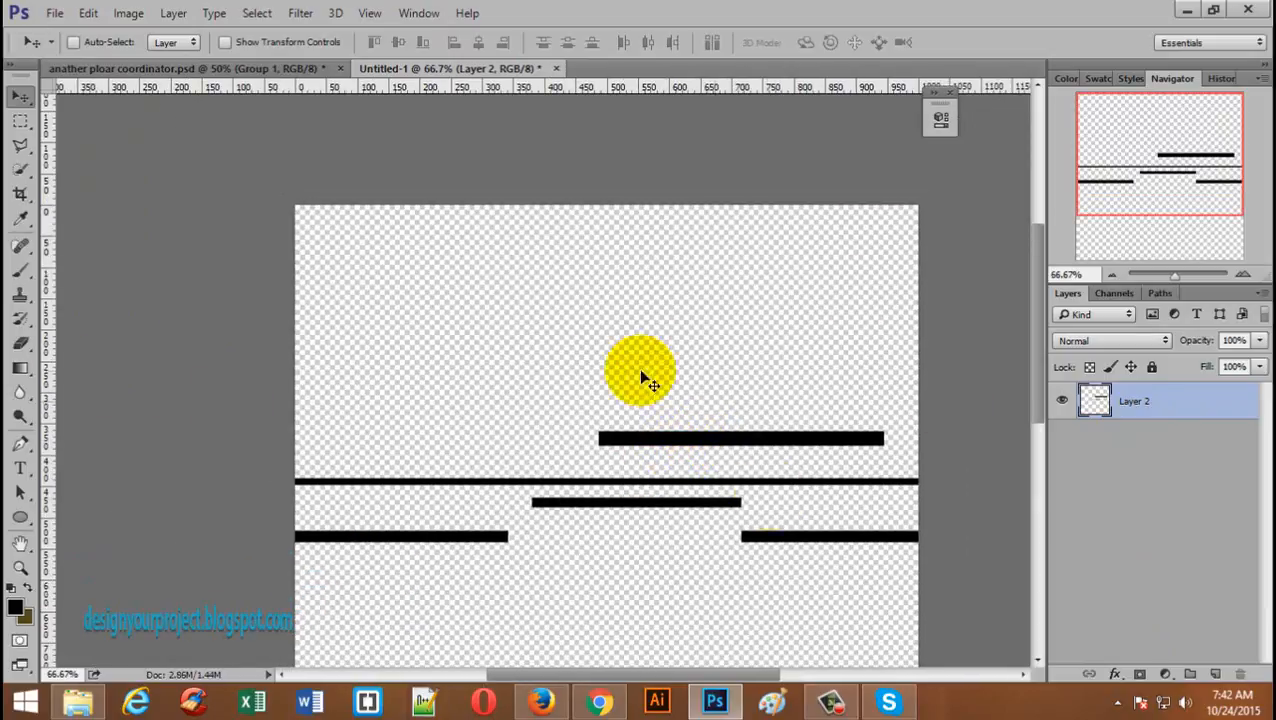
scroll(780, 401, up, 1)
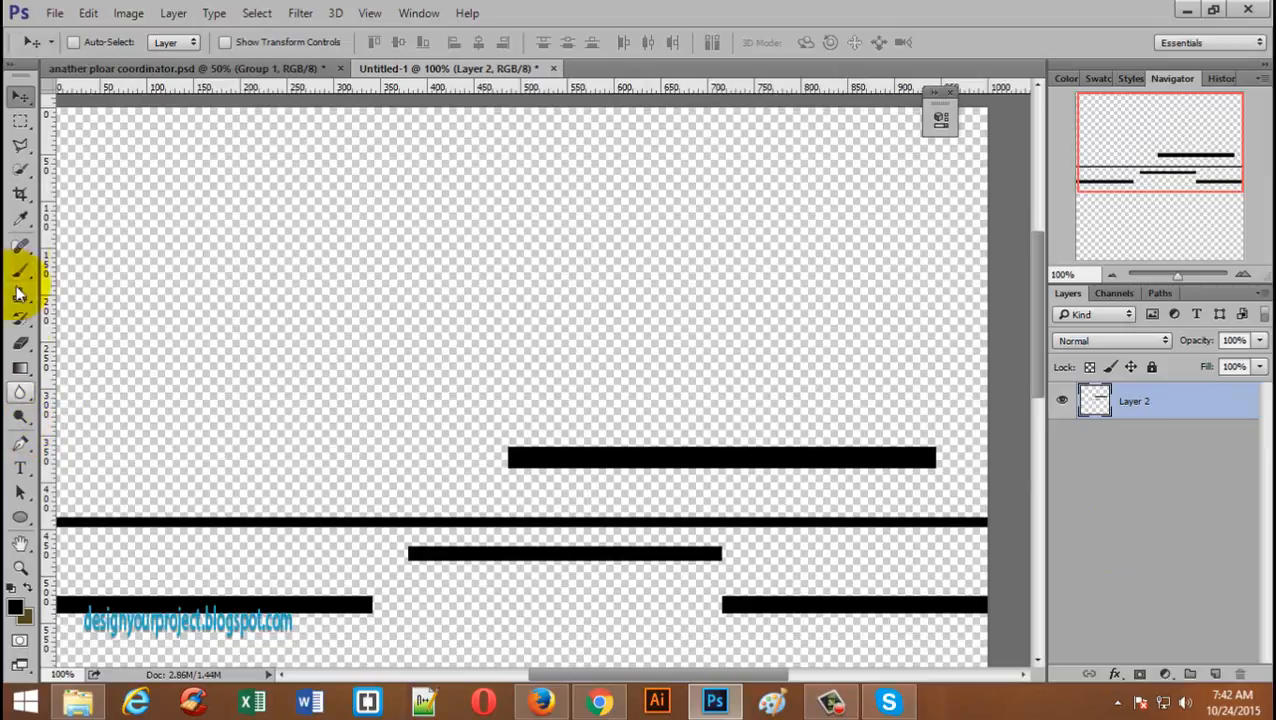
click(20, 120)
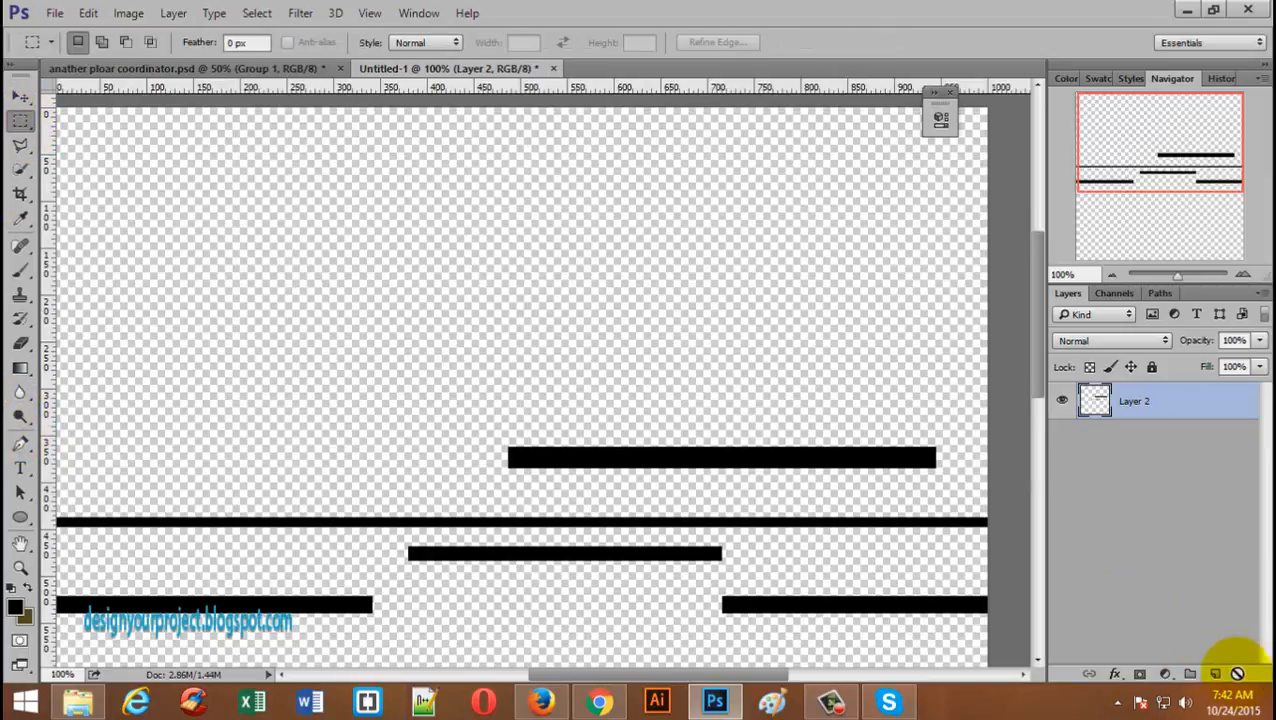
click(1216, 674)
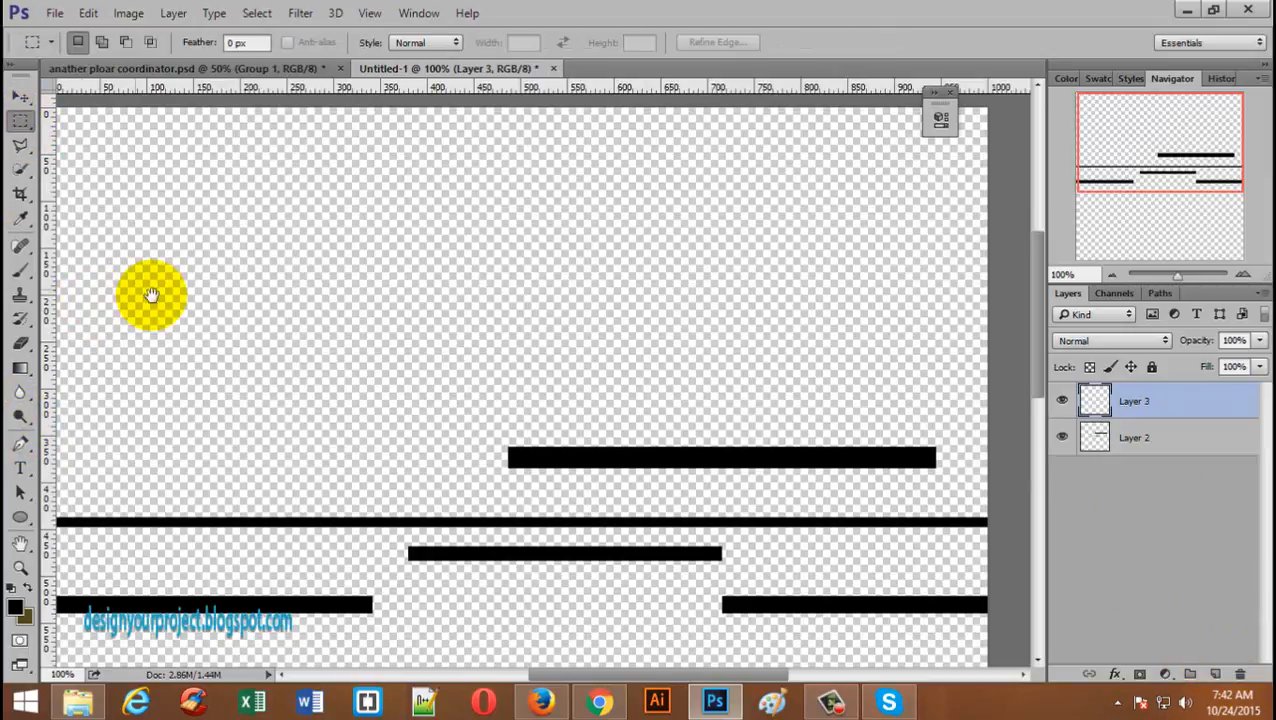
drag(151, 293, 308, 299)
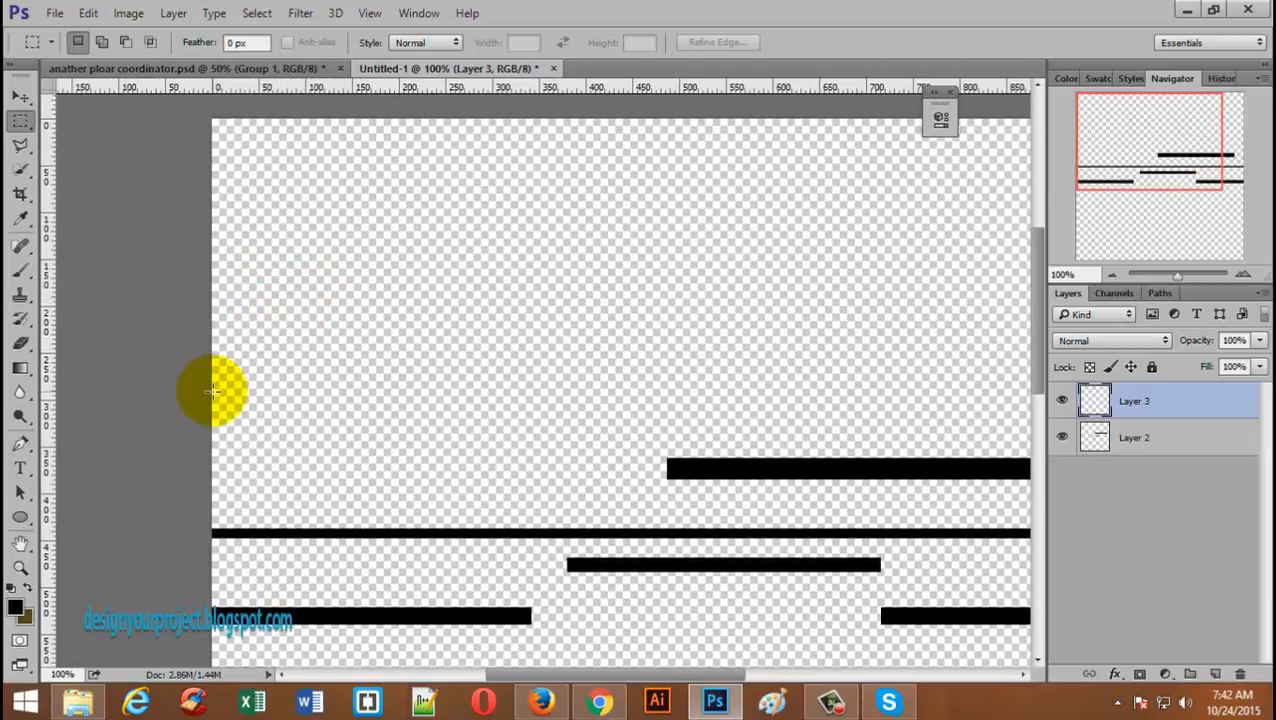
drag(215, 362, 234, 395)
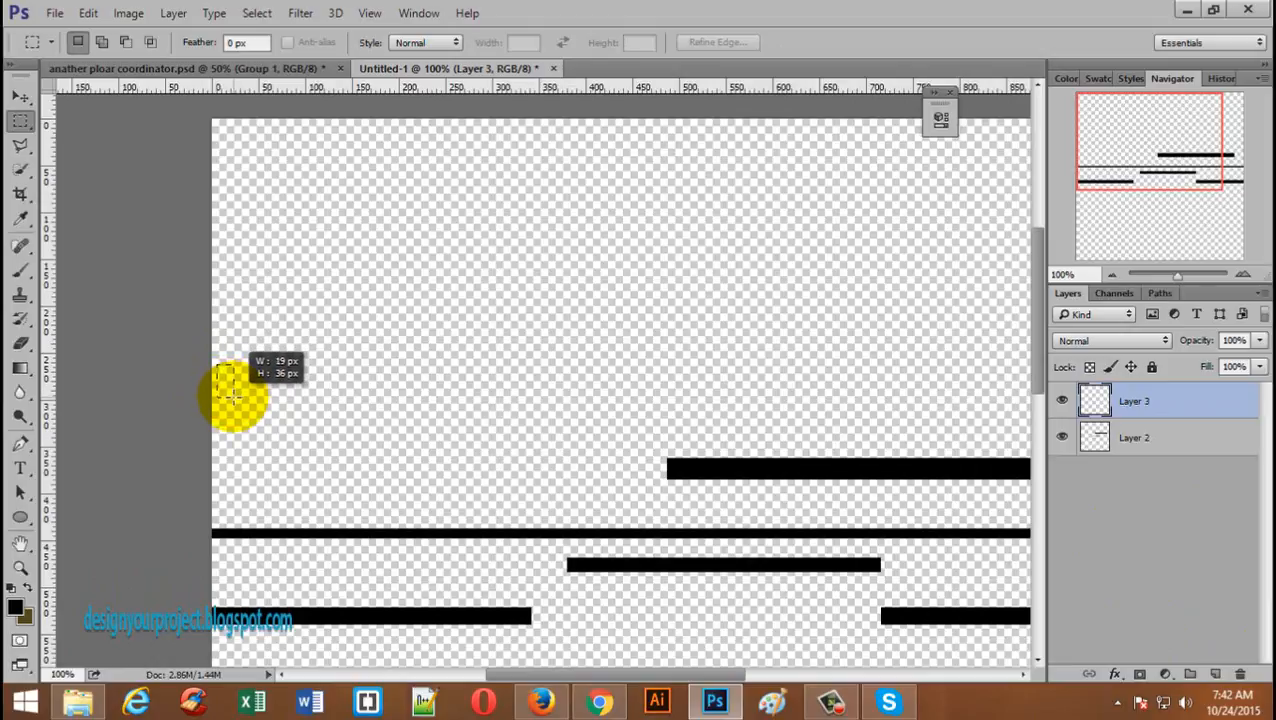
drag(232, 400, 233, 407)
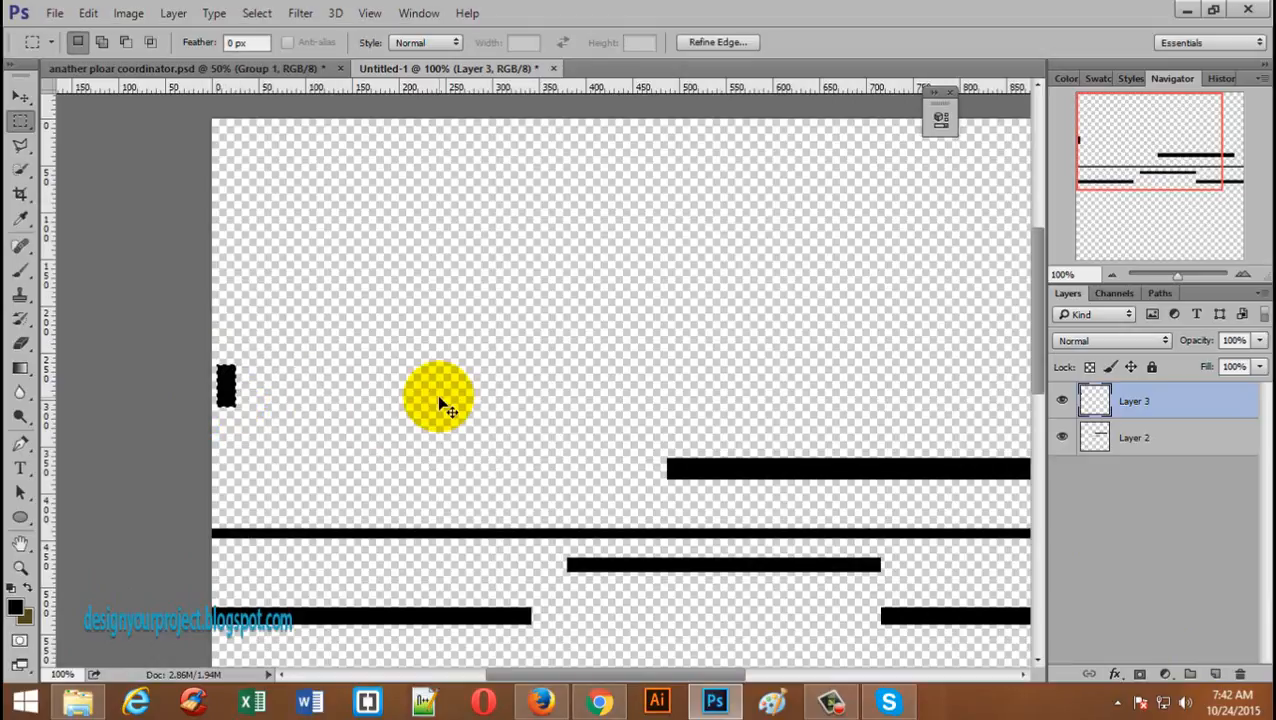
key(ctrl+d)
- Reduce the small rectangle's height from its upper edge to 89.13% with Free Transform
ctrl+click(264, 397)
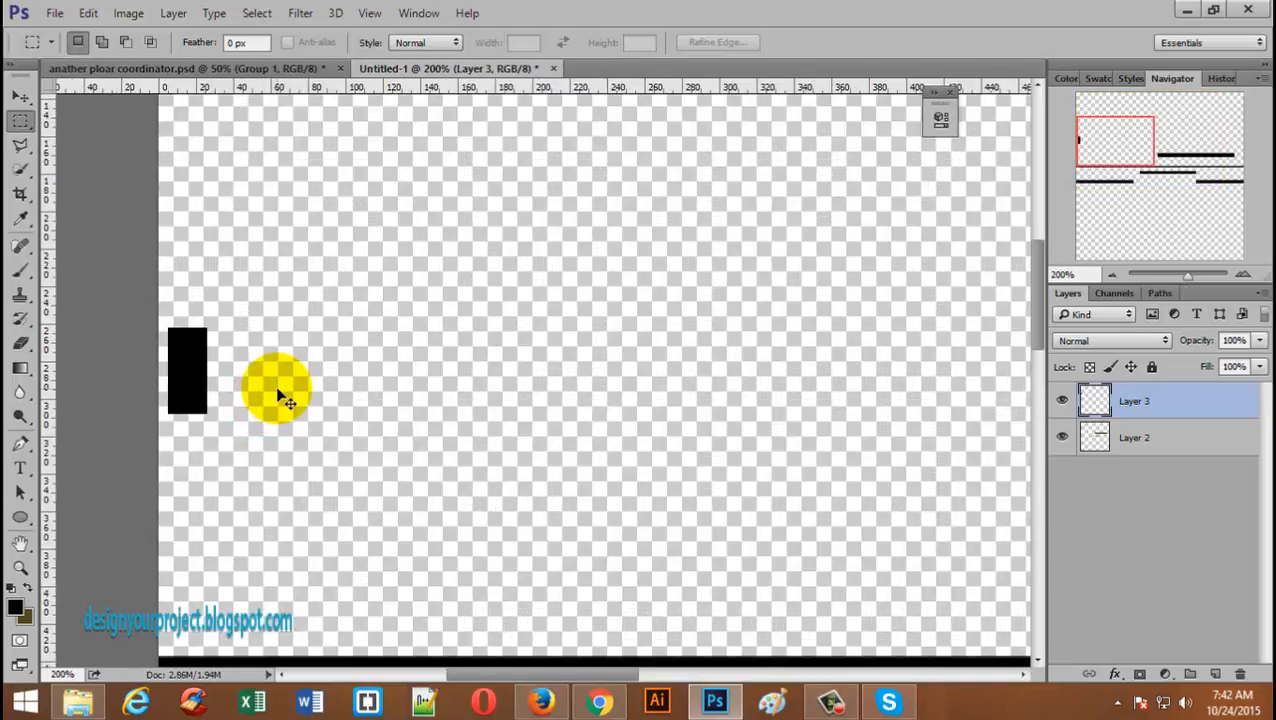
key(ctrl+t)
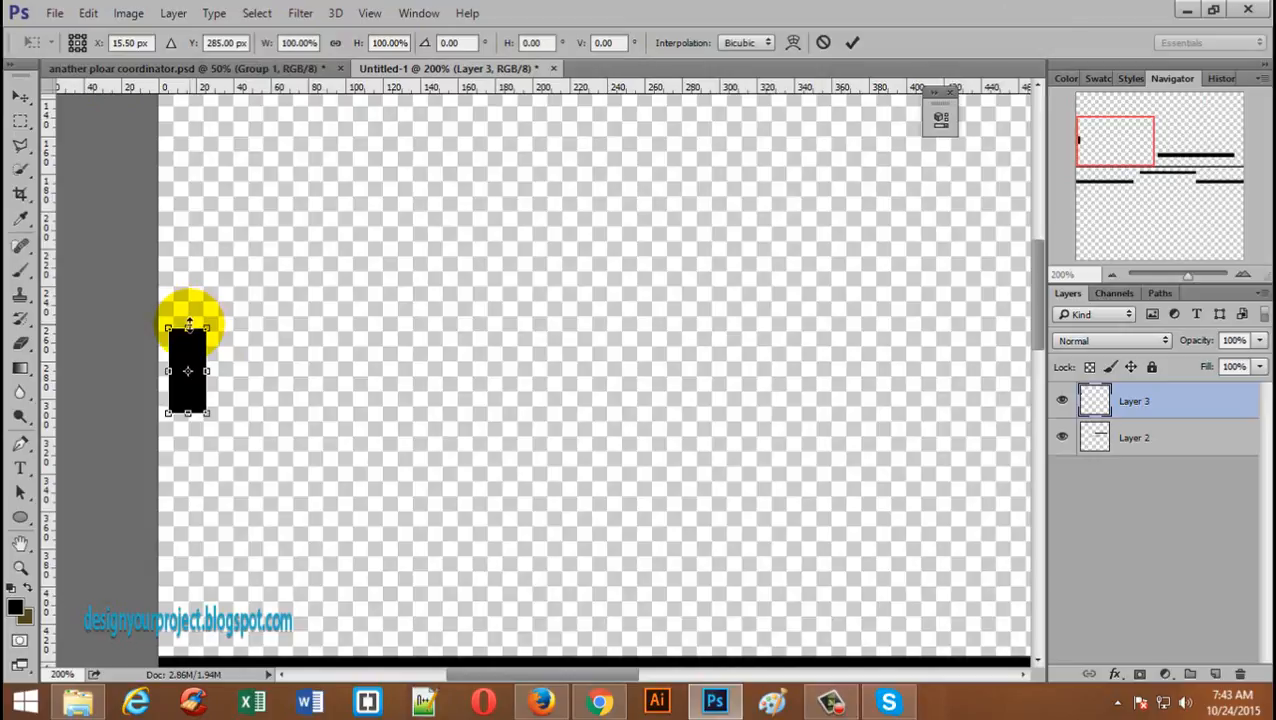
drag(189, 326, 188, 337)
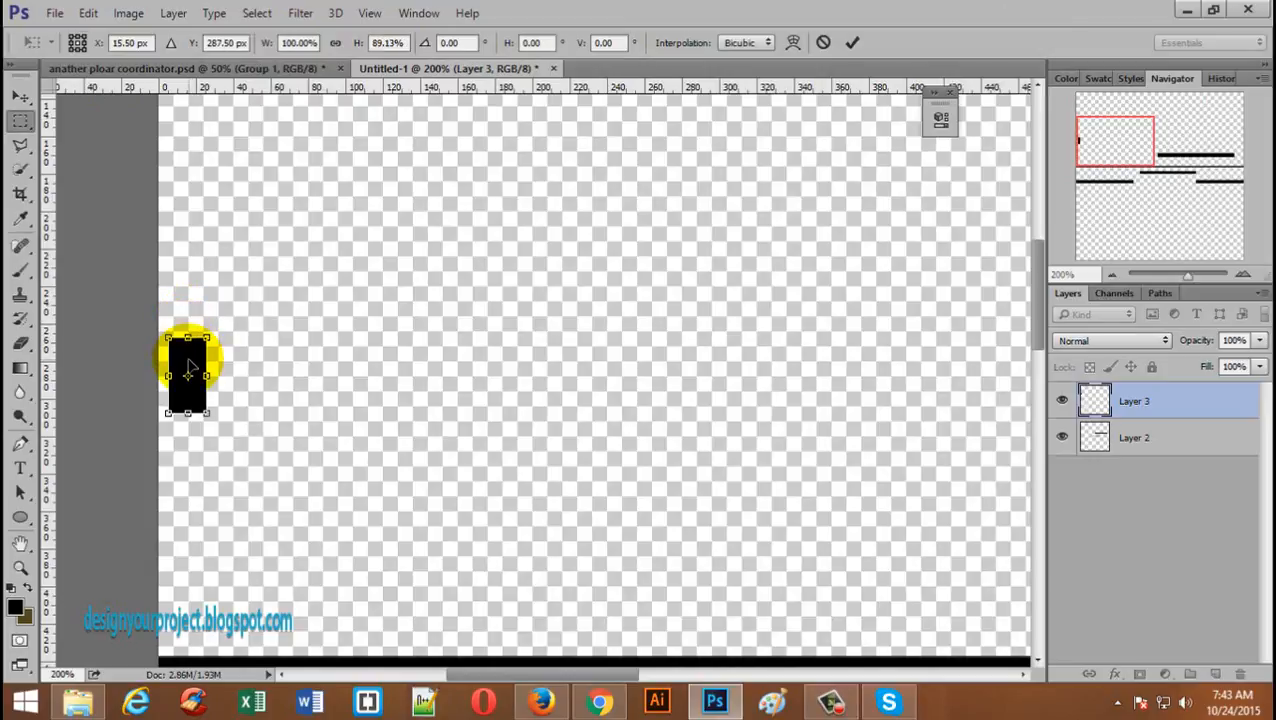
key(Return)
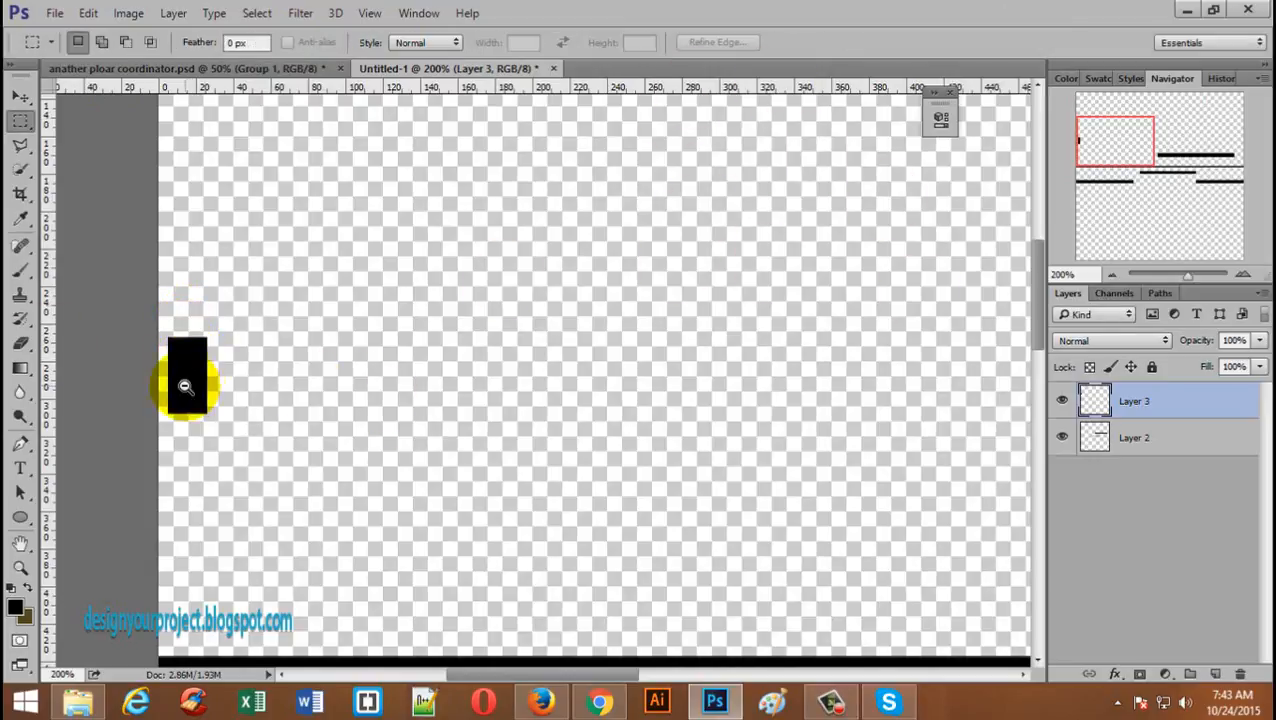
- Duplicate the small rectangle's layer and move the copy horizontally to X 40.50 px with Free Transform
alt+click(185, 386)
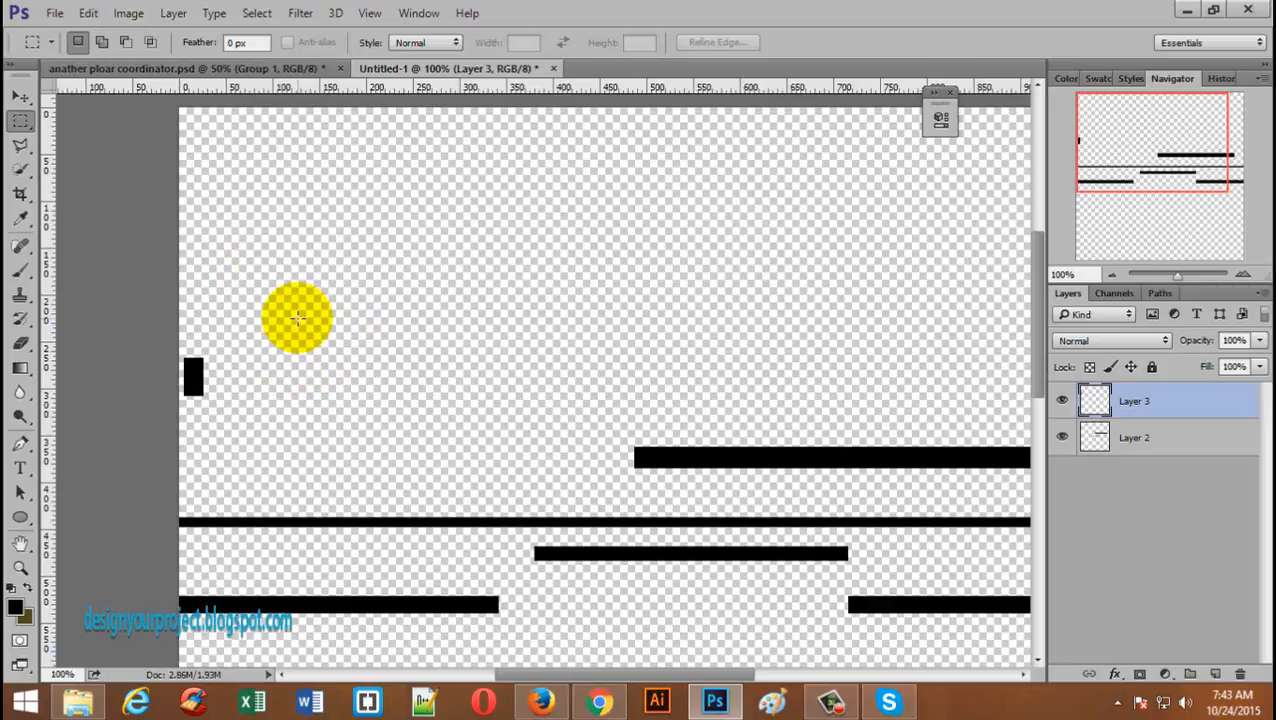
key(ctrl+j)
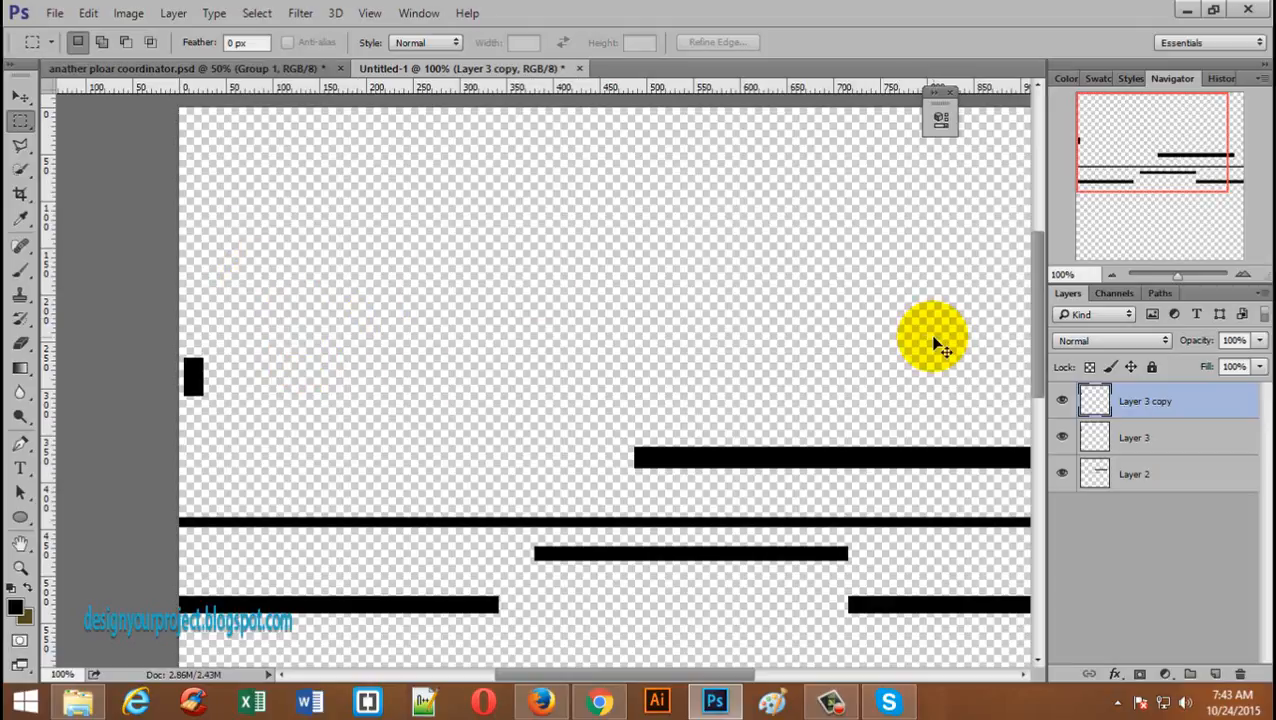
key(ctrl+t)
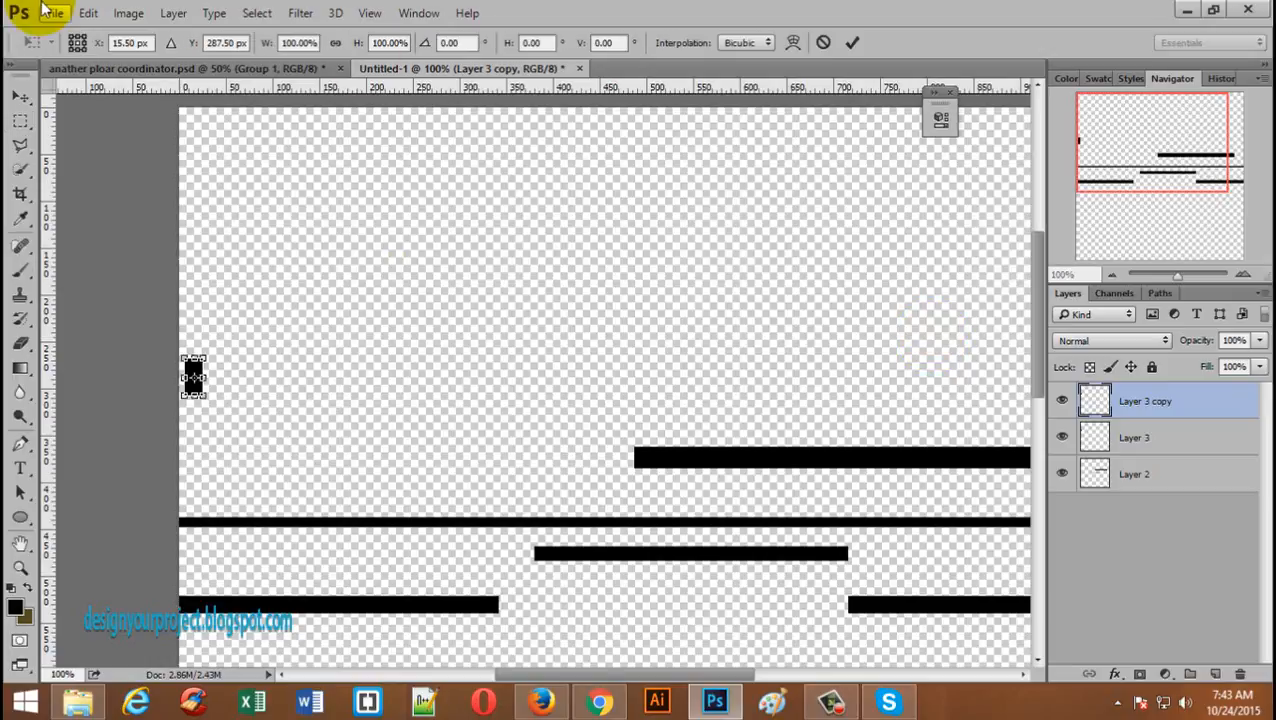
click(128, 43)
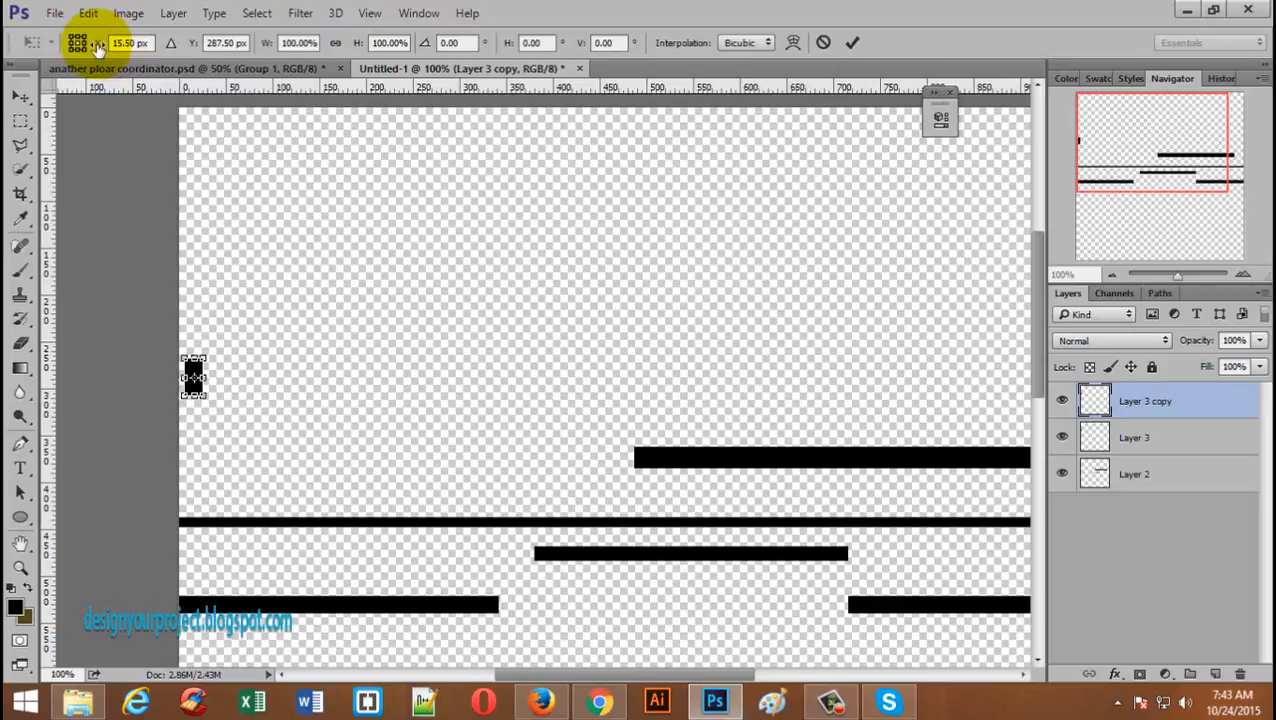
double_click(135, 42)
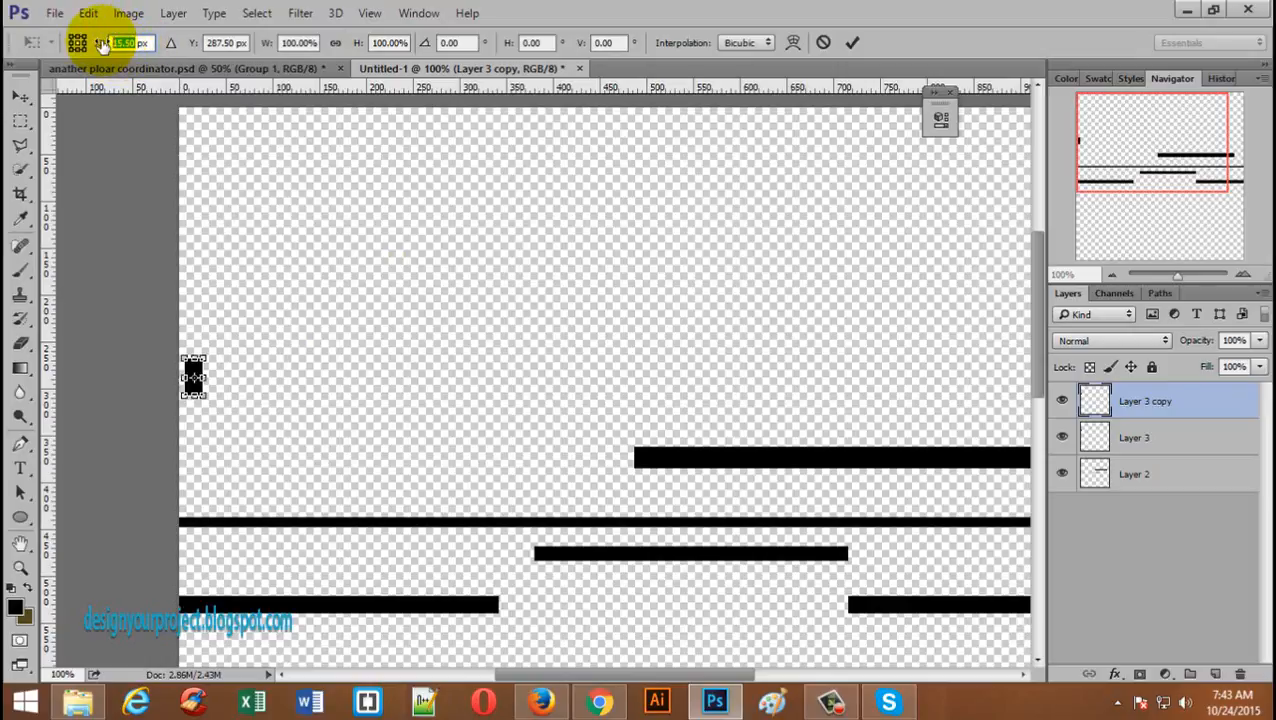
key(Up)
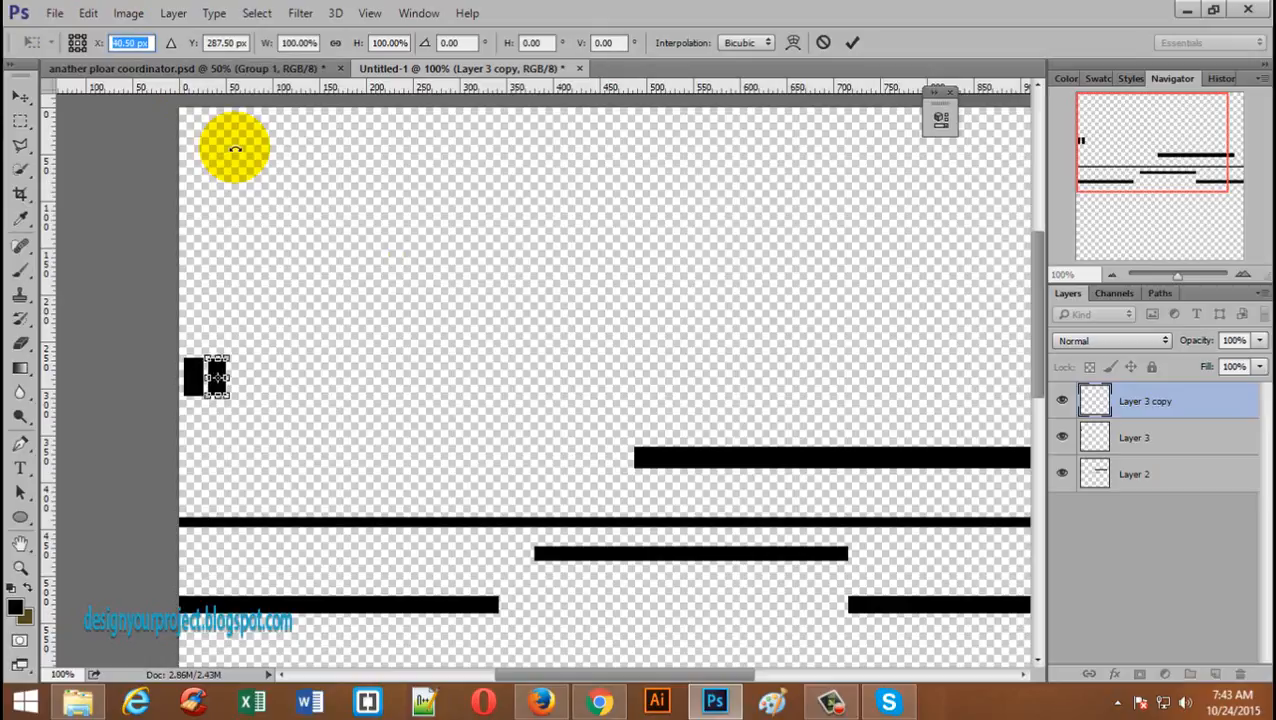
click(853, 43)
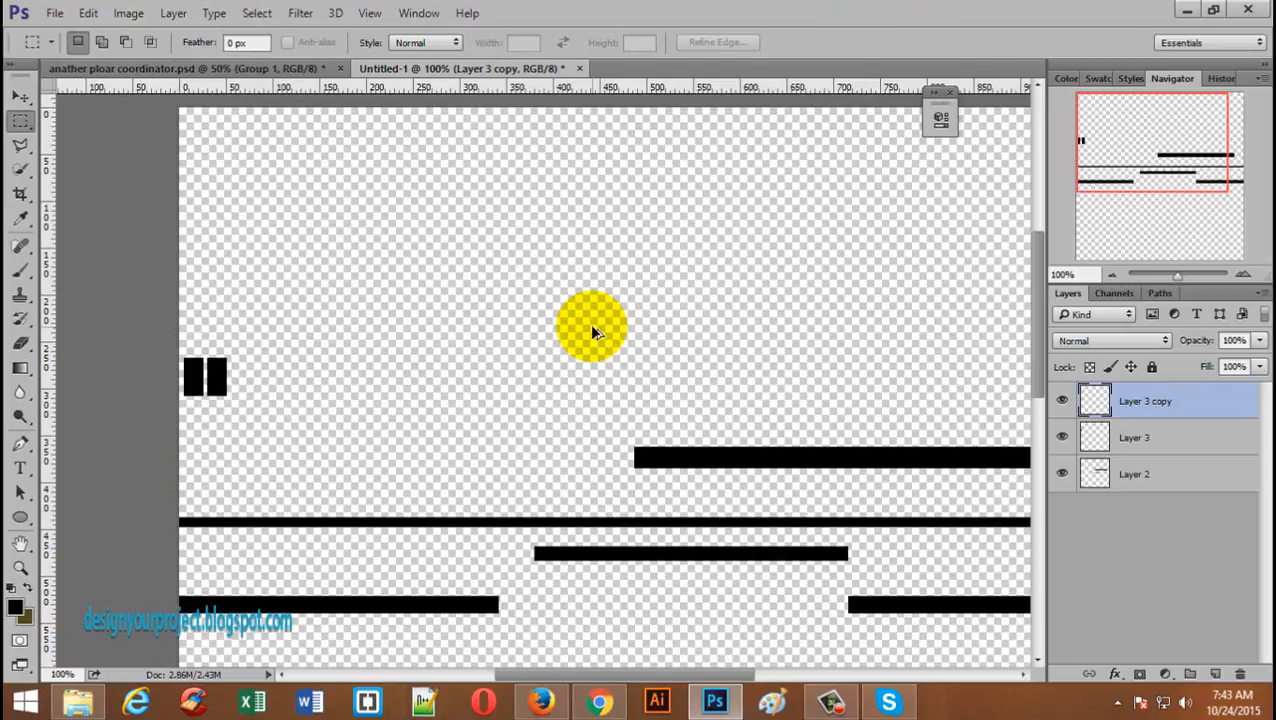
- Repeat the duplicate-and-move transform until an evenly spaced row of rectangles spans the full canvas width, up to Layer 3 copy 41
key(ctrl+alt+shift+t)
key(ctrl+alt+shift+t)
key(ctrl+alt+shift+t)
key(ctrl+alt+shift+t)
key(ctrl+alt+shift+t)
key(ctrl+alt+shift+t)
key(ctrl+alt+shift+t)
key(ctrl+alt+shift+t)
key(ctrl+alt+shift+t)
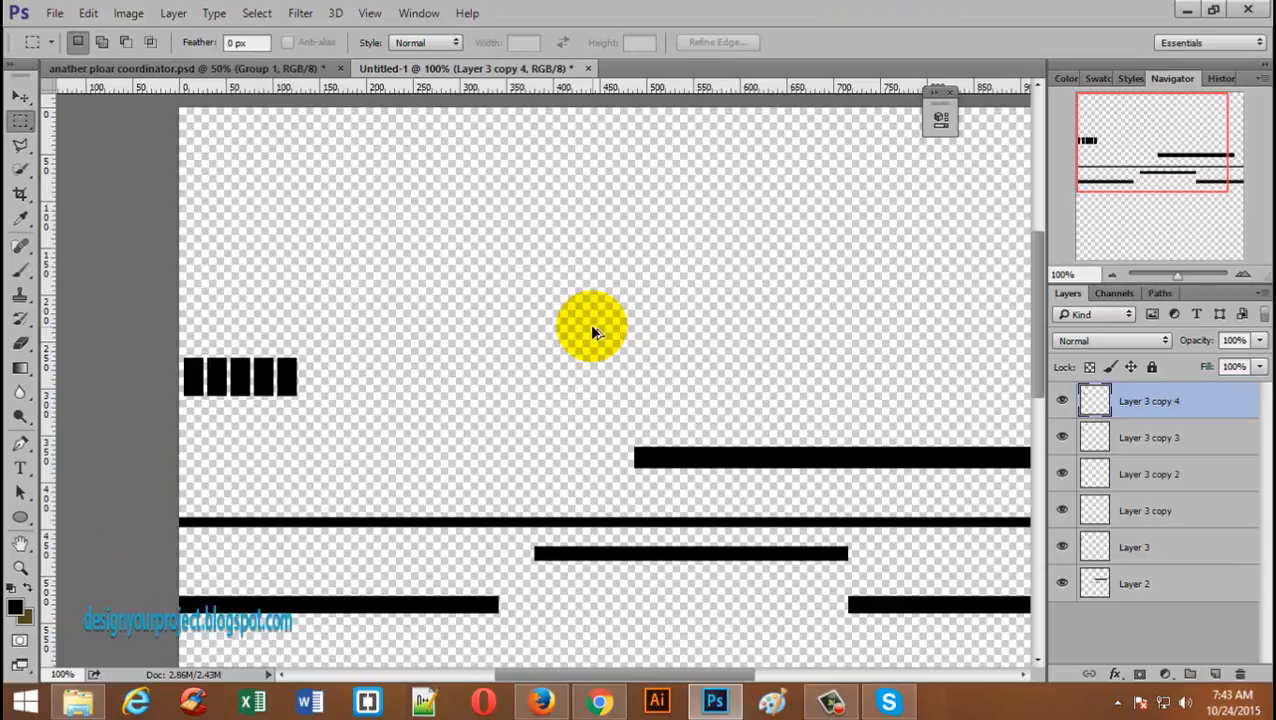
key(ctrl+alt+shift+t)
key(ctrl+alt+shift+t)
key(ctrl+alt+shift+t)
key(ctrl+alt+shift+t)
key(ctrl+alt+shift+t)
key(ctrl+alt+shift+t)
key(ctrl+alt+shift+t)
key(ctrl+alt+shift+t)
key(ctrl+alt+shift+t)
key(ctrl+alt+shift+t)
key(ctrl+alt+shift+t)
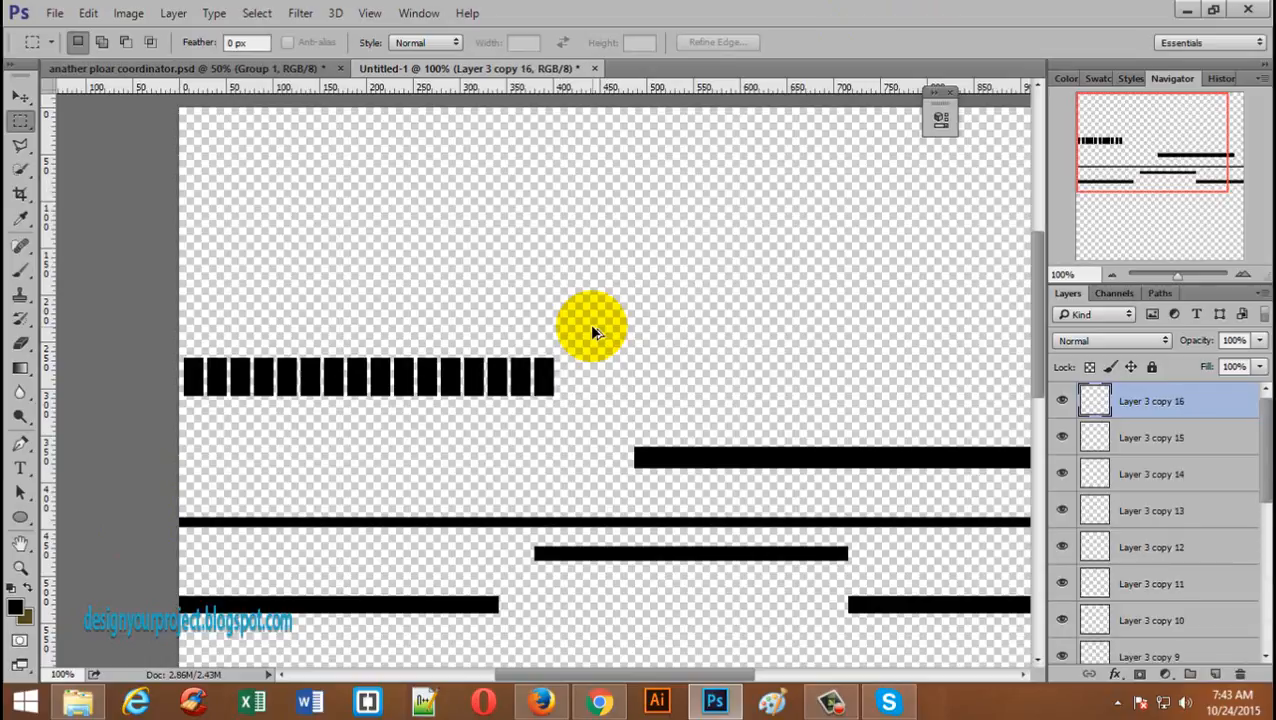
key(ctrl+alt+shift+t)
key(ctrl+alt+shift+t)
key(ctrl+alt+shift+t)
key(ctrl+alt+shift+t)
key(ctrl+alt+shift+t)
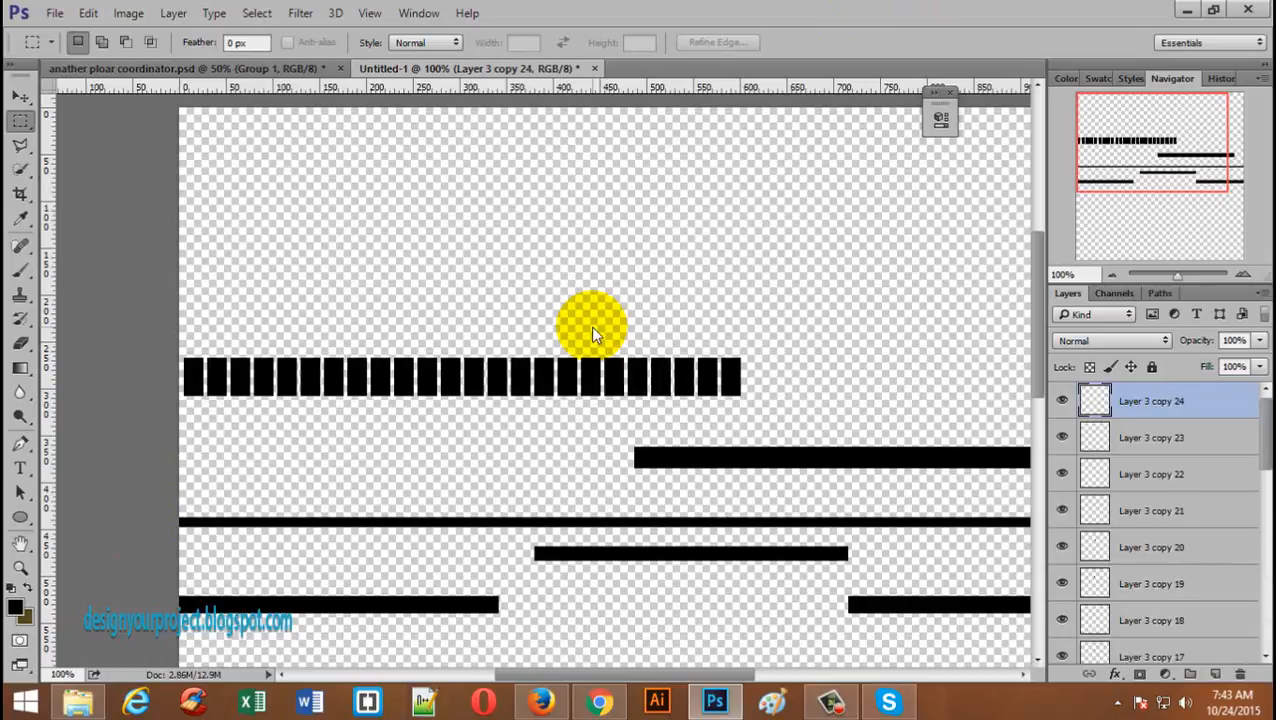
key(ctrl+alt+shift+t)
key(ctrl+alt+shift+t)
key(ctrl+alt+shift+t)
key(ctrl+alt+shift+t)
key(ctrl+alt+shift+t)
key(ctrl+alt+shift+t)
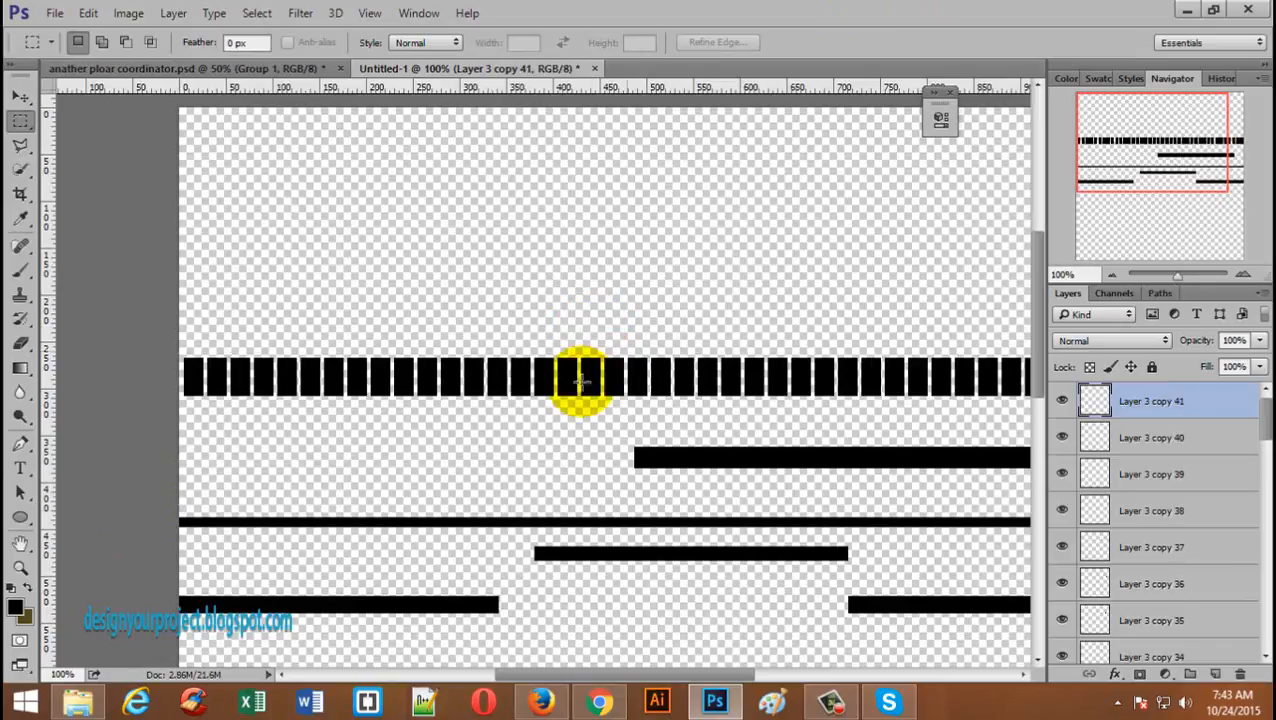
- Delete the surplus rectangle copies at the row's right end so Layer 3 copy 38 is the last one
drag(631, 674, 656, 680)
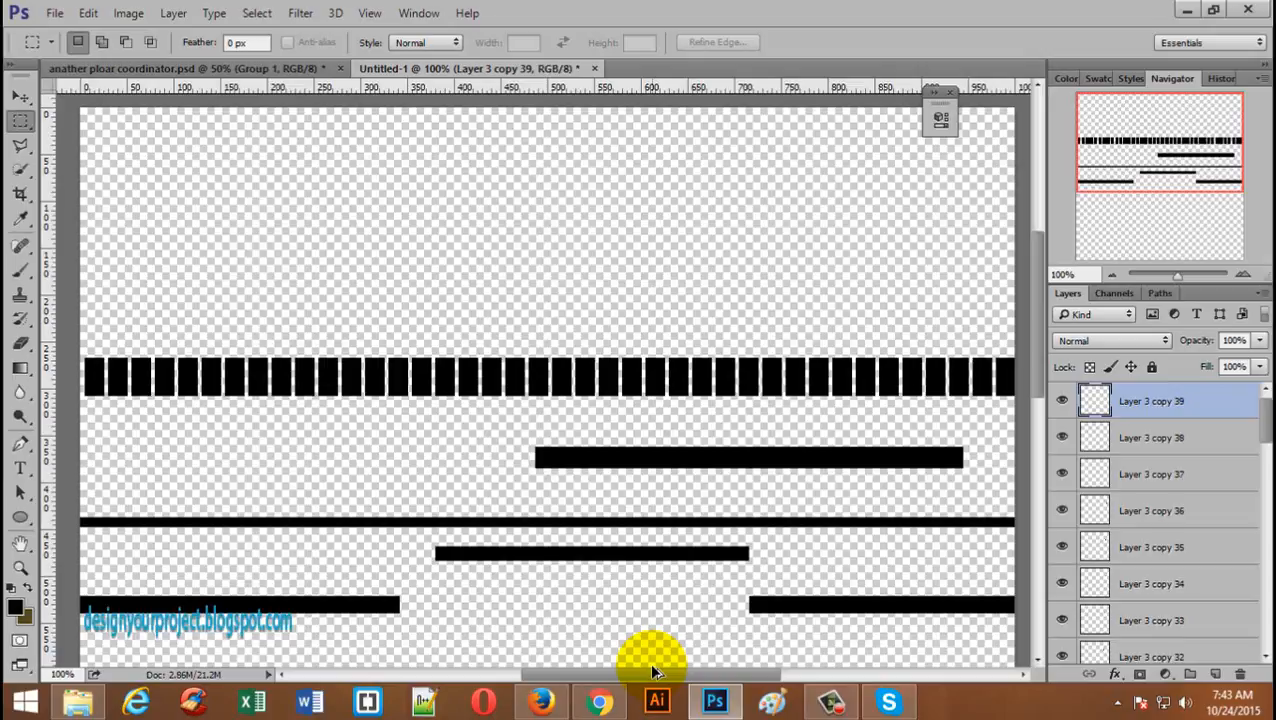
key(Delete)
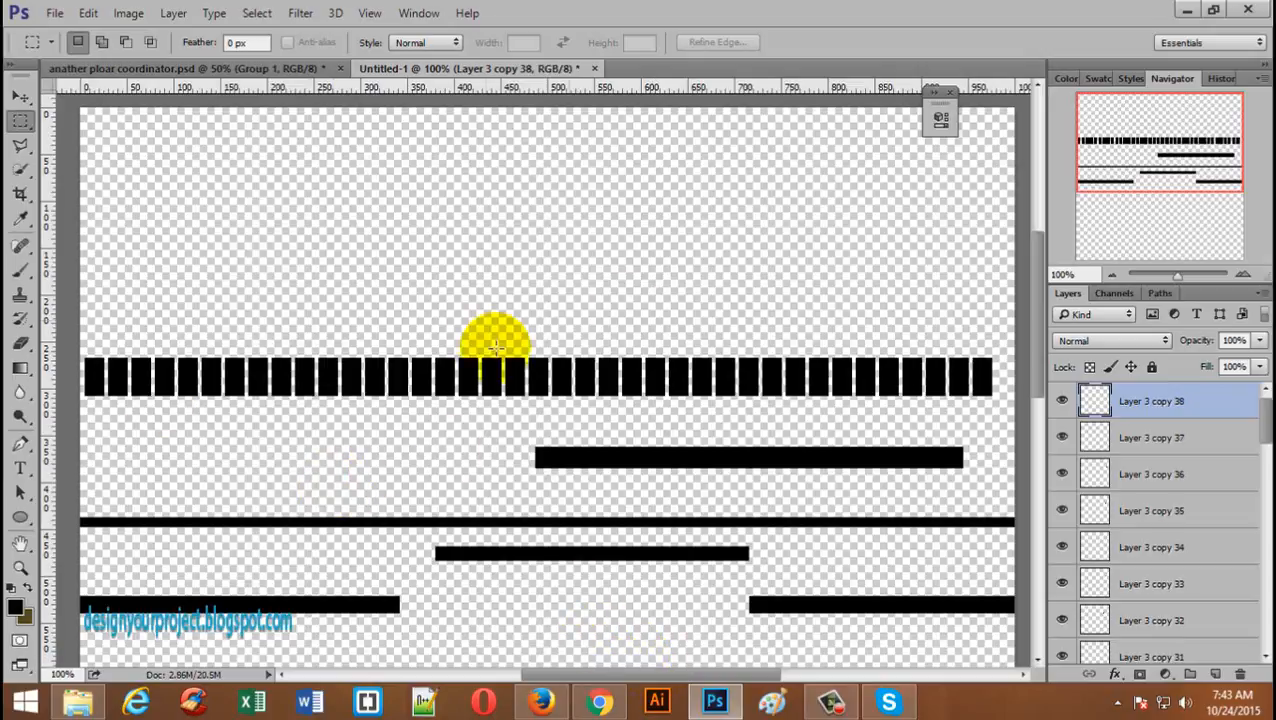
- Hide the first rectangle on Layer 3 and merge all layers from Layer 3 up to Layer 3 copy 38 into one
scroll(1196, 447, down, 3)
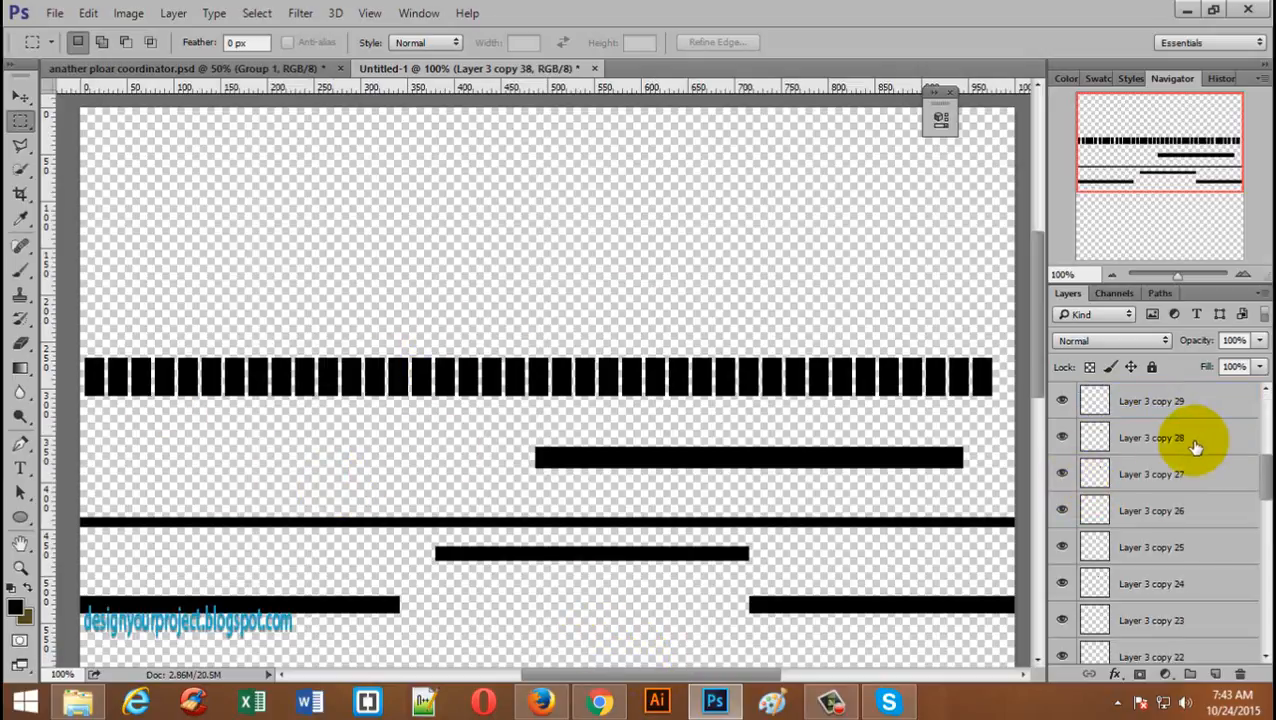
scroll(1160, 480, down, 3)
scroll(1125, 511, down, 1)
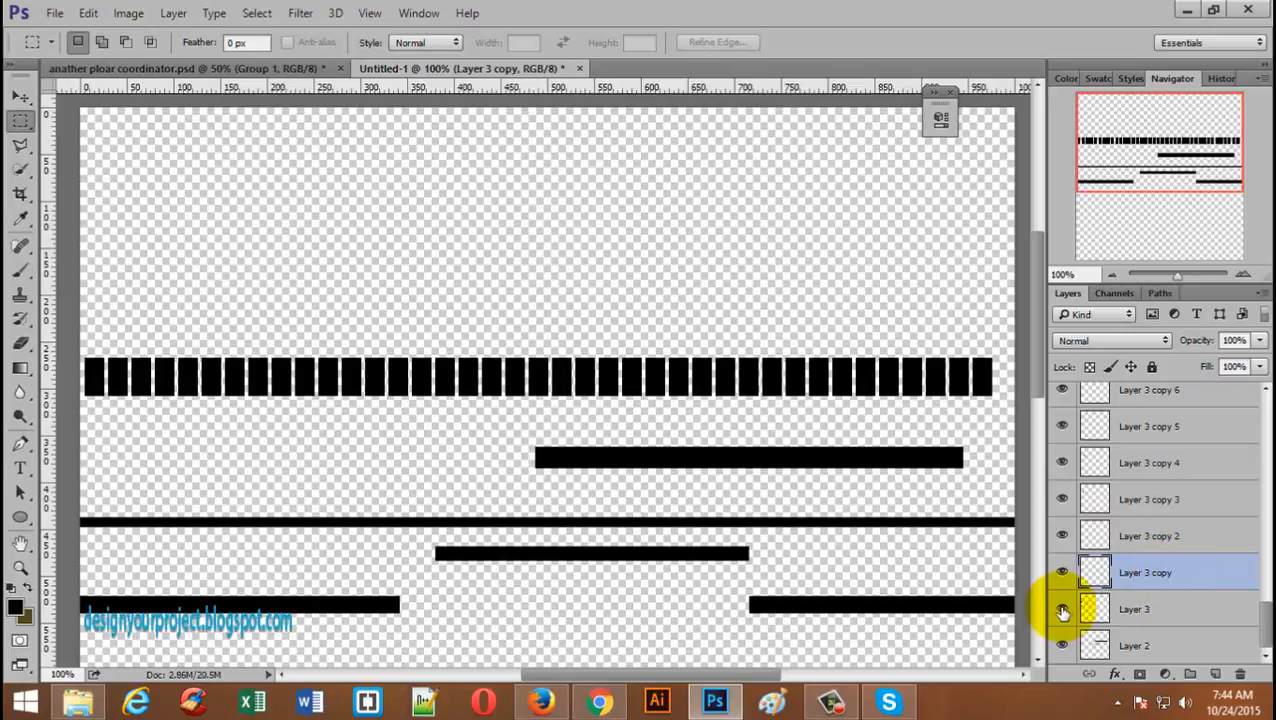
click(1148, 607)
scroll(1150, 590, up, 7)
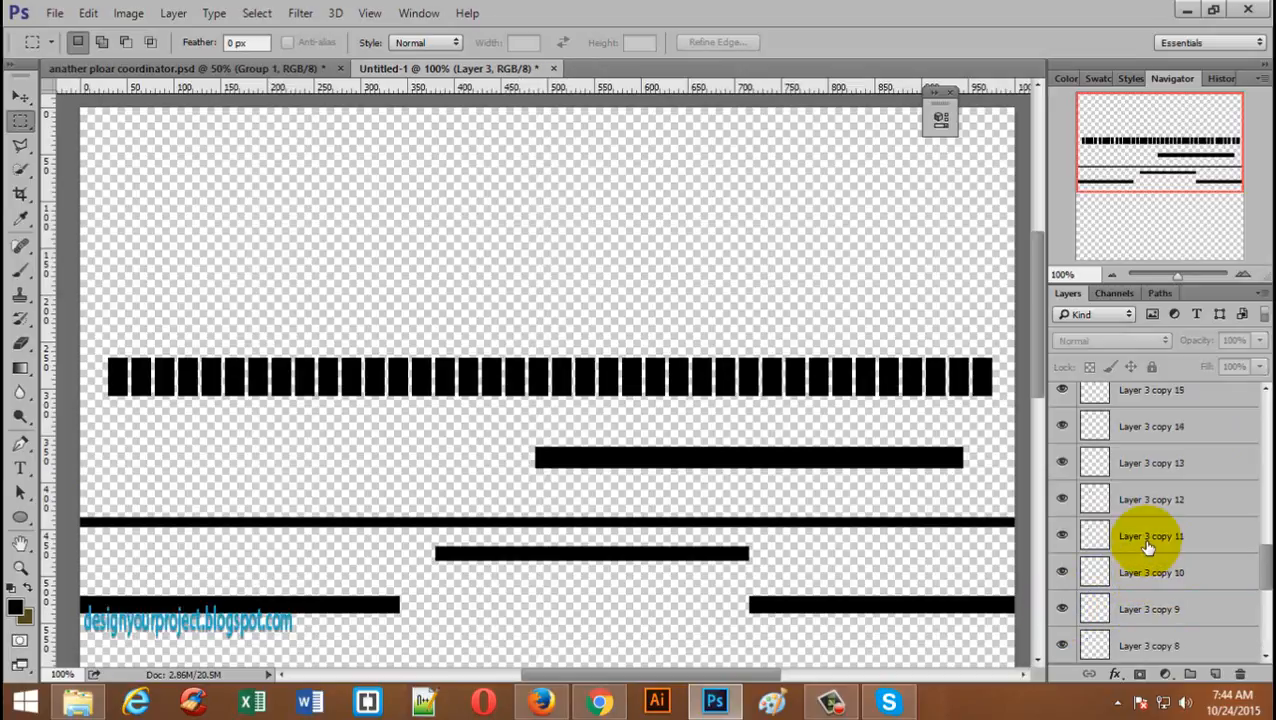
scroll(1148, 505, up, 4)
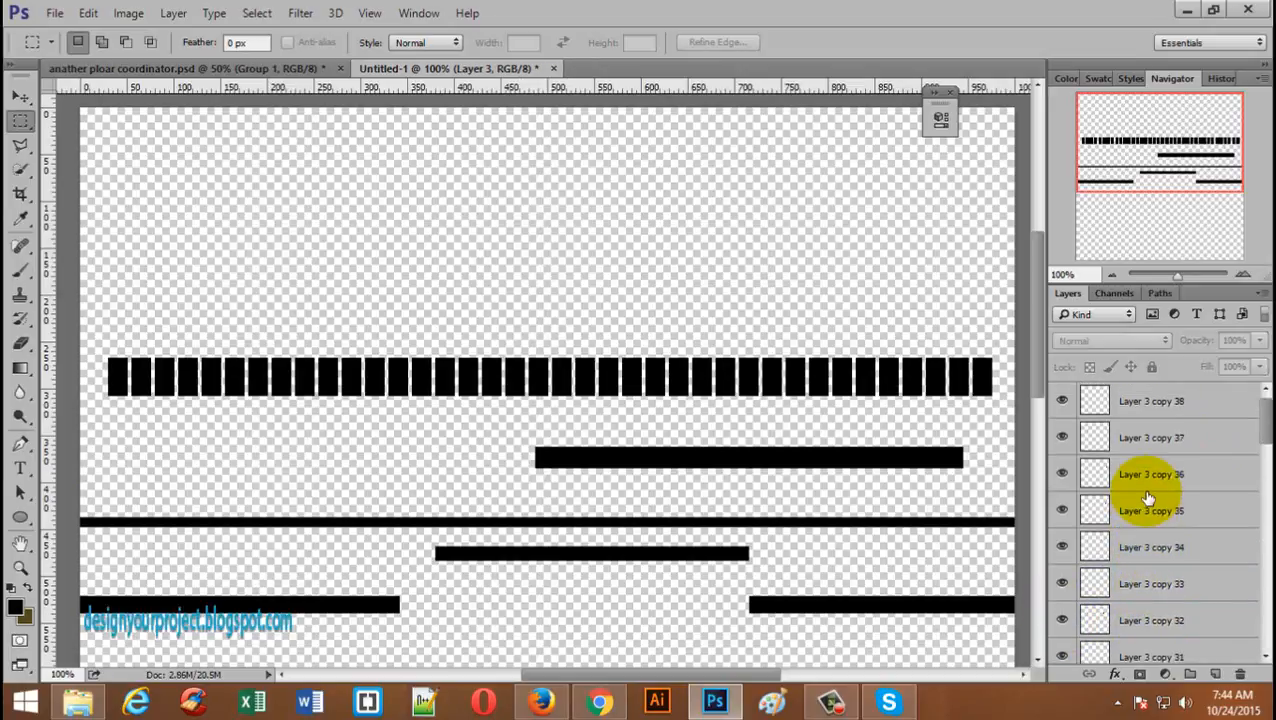
shift+click(1155, 404)
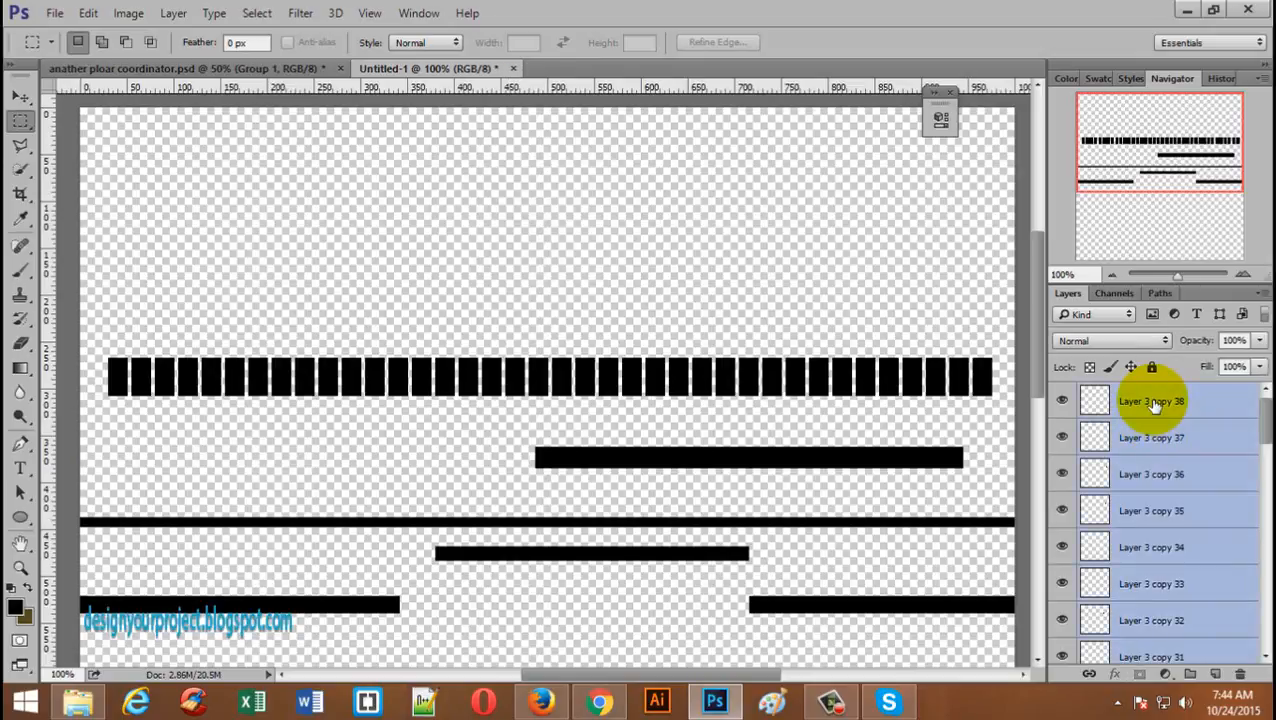
key(ctrl+e)
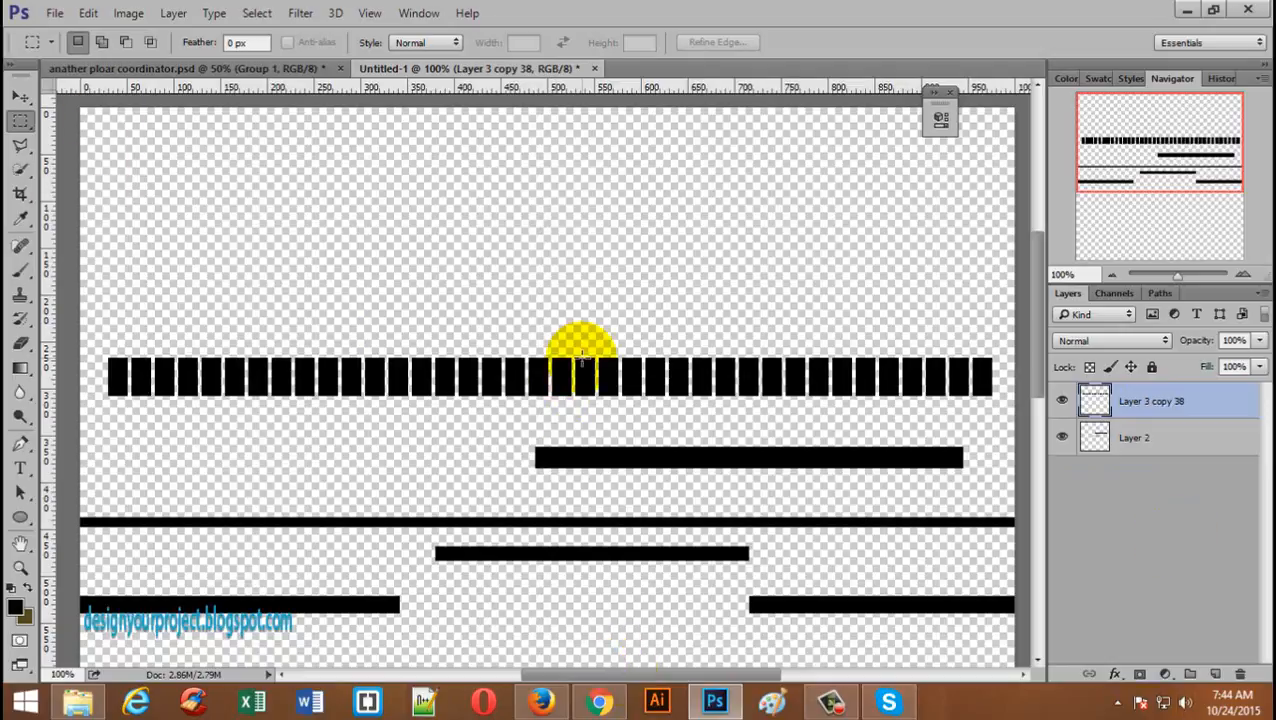
- Place a copy of the rectangle row below the lowest bars, with its left end on the canvas's left edge
scroll(363, 290, down, 2)
click(20, 96)
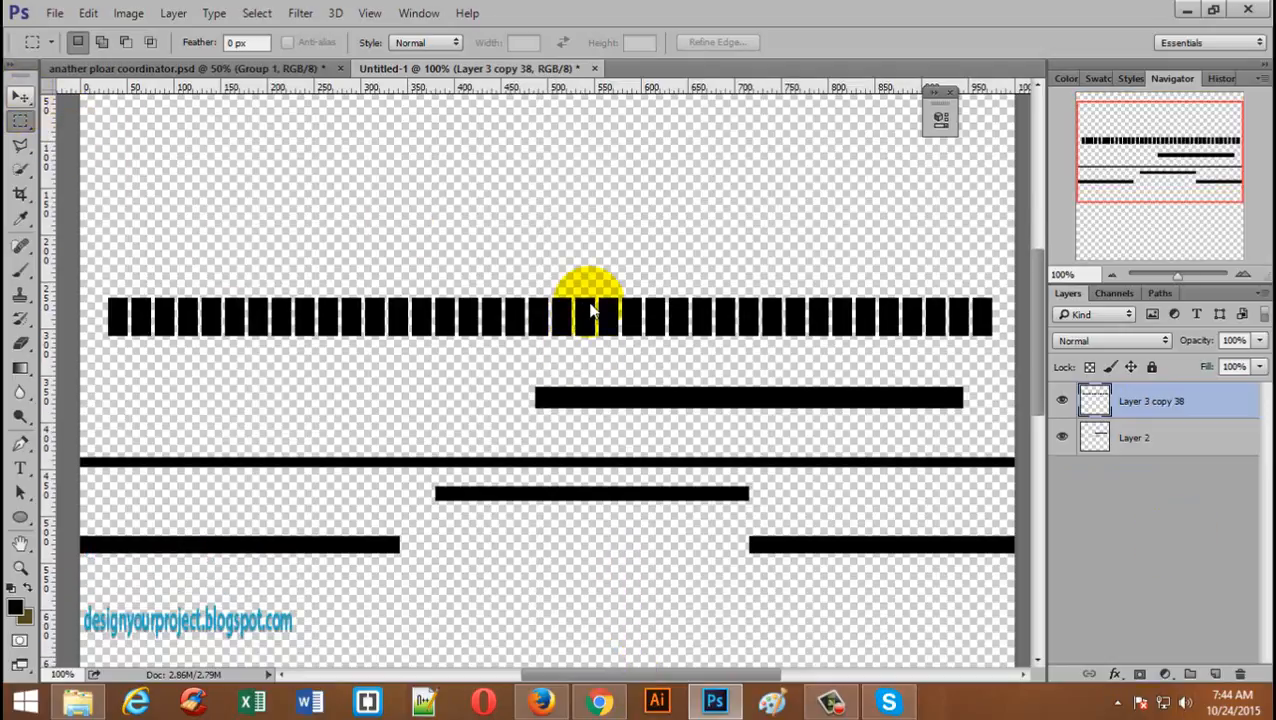
scroll(600, 310, down, 1)
scroll(626, 289, down, 1)
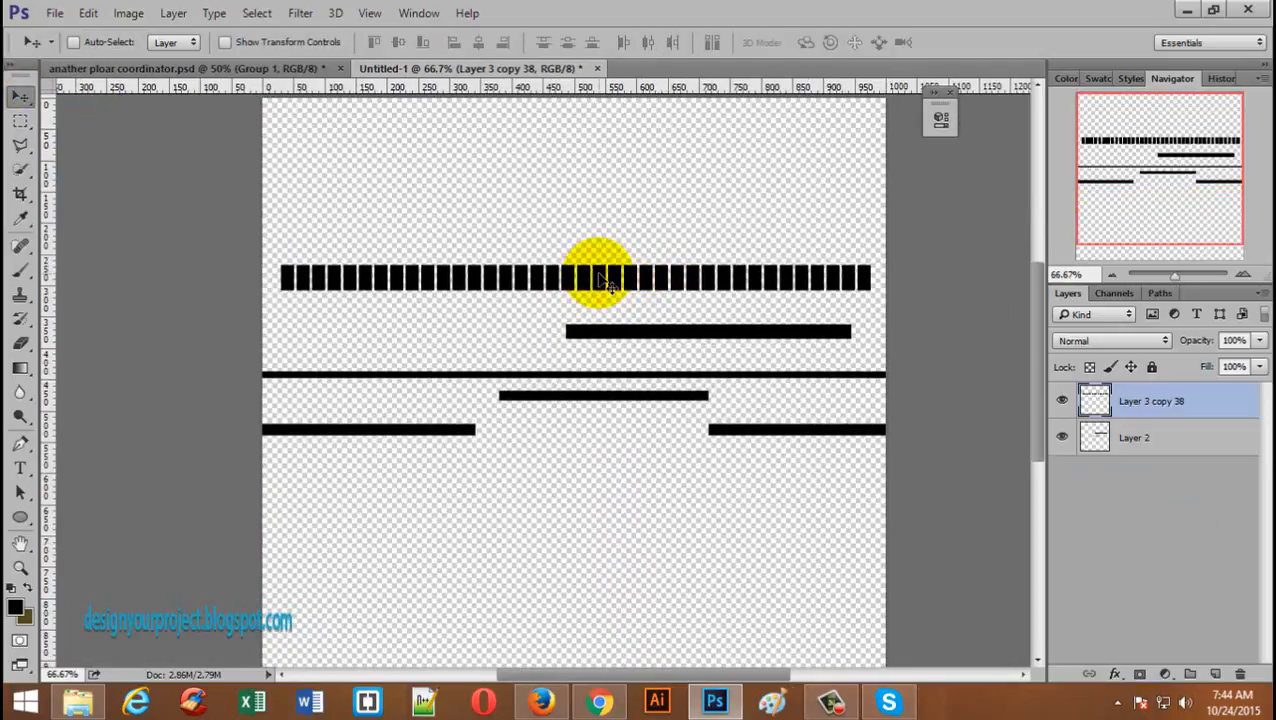
drag(596, 279, 570, 484)
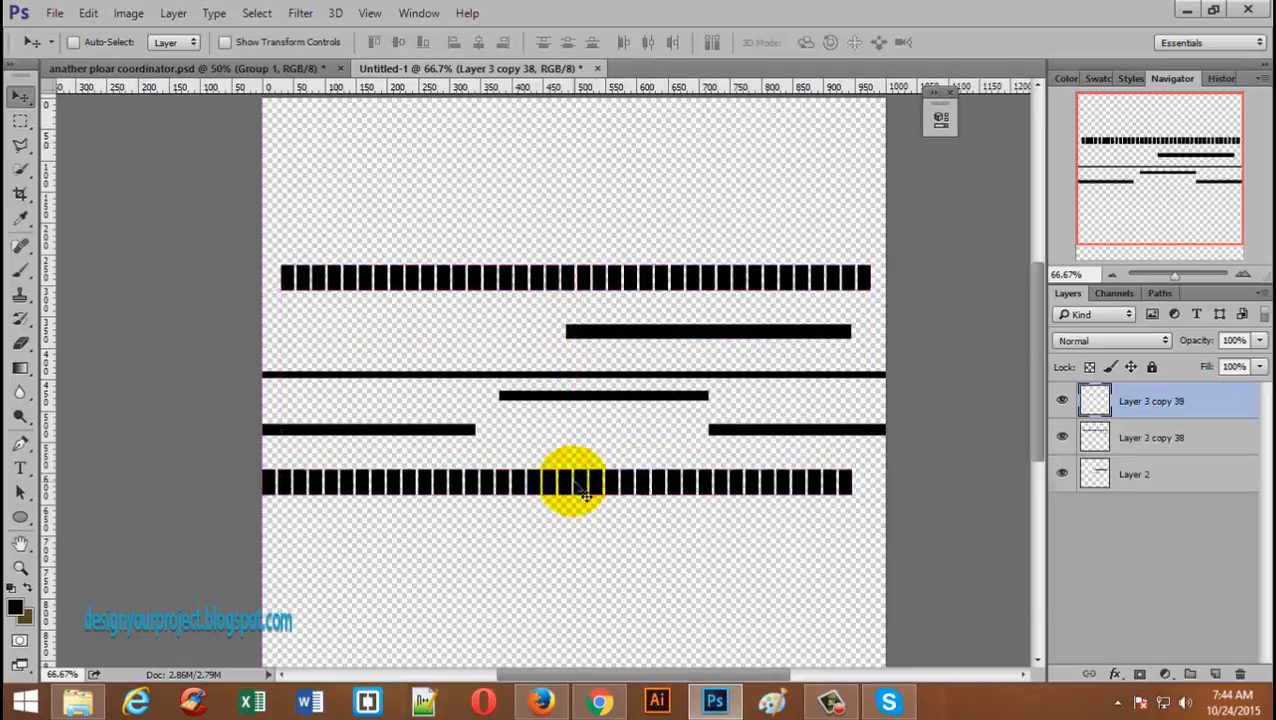
- Scale the lower rectangle row to 50.74% width and 68.29% height, keeping its left end on the canvas edge
key(ctrl+t)
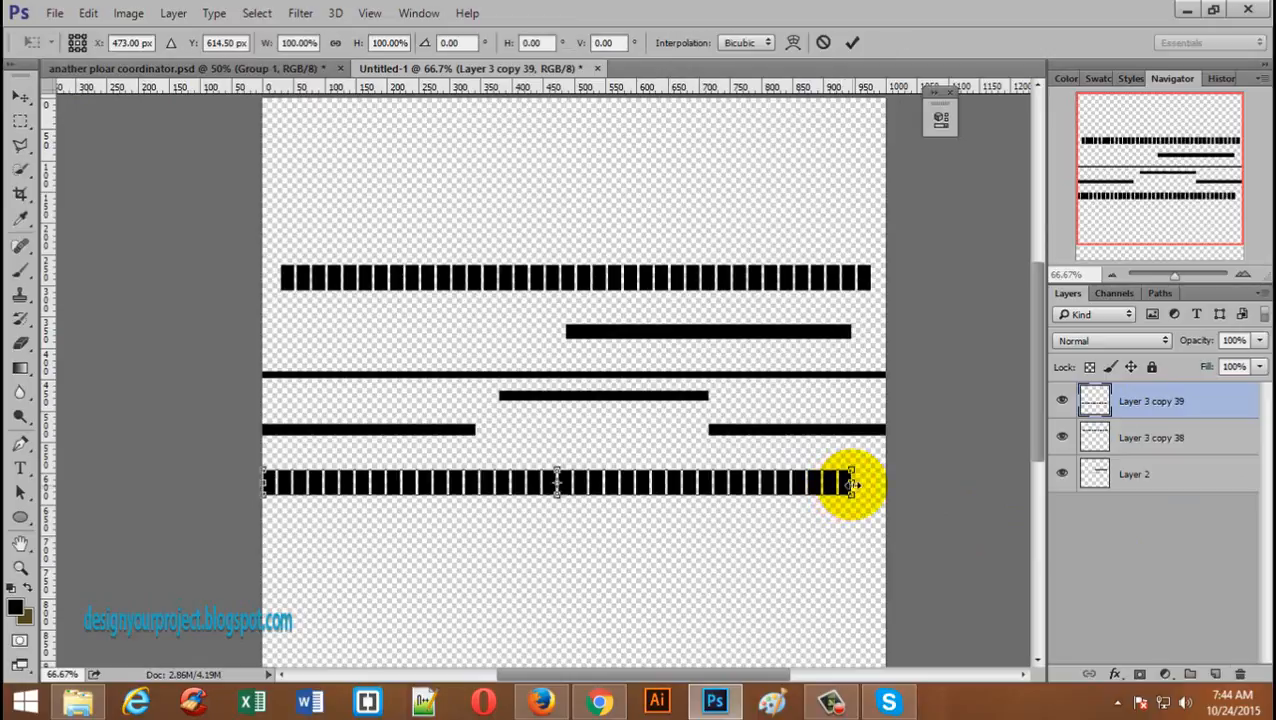
drag(851, 484, 564, 485)
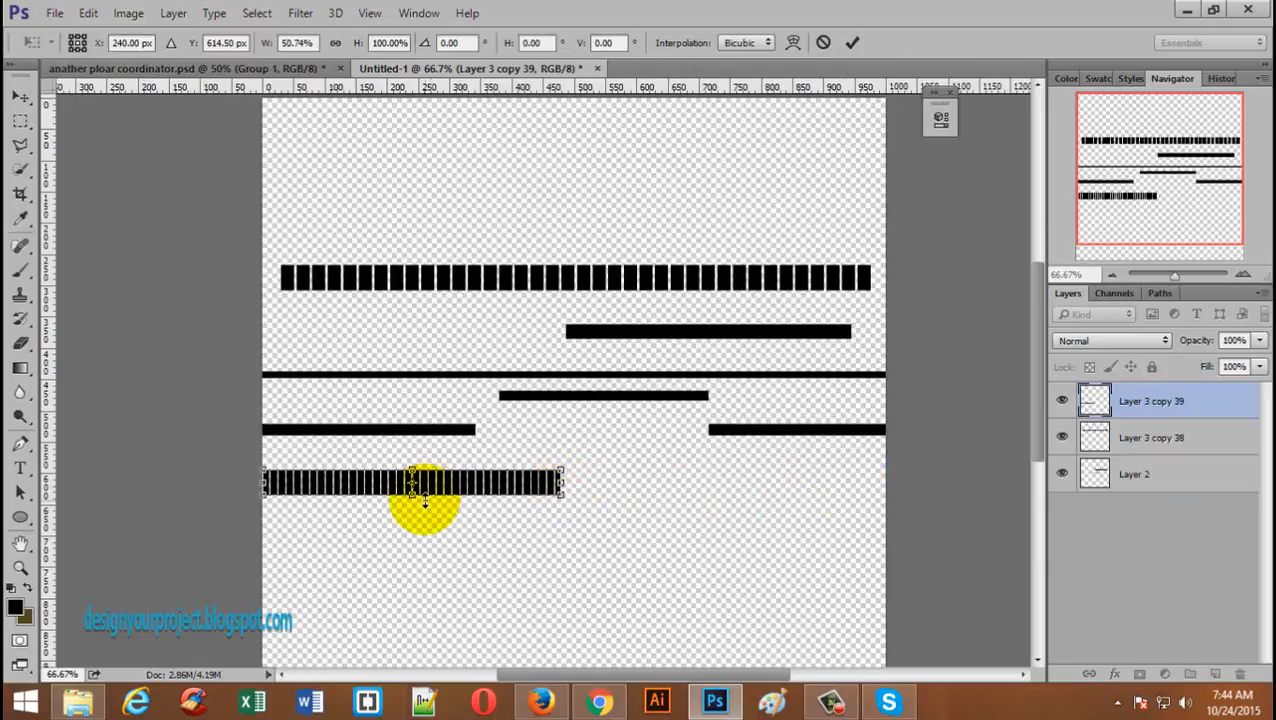
drag(412, 493, 415, 486)
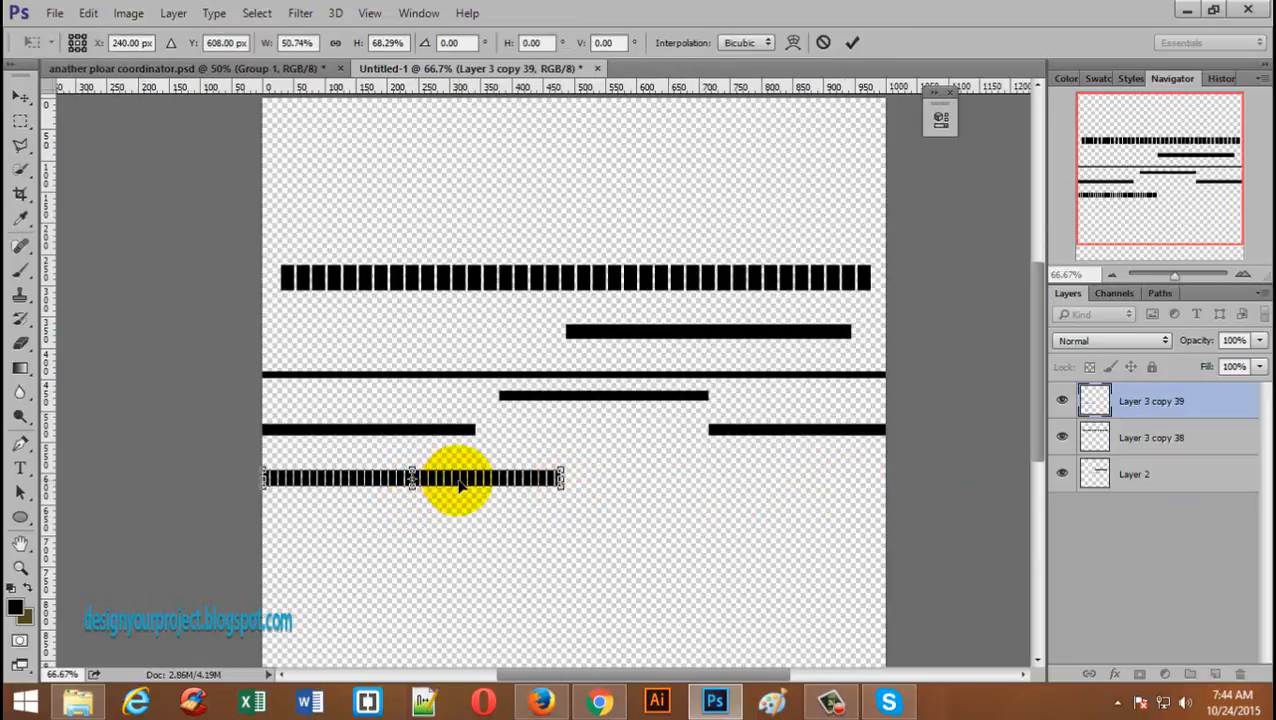
key(Return)
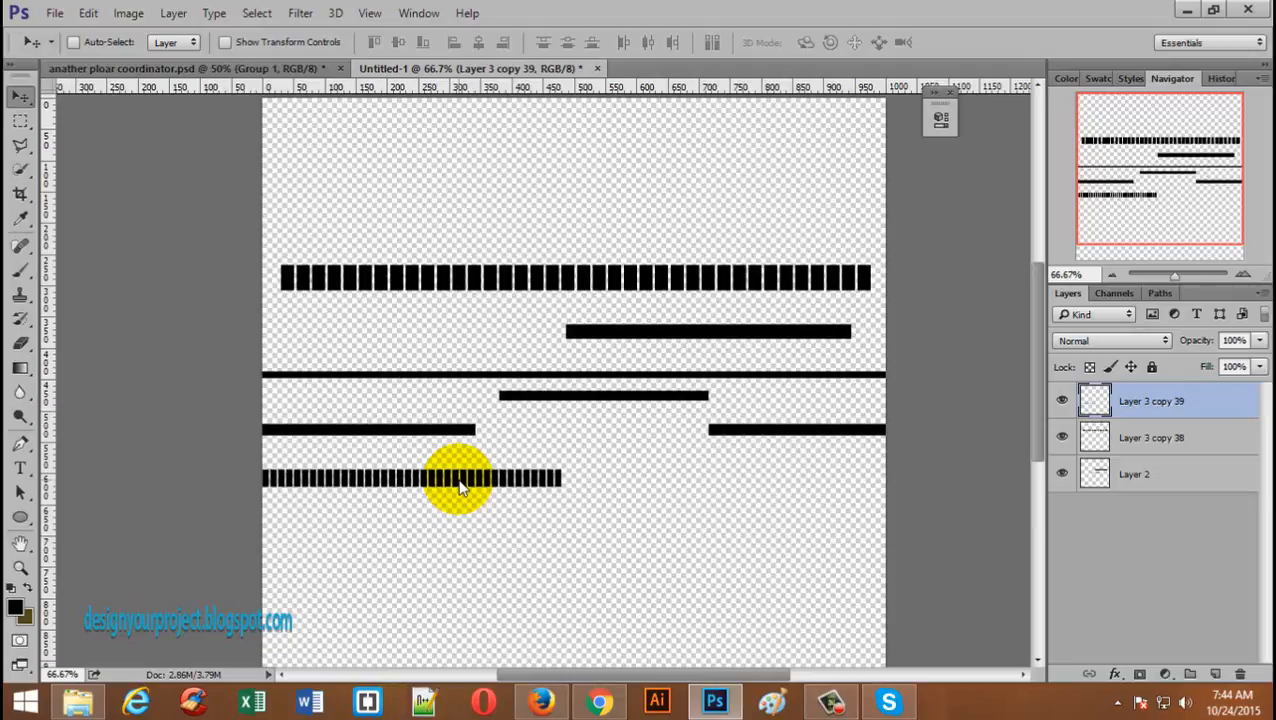
- Place a copy of the shrunken rectangle row at the canvas's right edge, slightly higher than the original
click(214, 67)
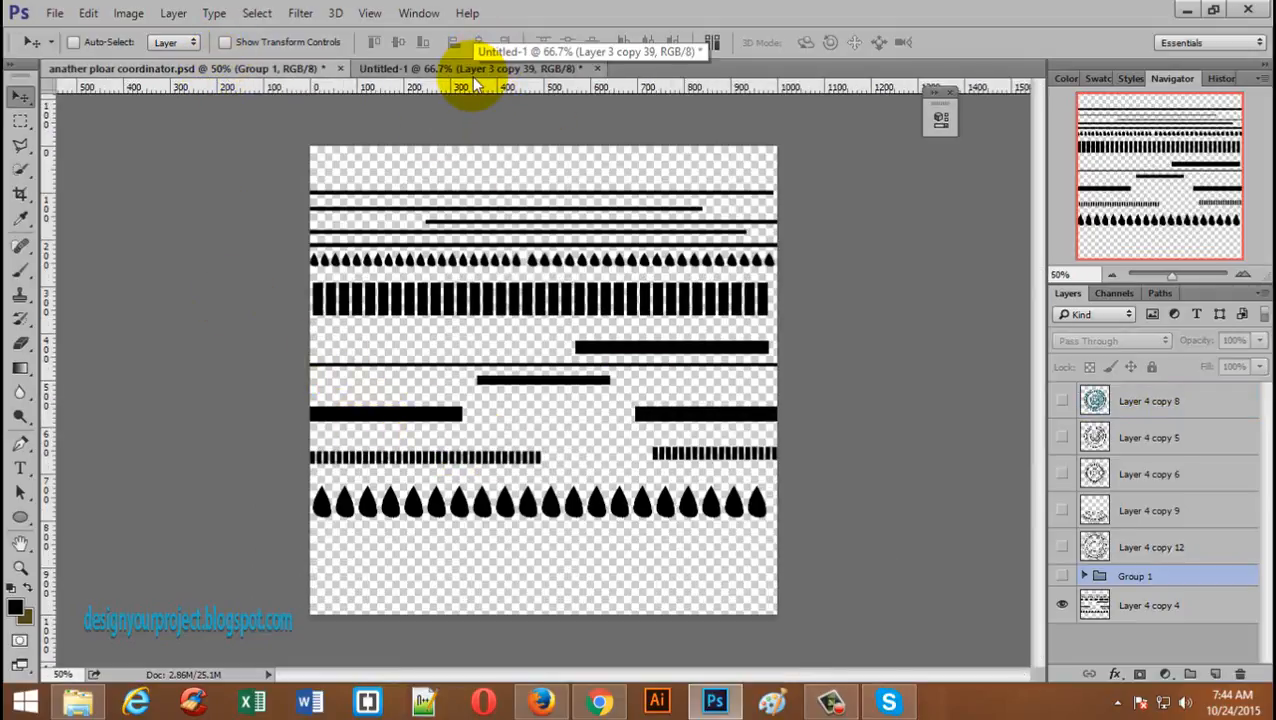
click(476, 68)
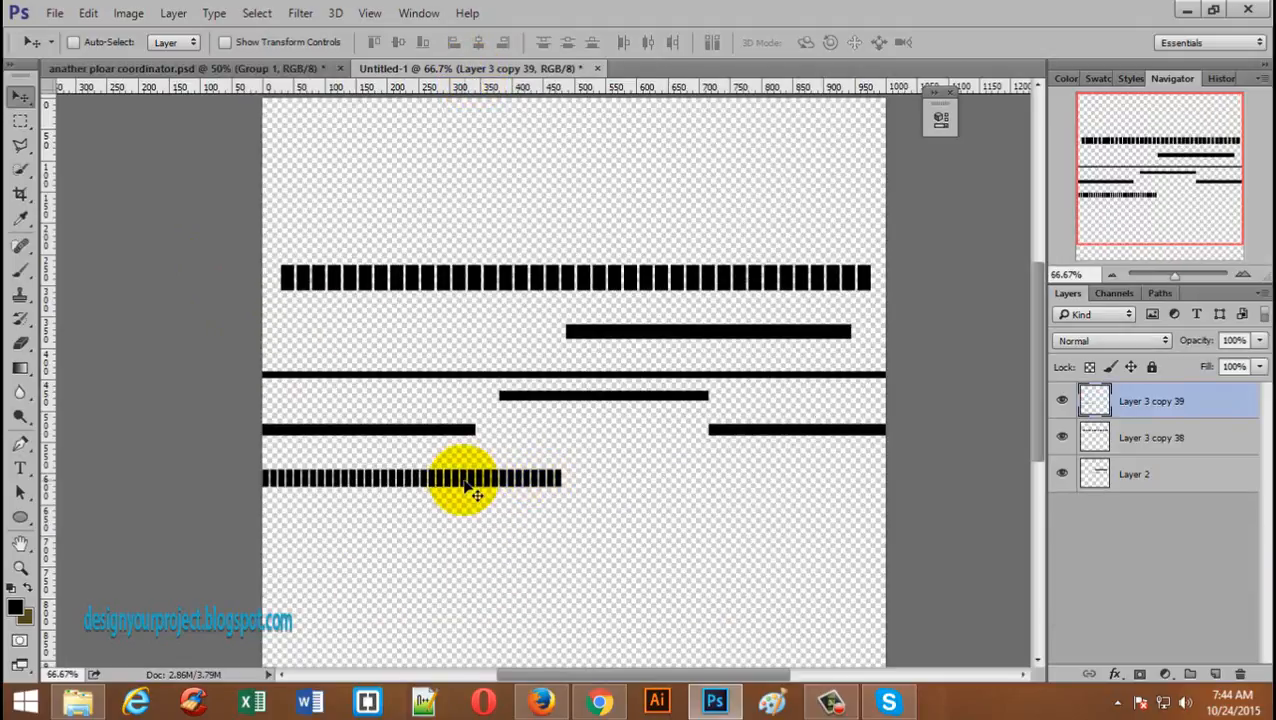
drag(398, 487, 778, 490)
drag(713, 480, 727, 481)
key(ctrl+j)
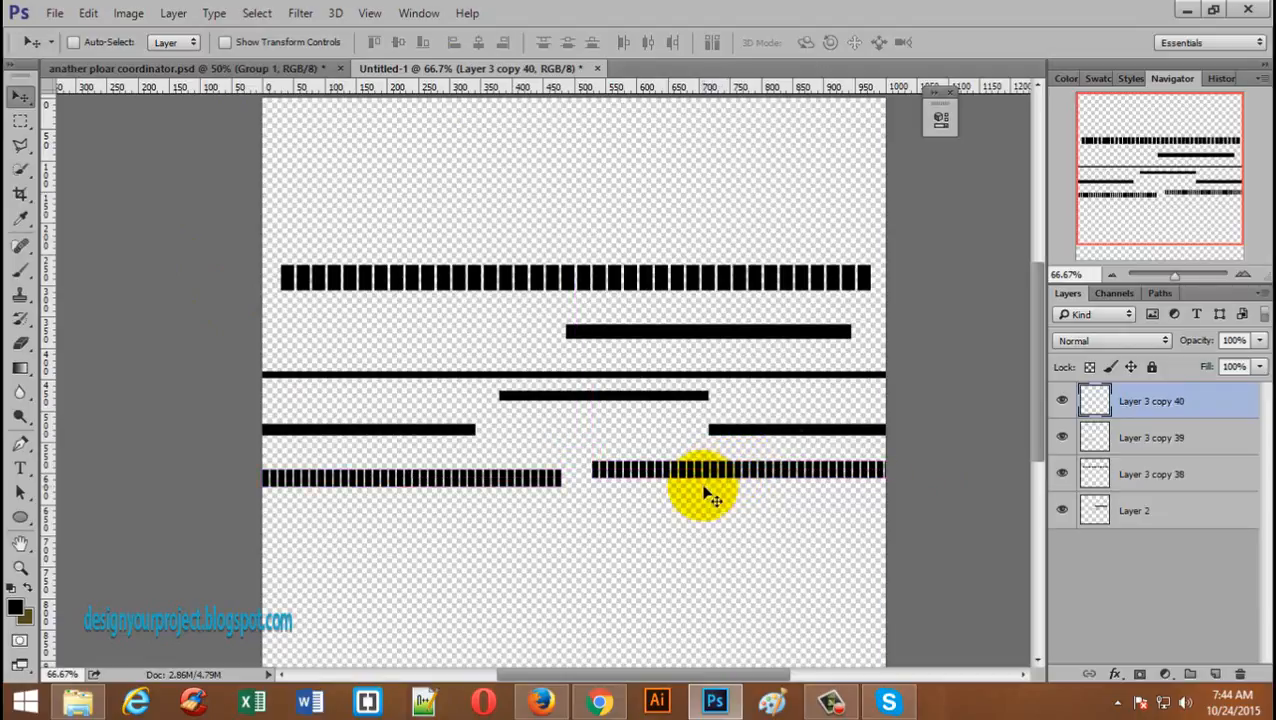
- Narrow the right-hand rectangle row from its left end so it starts at about 645 px
key(ctrl+r)
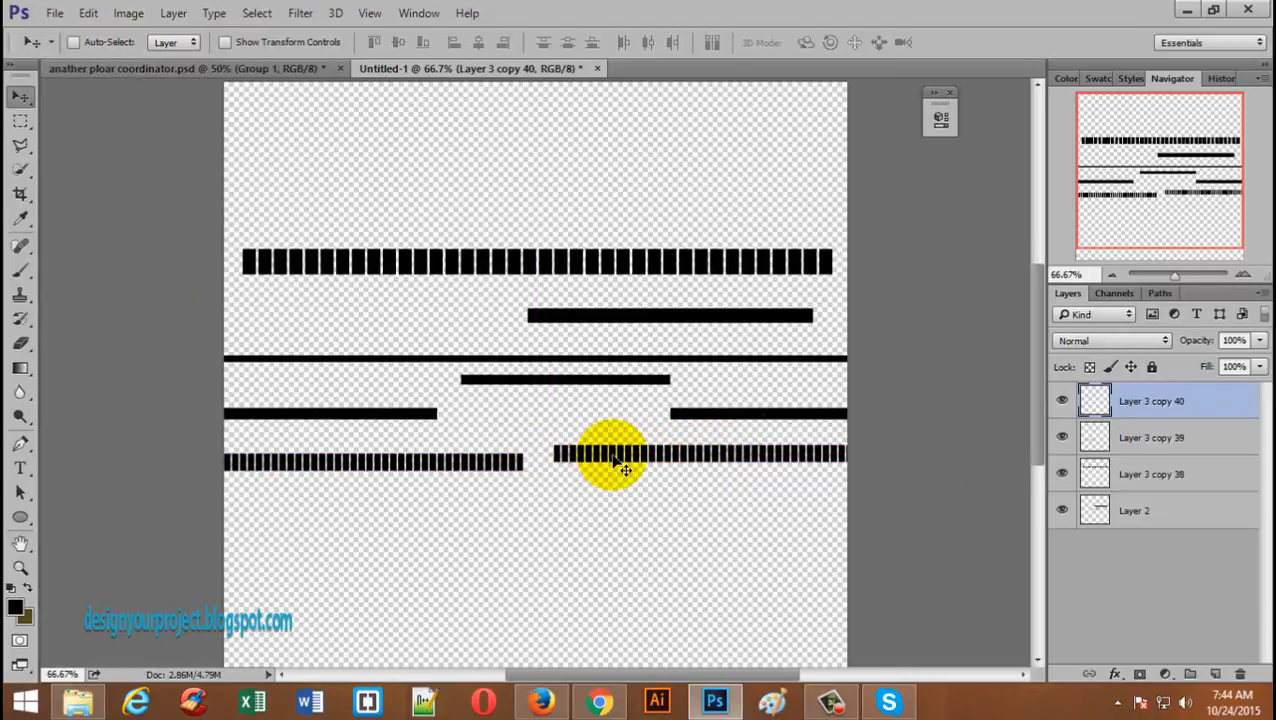
key(ctrl+t)
key(ctrl+r)
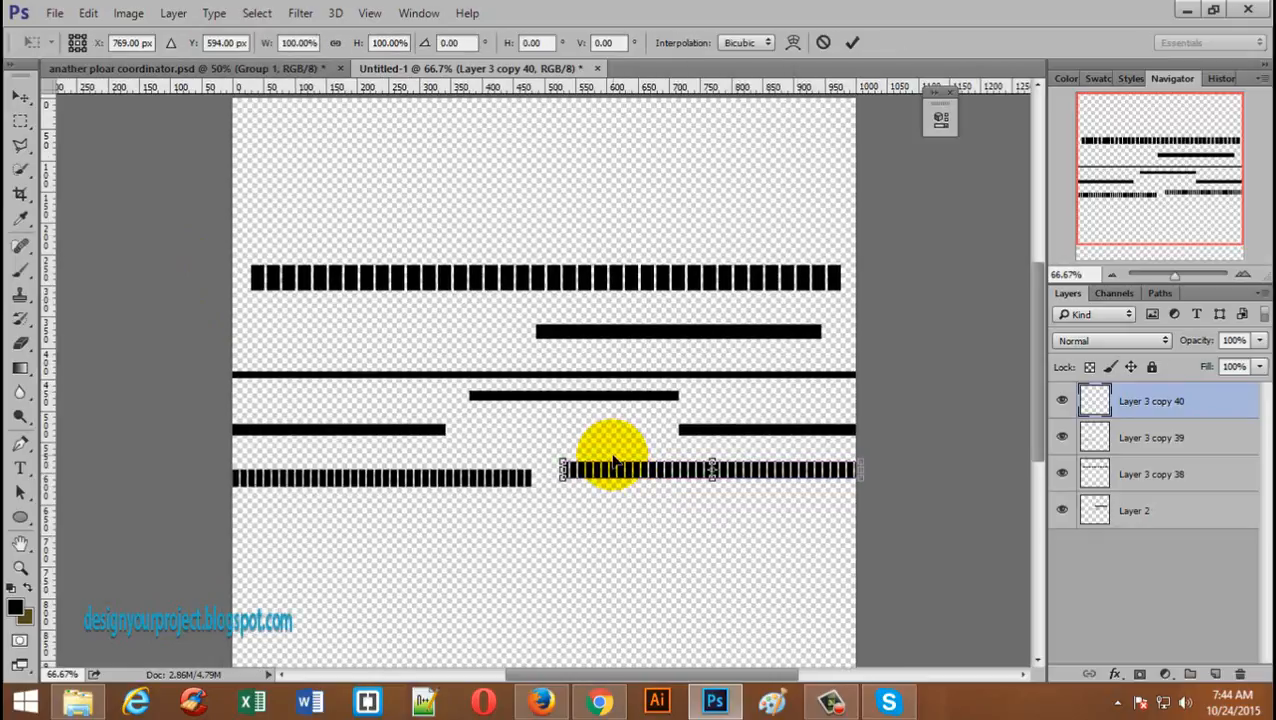
drag(561, 470, 652, 481)
key(Return)
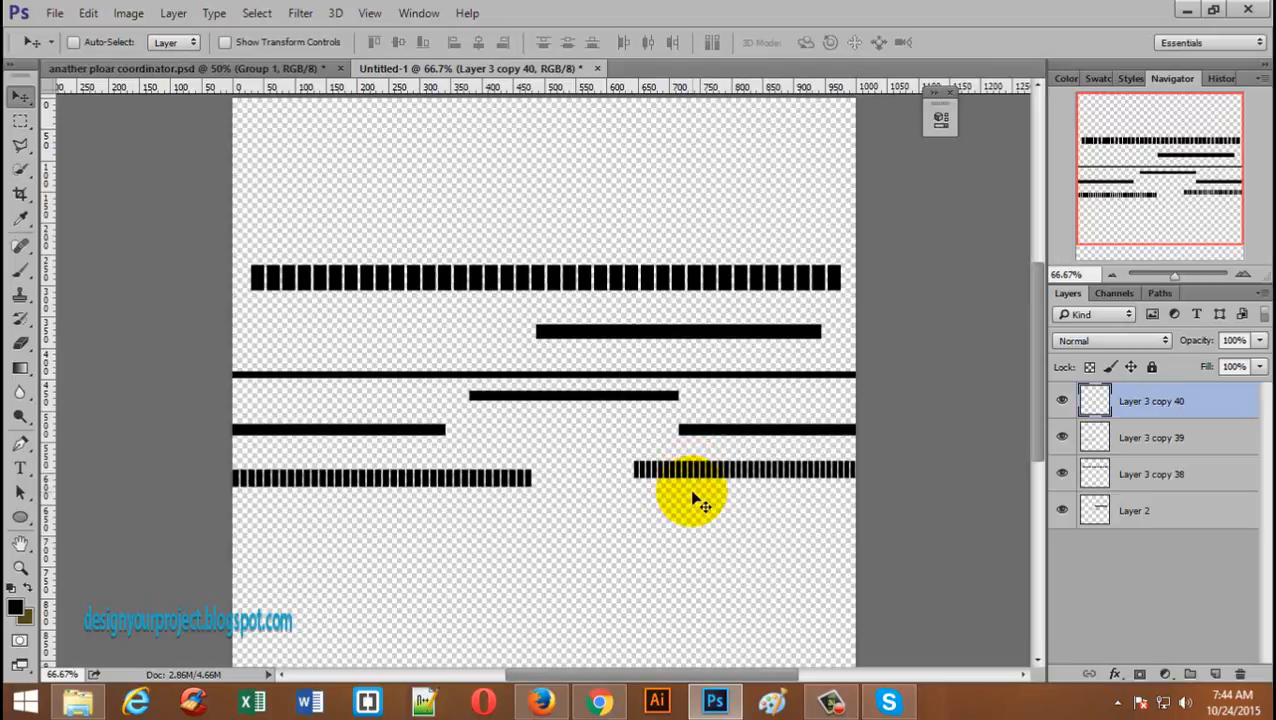
- Merge Layer 3 copy 38, Layer 3 copy 39 and Layer 3 copy 40 into one layer and check it by toggling its visibility
scroll(555, 510, up, 4)
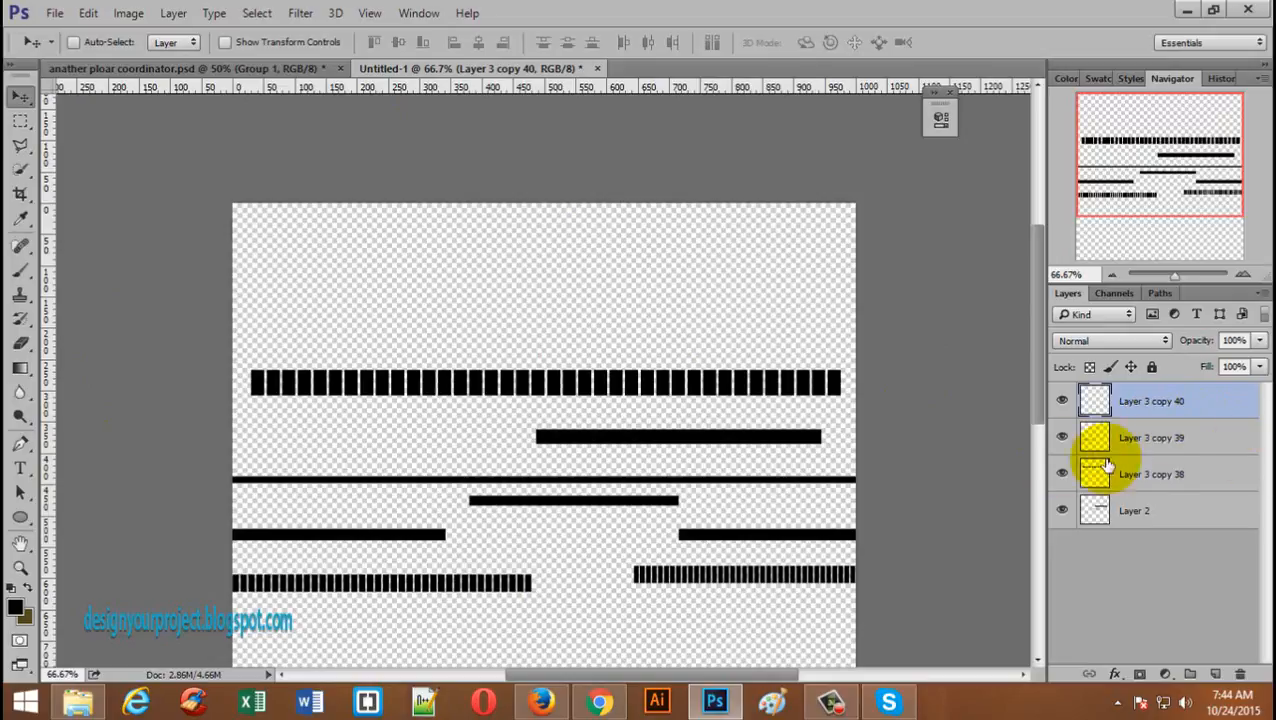
shift+click(1155, 476)
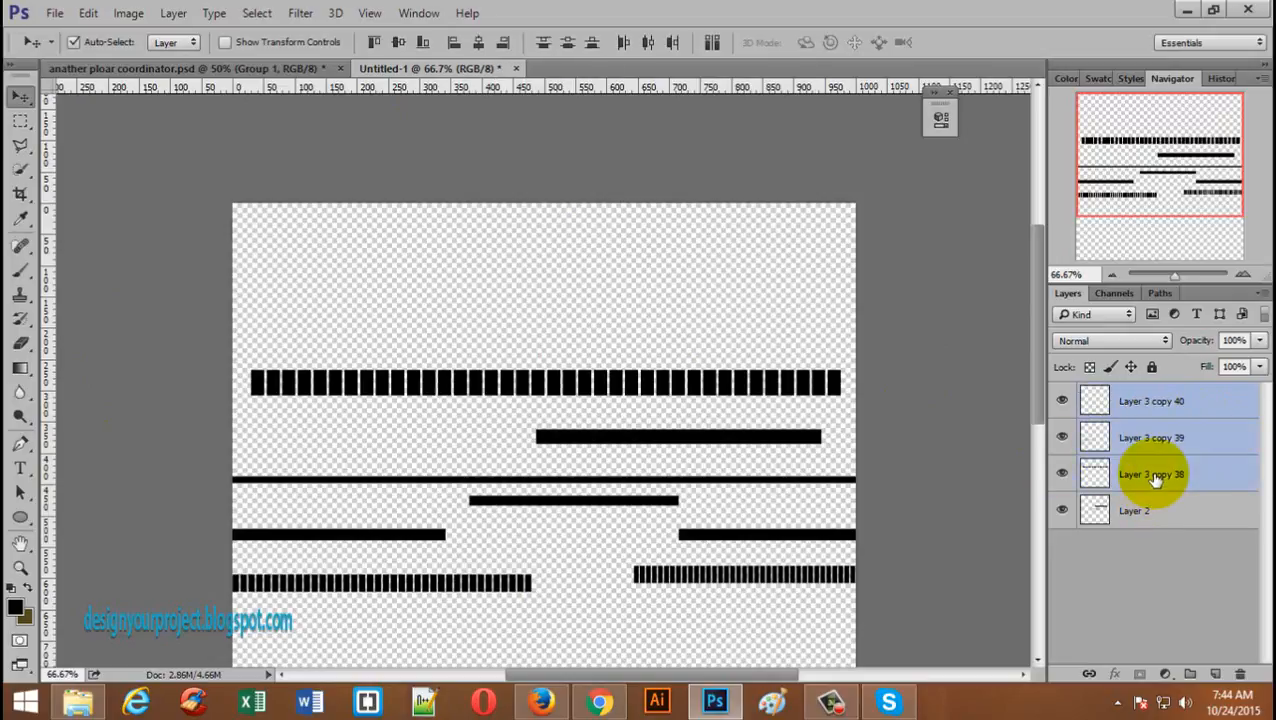
key(ctrl+e)
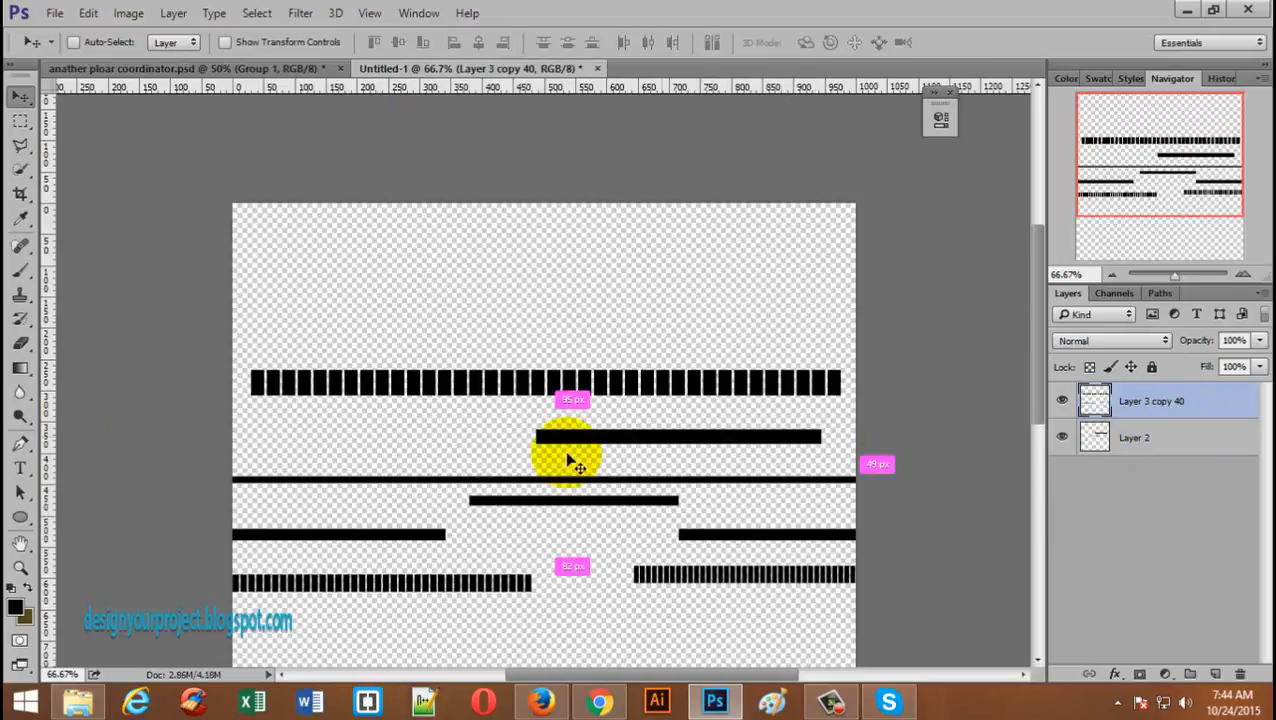
click(1062, 401)
click(1062, 401)
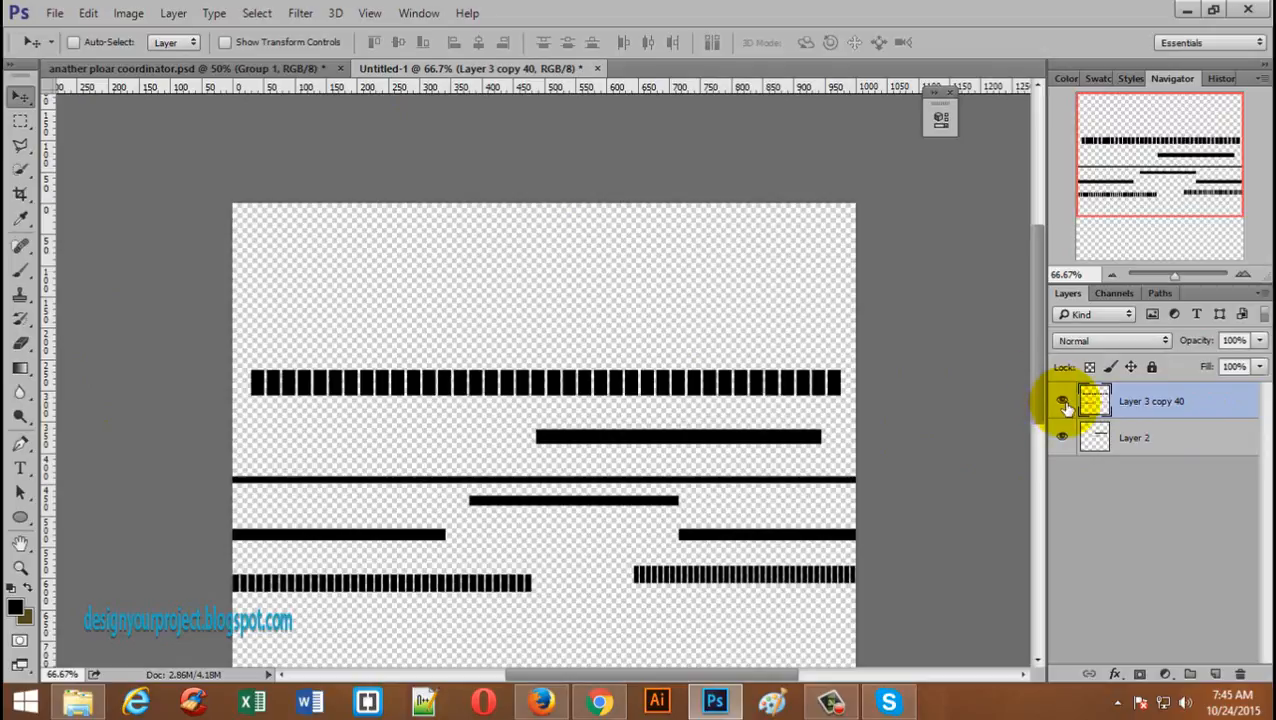
- On a new layer, create a thin black line across the full canvas width, about 75 px below the top edge
click(20, 120)
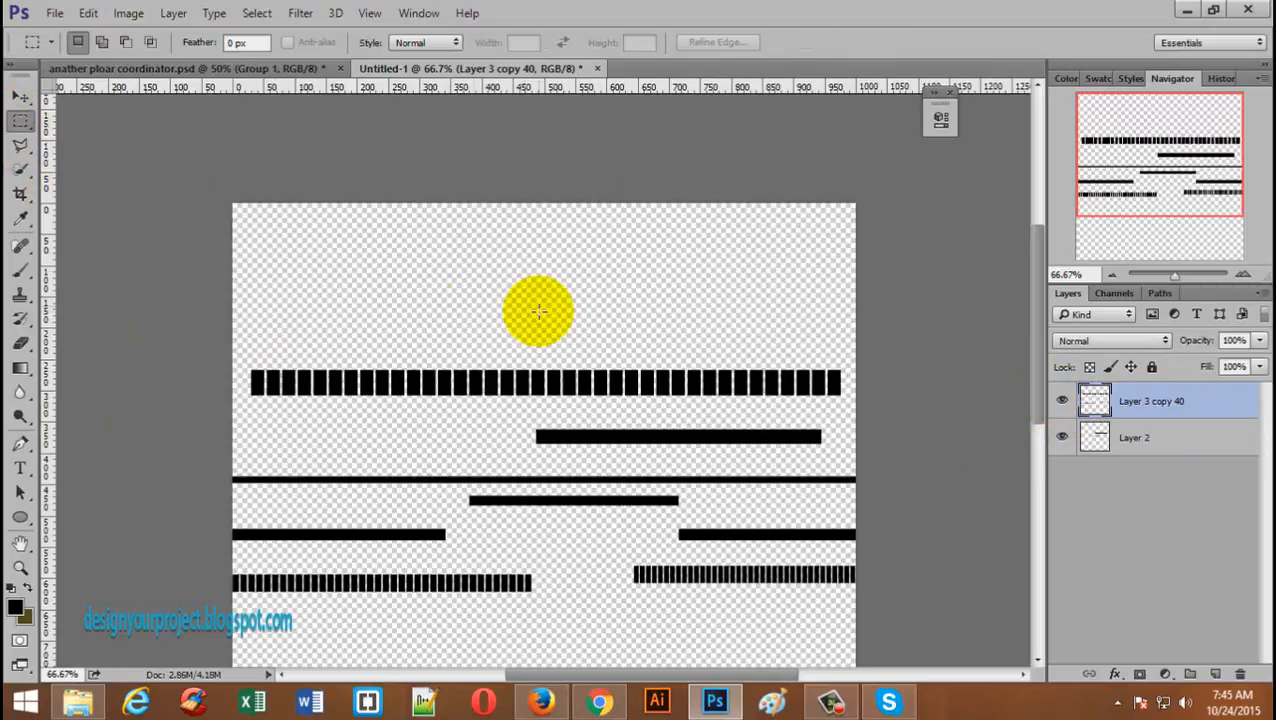
drag(231, 249, 853, 250)
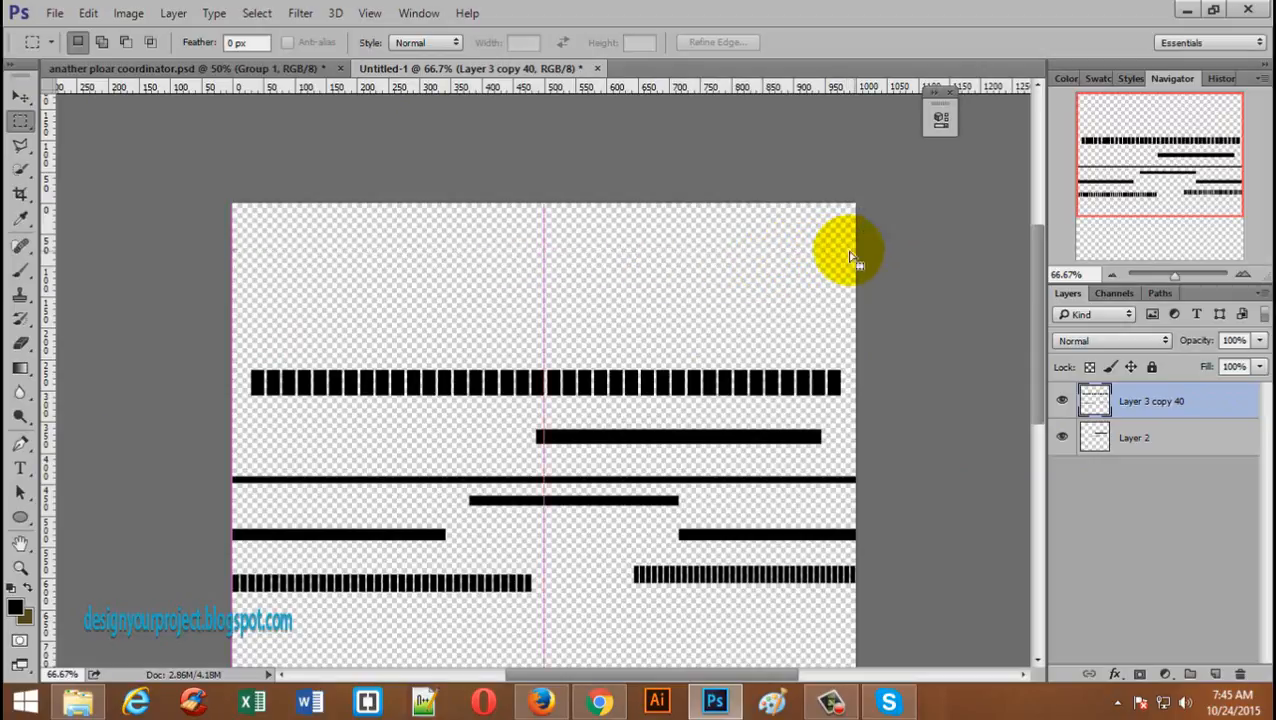
click(1216, 675)
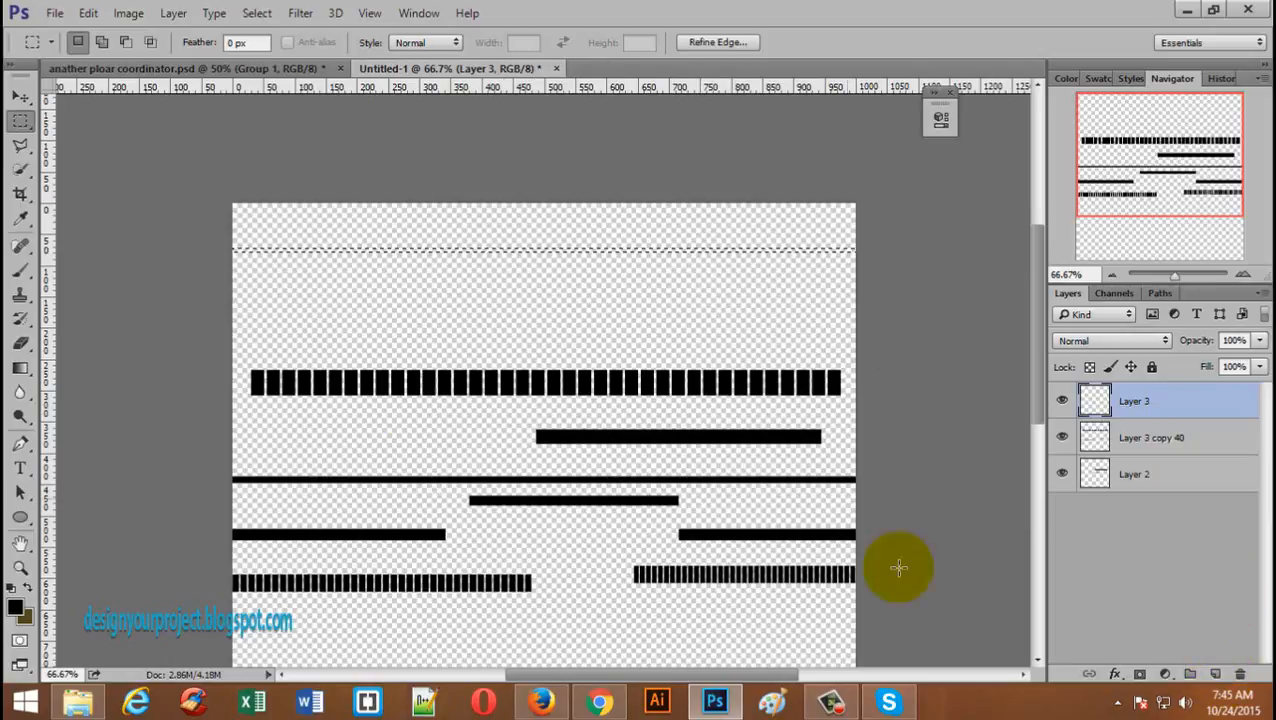
key(alt+BackSpace)
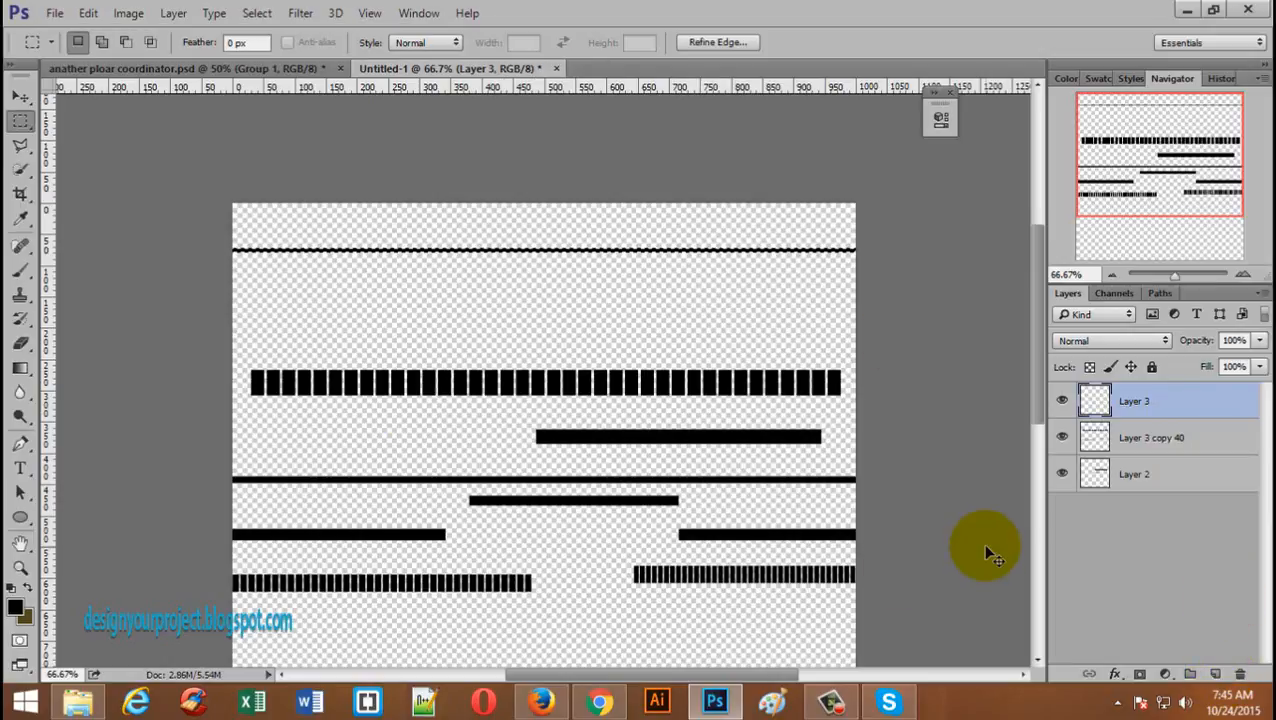
key(ctrl+d)
click(20, 96)
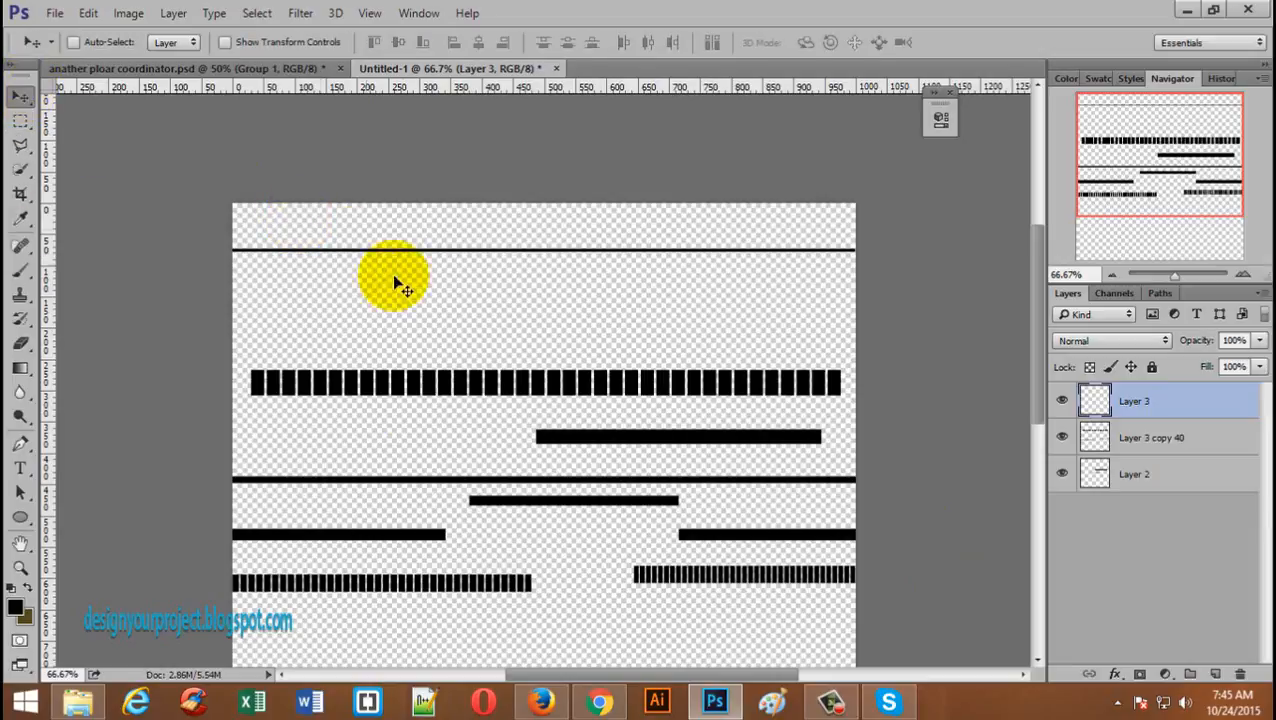
- Place a copy of the thin line just below it, starting at about 345 px, and nudge it up closer
drag(480, 252, 658, 273)
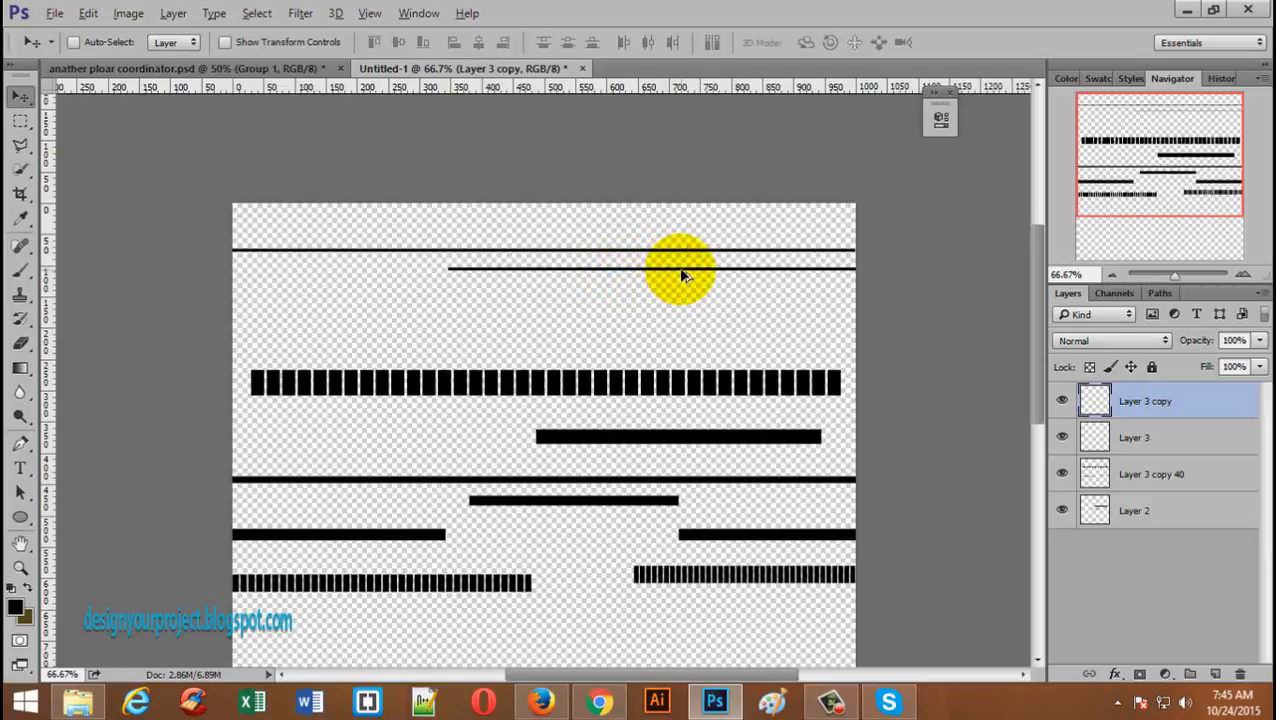
key(Up)
key(Up)
key(Up)
key(Up)
key(Up)
key(Up)
key(Up)
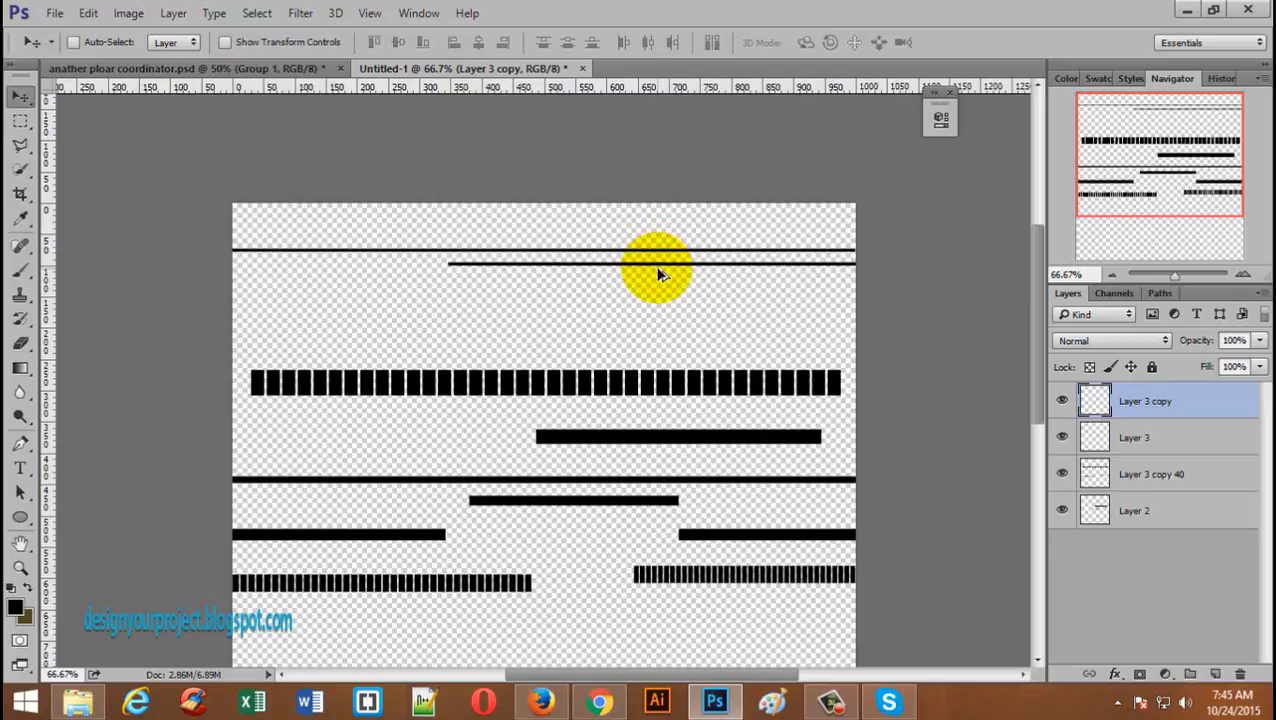
- Add two more thin line copies below, one spanning the full canvas width and one ending at about 550 px
drag(660, 270, 441, 285)
key(ctrl+j)
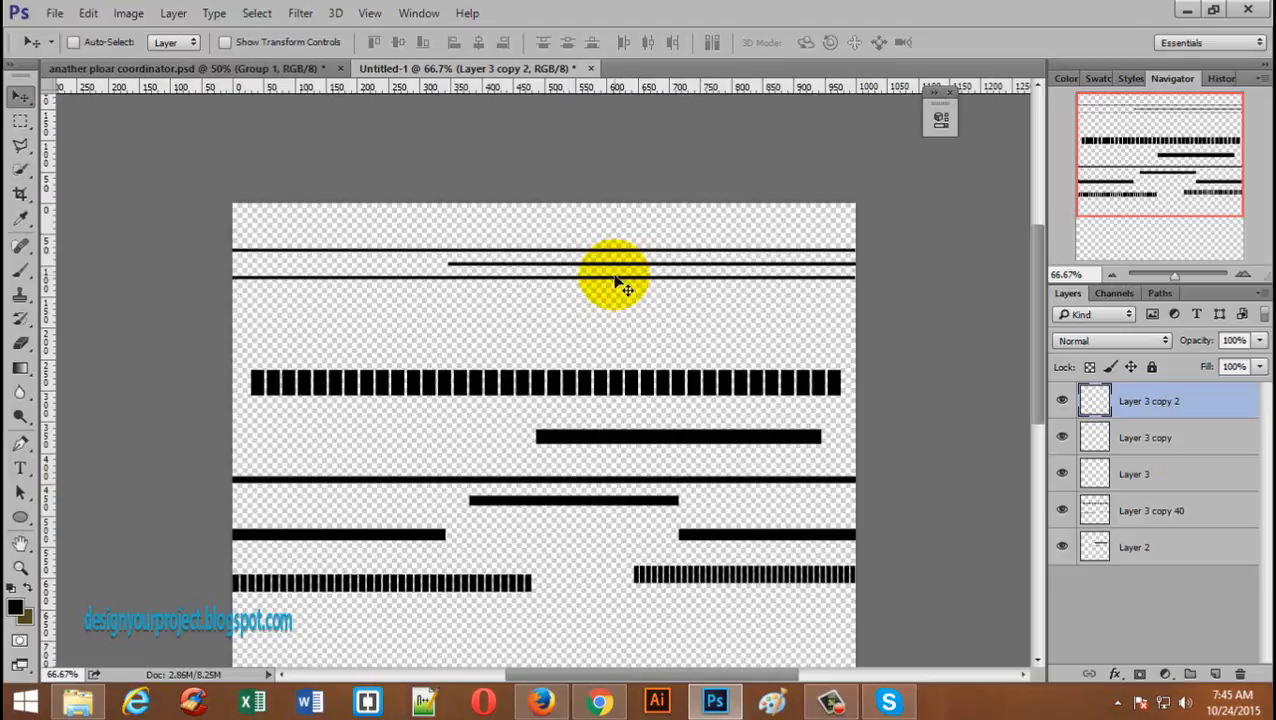
drag(612, 283, 338, 296)
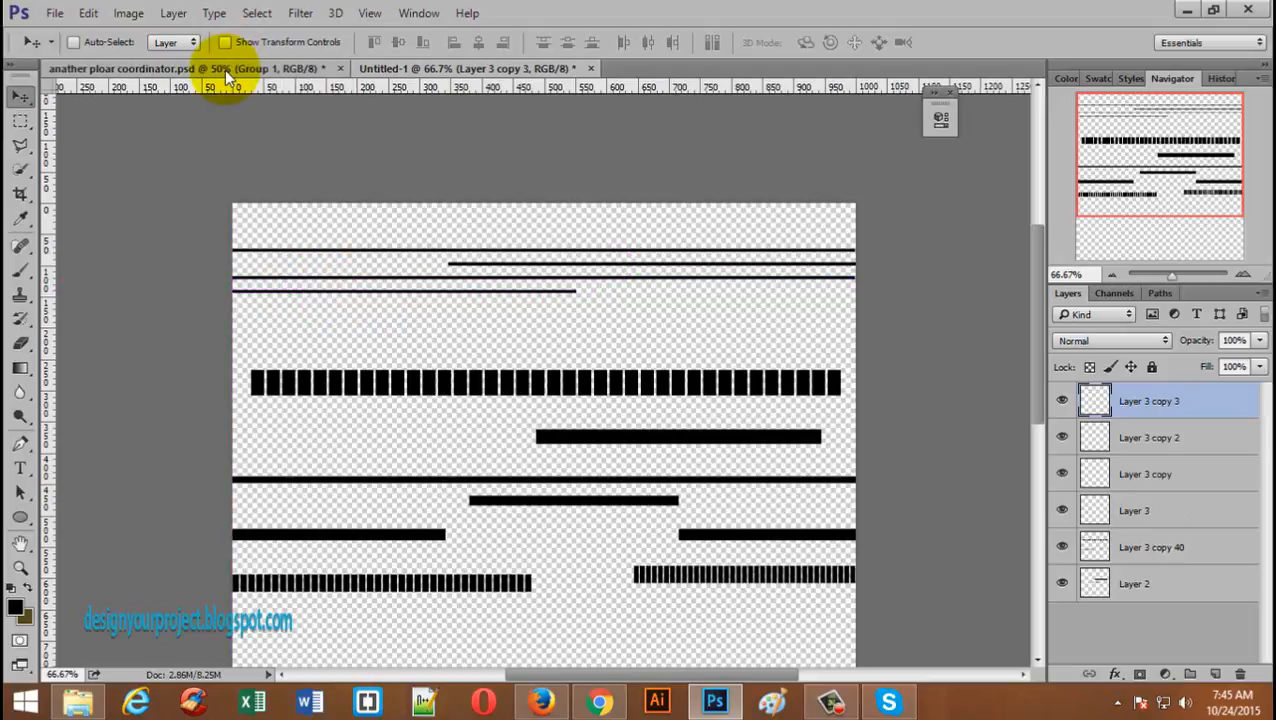
- Compare with the reference document and shift the fourth thin line right so it starts at about 395 px
click(224, 69)
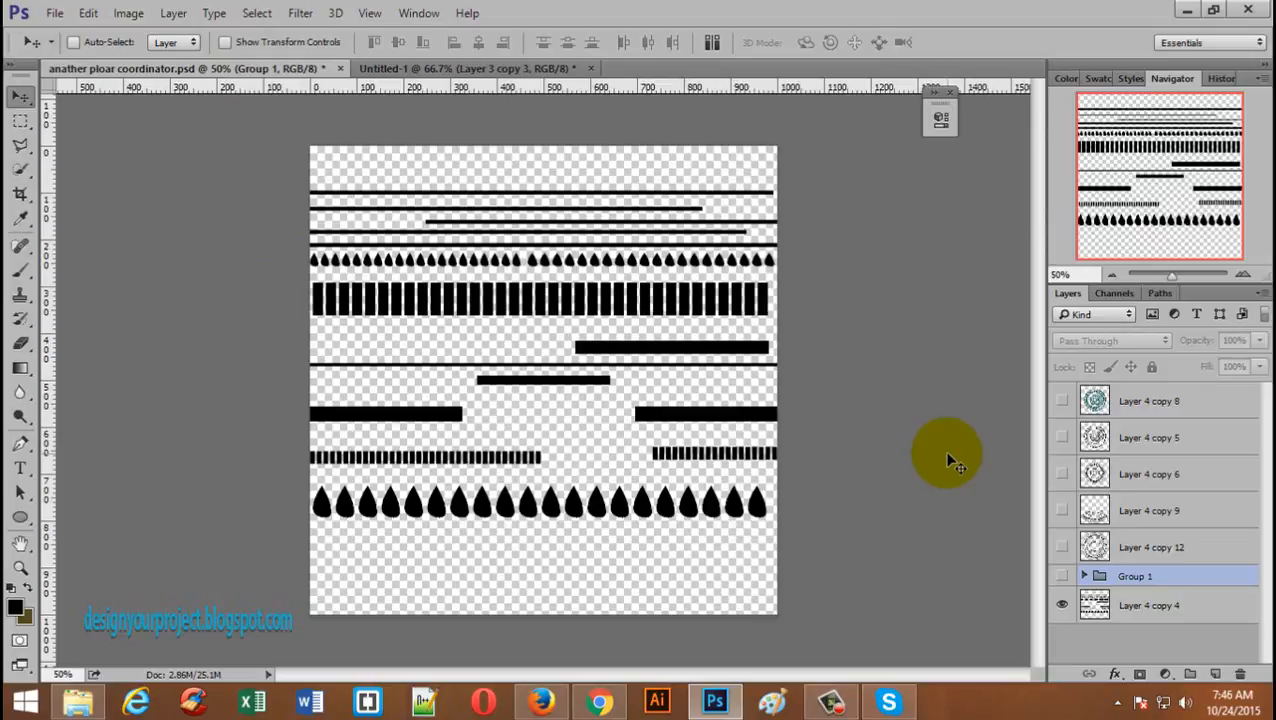
click(426, 67)
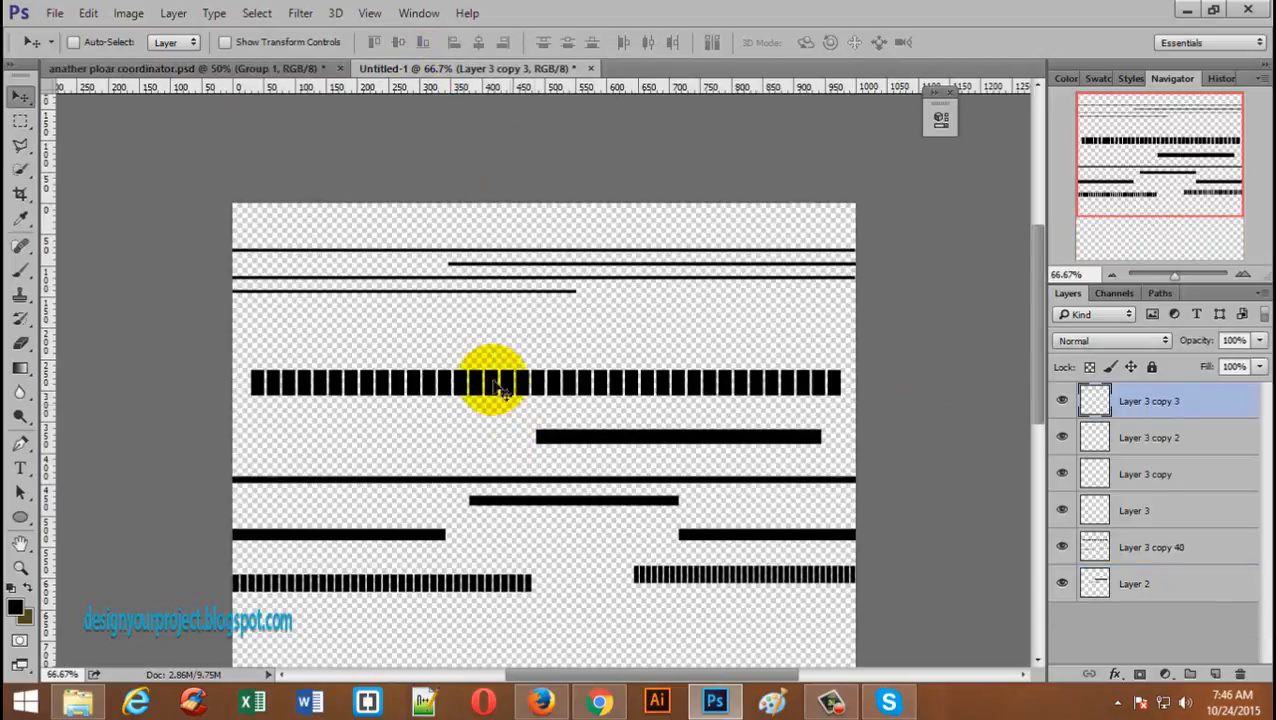
click(277, 67)
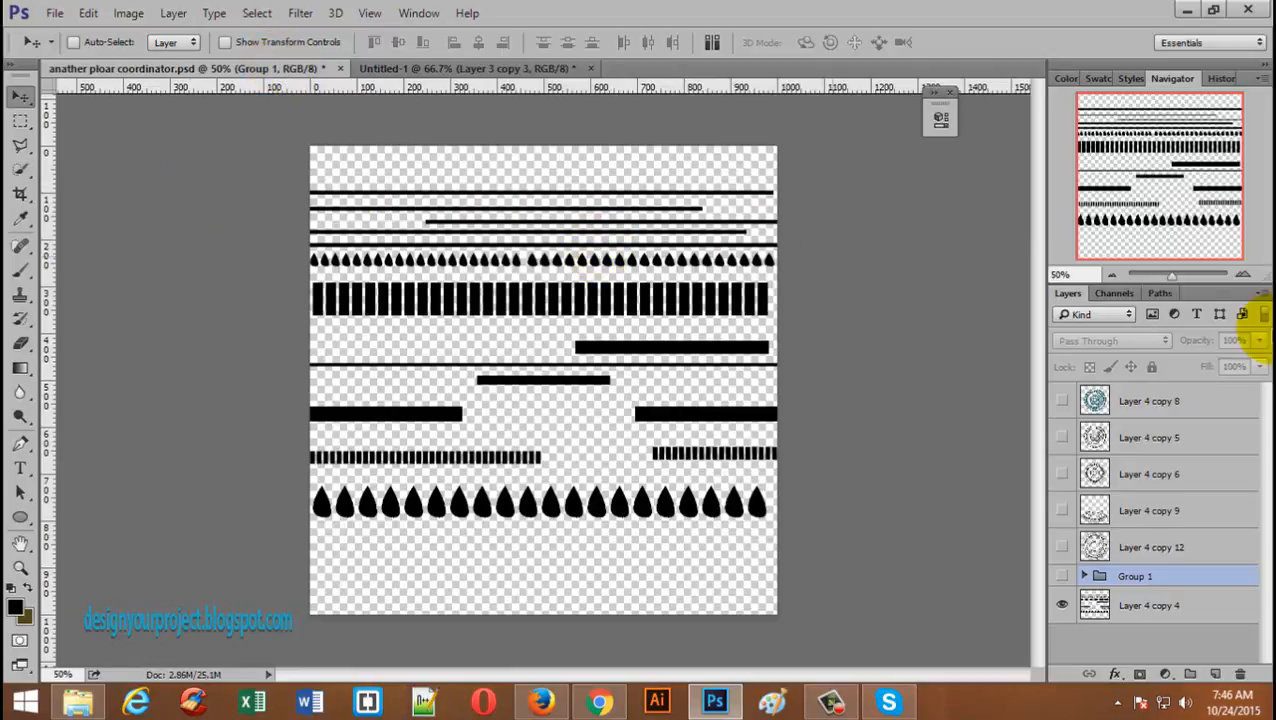
click(446, 65)
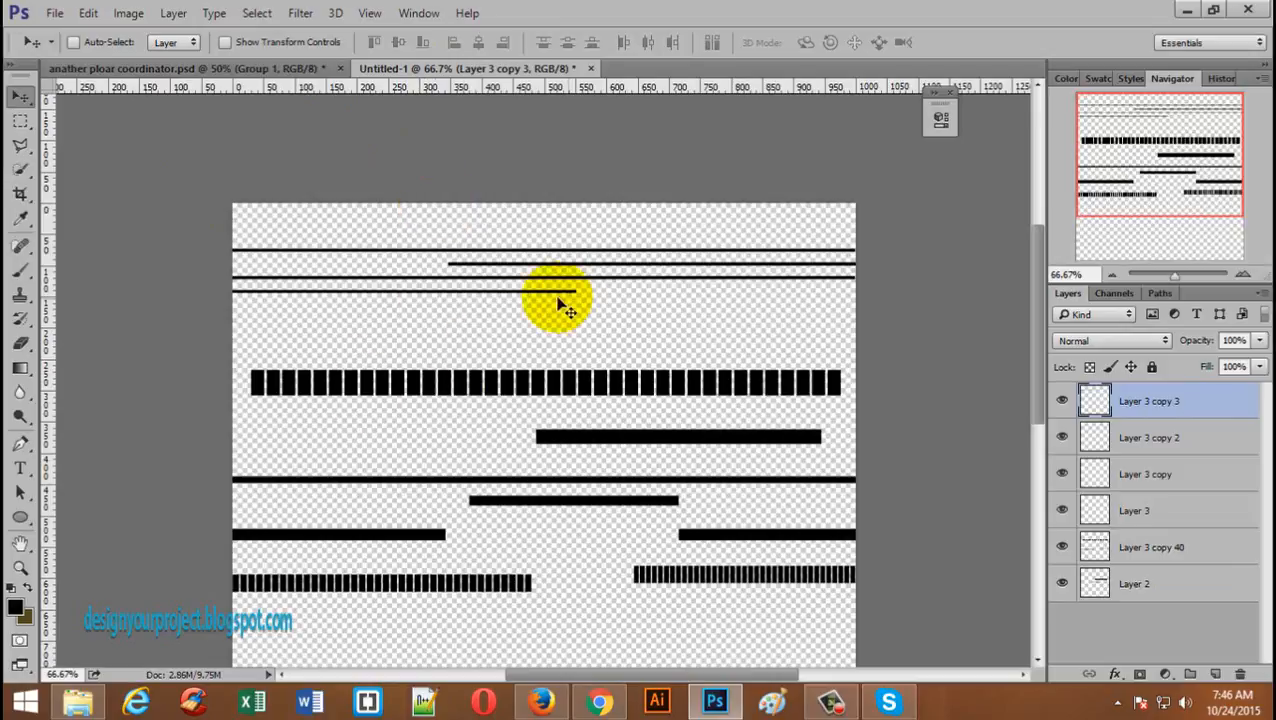
drag(578, 264, 1017, 262)
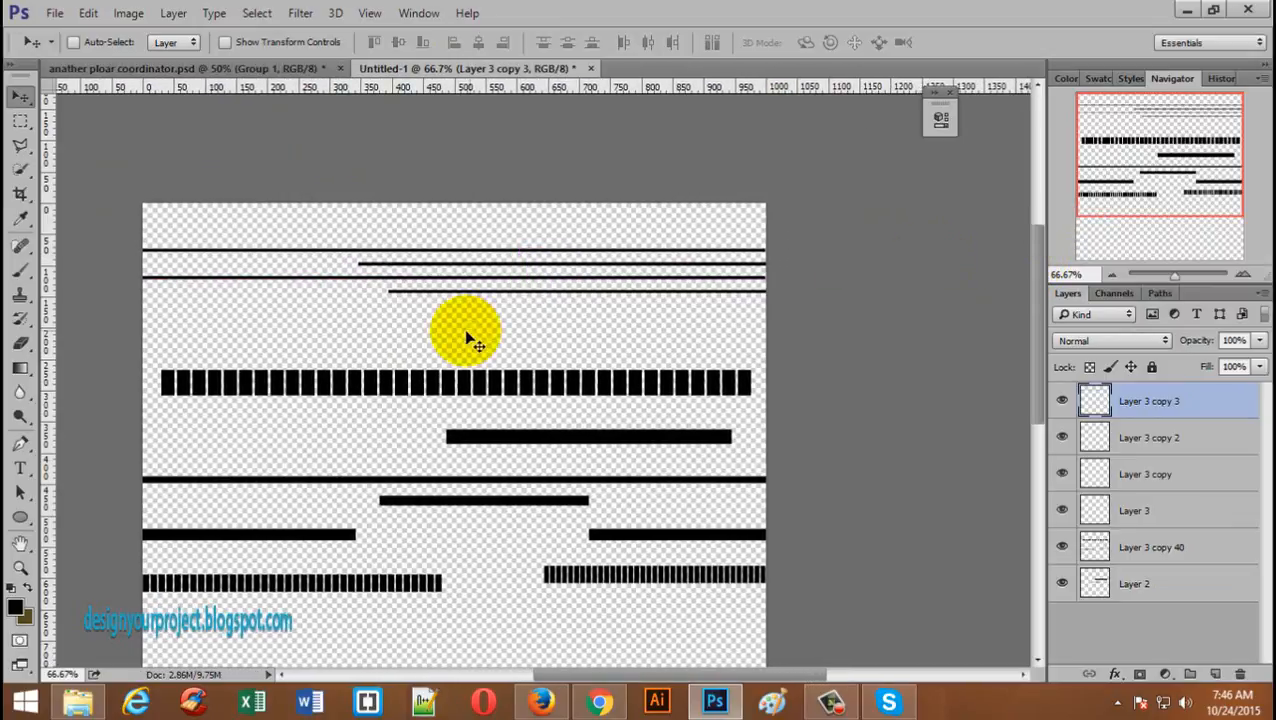
- Turn on Auto-Select and shift the second thin line left so it ends at about 530 px
click(73, 42)
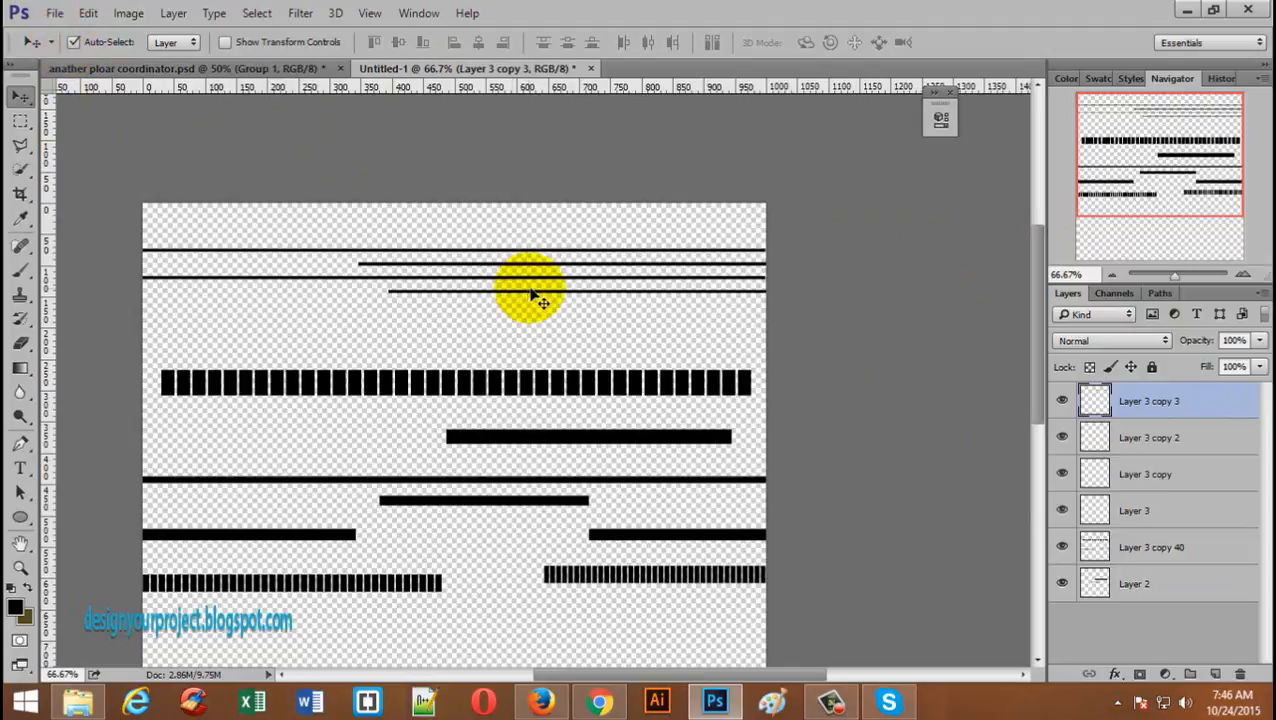
click(483, 266)
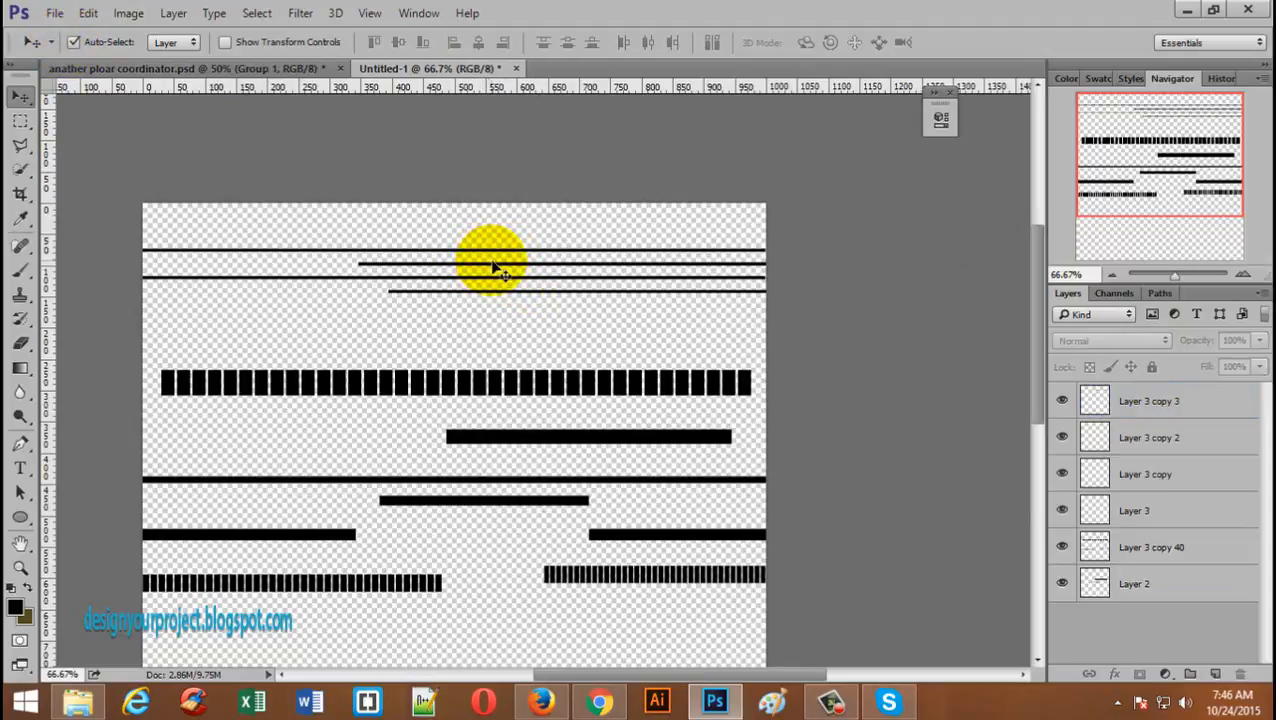
drag(497, 270, 532, 273)
click(430, 268)
ctrl+alt+click(620, 356)
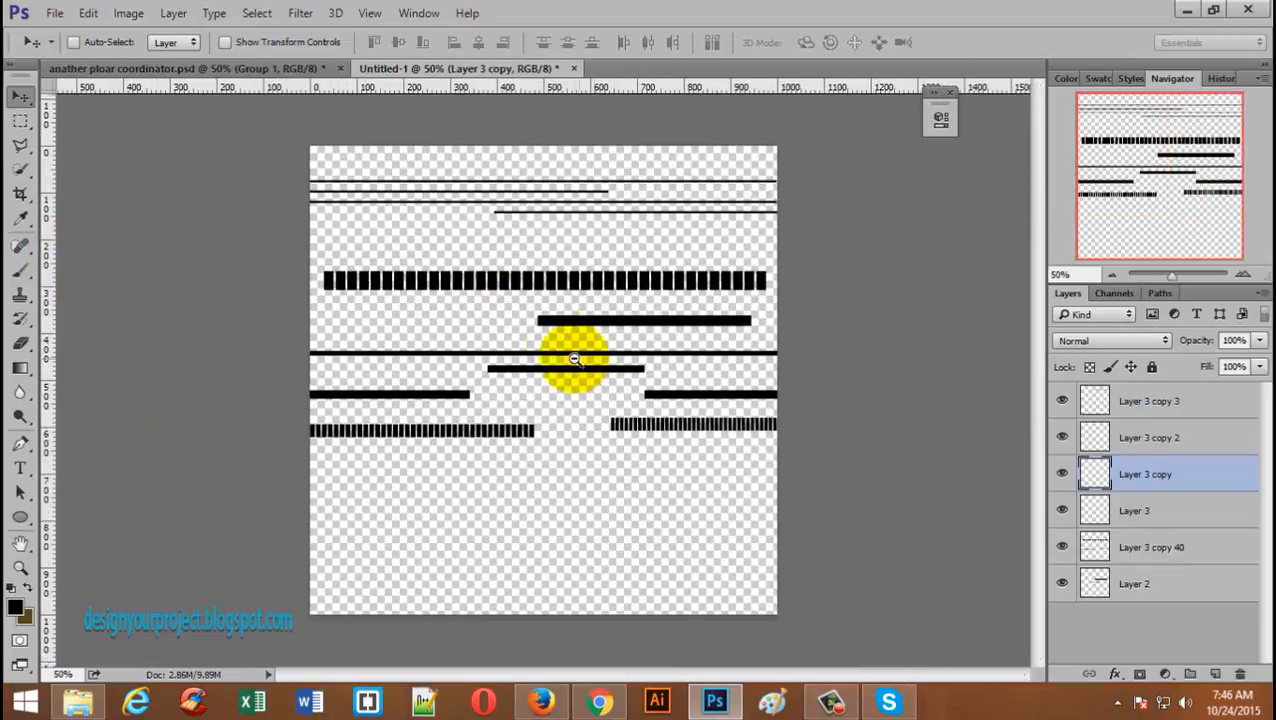
drag(530, 197, 598, 248)
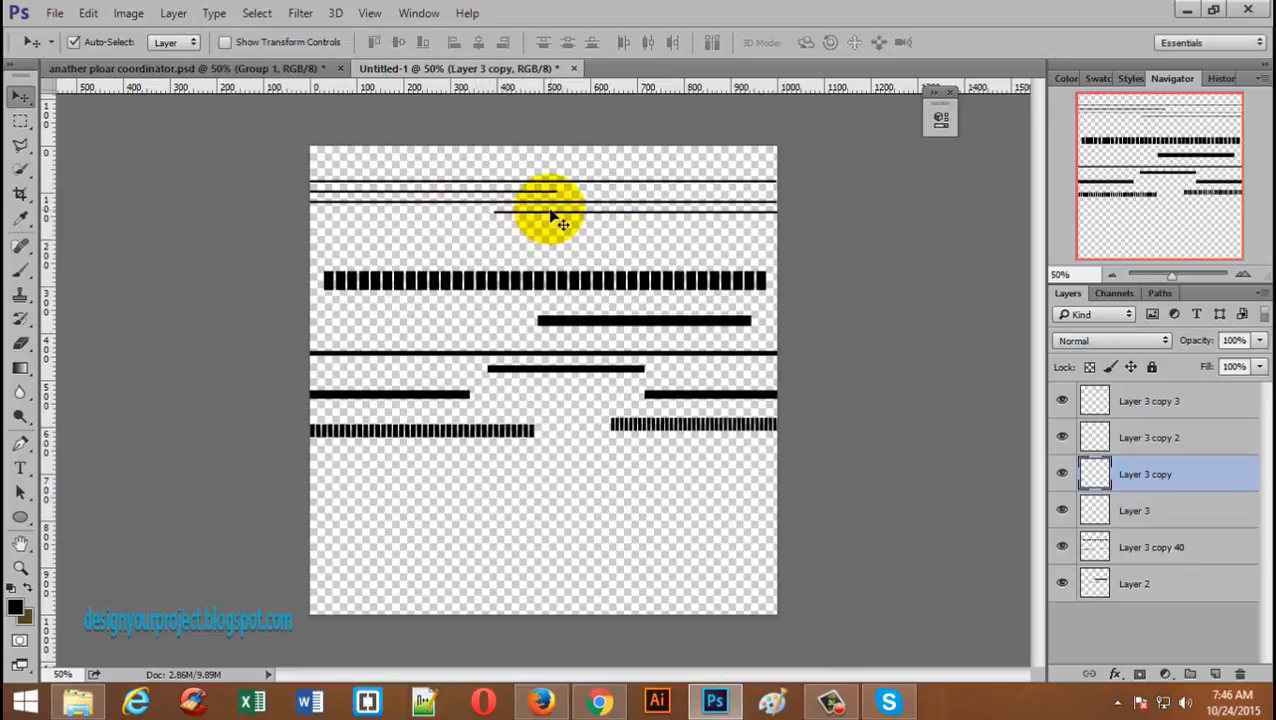
- Shift the fourth thin line further right so it starts at about 505 px
drag(550, 211, 581, 215)
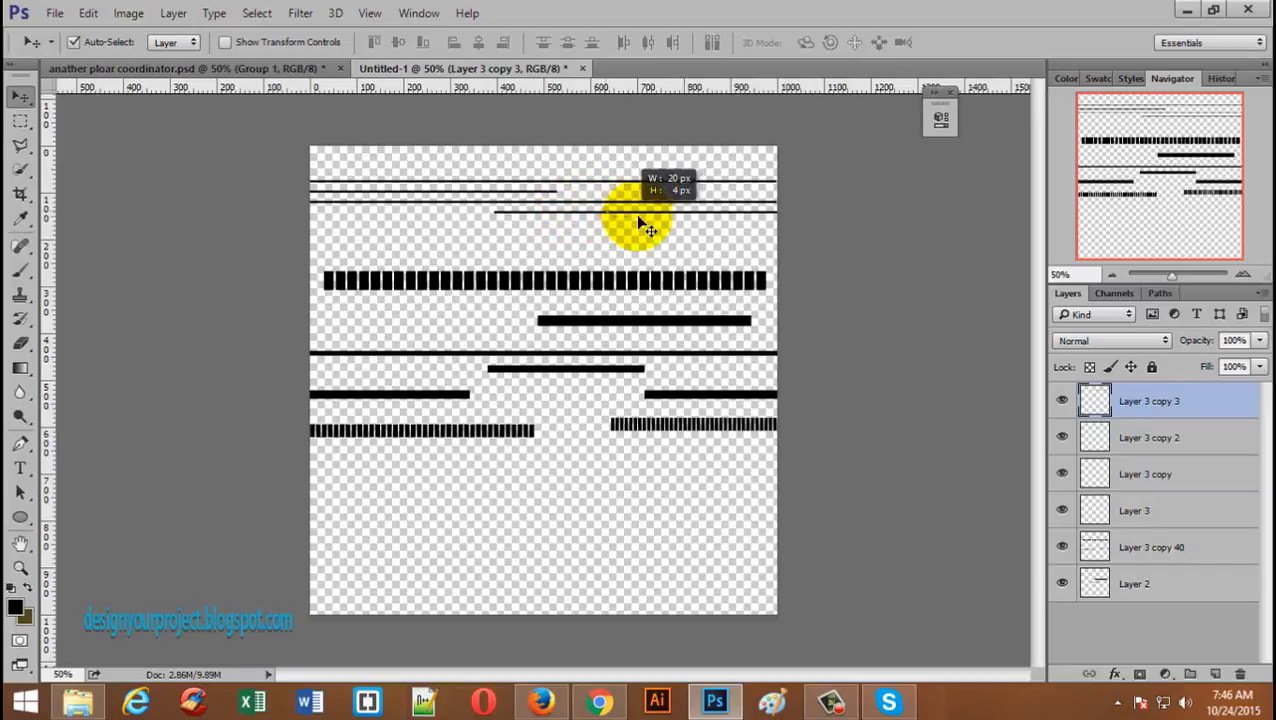
key(ctrl+plus)
key(ctrl+plus)
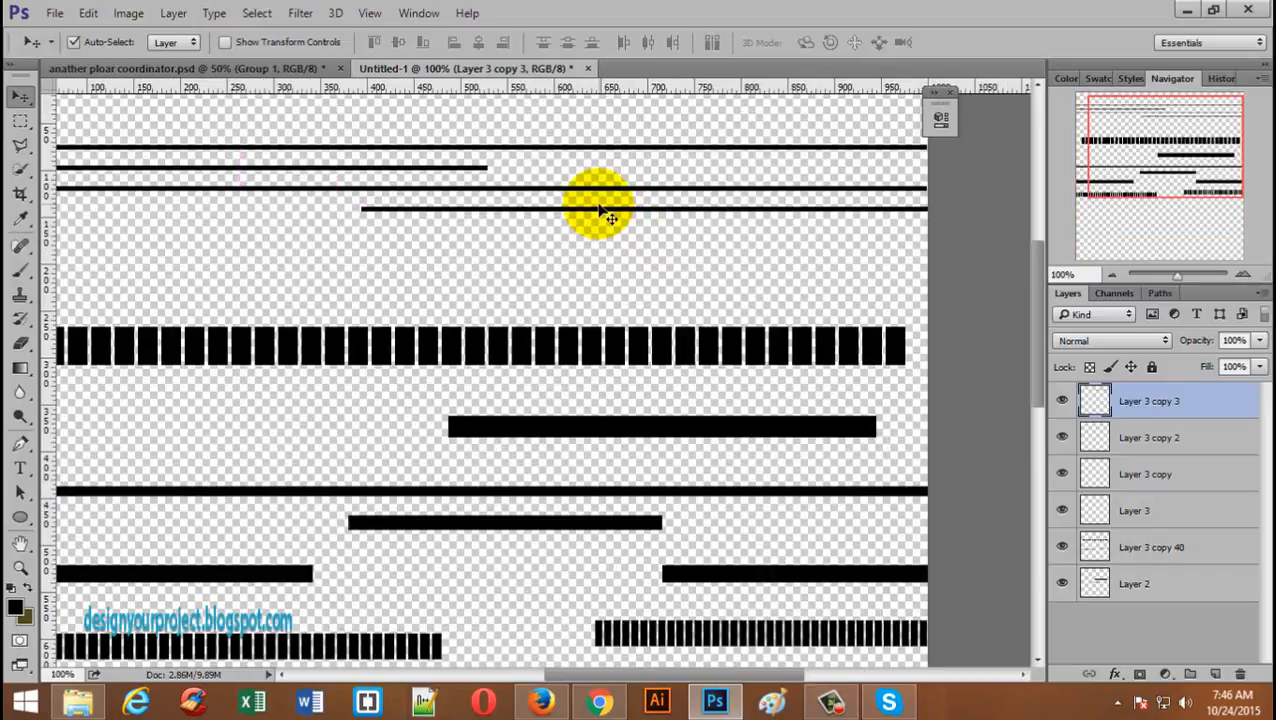
drag(602, 215, 700, 212)
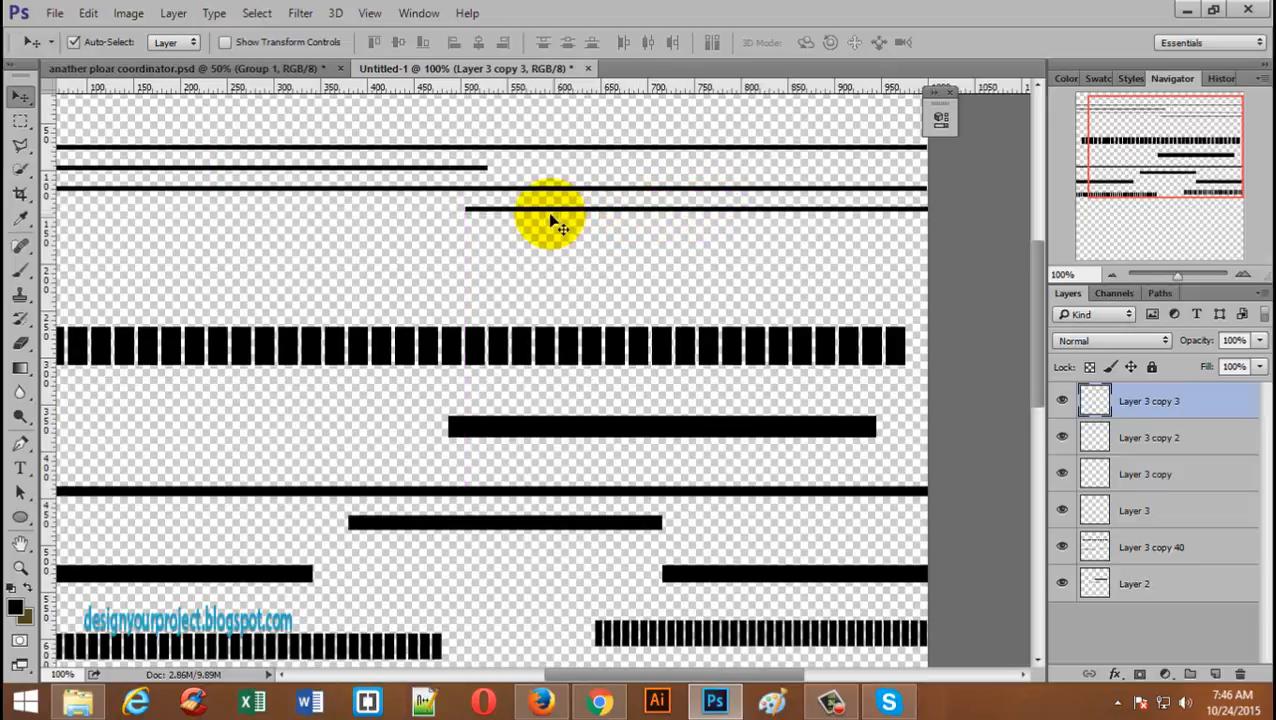
- Shorten the second thin line's reach to about 510 px and add a fifth full-width thin line at about 160 px down, comparing with the reference document
drag(471, 170, 485, 245)
click(477, 191)
scroll(484, 262, up, 2)
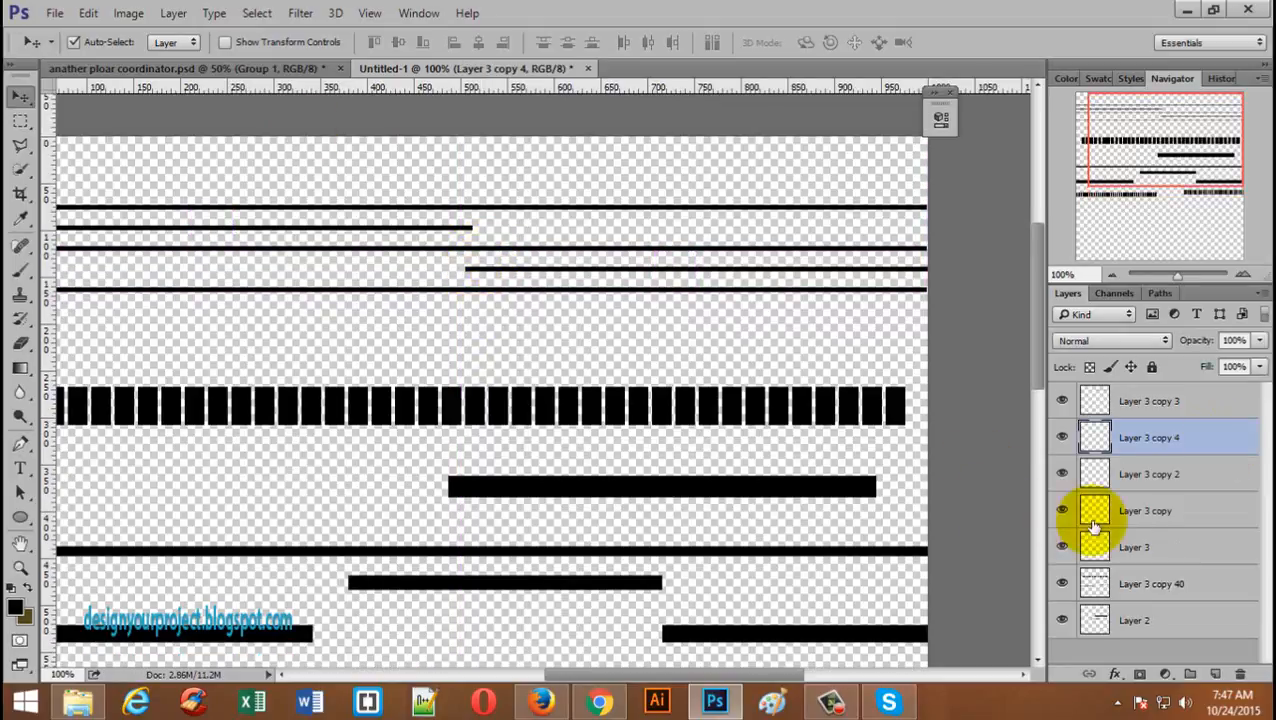
click(200, 68)
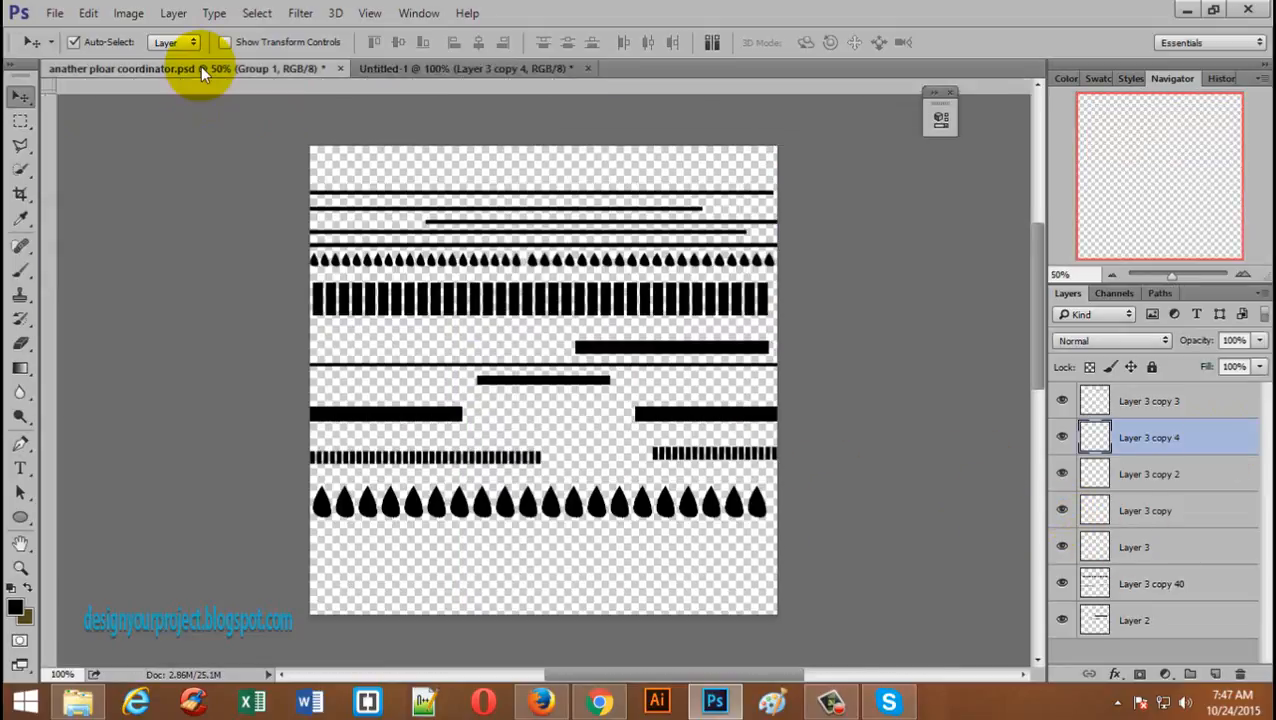
click(424, 66)
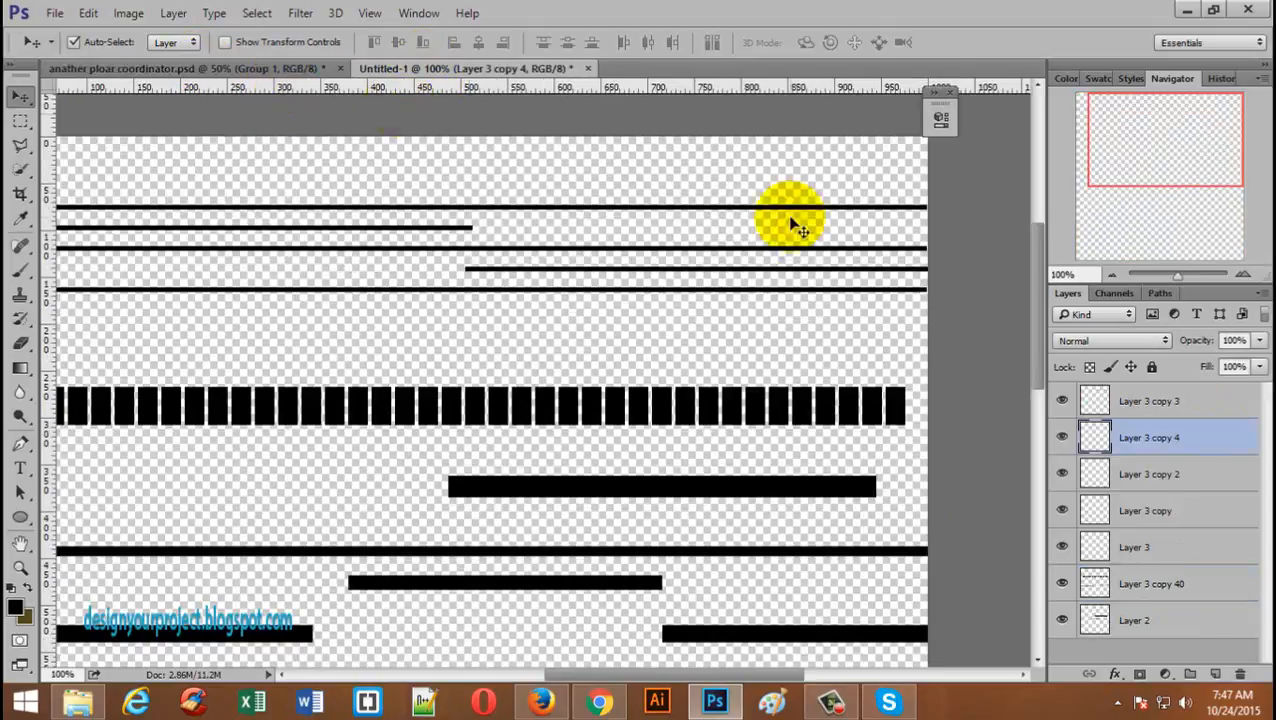
- Merge the five thin-line layers into one layer and nudge the merged lines up 3 px
click(1150, 401)
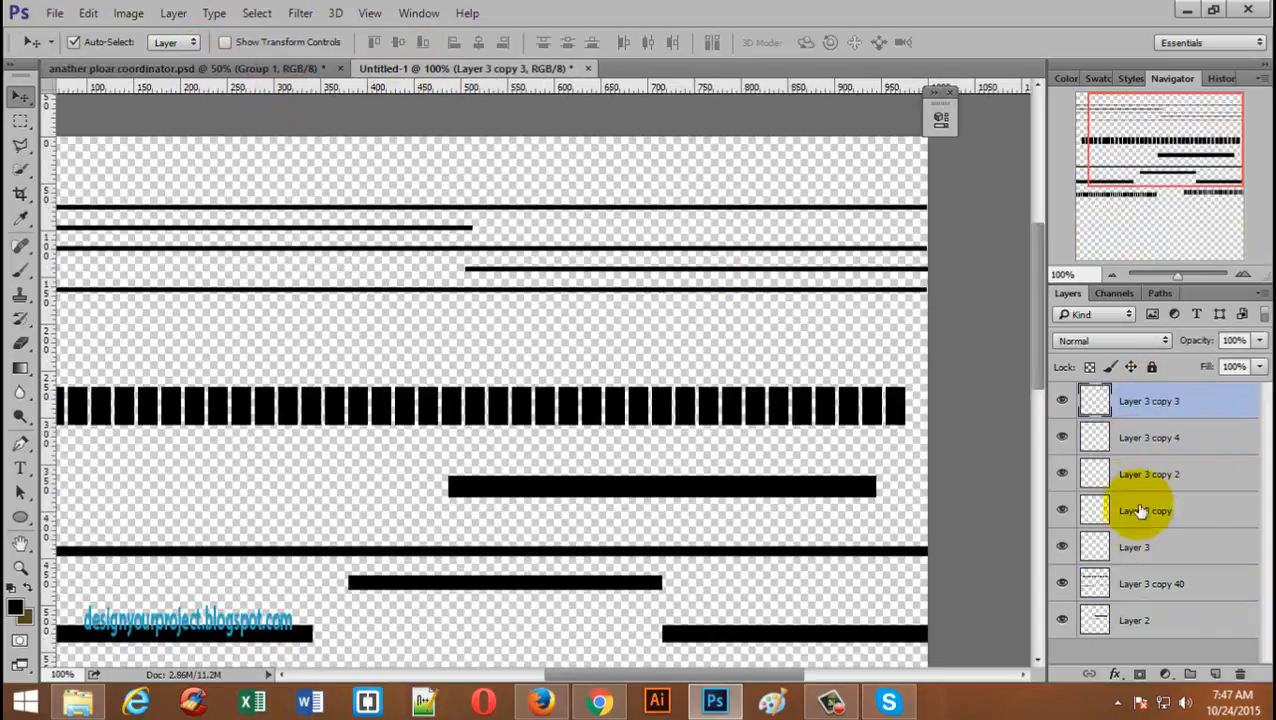
click(1062, 510)
click(1062, 510)
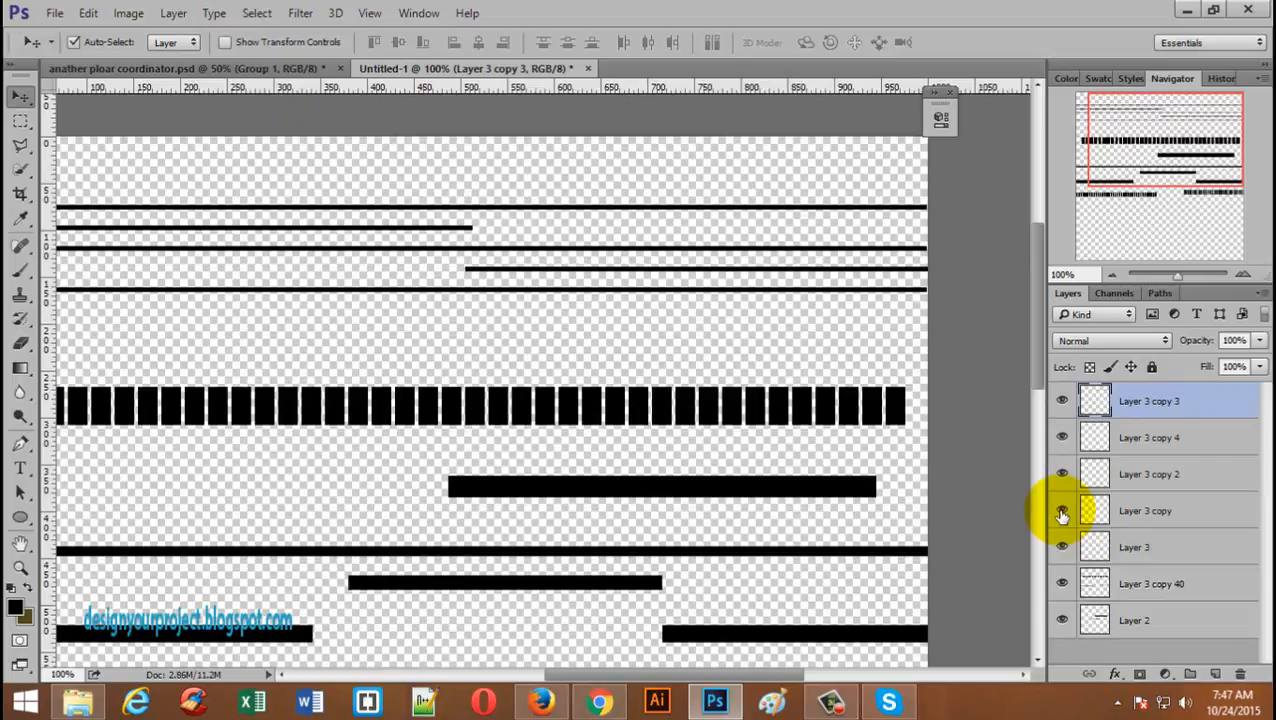
click(1062, 549)
click(1062, 549)
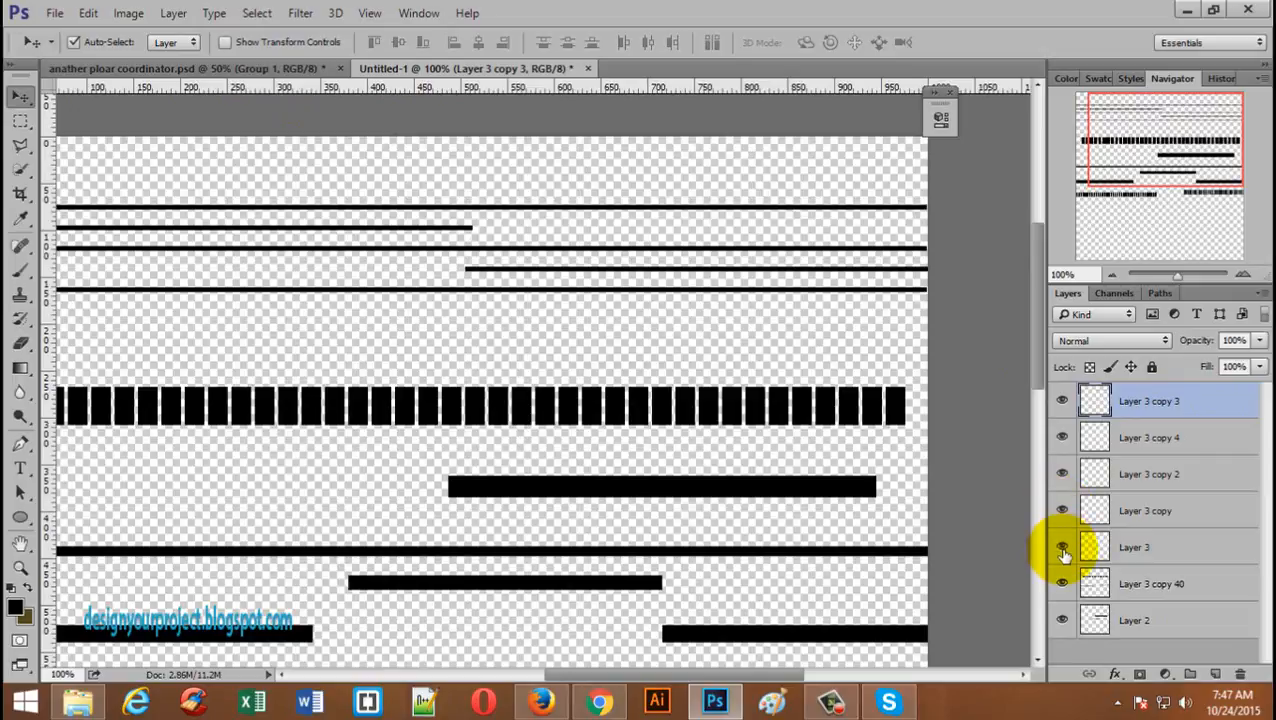
click(1157, 511)
shift+click(1166, 405)
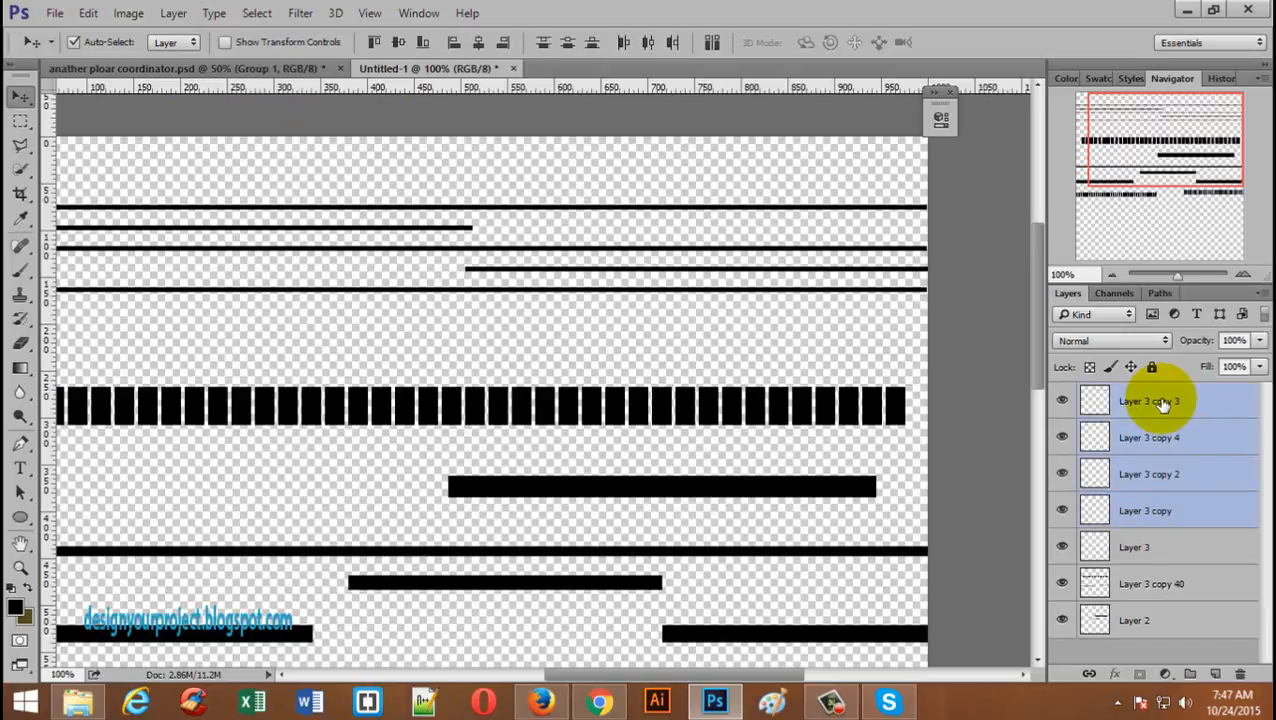
click(1062, 549)
click(1062, 549)
click(1110, 547)
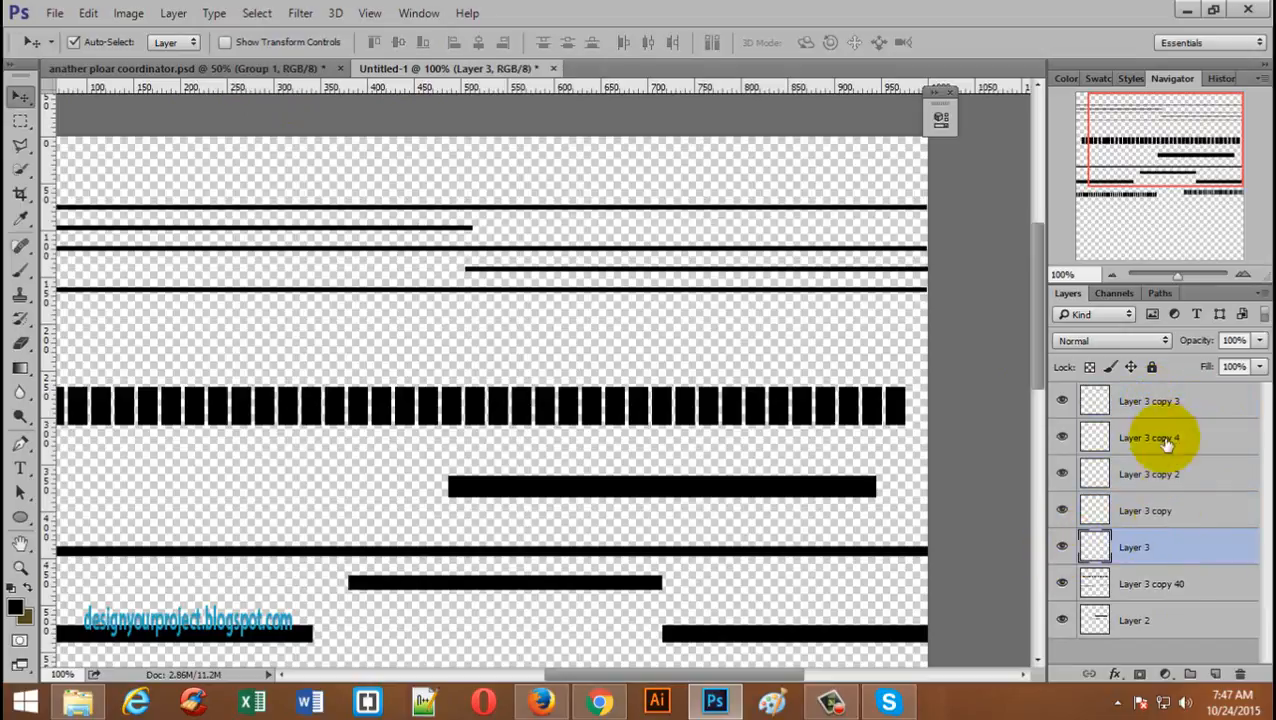
shift+click(1160, 410)
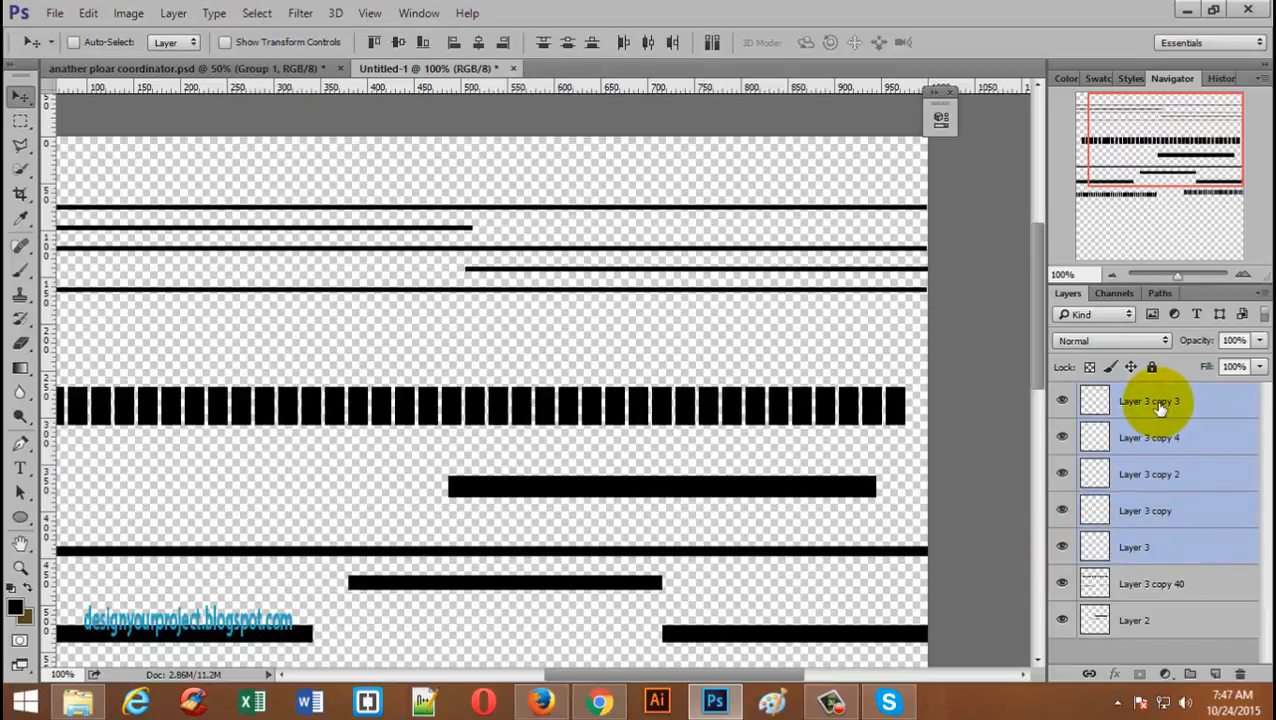
key(ctrl+e)
key(Up)
key(Up)
key(Up)
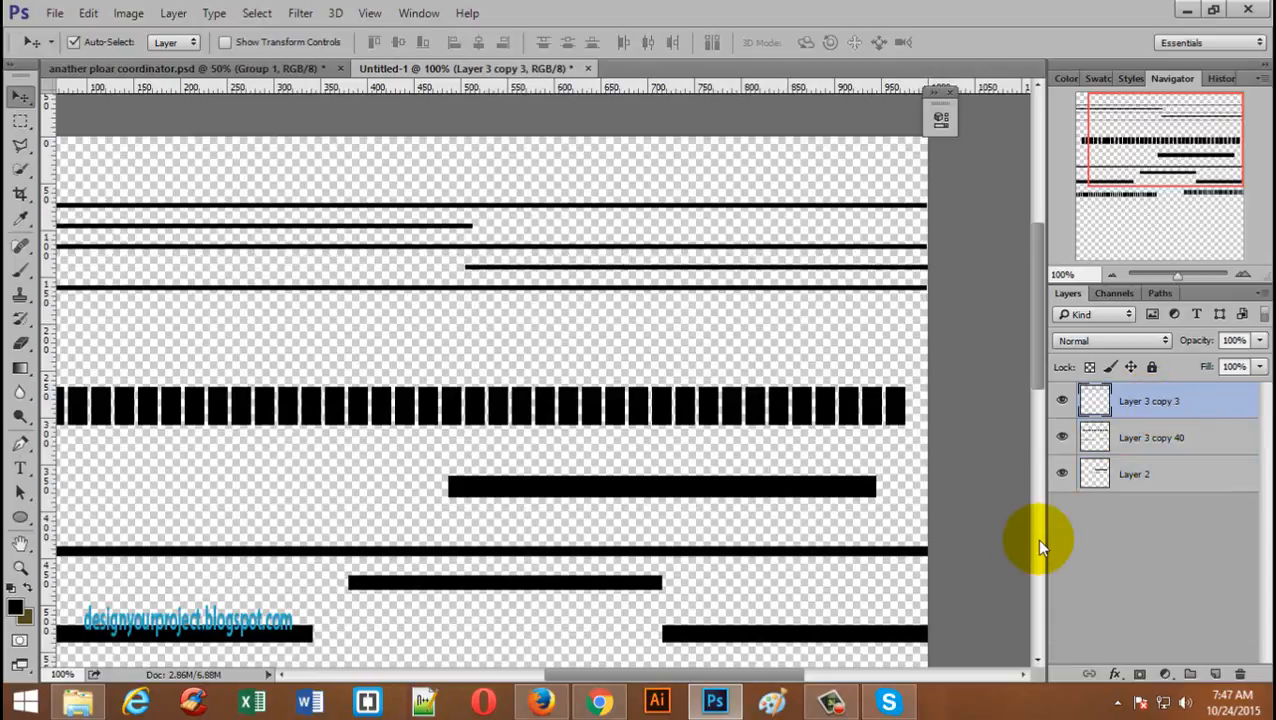
- On a new layer, draw a closed teardrop path about 14 by 41 px with the Pen tool, below the fifth line near the canvas's left edge
scroll(604, 327, down, 1)
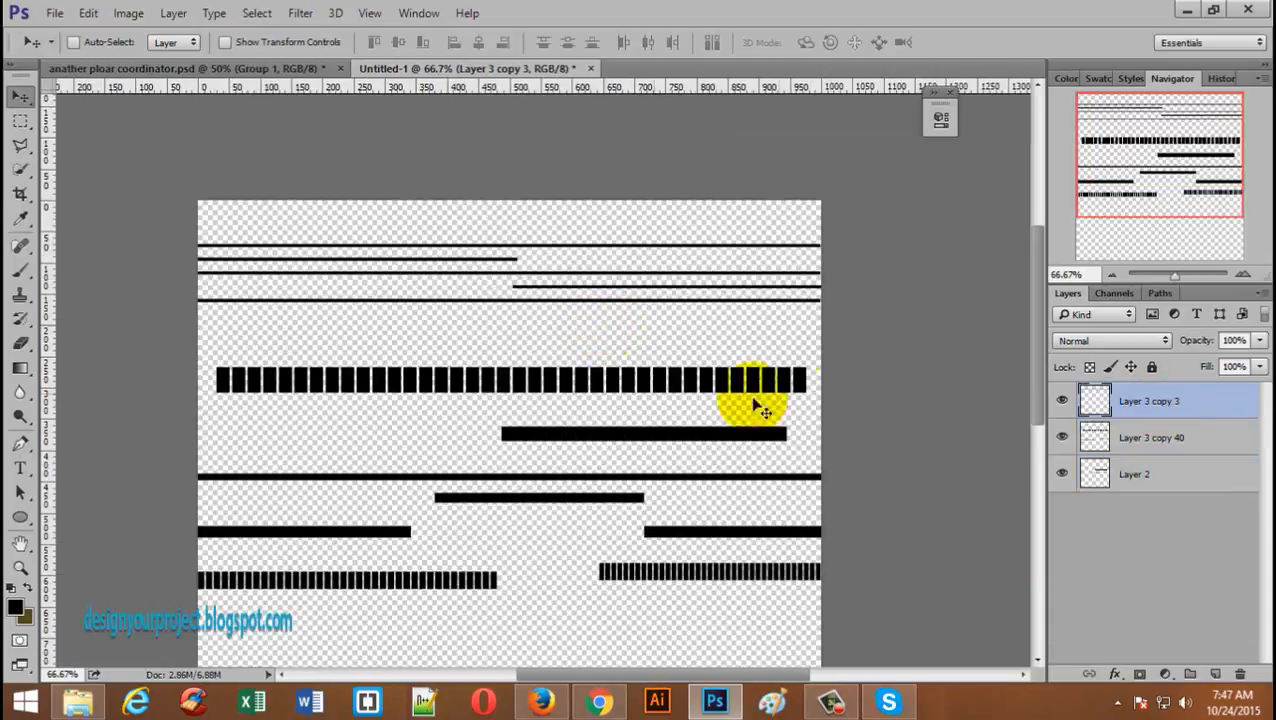
click(1216, 673)
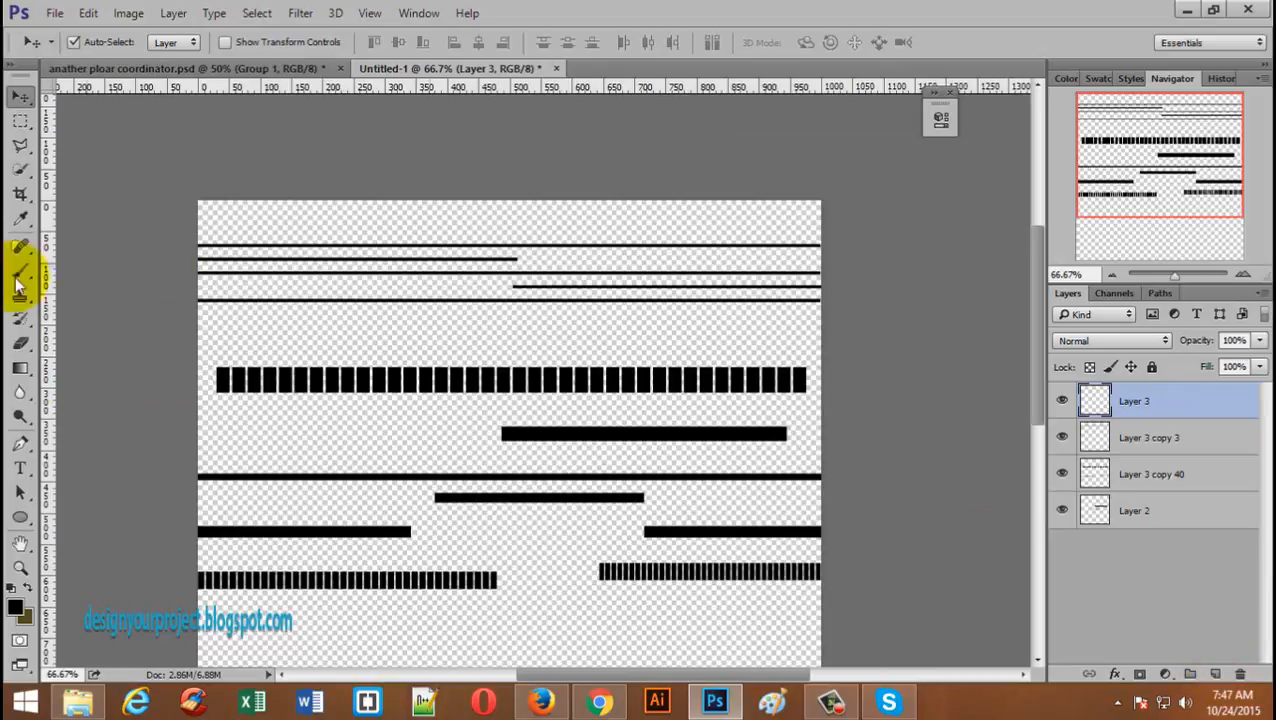
drag(22, 444, 51, 442)
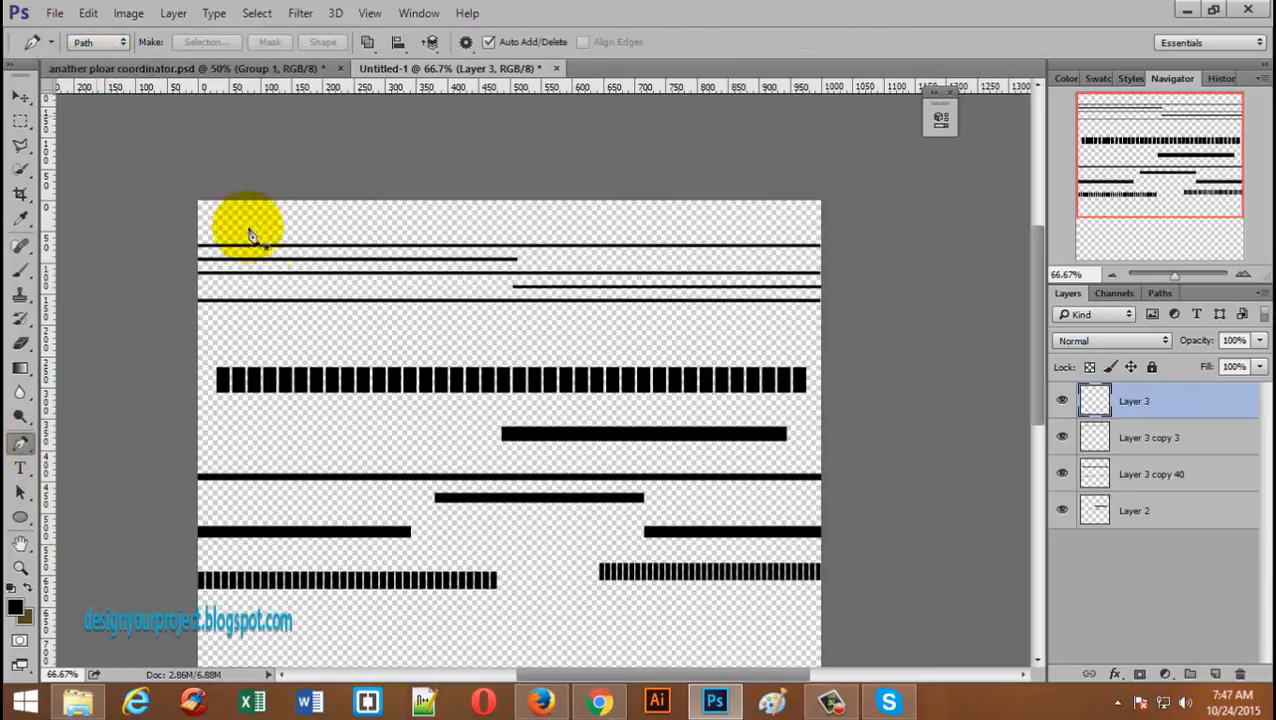
click(278, 312)
click(296, 330)
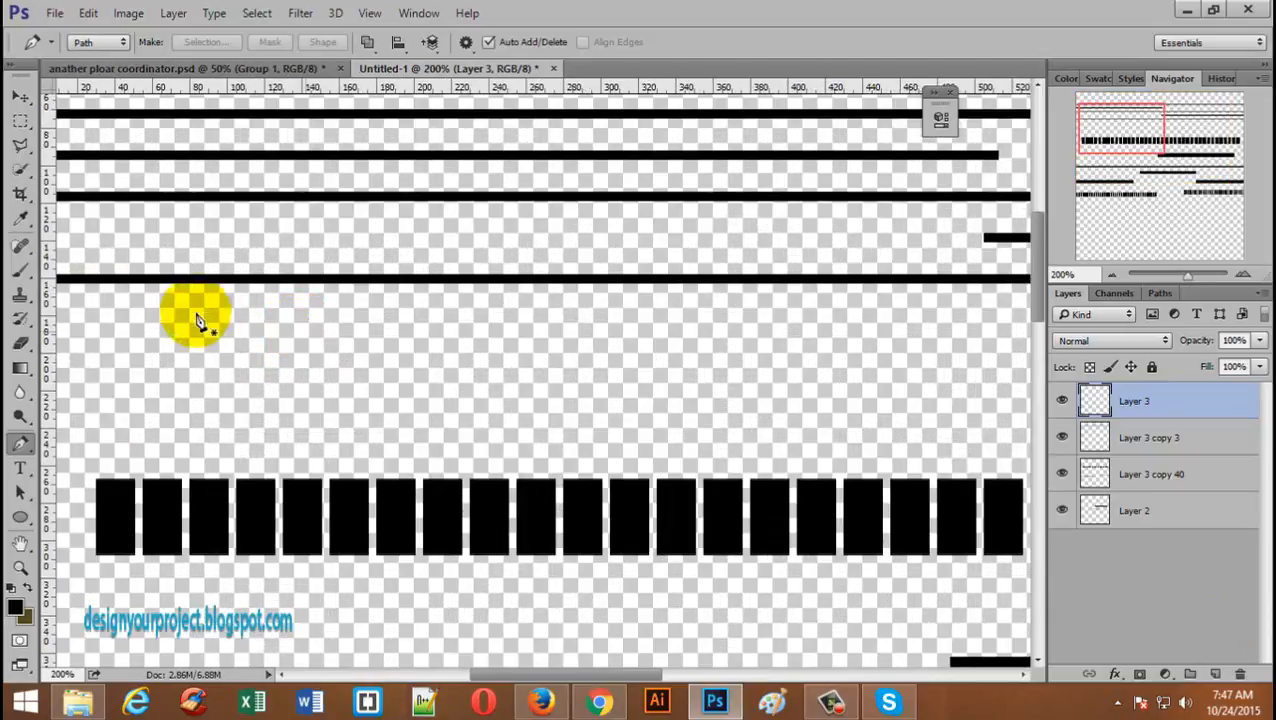
drag(421, 205, 474, 180)
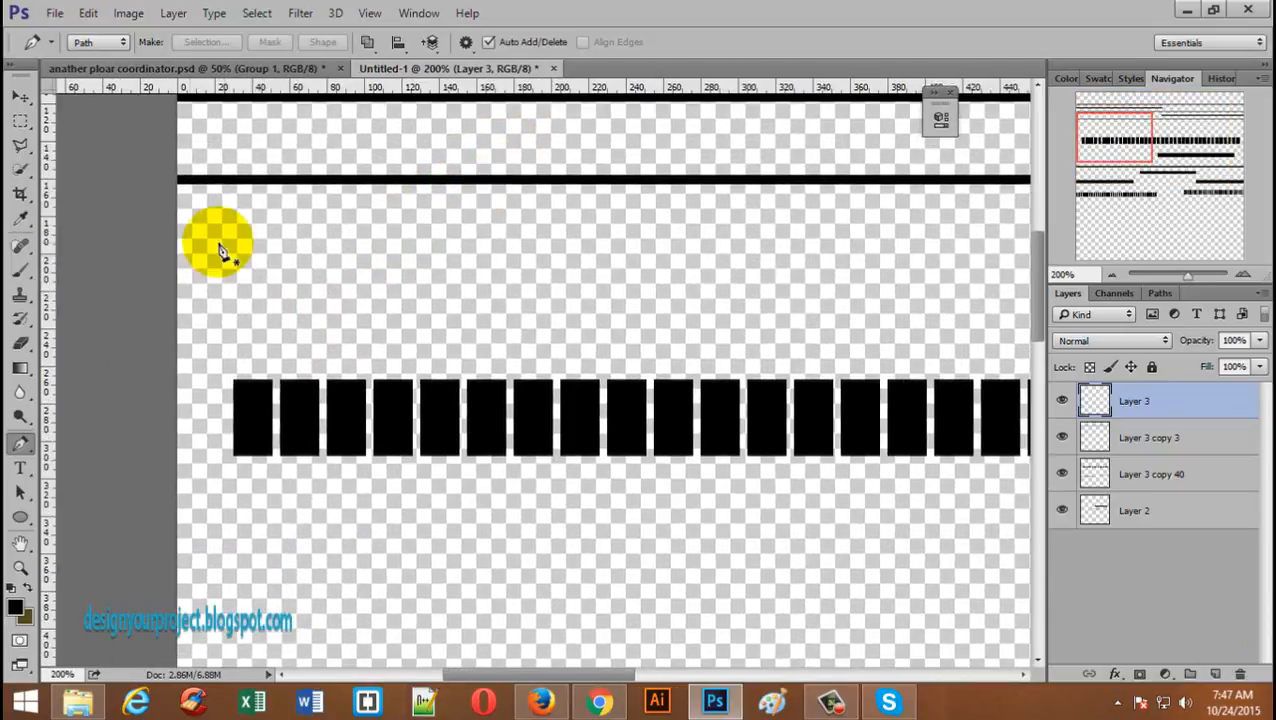
click(235, 210)
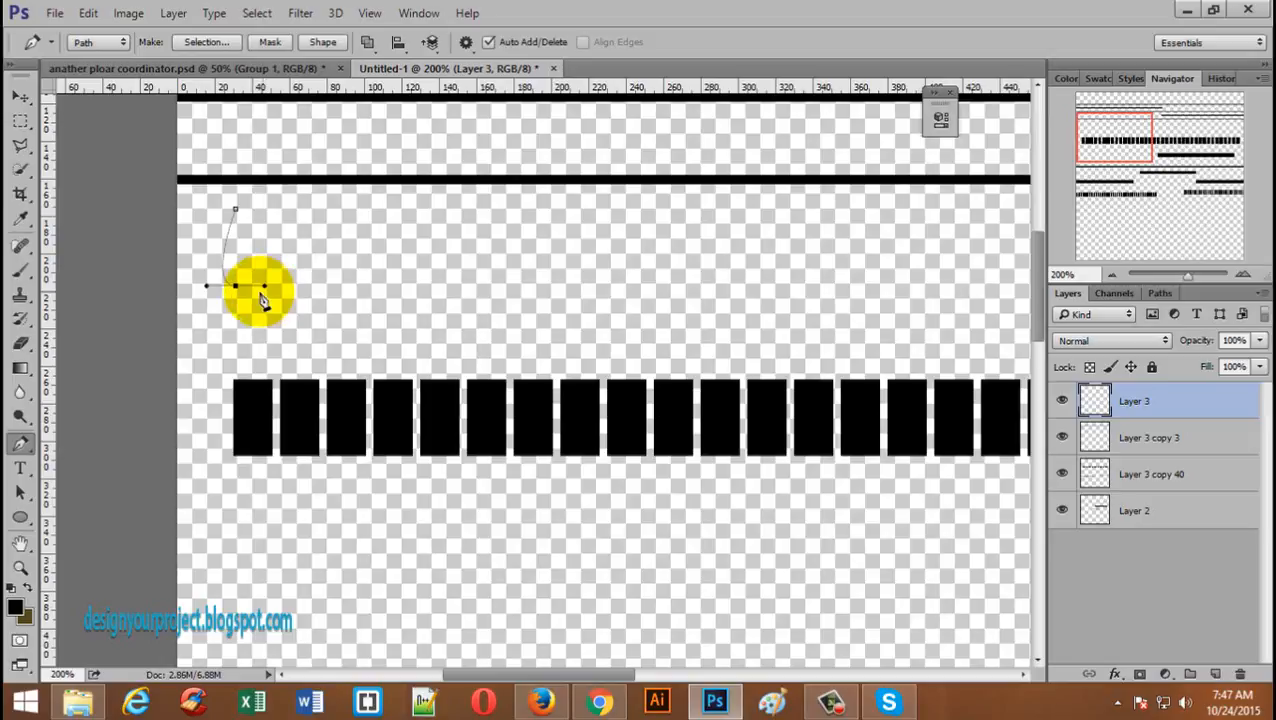
click(236, 213)
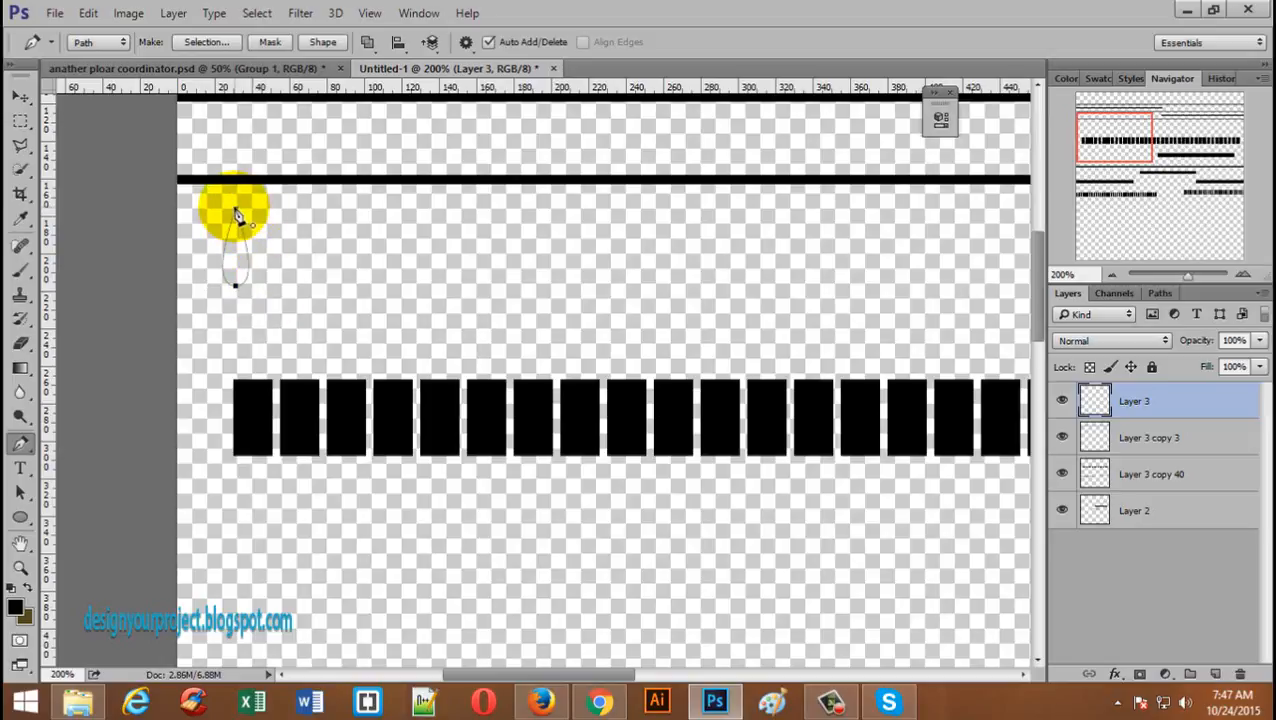
drag(236, 215, 228, 260)
- Fill the teardrop path with the foreground color at 100% opacity, and delete the path
right_click(236, 250)
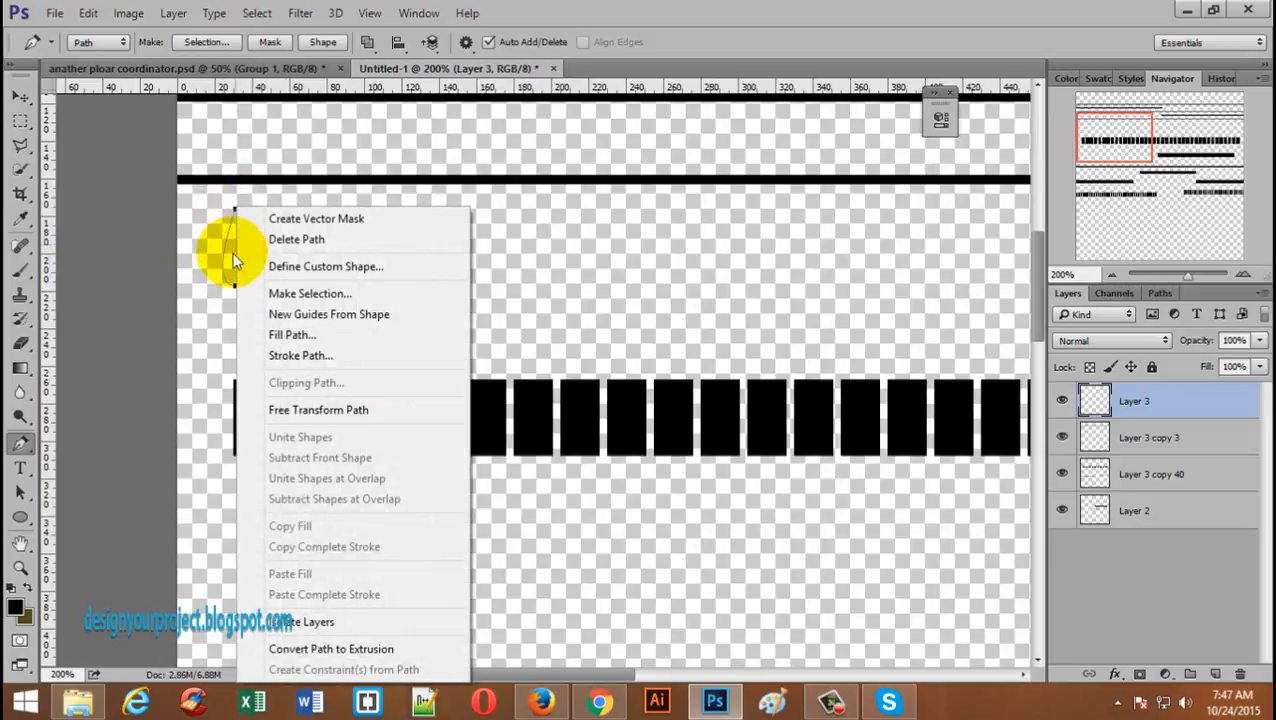
click(348, 337)
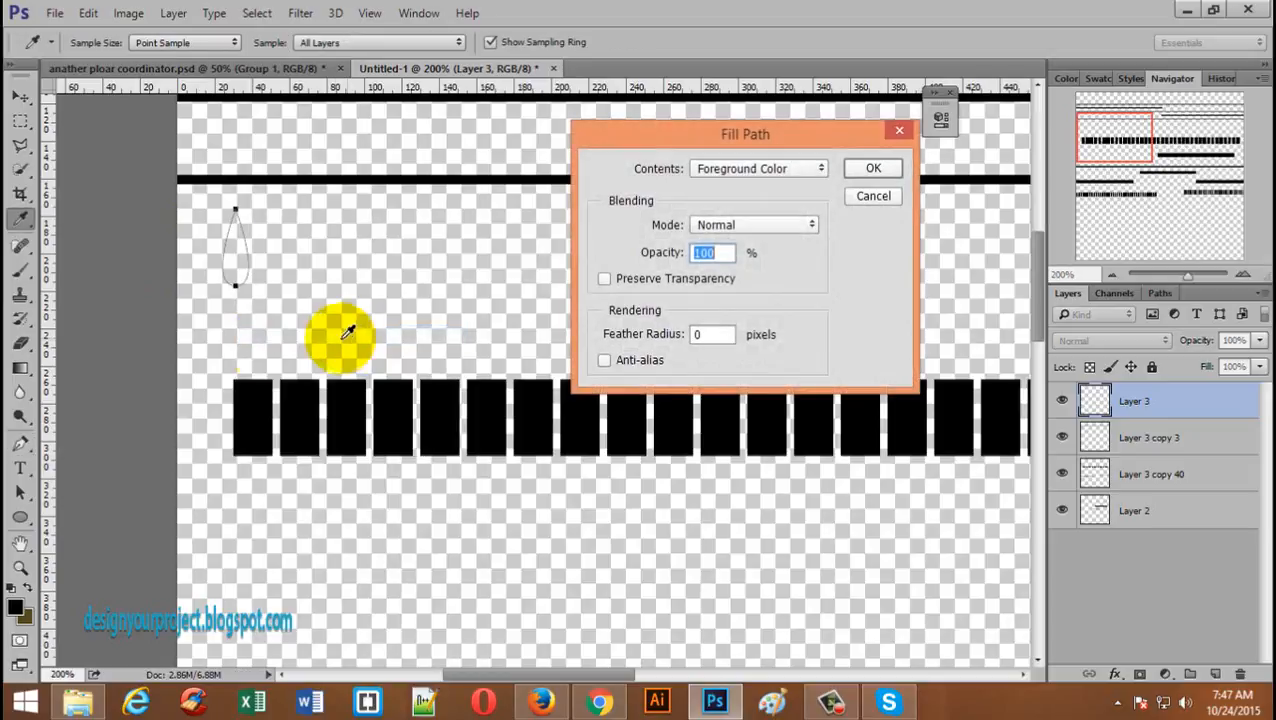
click(874, 169)
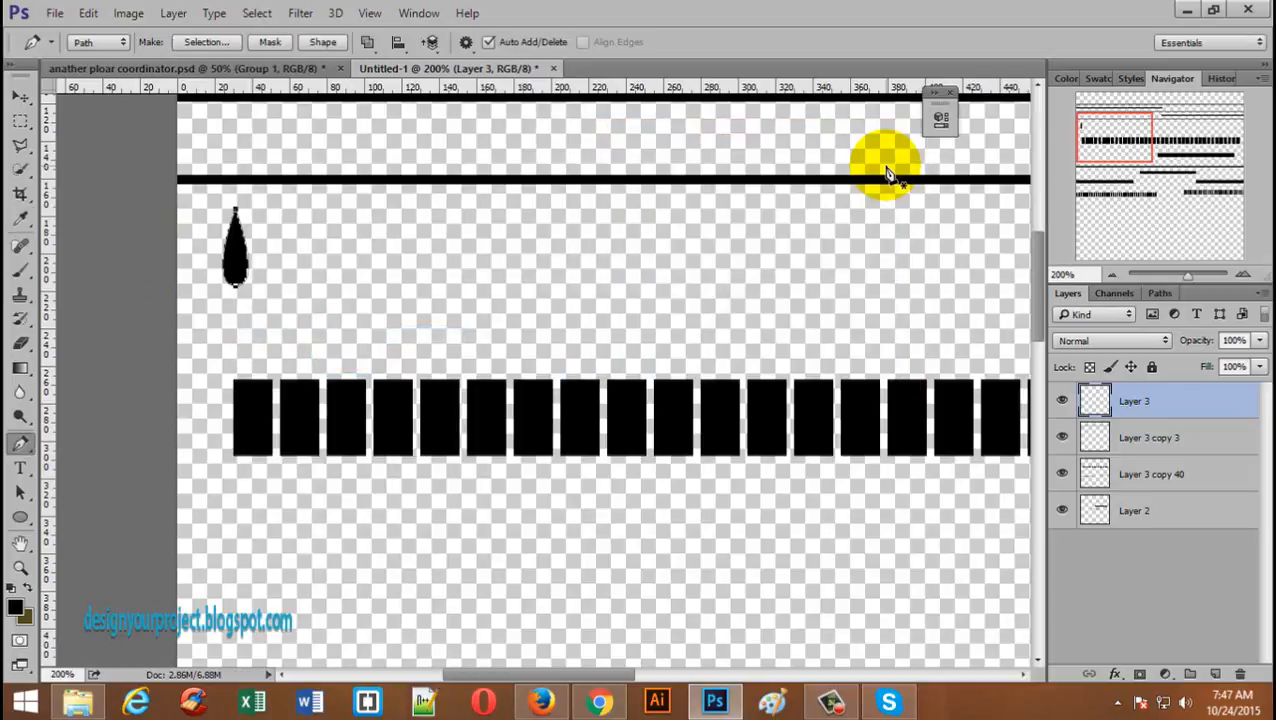
click(19, 96)
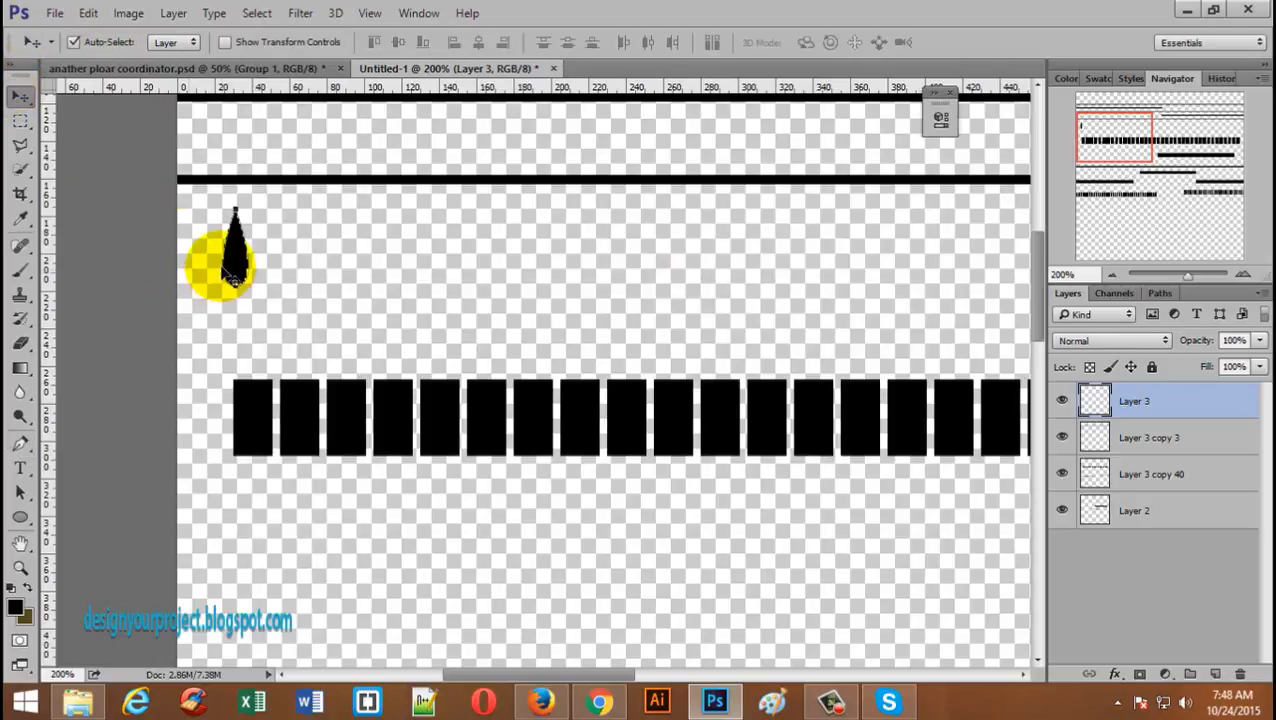
click(17, 446)
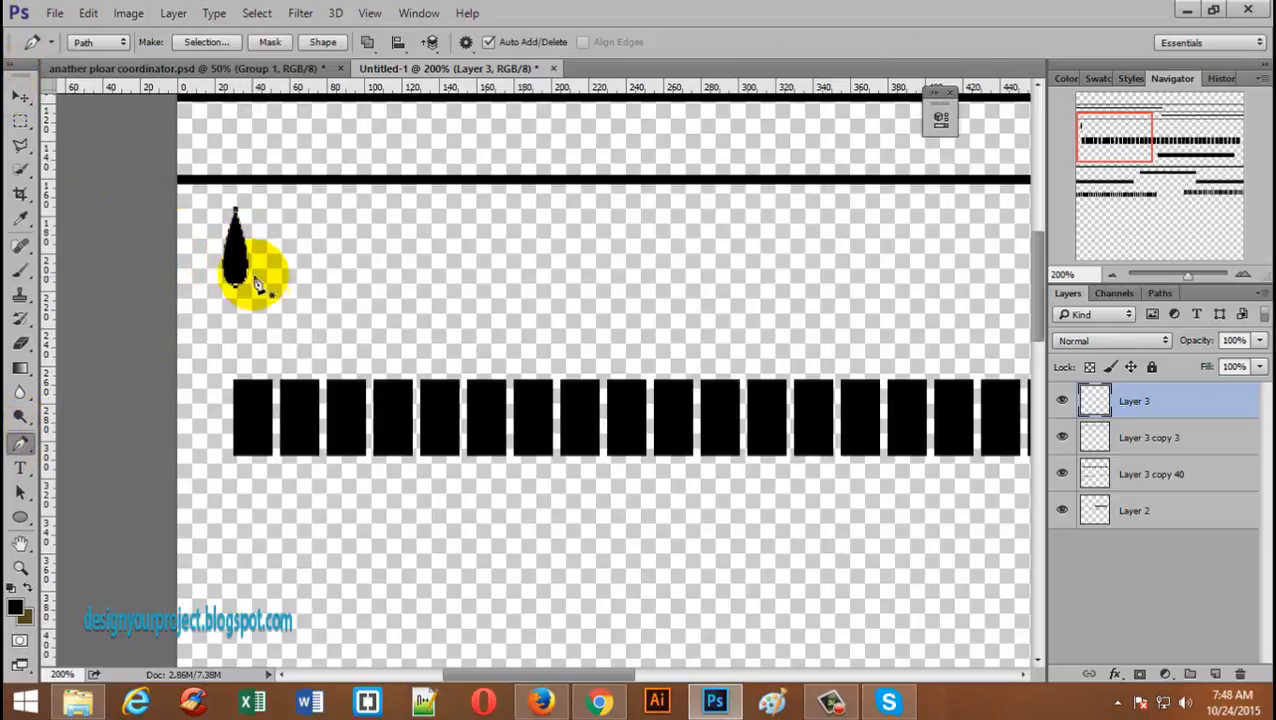
right_click(240, 262)
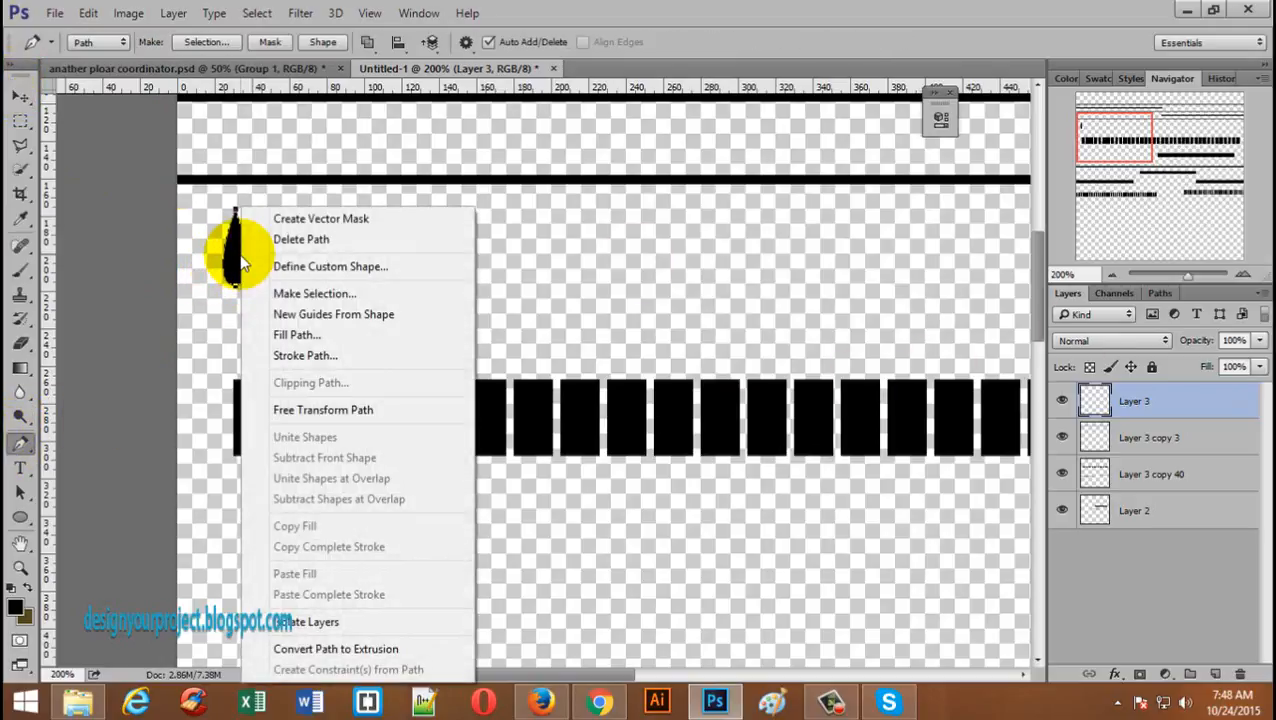
click(361, 239)
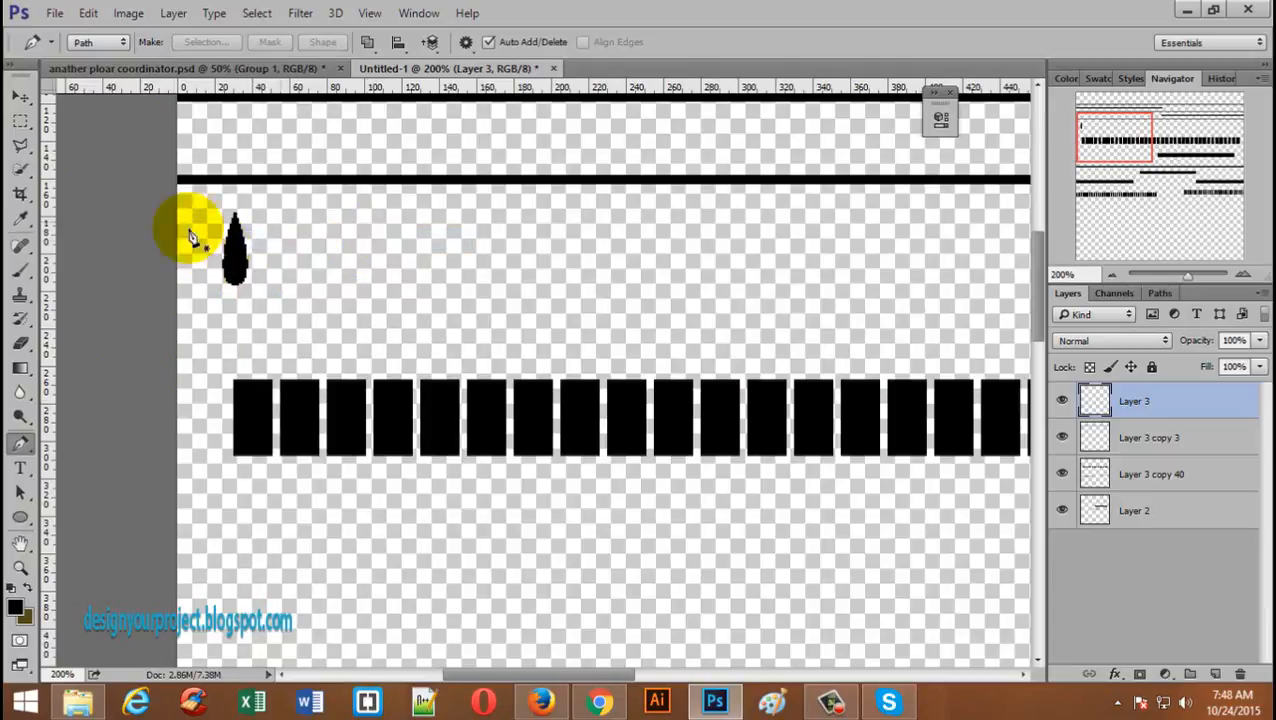
- Move the black teardrop so it is centred at about X 23 px, Y 199.5 px, and duplicate its layer, checking both layers' visibility
click(20, 95)
drag(235, 258, 220, 264)
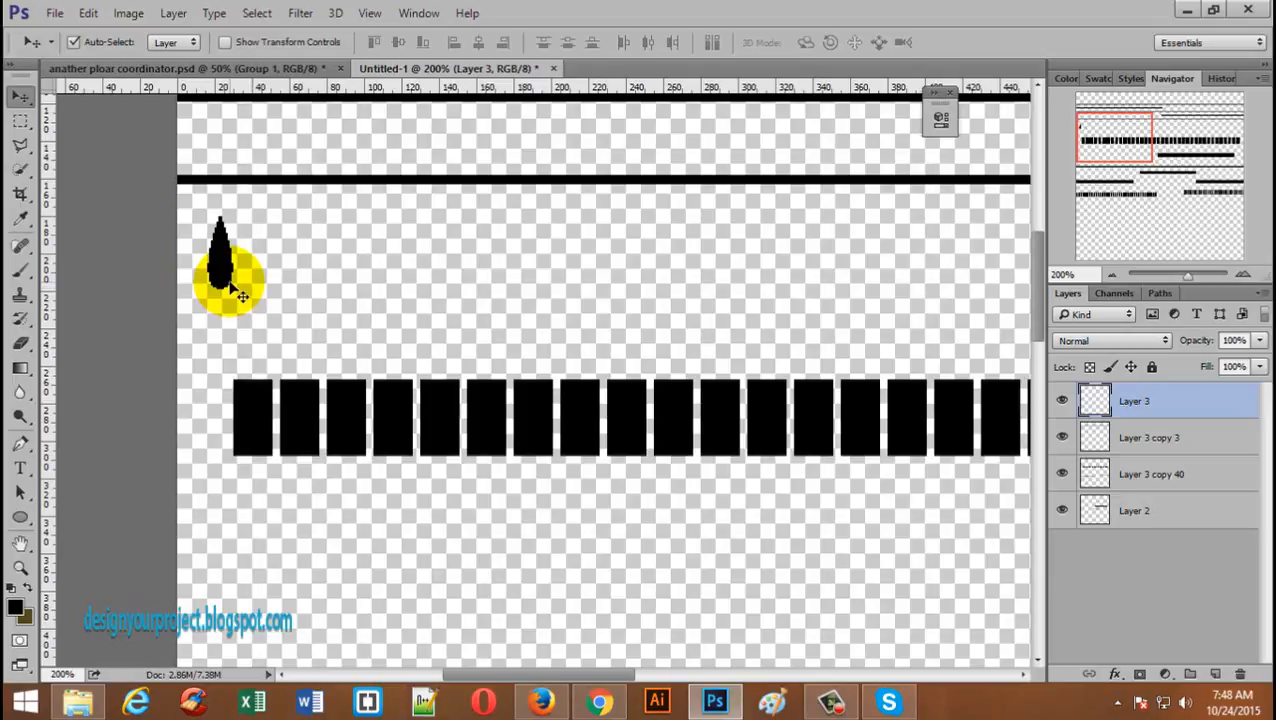
key(ctrl+j)
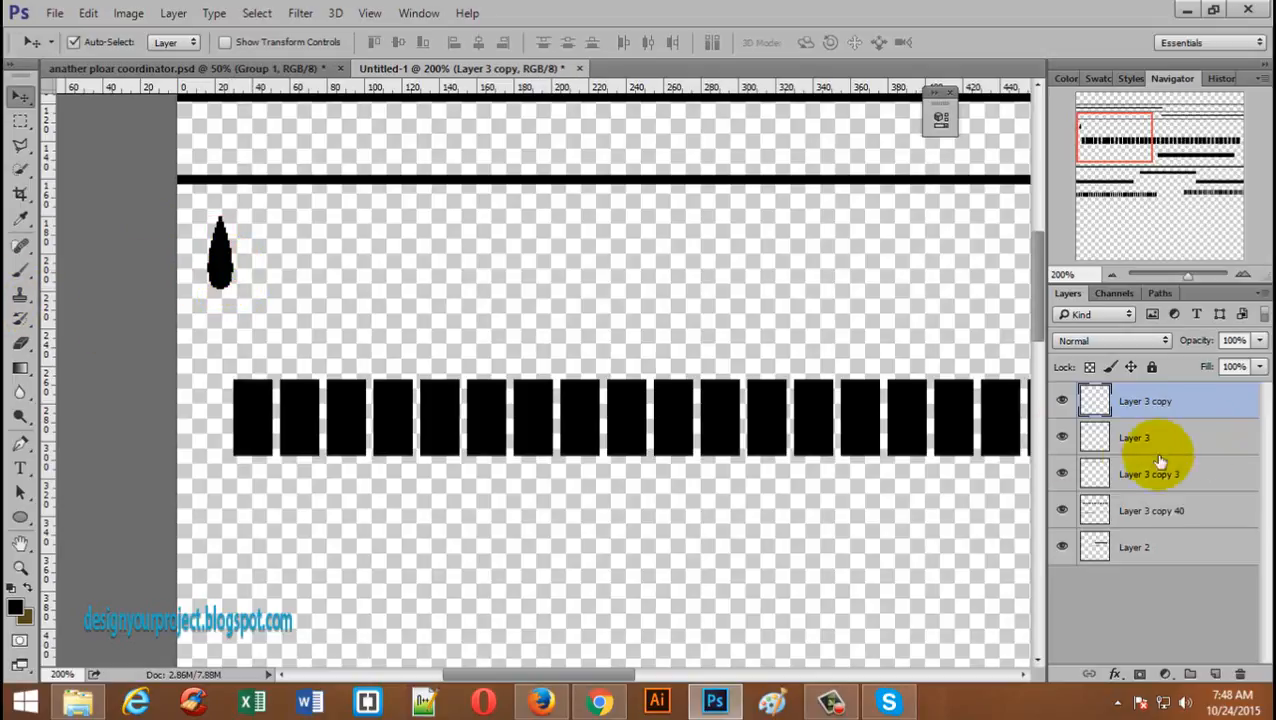
click(1063, 403)
click(1062, 402)
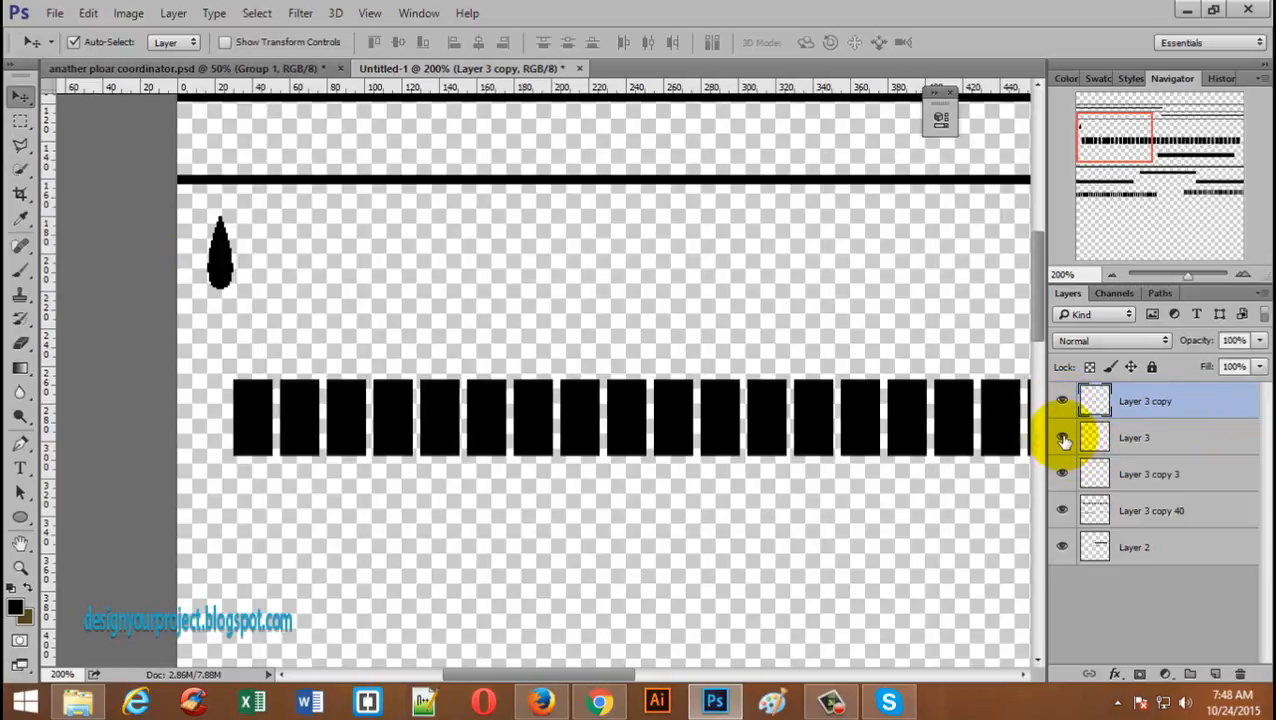
click(1061, 436)
click(1063, 400)
click(1063, 400)
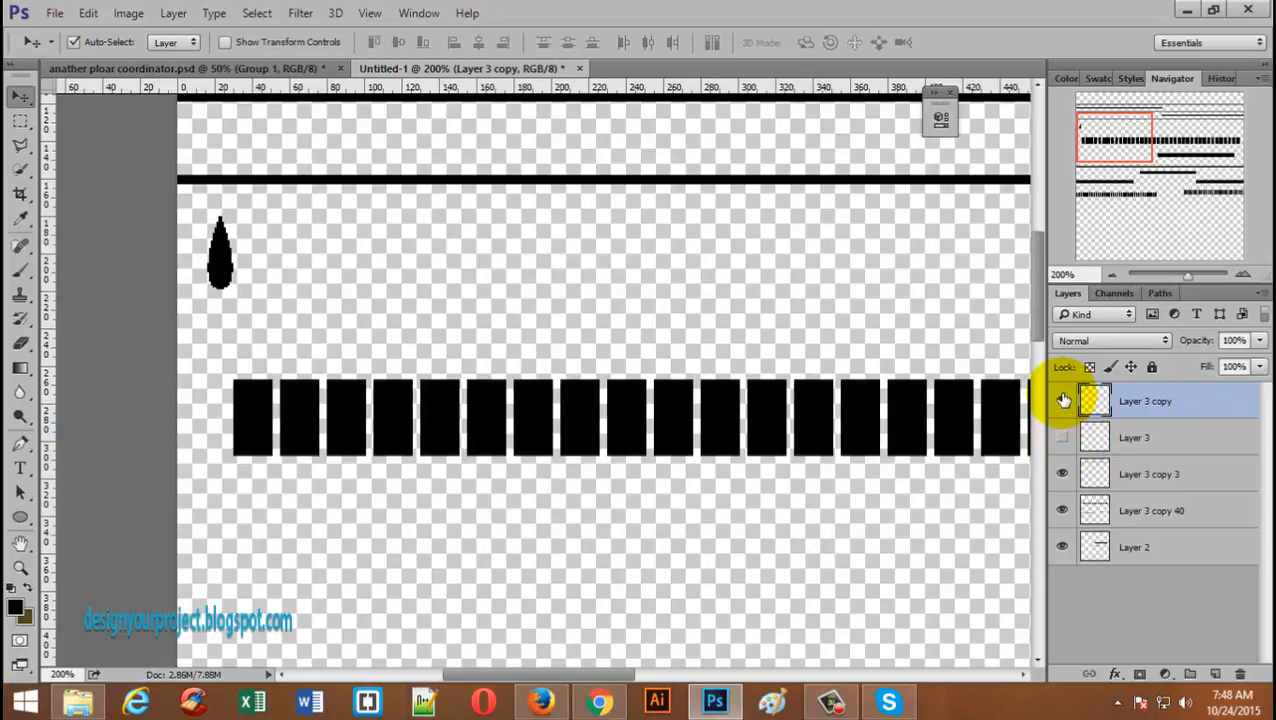
click(1063, 437)
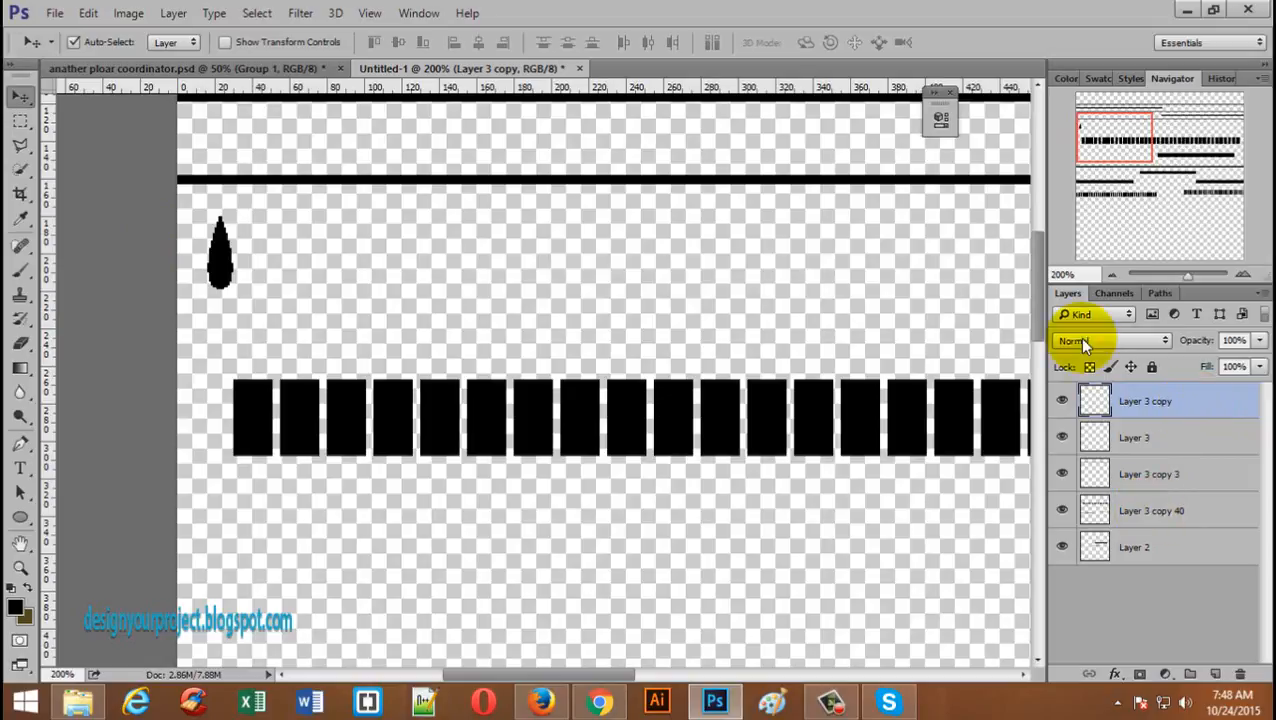
- Move the duplicate teardrop beside the original with Free Transform at X 41 px and apply the transformation
key(ctrl)
key(ctrl+t)
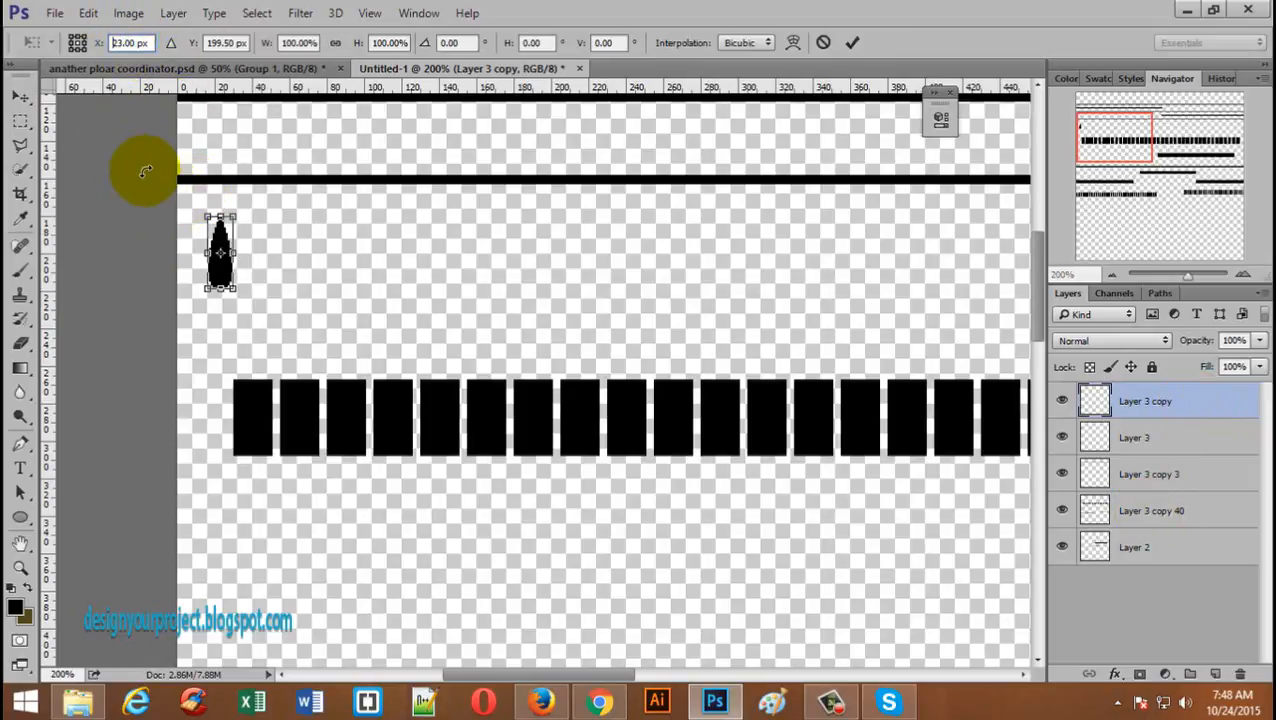
key(Up)
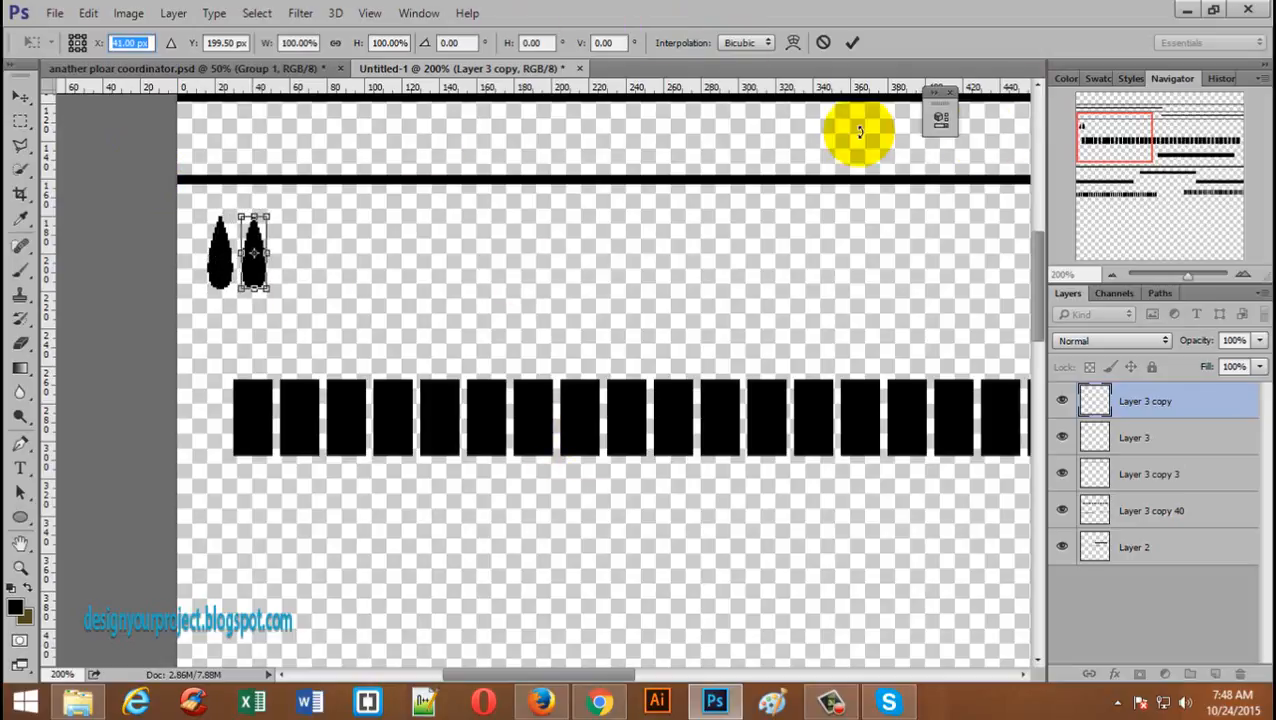
alt+click(713, 229)
key(space)
drag(772, 218, 525, 232)
alt+click(632, 233)
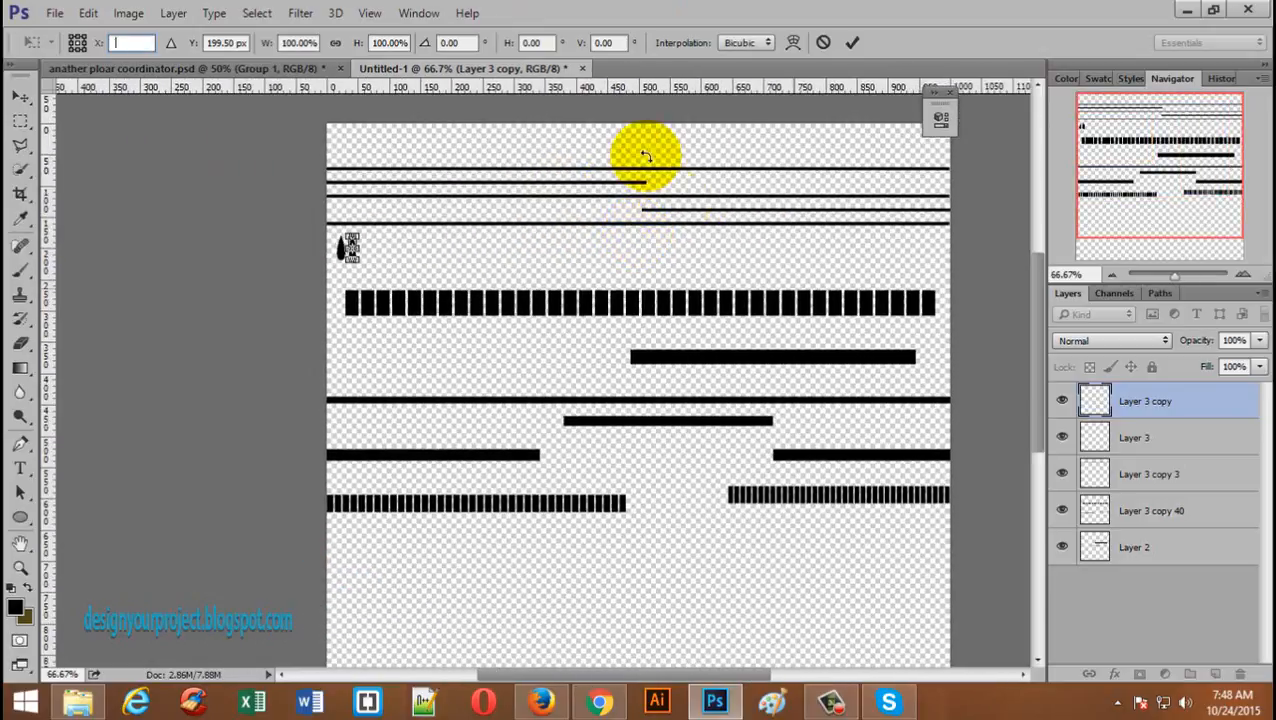
click(852, 45)
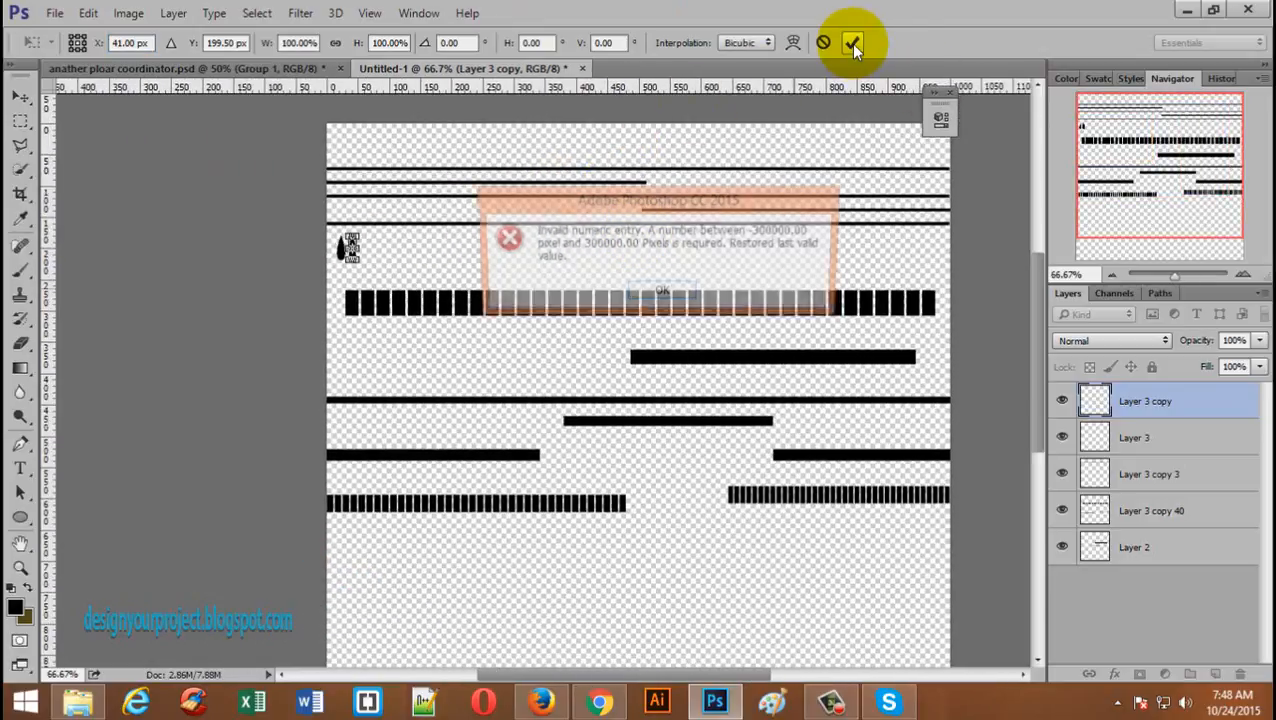
click(663, 293)
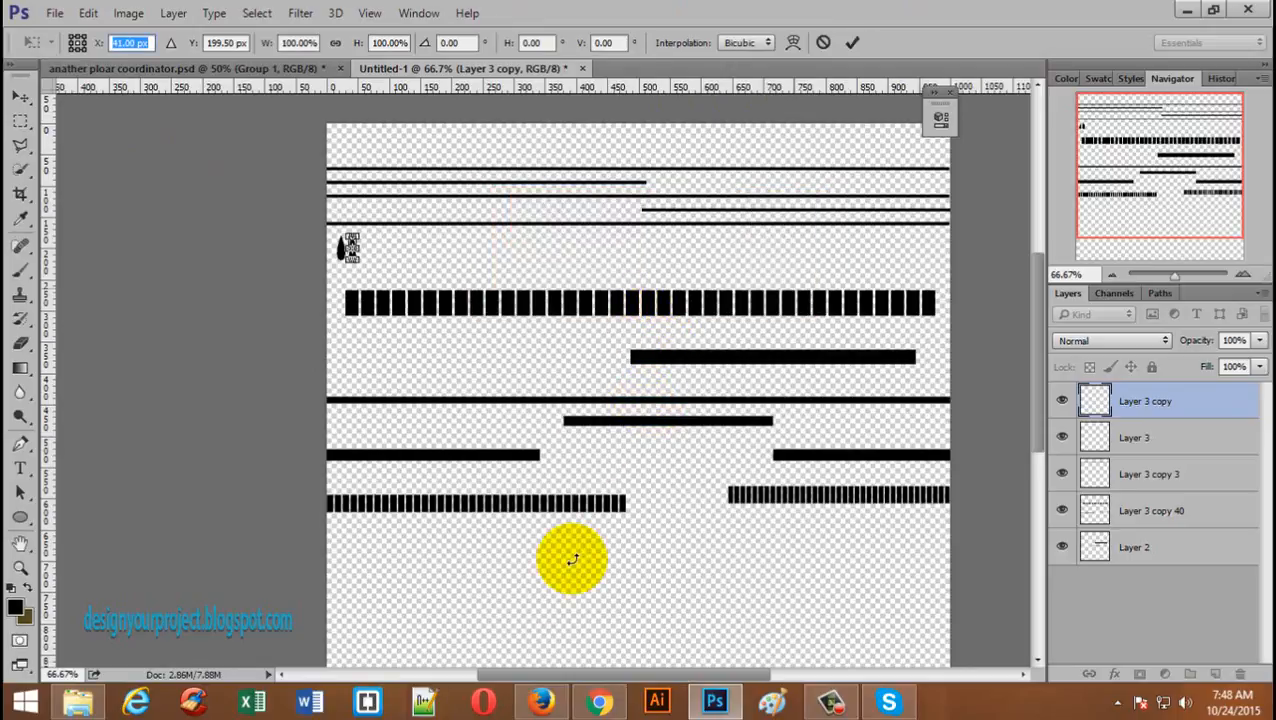
click(850, 42)
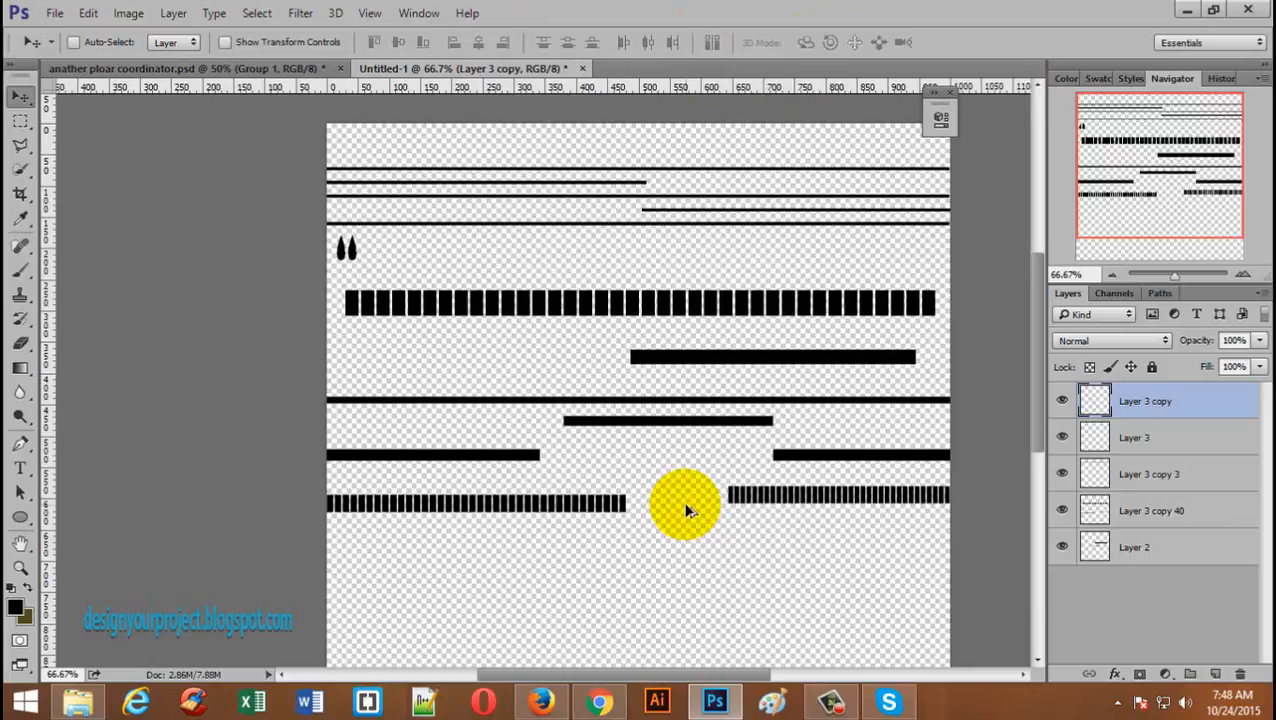
- Repeat the duplicate-and-move transformation until a row of teardrops spans the canvas, removing the last copy at the canvas's right edge
key(ctrl+shift+alt+t)
key(ctrl+shift+alt+t)
key(ctrl+shift+alt+t)
key(ctrl+shift+alt+t)
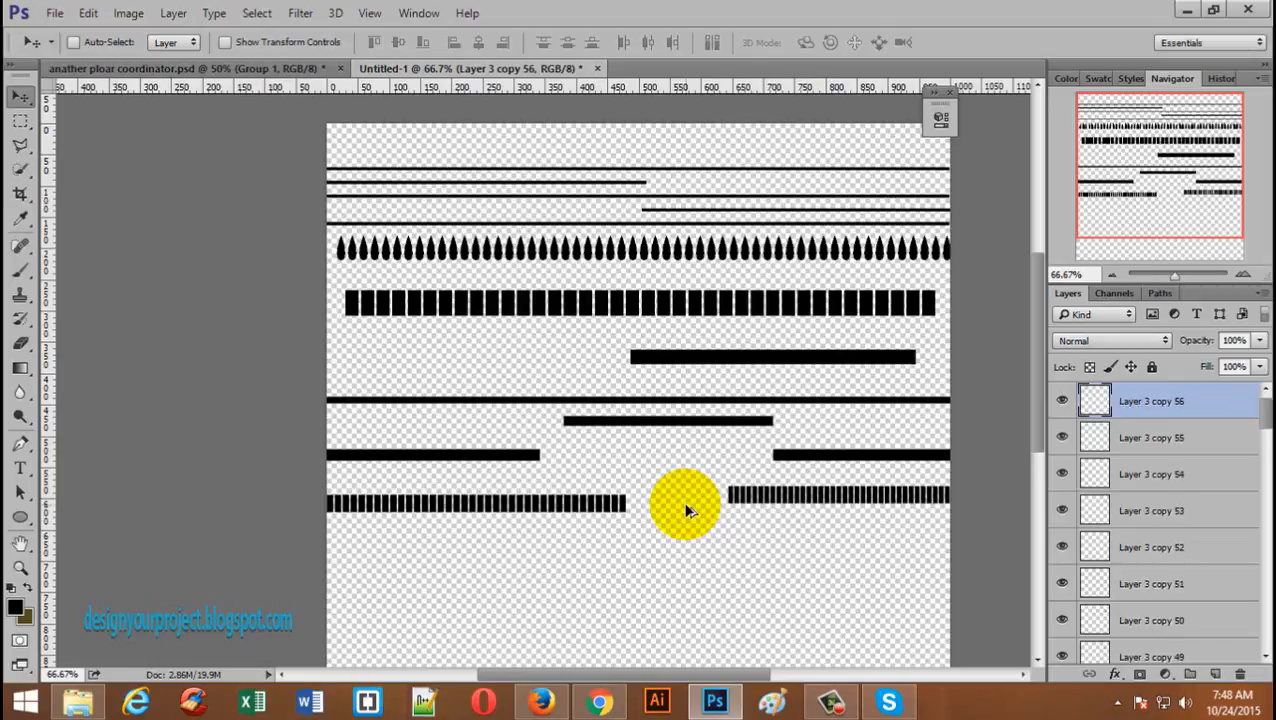
click(686, 507)
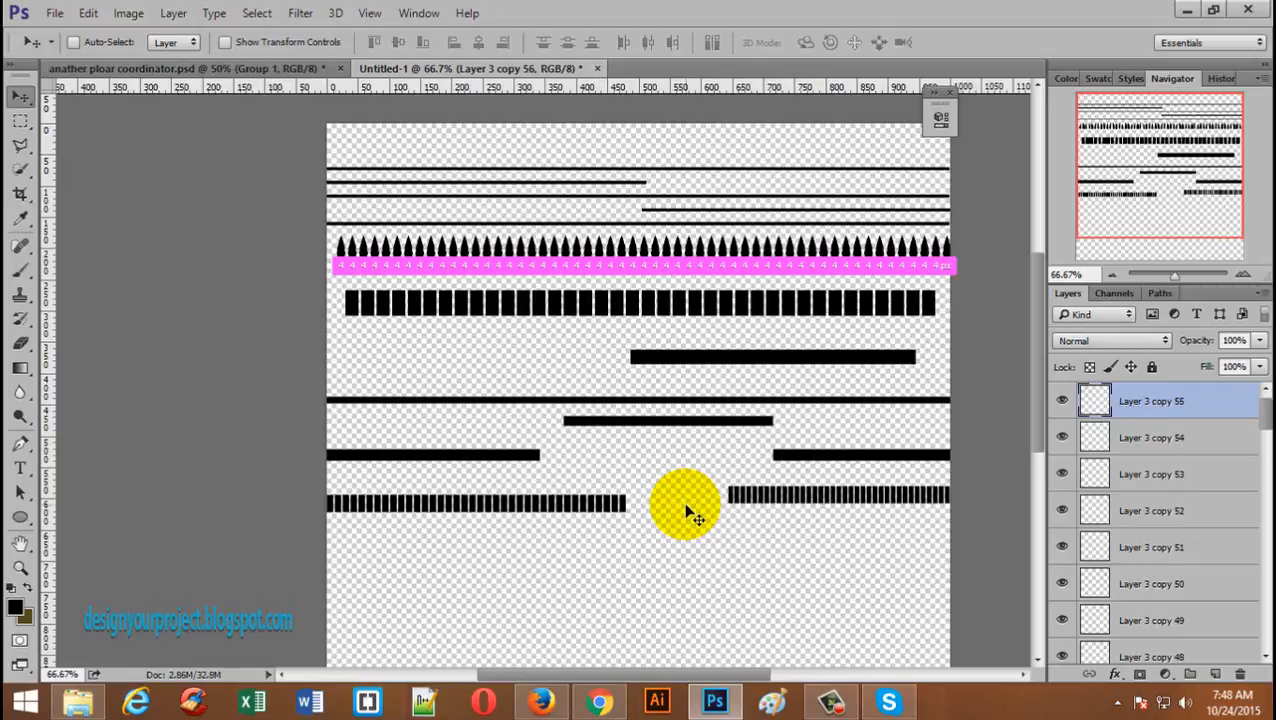
- Merge all the teardrop layers, from Layer 3 up to Layer 3 copy 55, into a single layer
scroll(1170, 452, down, 1)
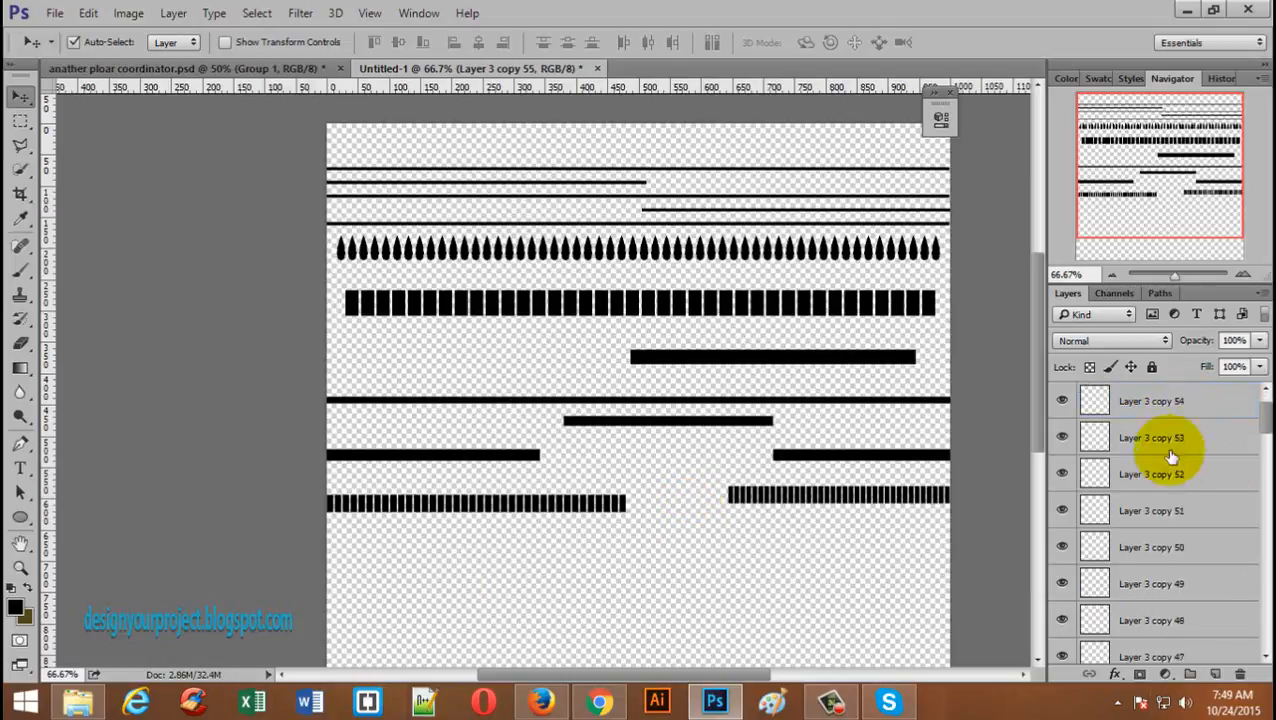
scroll(1170, 457, down, 6)
scroll(1153, 570, down, 3)
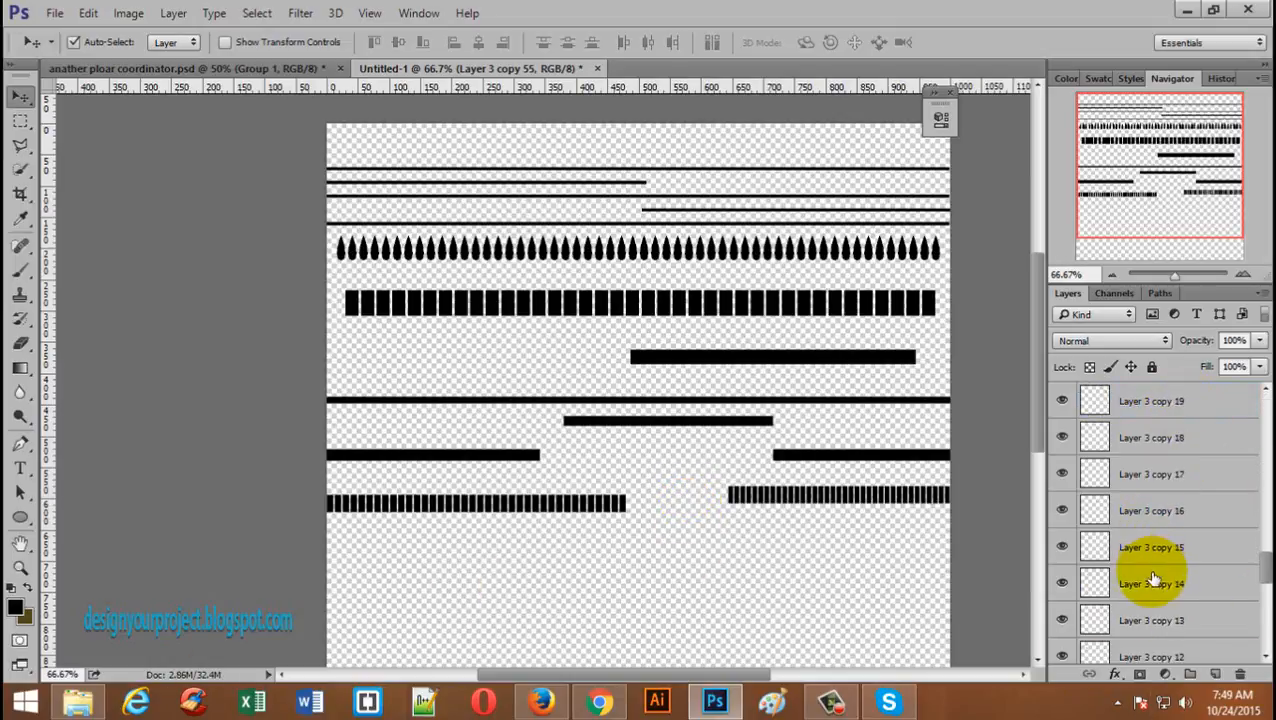
scroll(1153, 570, down, 2)
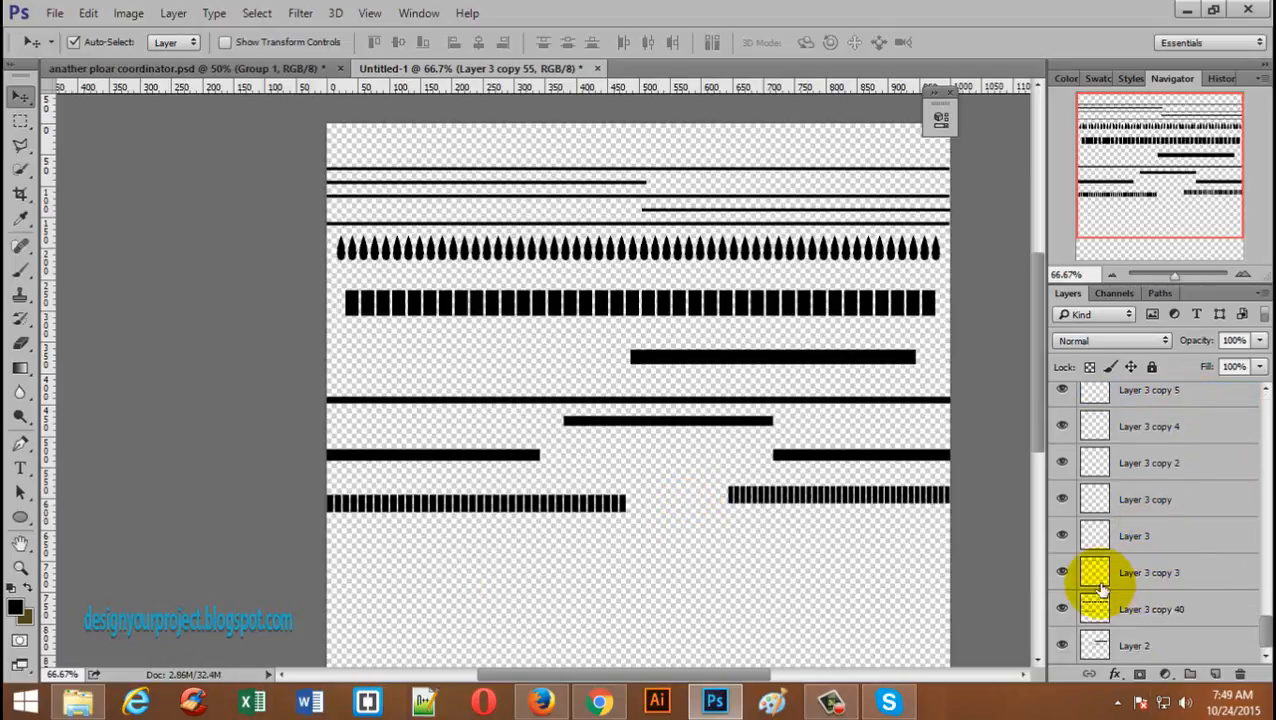
click(1062, 572)
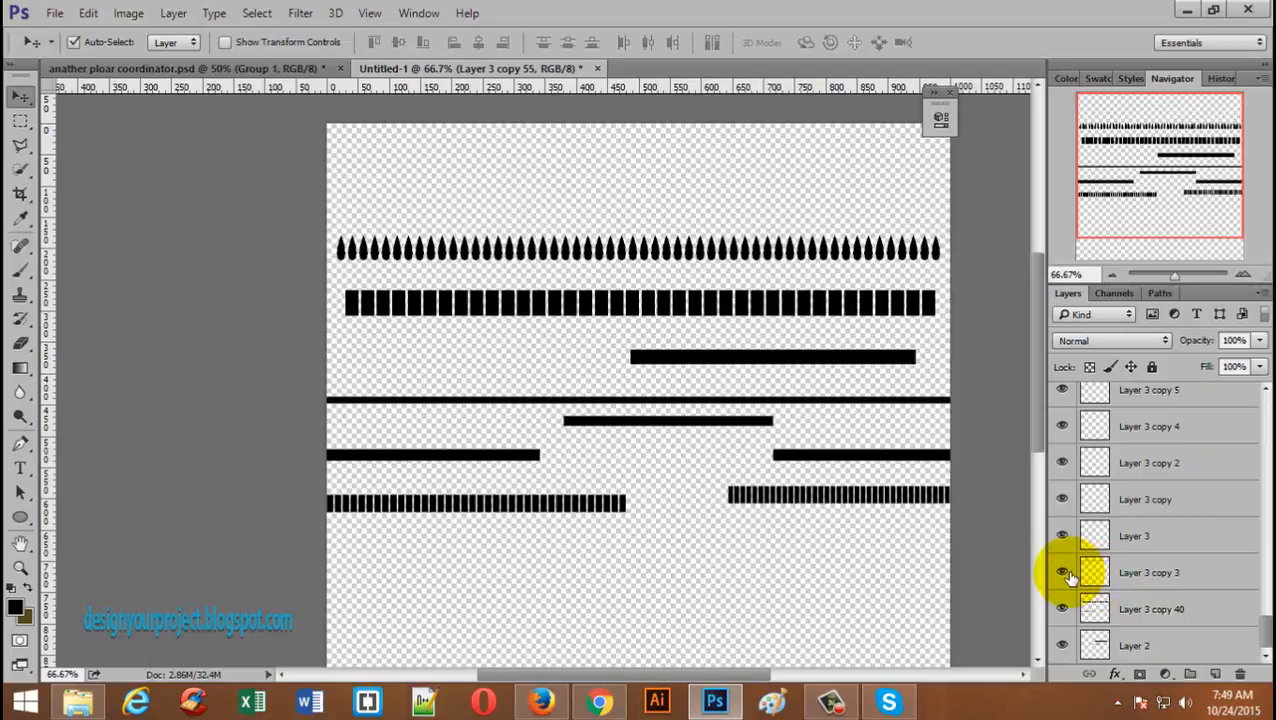
click(1064, 573)
click(1125, 533)
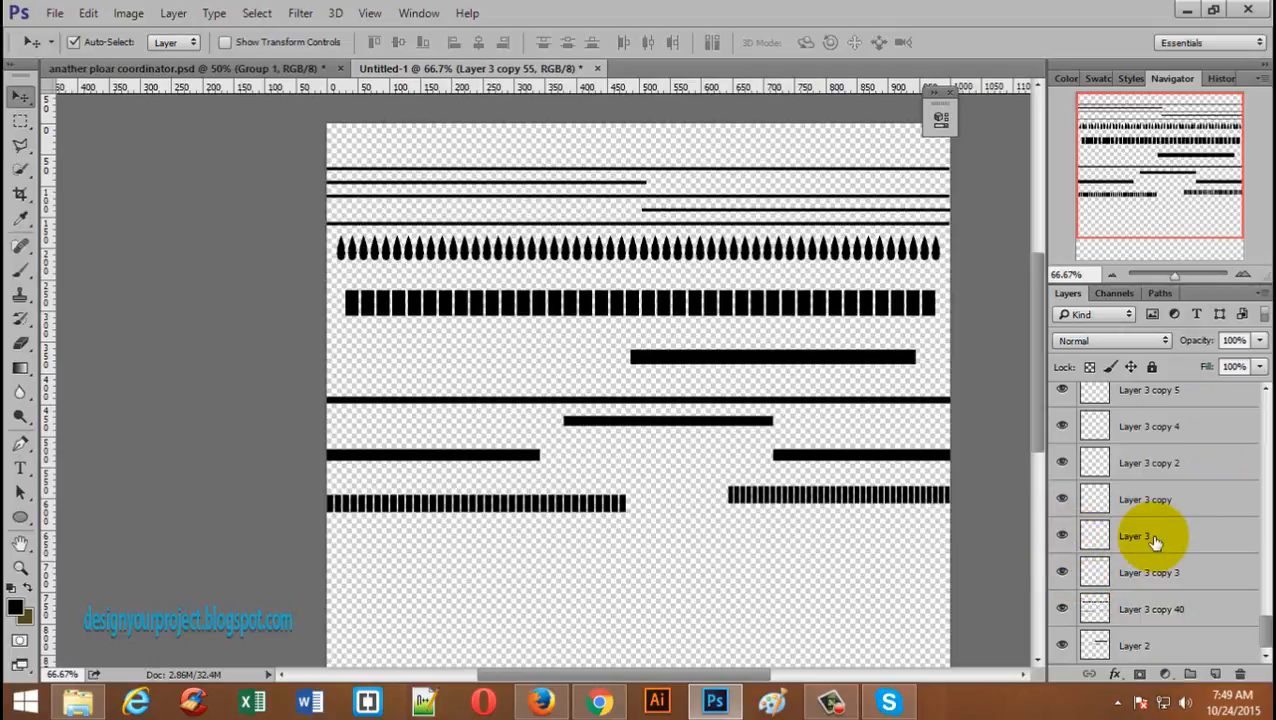
drag(1264, 628, 1253, 336)
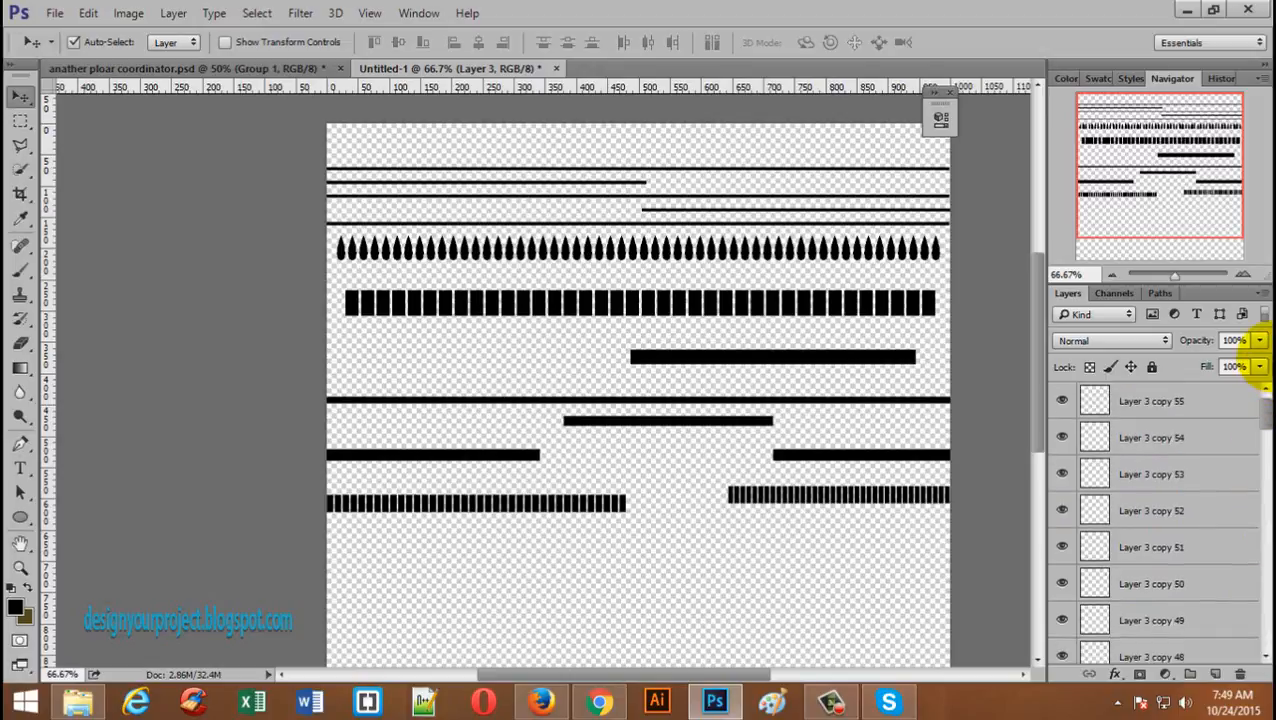
shift+click(1155, 401)
key(ctrl)
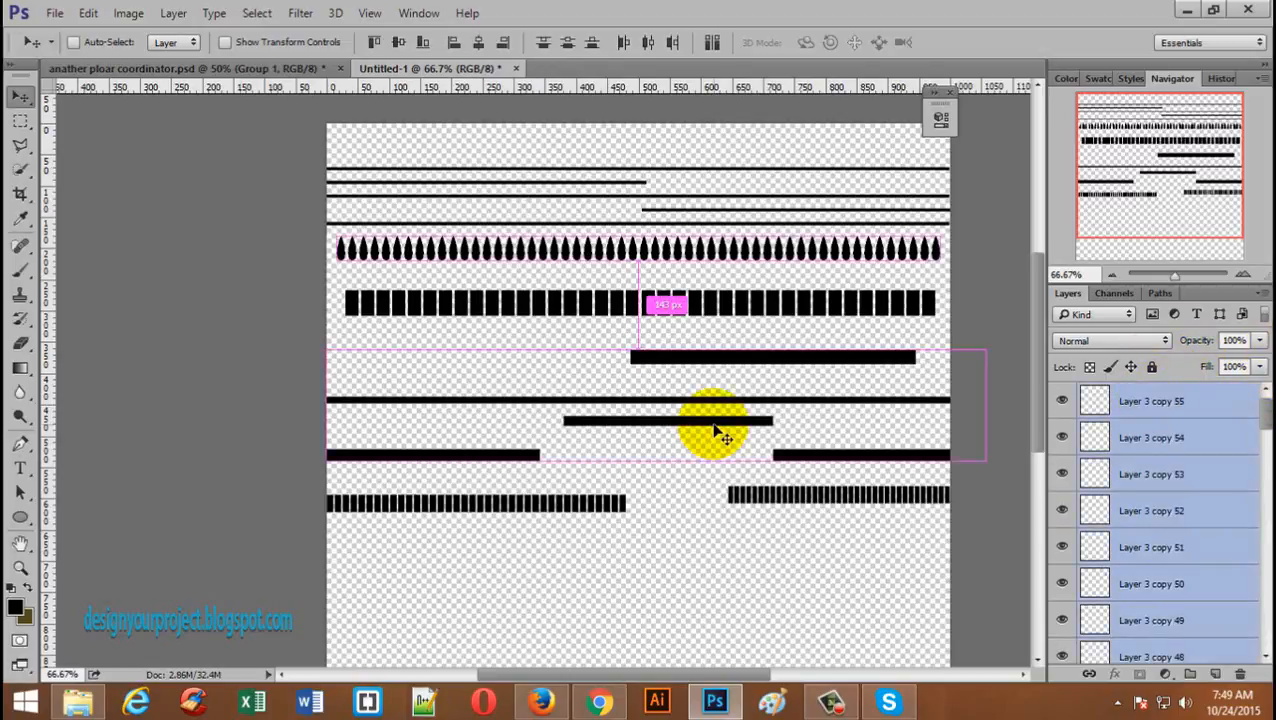
key(ctrl+e)
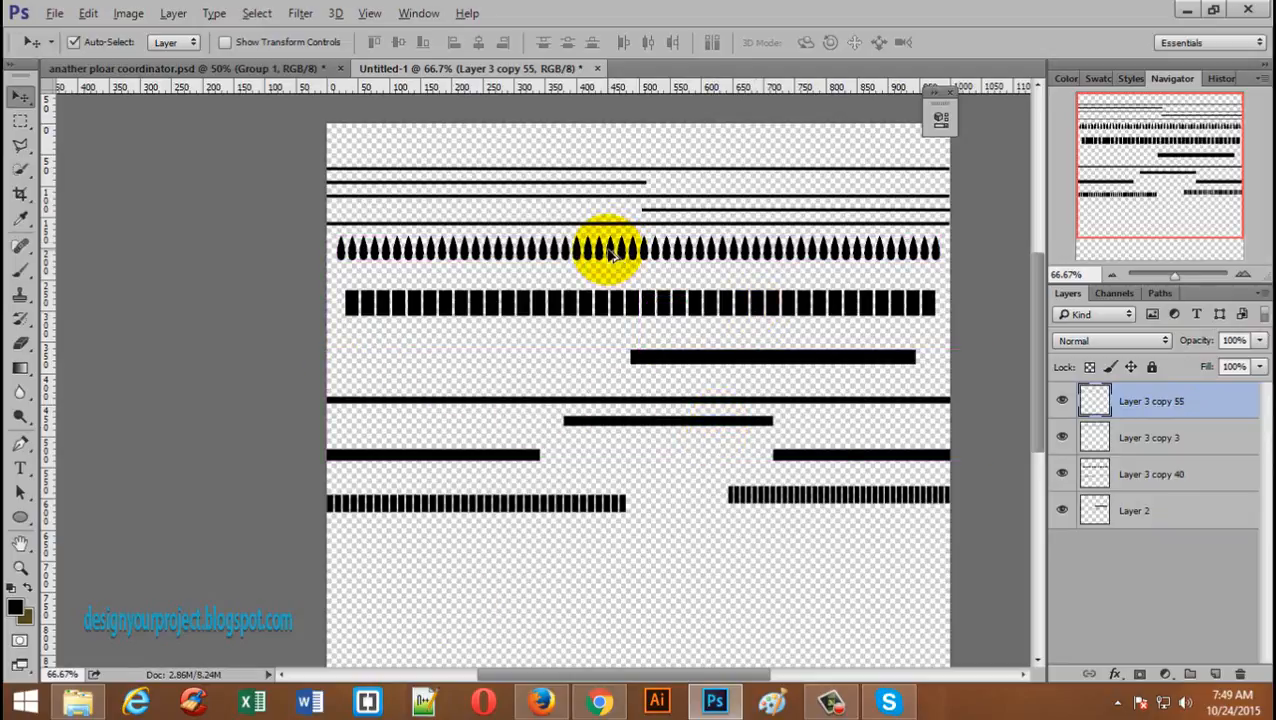
- Duplicate the teardrop row below the lower rectangle rows and scale it to about 105.7% width and 141% height
drag(608, 252, 600, 571)
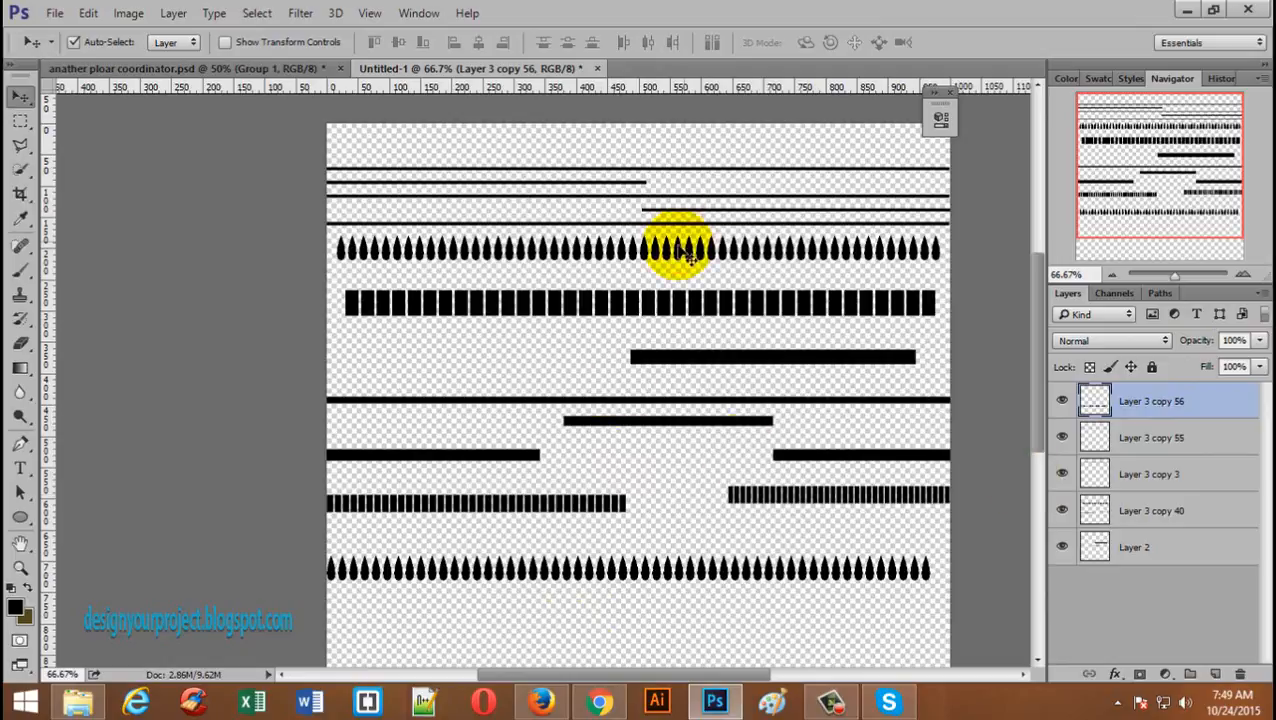
scroll(683, 430, down, 2)
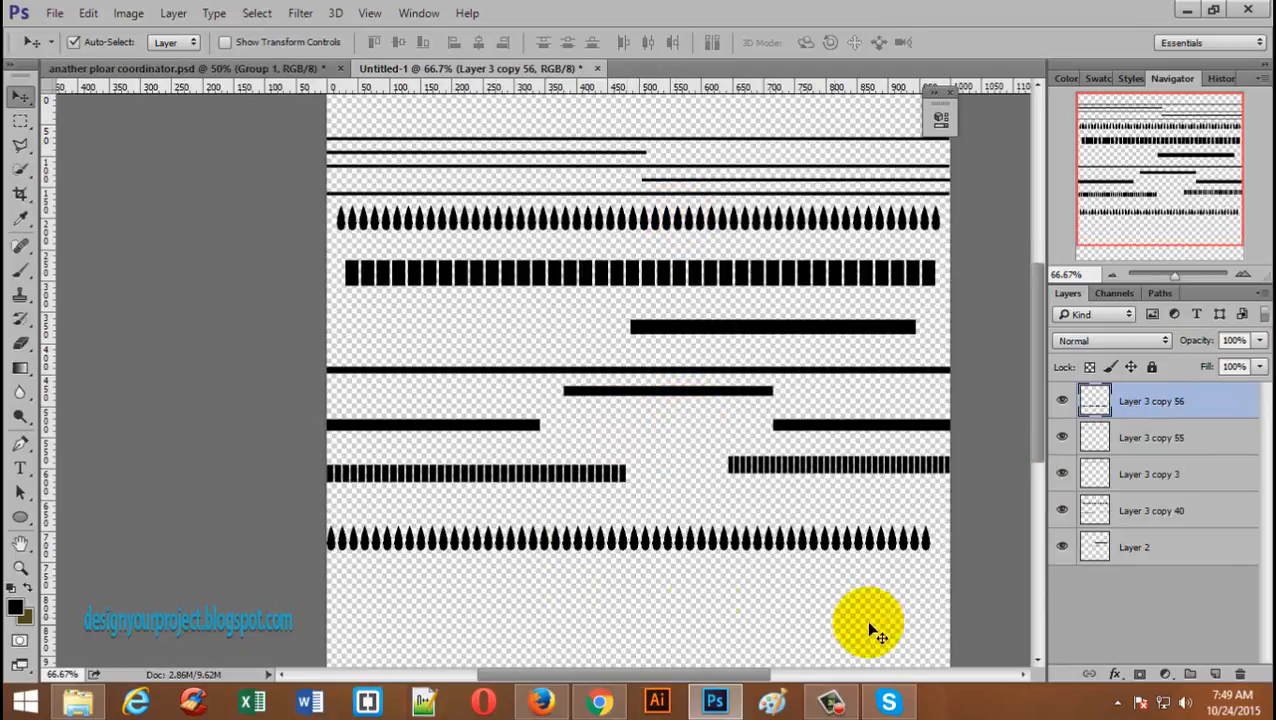
key(ctrl+t)
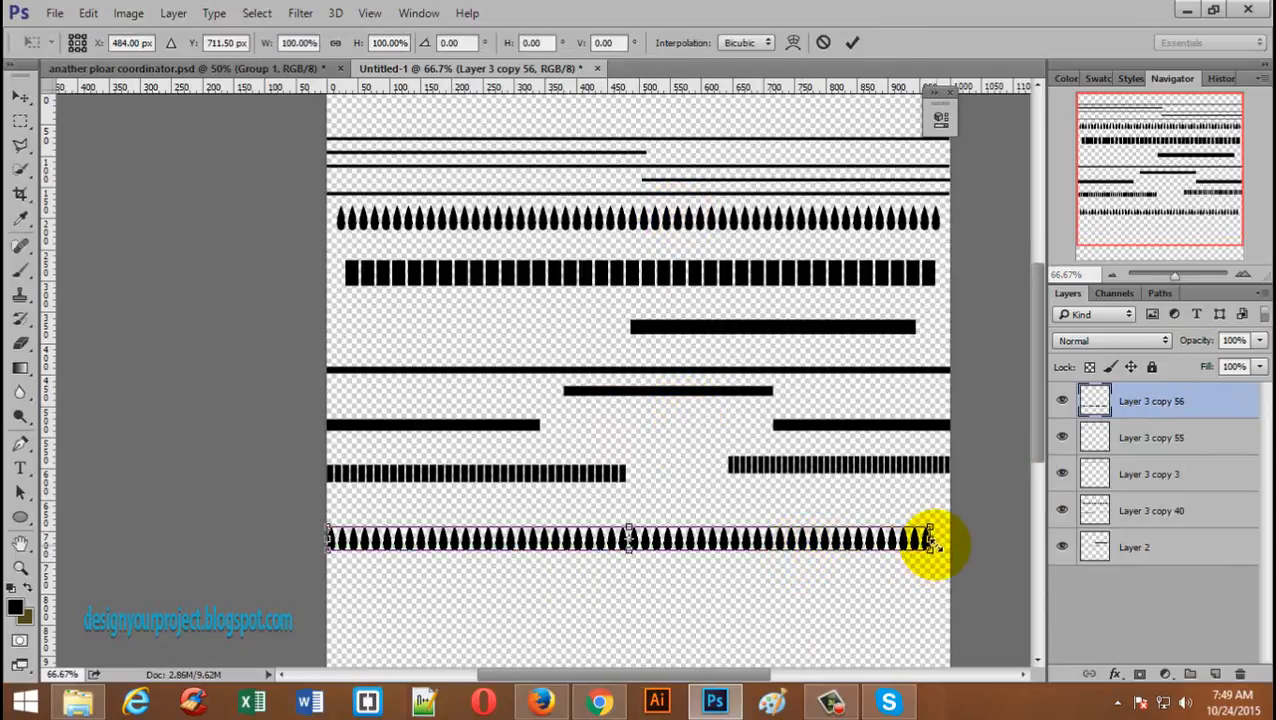
drag(930, 541, 963, 540)
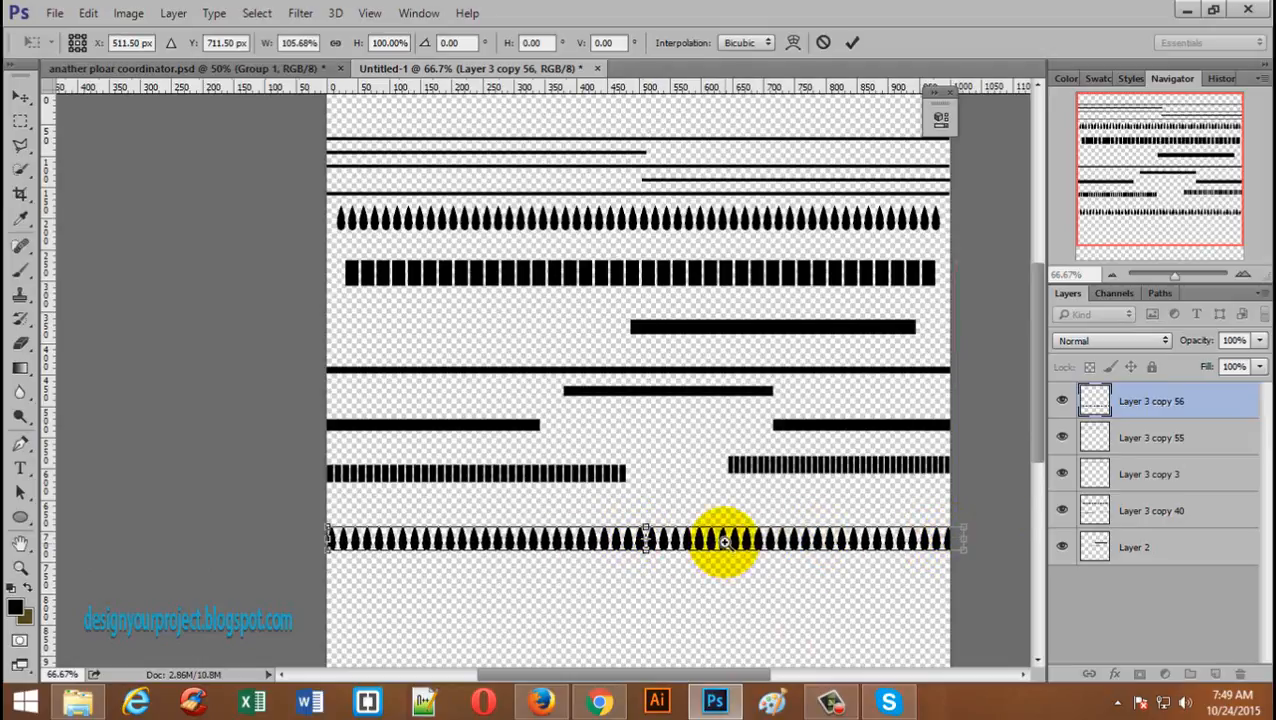
scroll(724, 541, up, 1)
scroll(704, 545, down, 2)
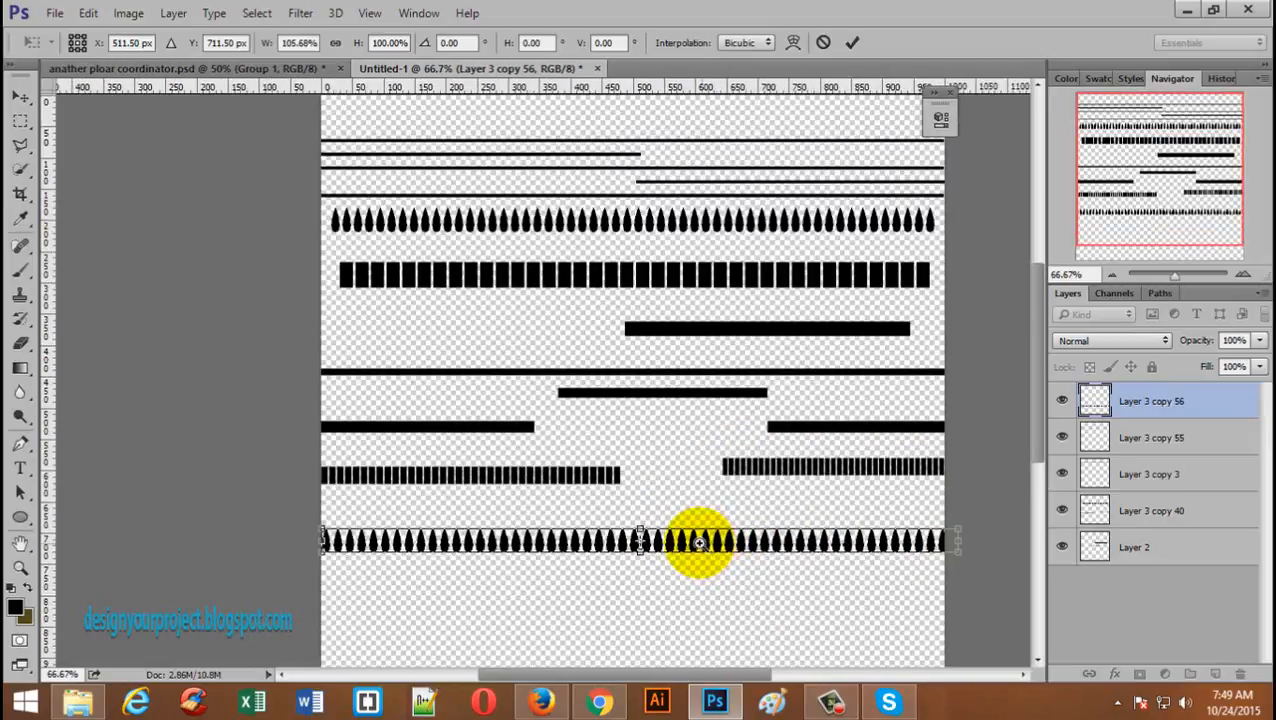
scroll(704, 545, up, 1)
scroll(704, 545, up, 1)
drag(821, 547, 732, 522)
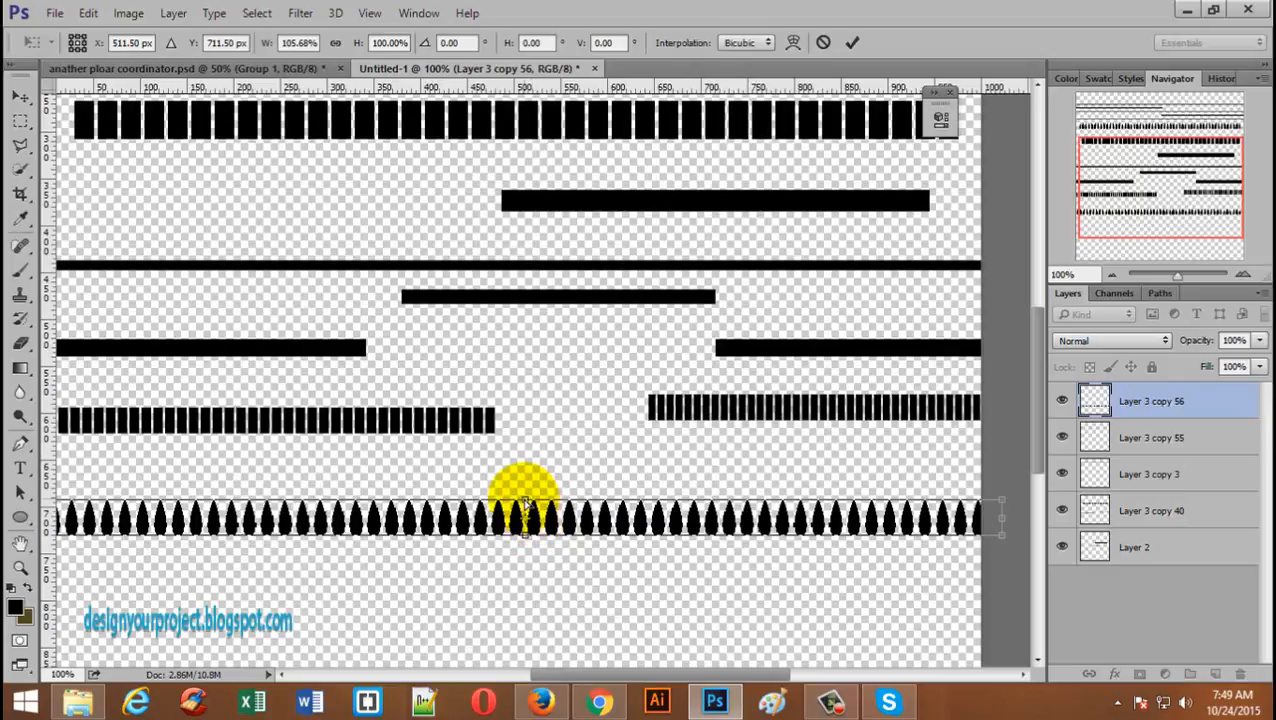
drag(525, 499, 526, 485)
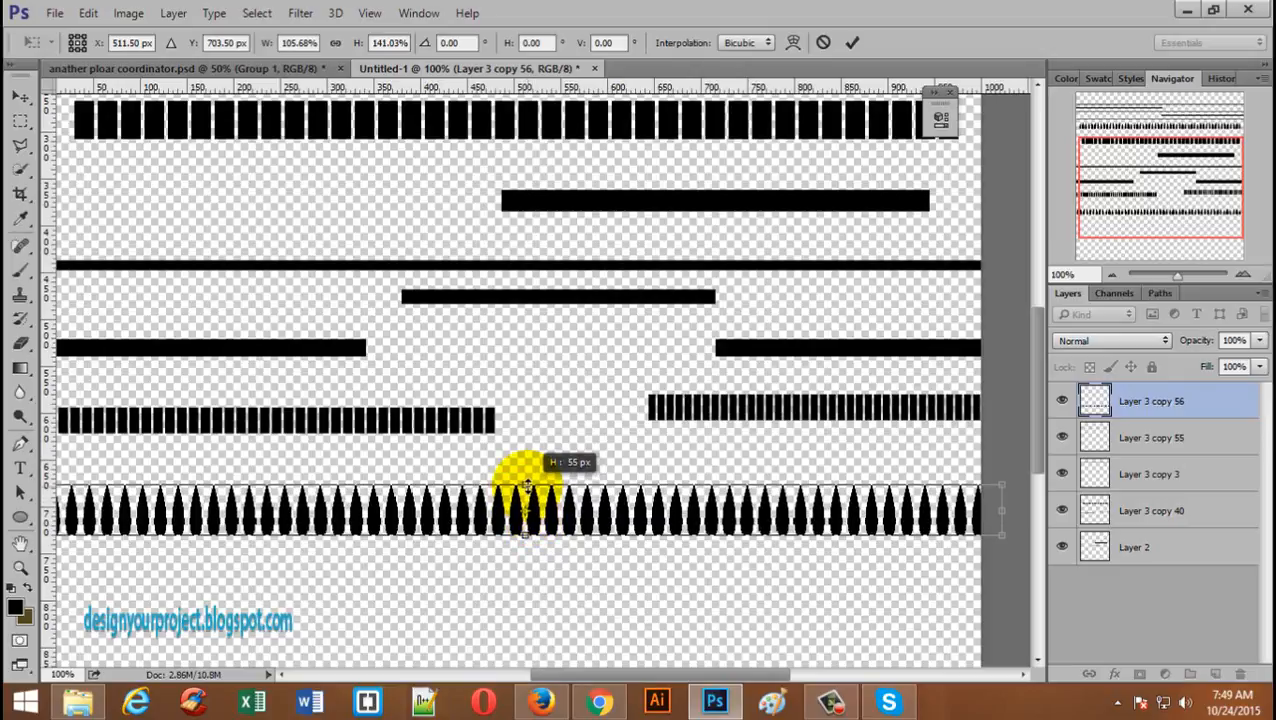
- Widen the duplicate teardrop row to about 158.6% so it extends past both canvas sides, and nudge it slightly left and down
drag(1002, 515, 1240, 510)
alt+click(381, 519)
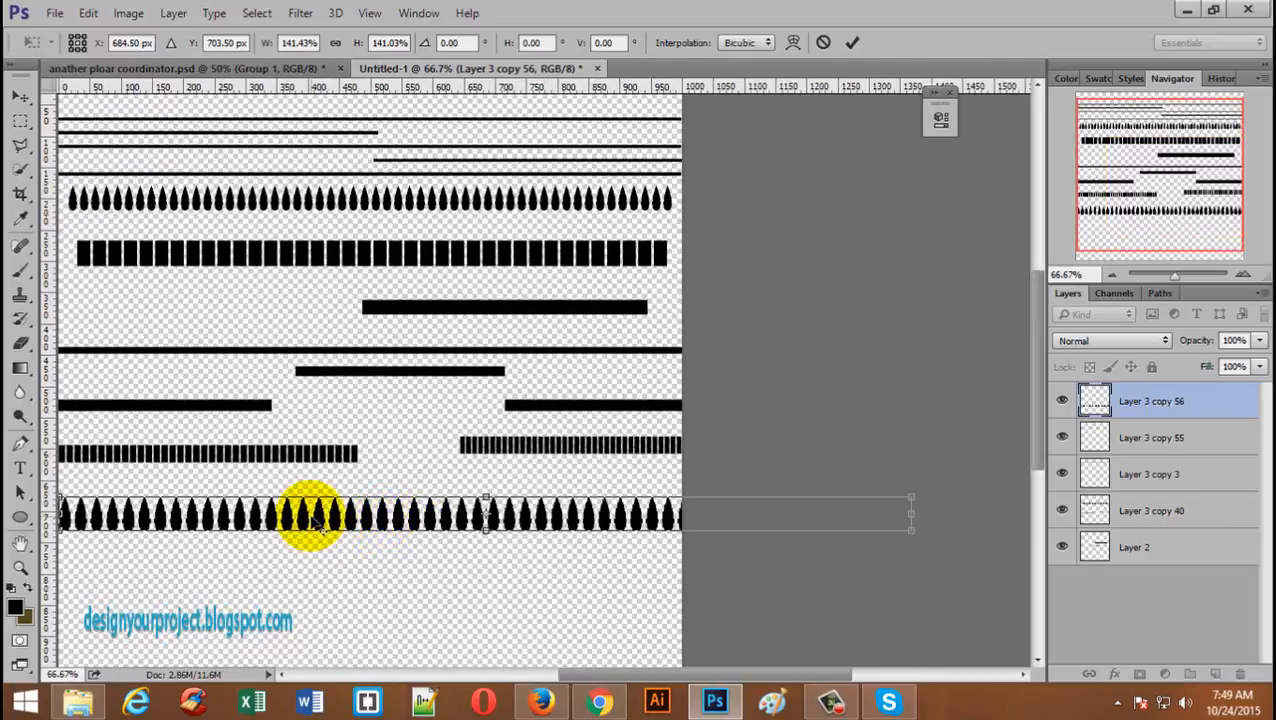
drag(285, 421, 504, 390)
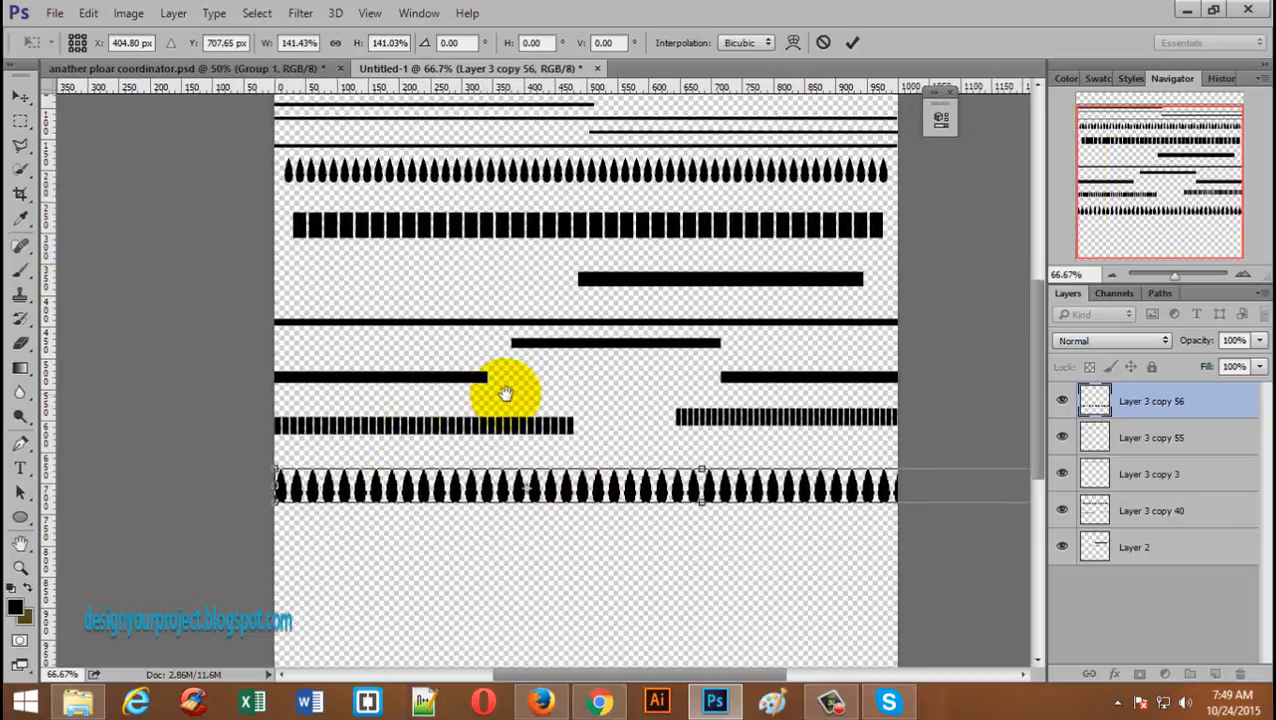
drag(272, 489, 170, 497)
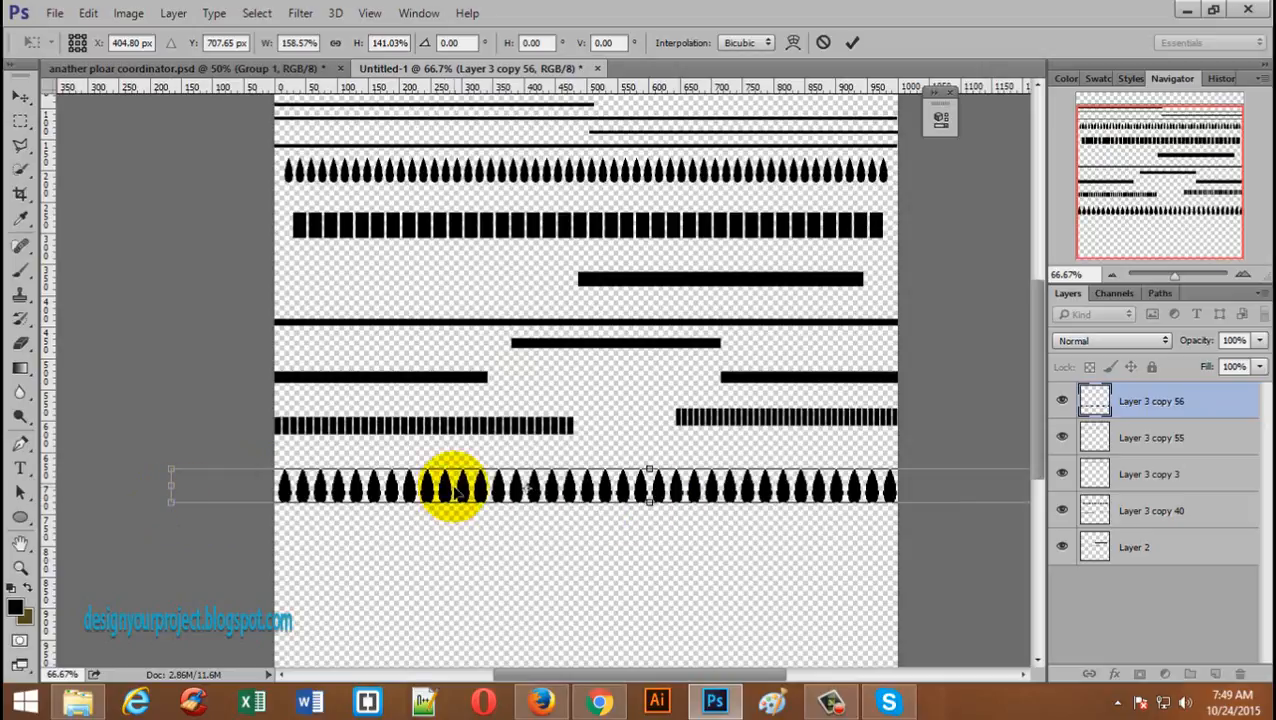
scroll(456, 490, up, 2)
scroll(456, 487, down, 1)
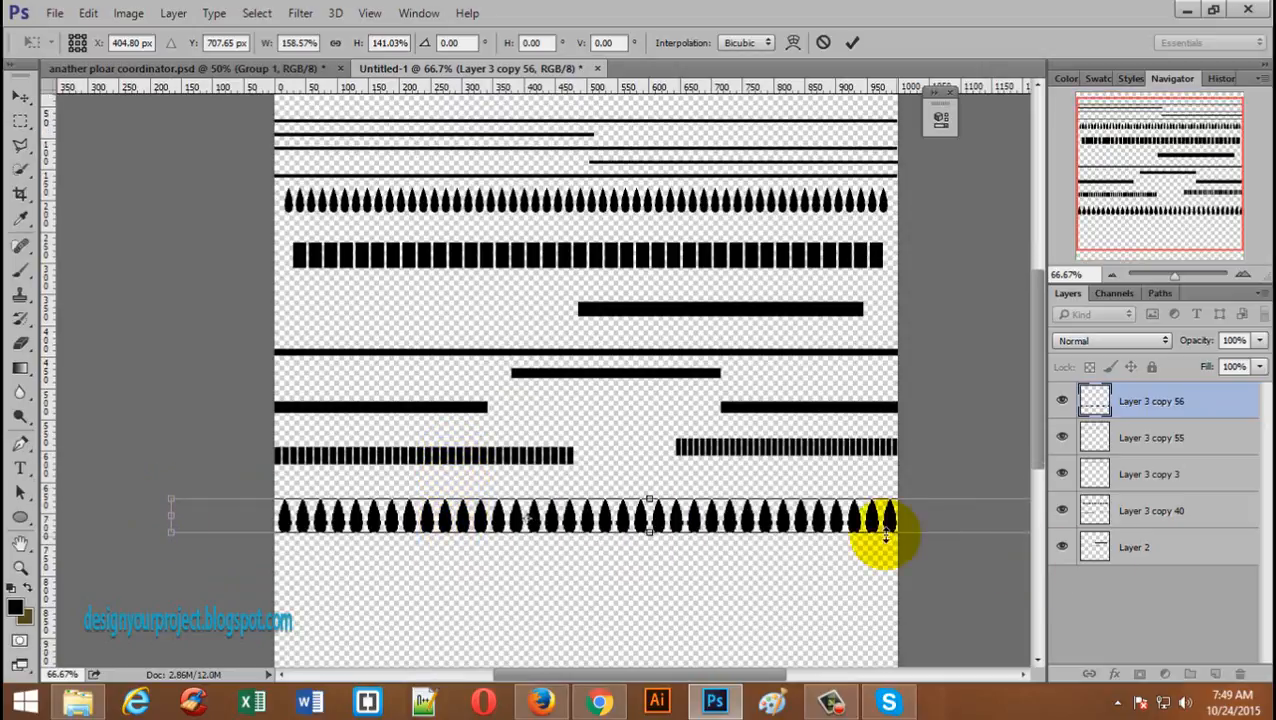
key(Left)
key(Left)
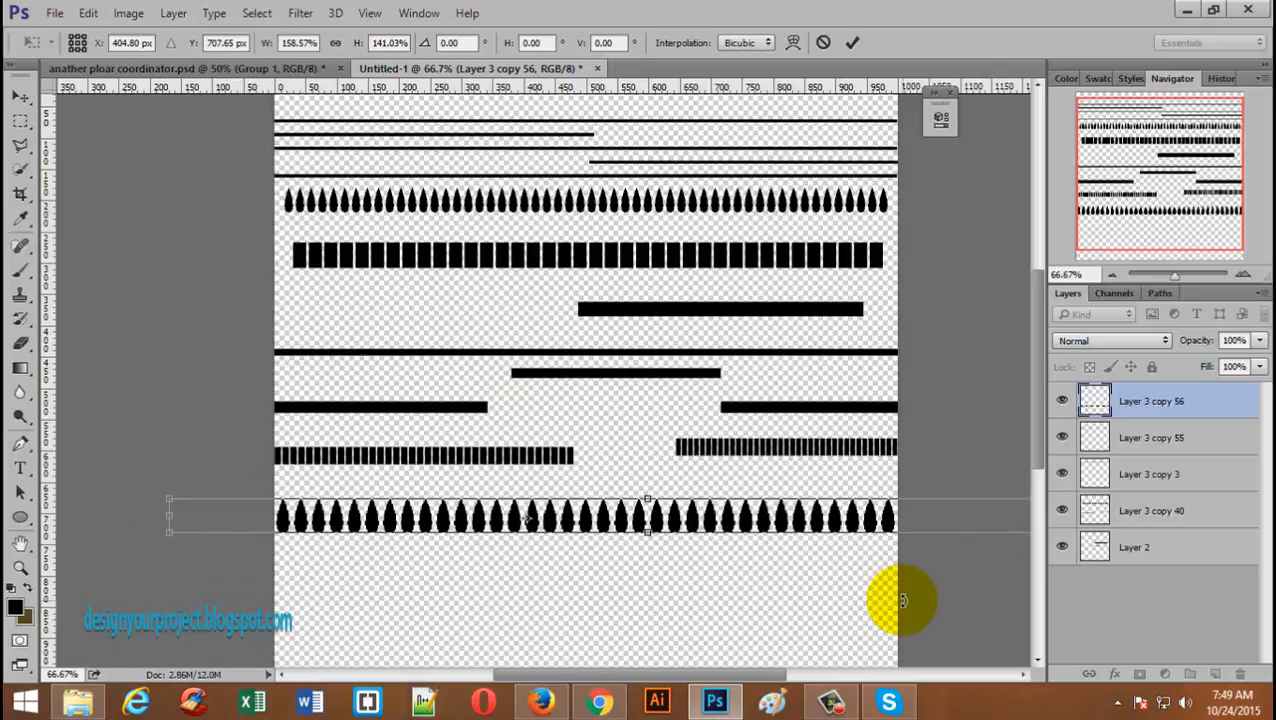
key(Down)
key(Down)
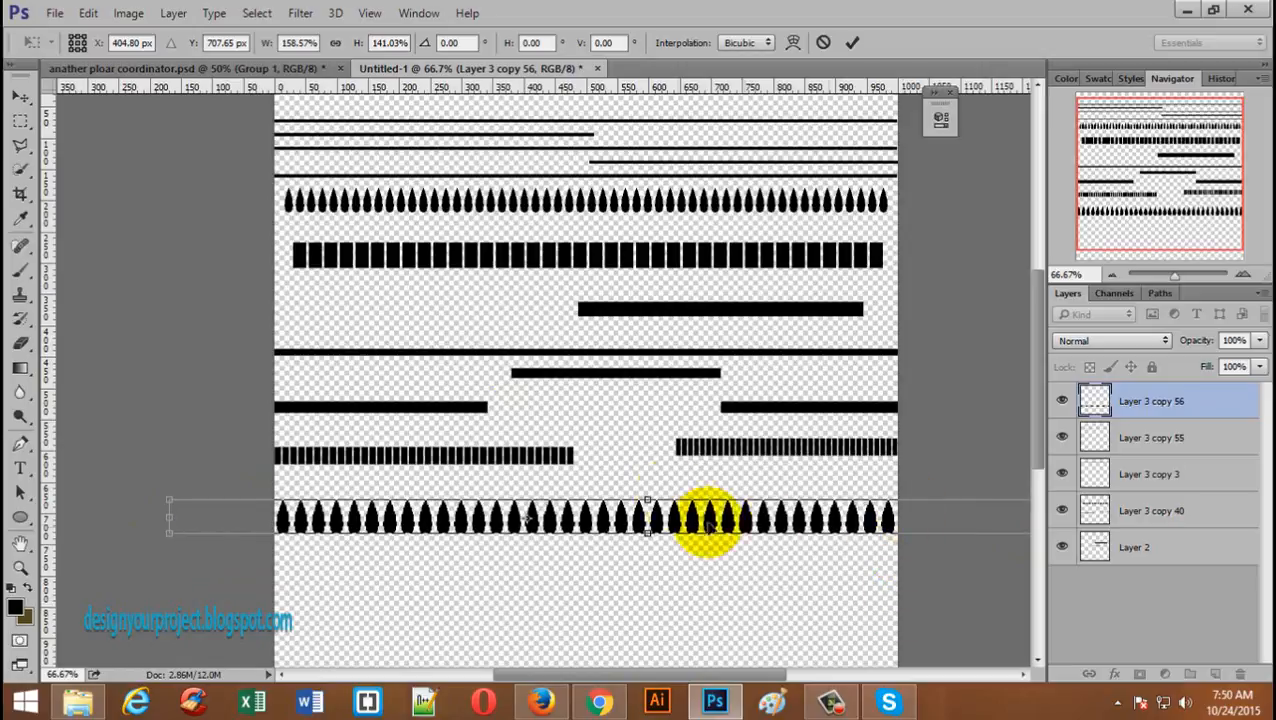
- Stretch the lower teardrop row vertically in both directions, past about 190% height, and apply the transformation
drag(649, 497, 649, 487)
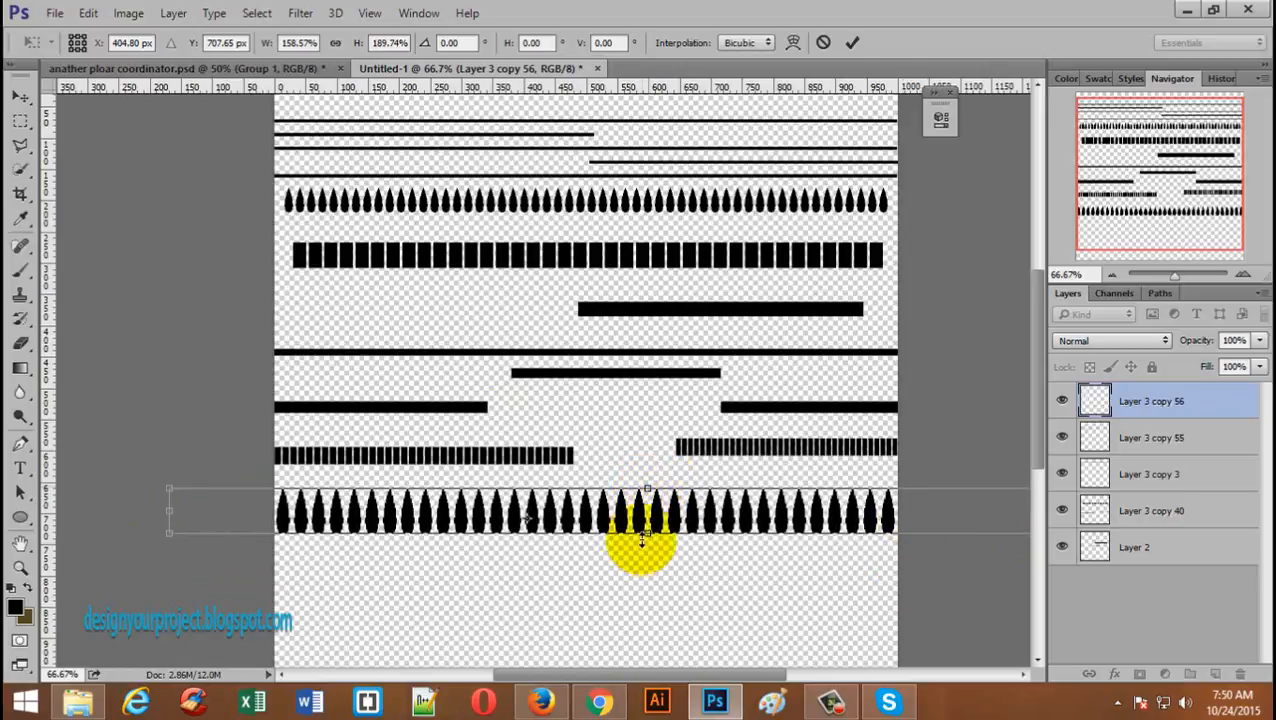
drag(647, 538, 648, 542)
click(852, 42)
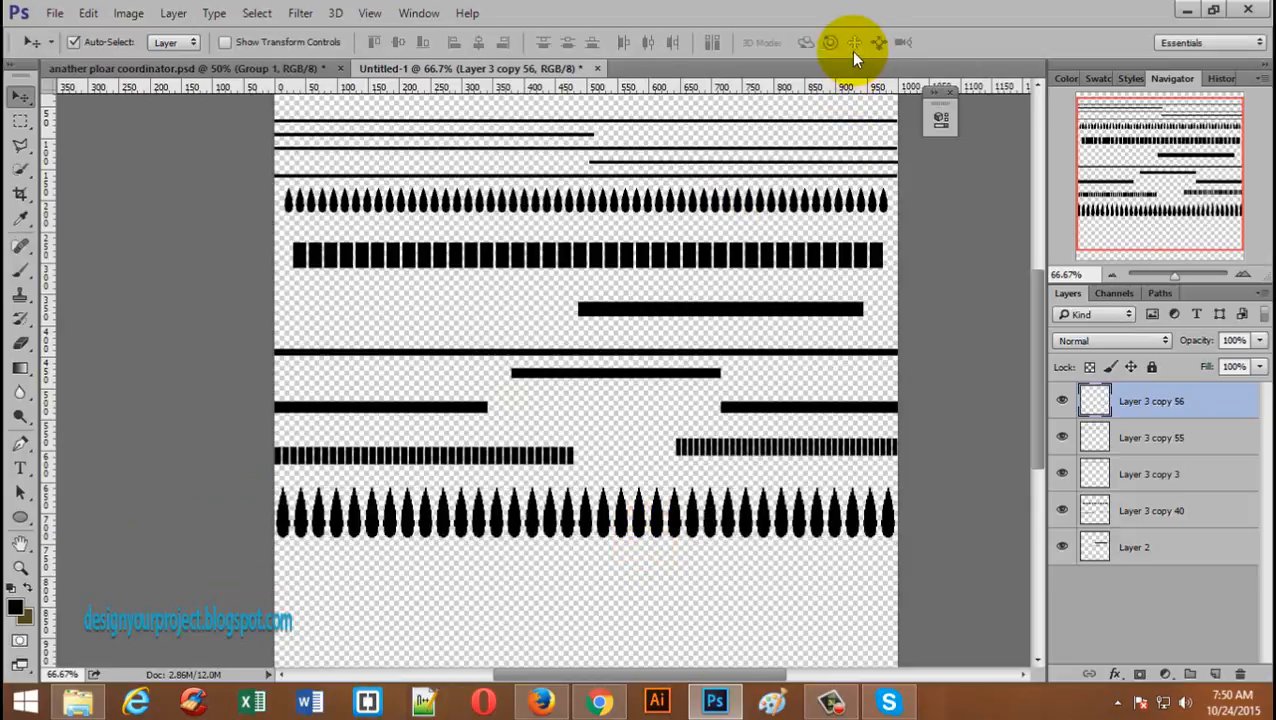
- Examine the whole pattern and compare it with the reference document anather ploar coordinator.psd
ctrl+alt+click(570, 520)
ctrl+alt+click(570, 529)
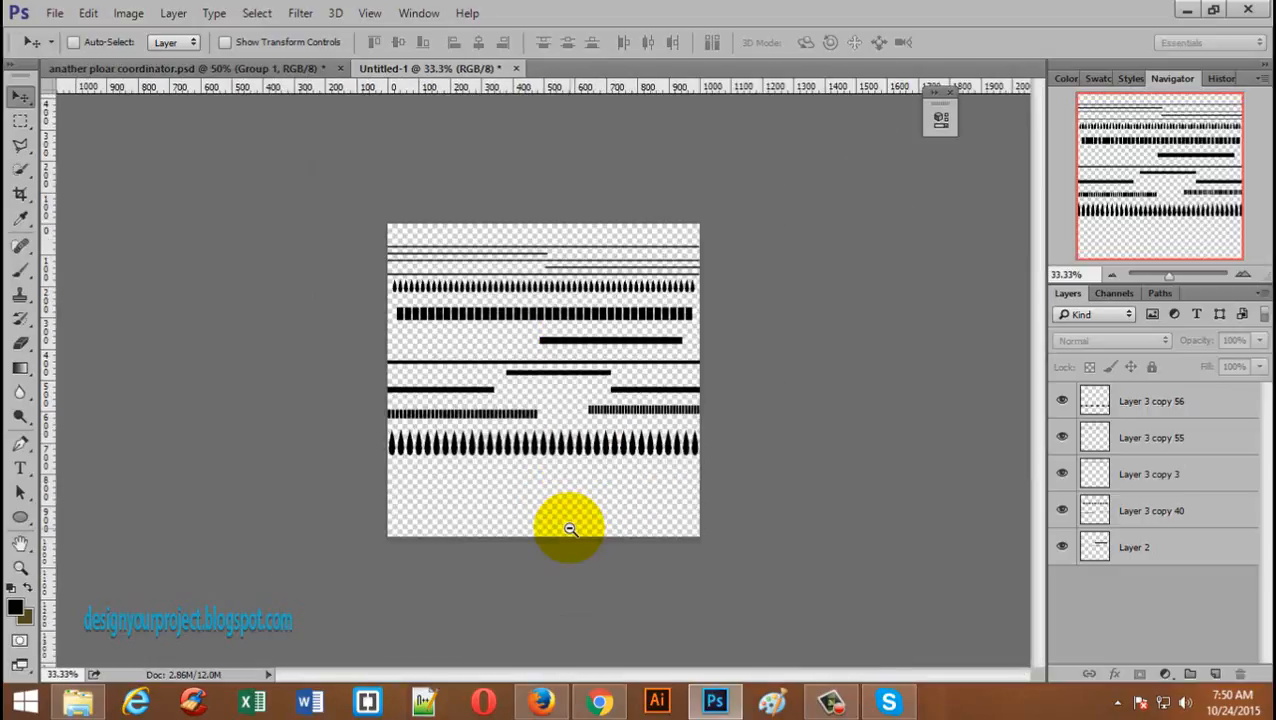
ctrl+alt+click(568, 431)
ctrl+click(568, 390)
ctrl+click(568, 390)
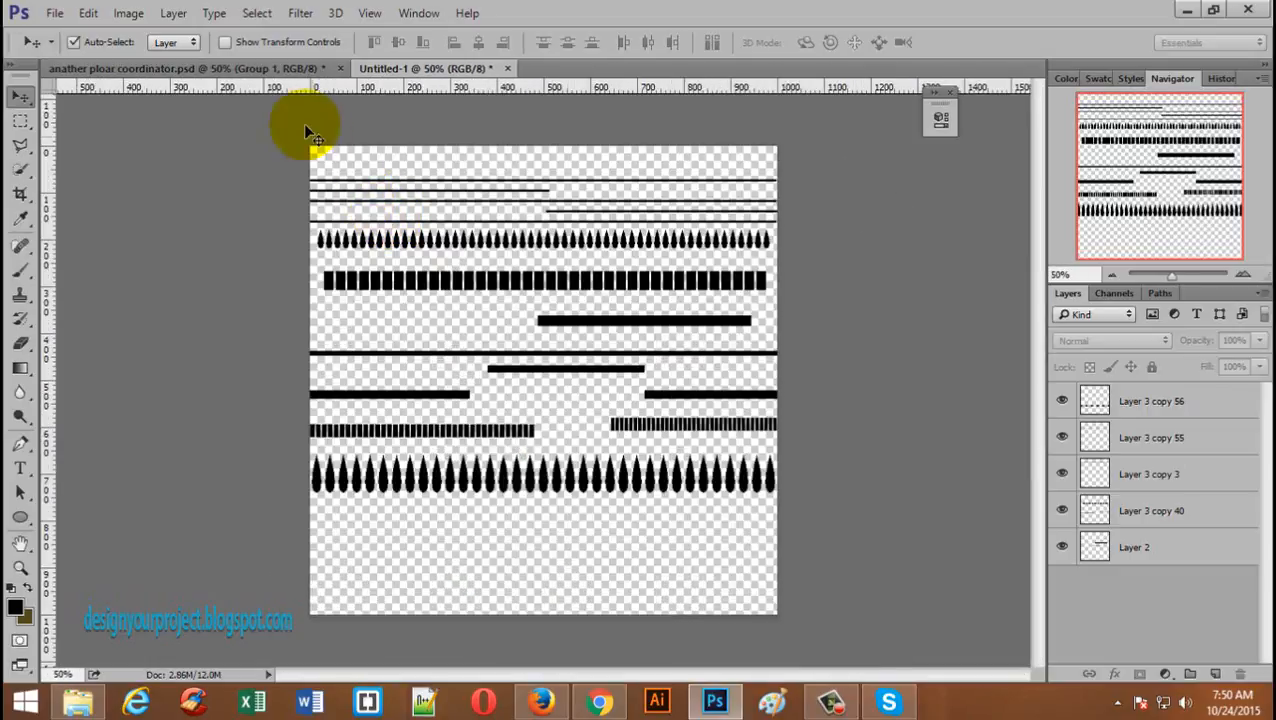
click(271, 66)
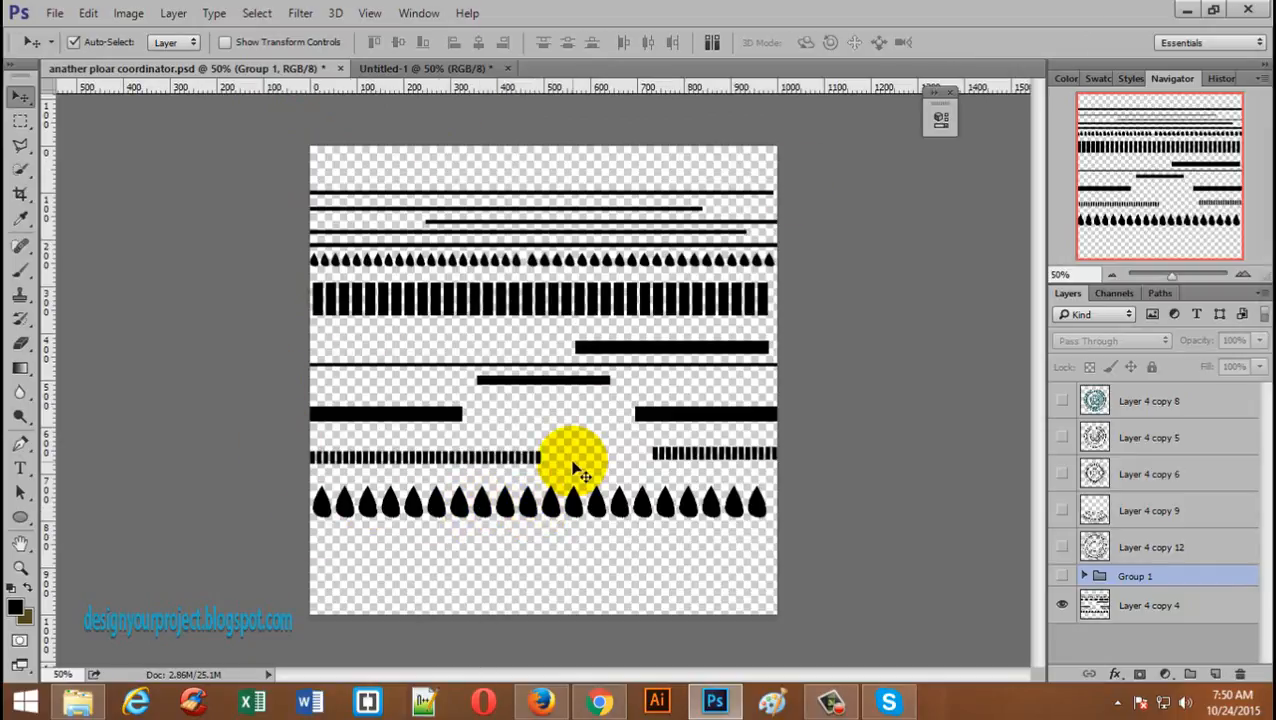
click(421, 68)
- Delete the enlarged lower teardrop row and try to place a new duplicate of the upper teardrop row
key(ctrl+plus)
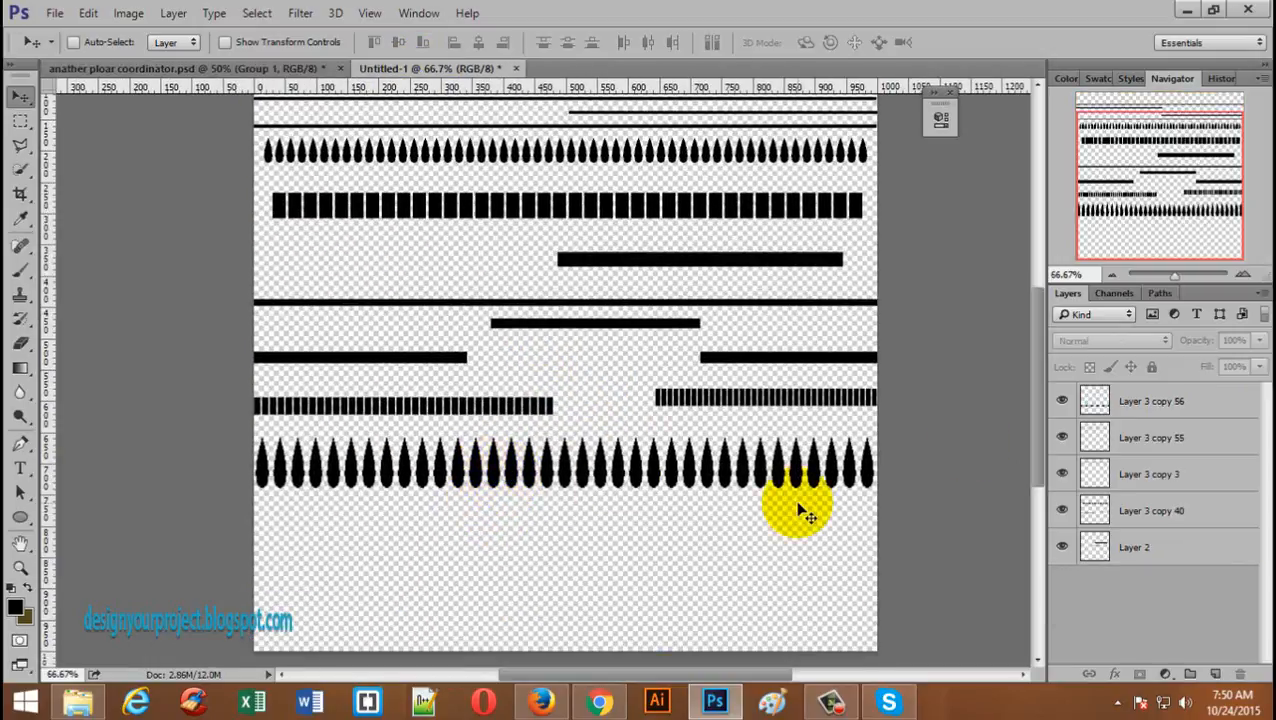
ctrl+click(800, 498)
key(Delete)
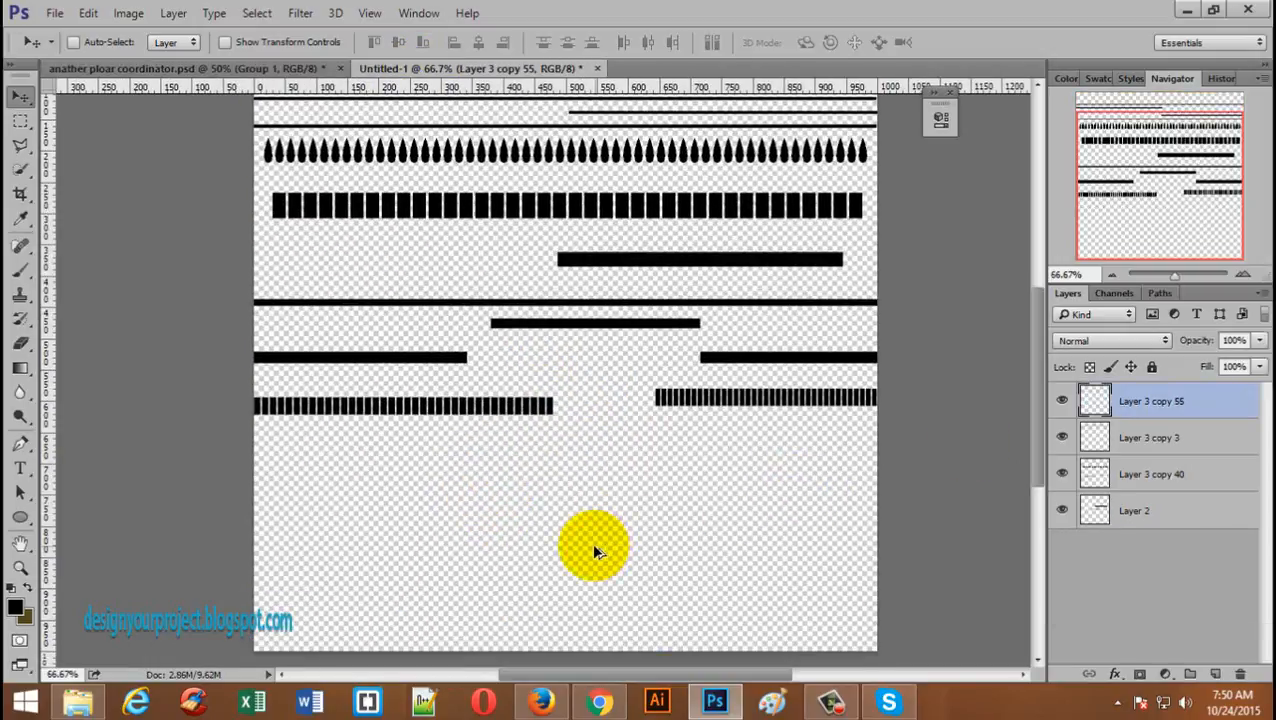
drag(632, 150, 622, 372)
click(57, 164)
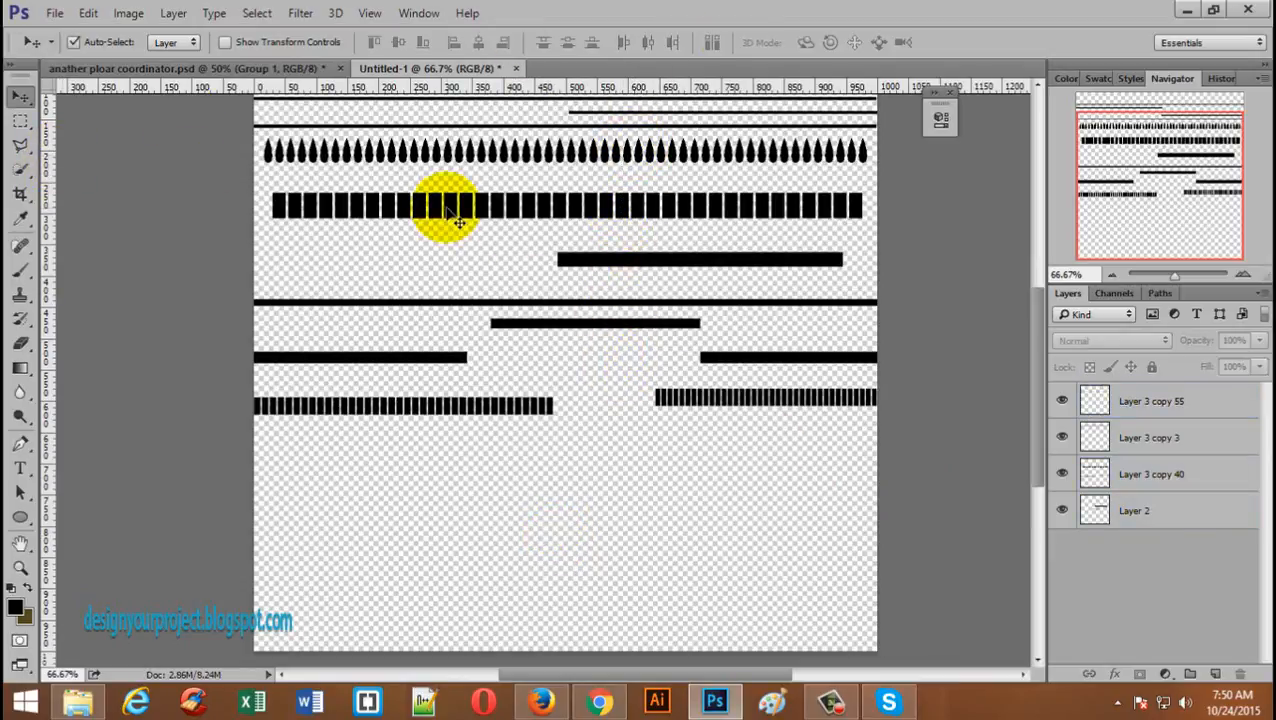
- Place a duplicate of the upper teardrop row below the short rectangle rows and load its outline as a selection
drag(487, 152, 468, 446)
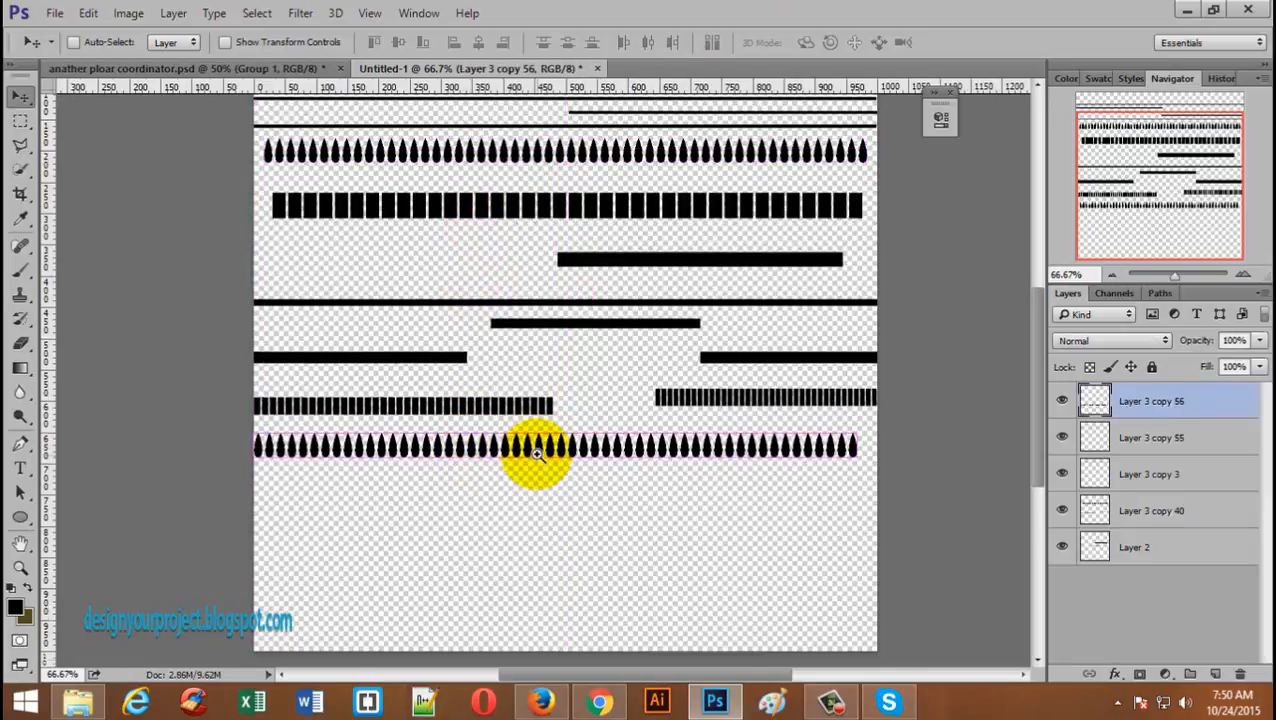
click(537, 453)
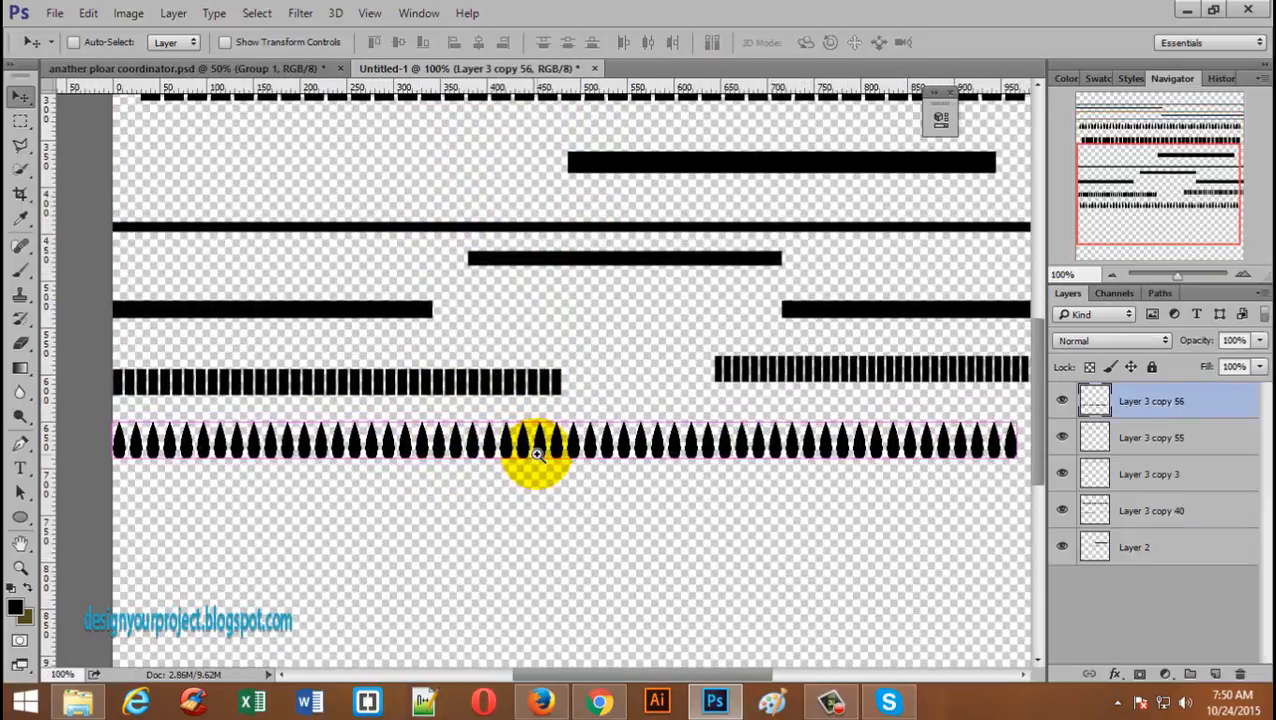
ctrl+click(1097, 404)
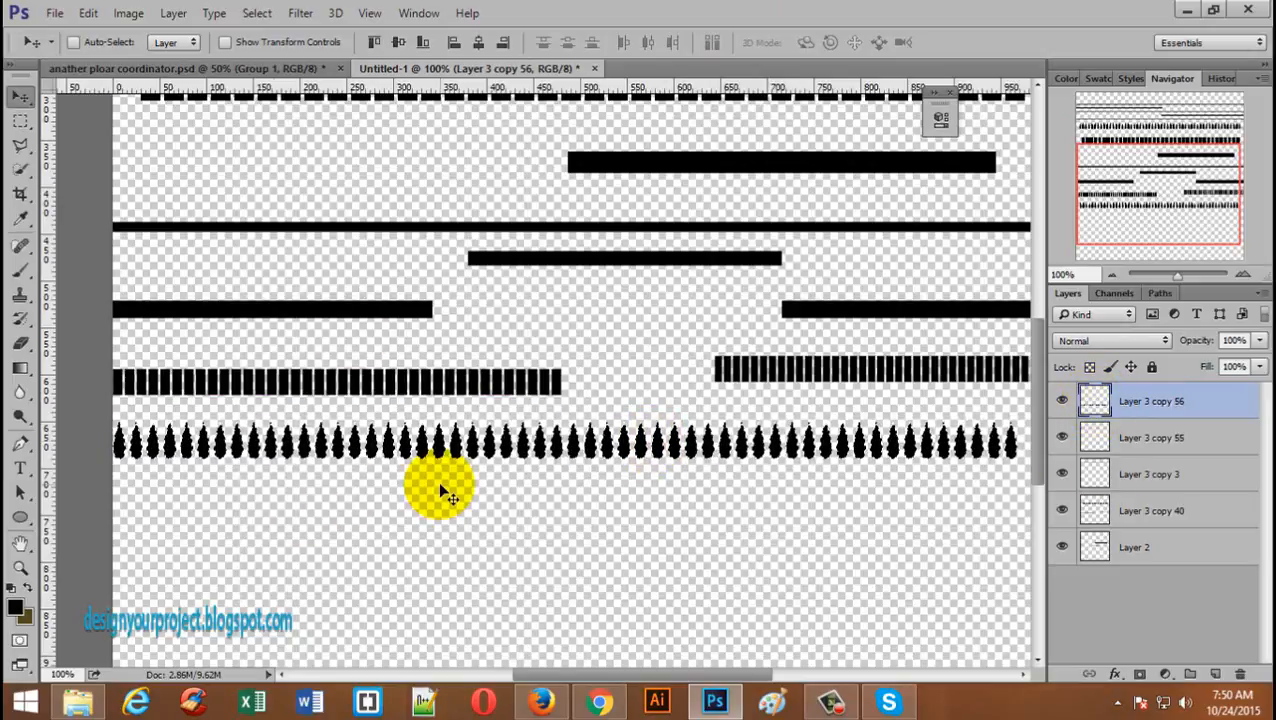
- Try stretching the duplicate teardrop row vertically to about 179.5% height, deselect it, and delete the row
key(ctrl+t)
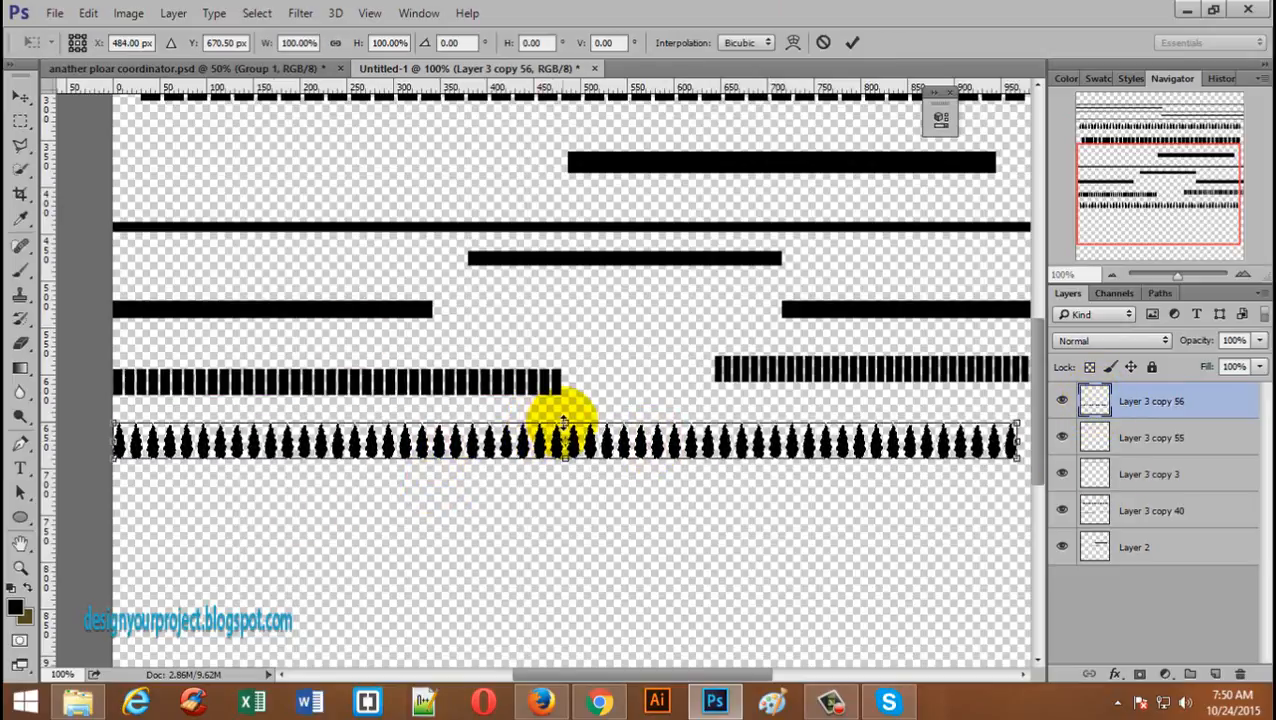
drag(564, 424, 562, 411)
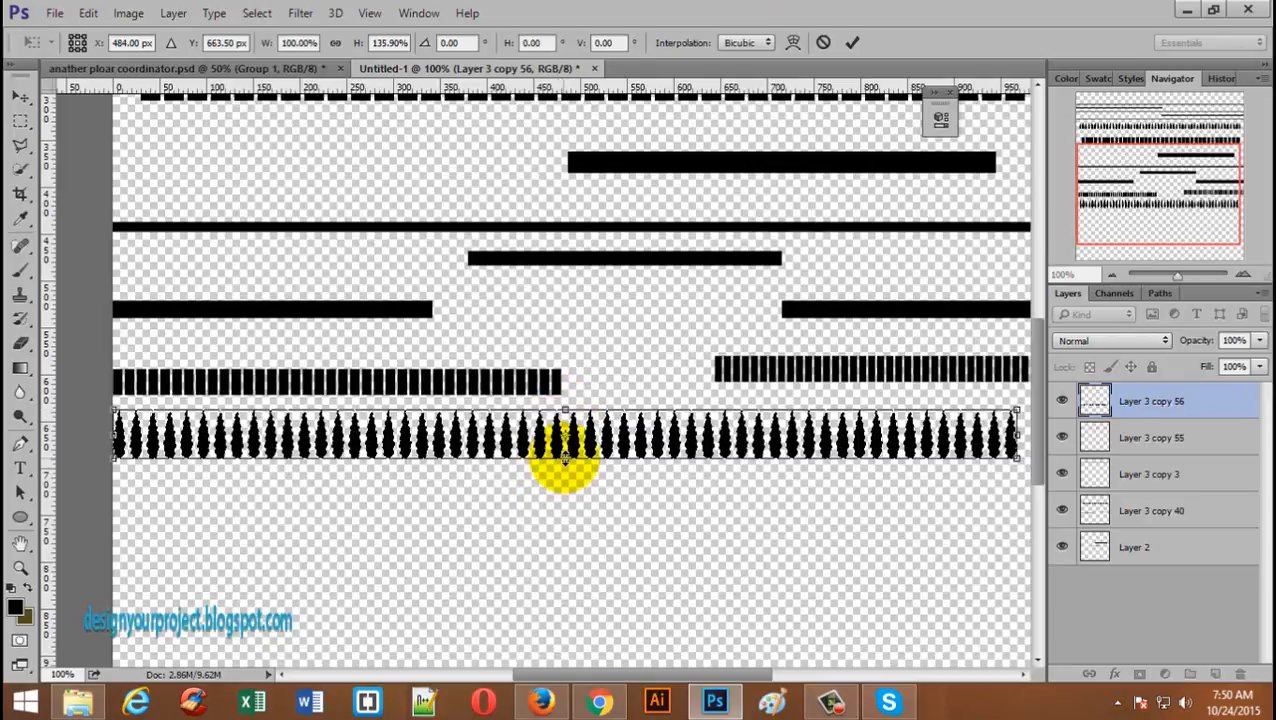
drag(566, 458, 620, 462)
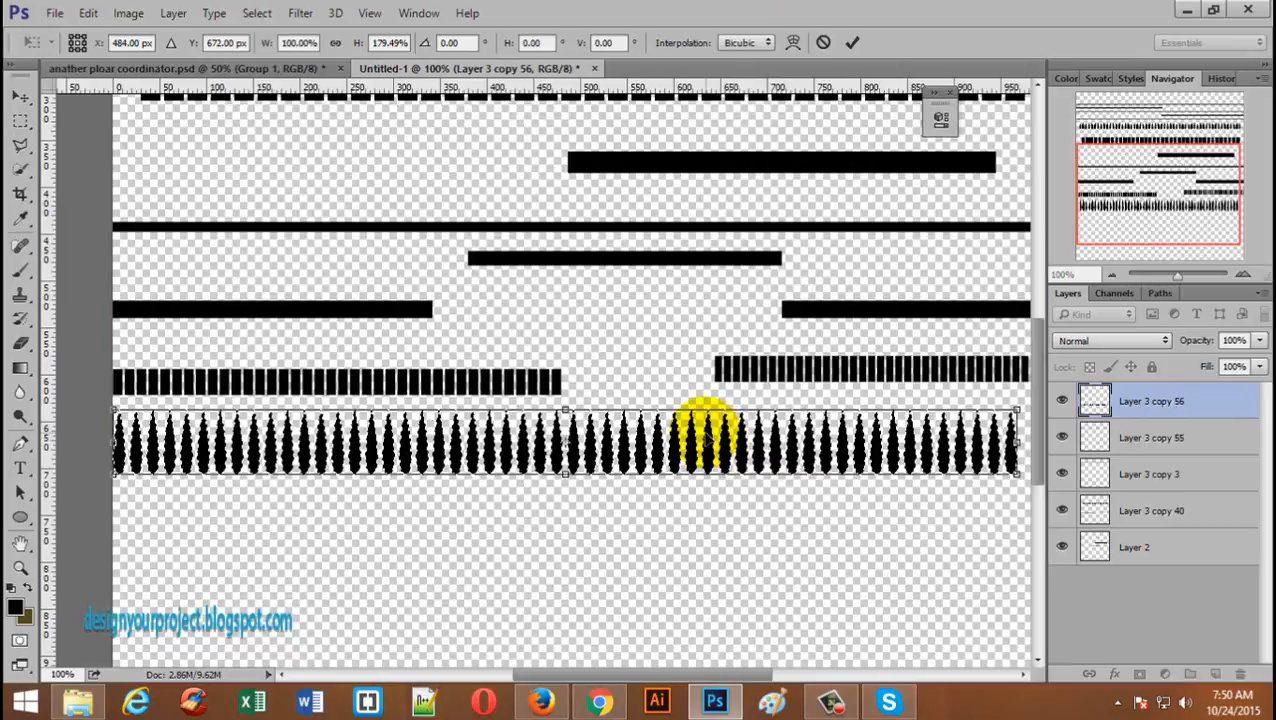
click(852, 42)
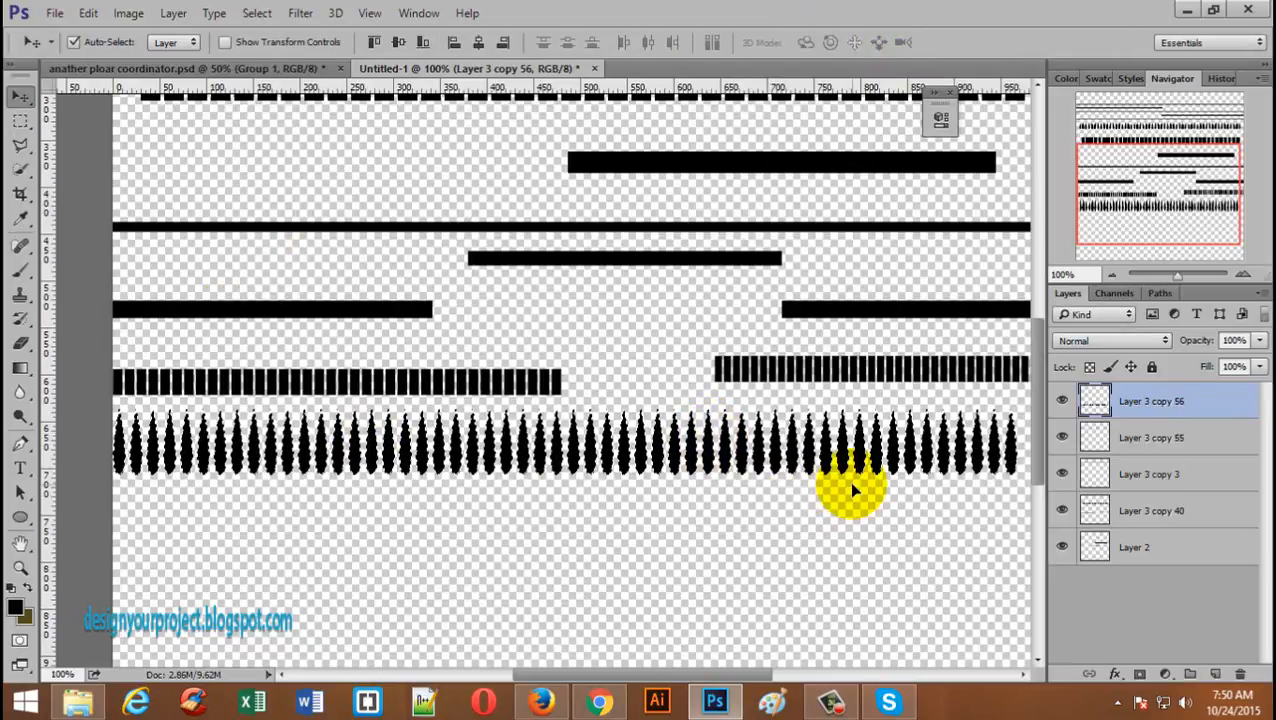
key(ctrl+d)
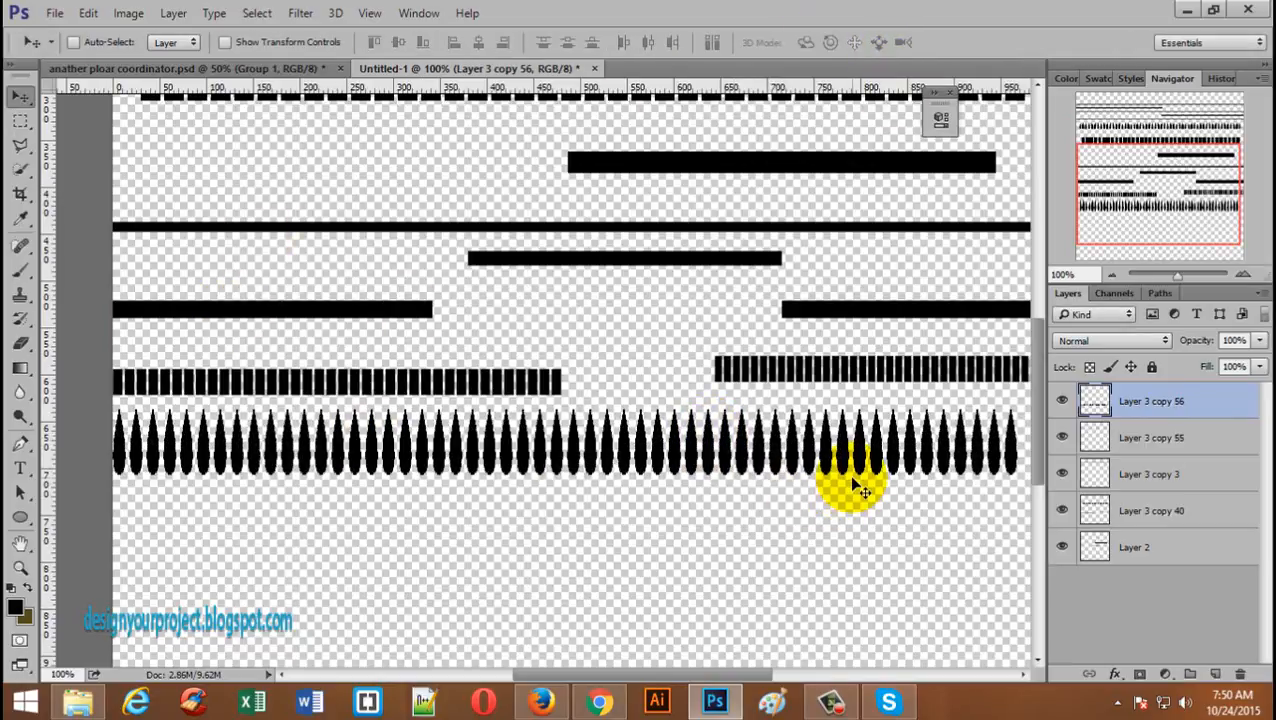
key(Delete)
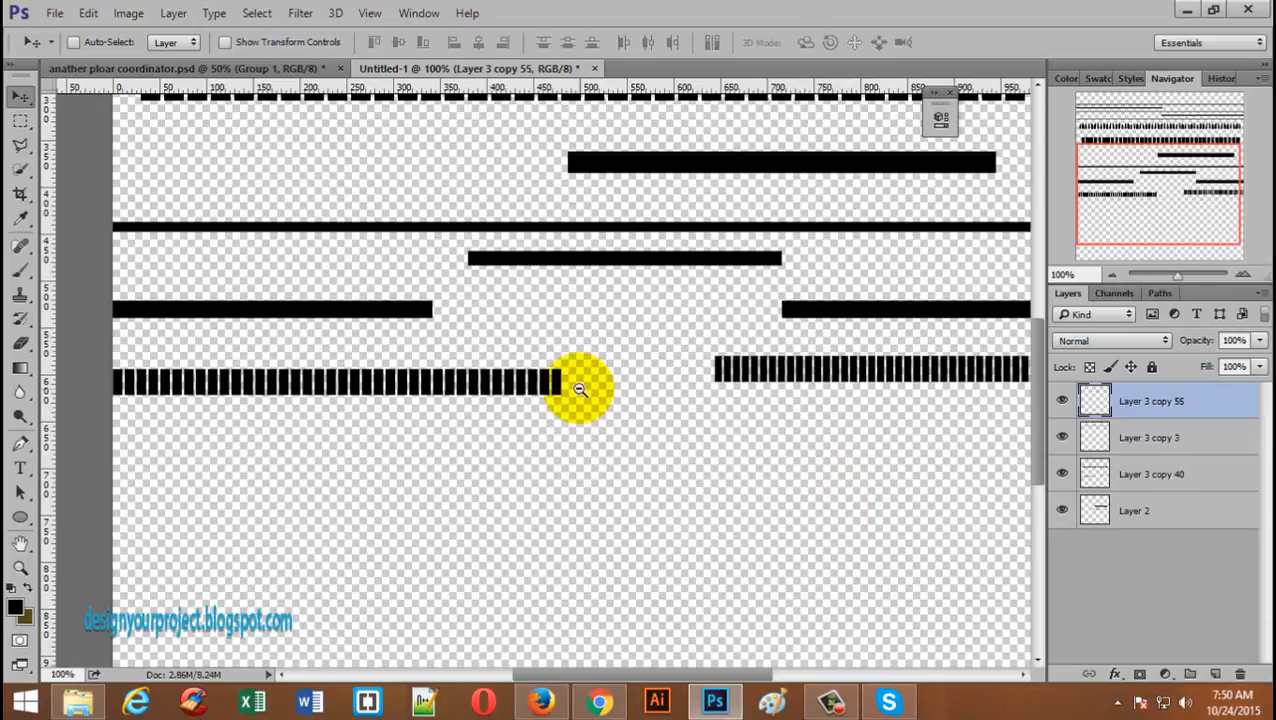
- On a new layer, draw a closed teardrop path with the Pen tool, about 108 px tall, beneath the start of the left rectangle row
alt+click(578, 387)
click(73, 42)
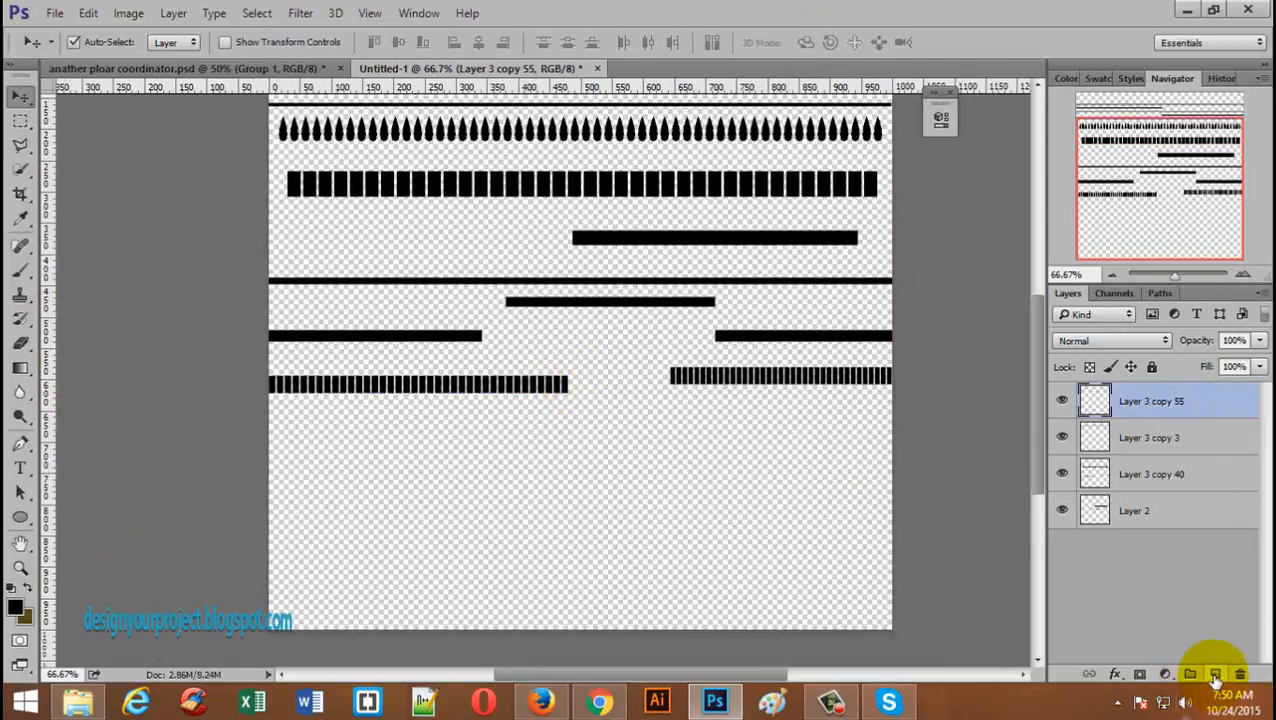
click(1215, 675)
click(21, 444)
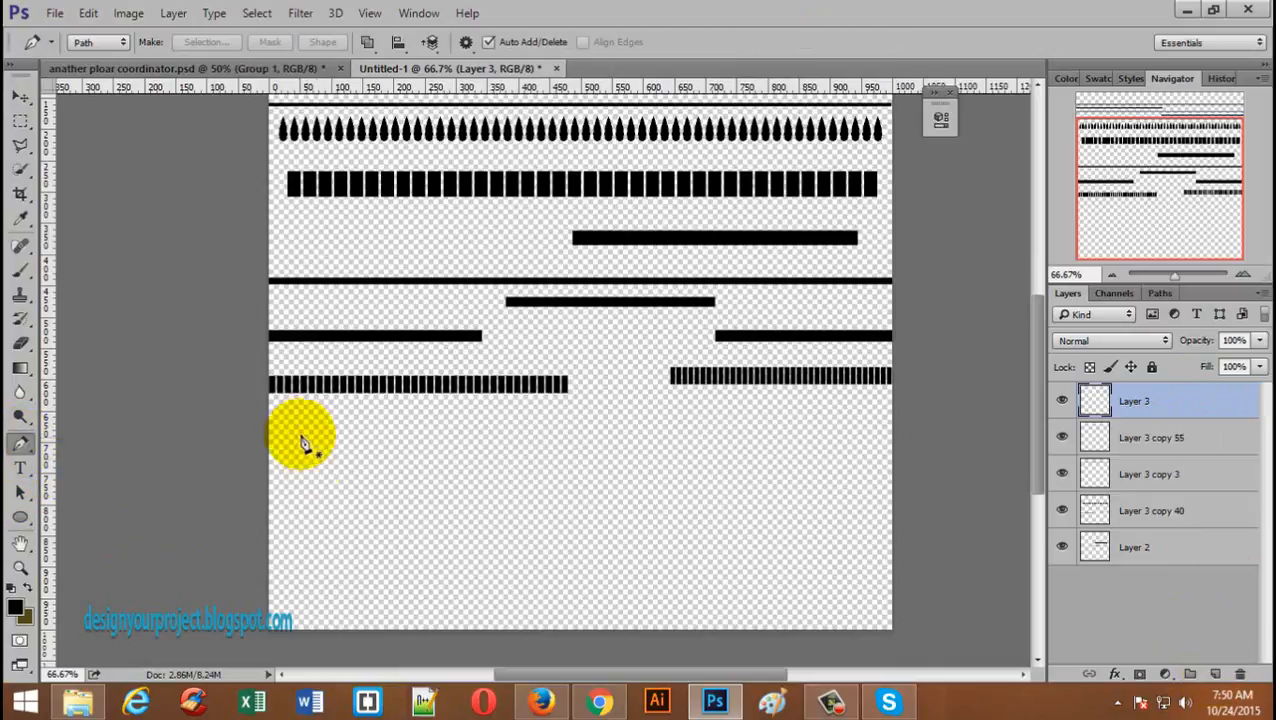
scroll(307, 430, up, 1)
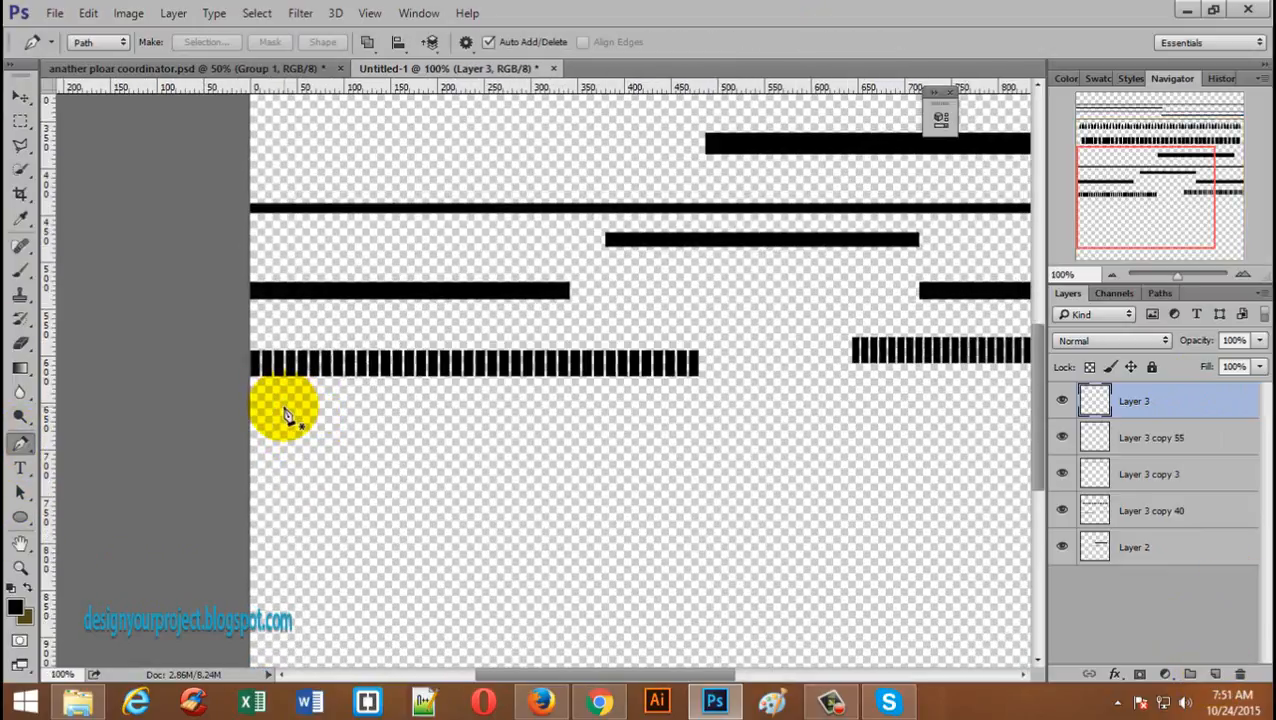
click(282, 422)
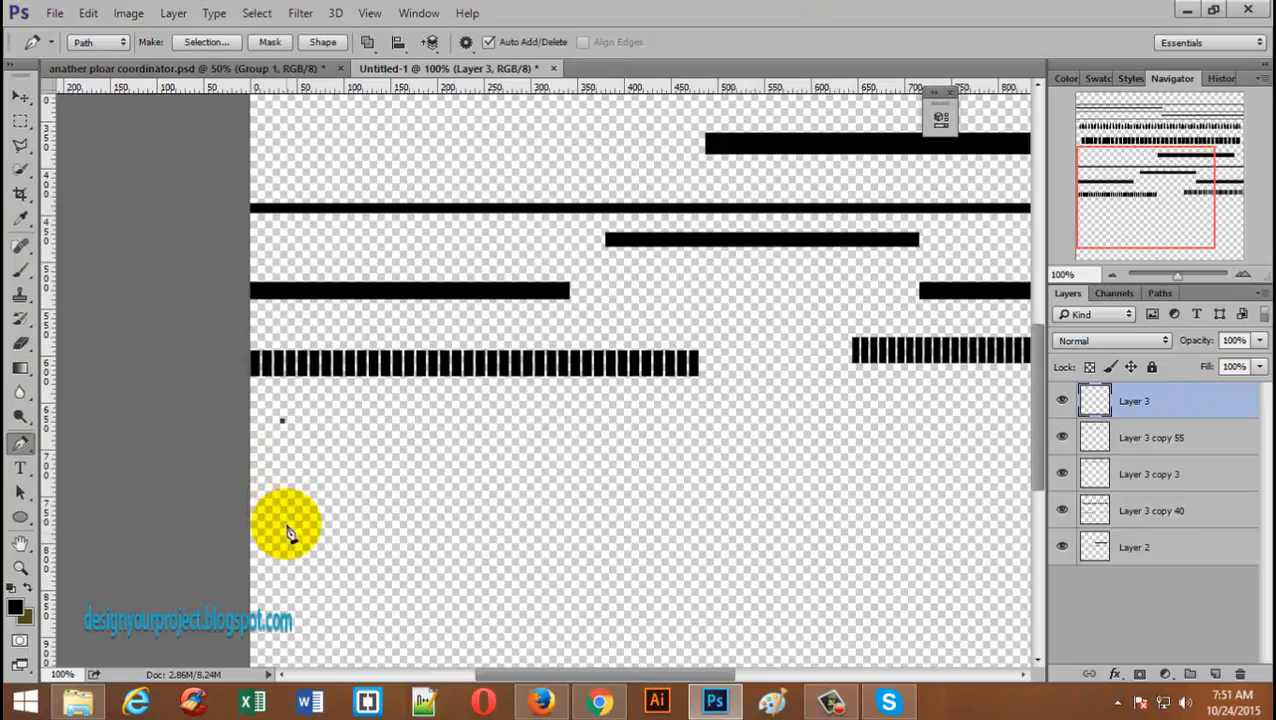
drag(284, 525, 308, 537)
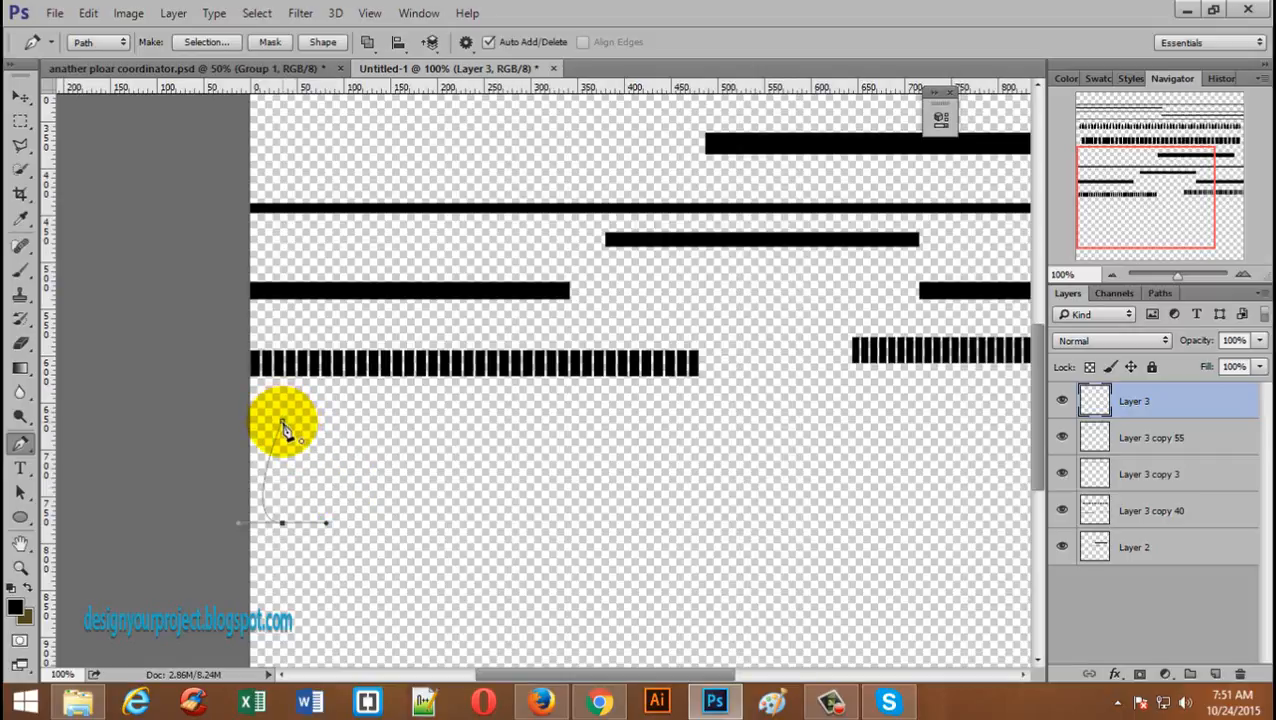
scroll(428, 456, up, 5)
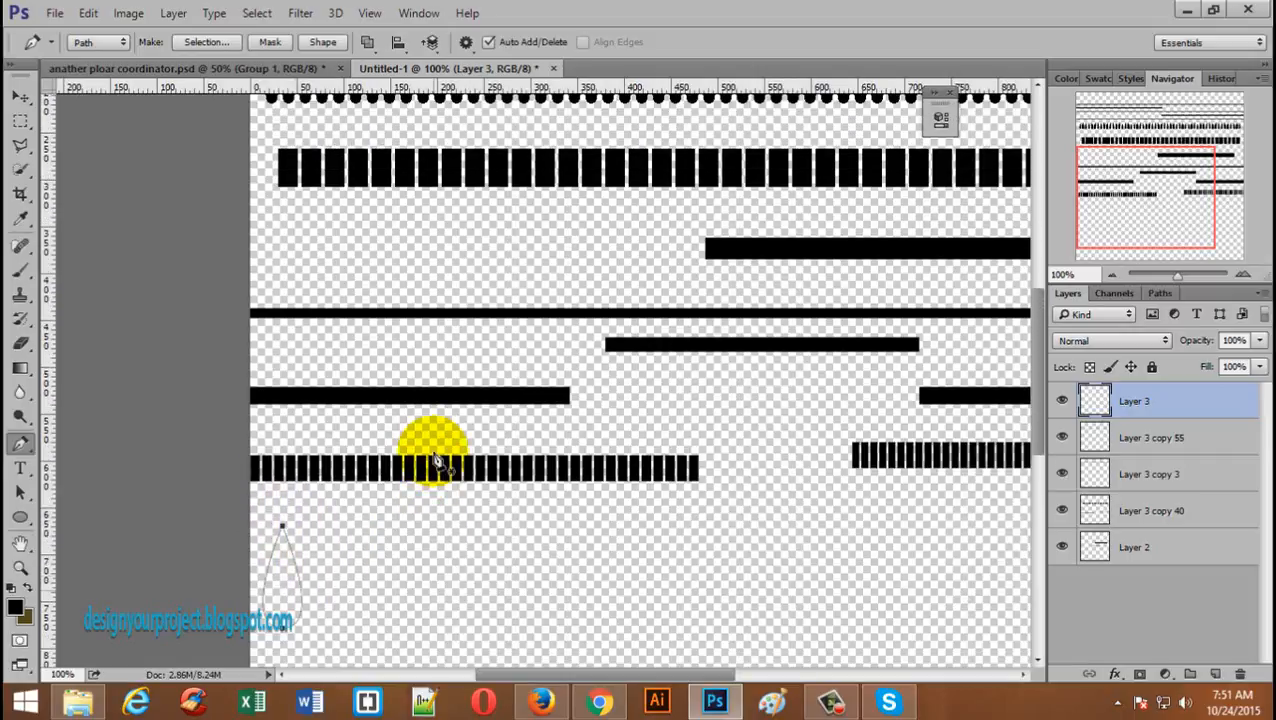
scroll(433, 458, down, 6)
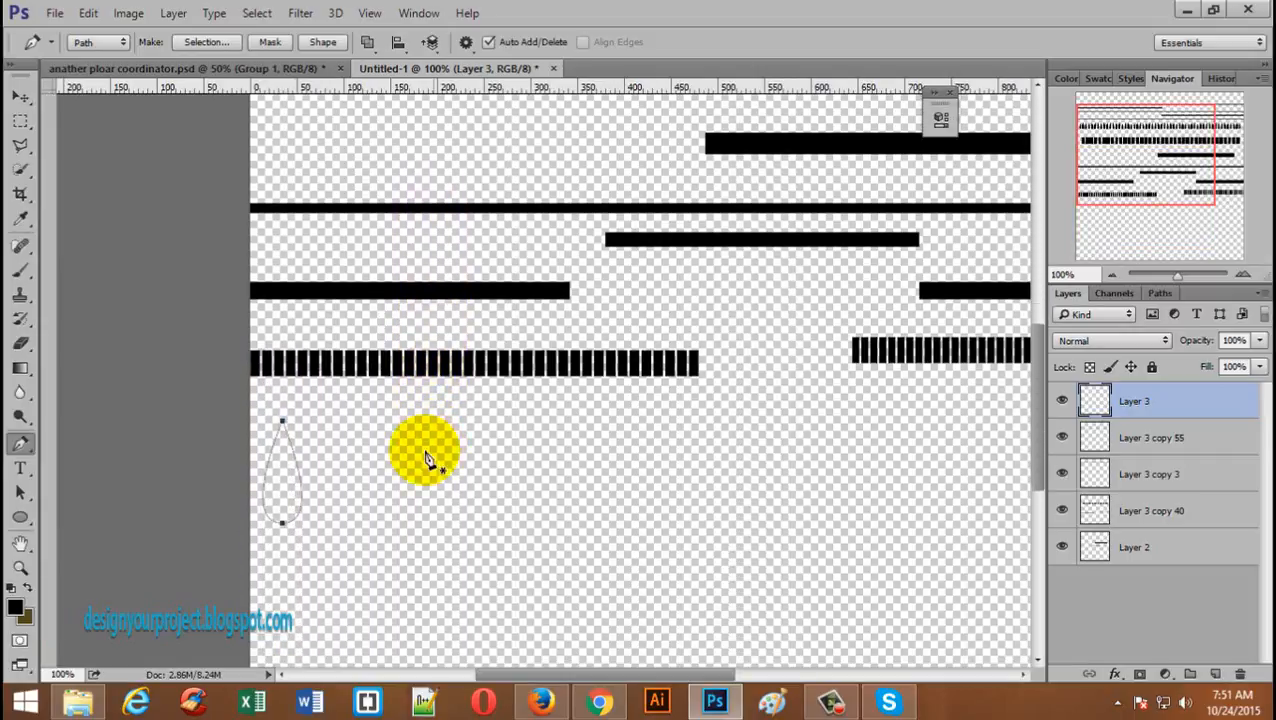
- Fill the teardrop path with the foreground color at 100% opacity and delete the path
right_click(282, 420)
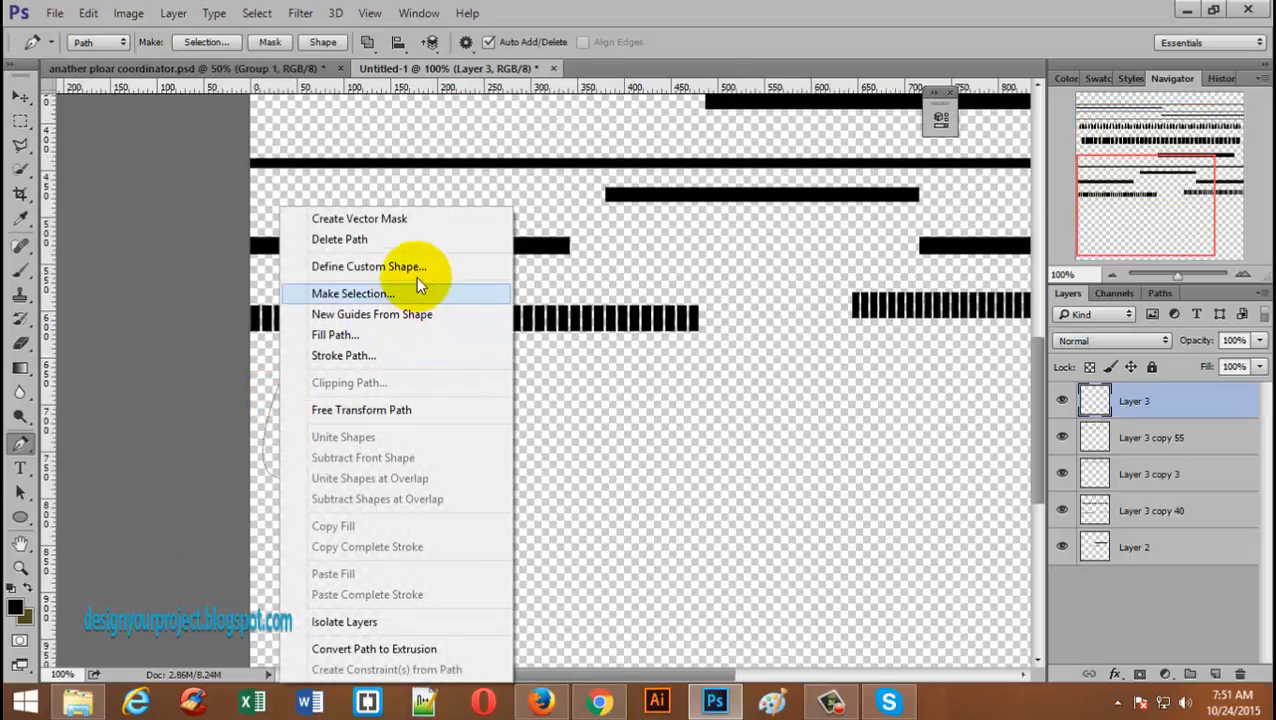
click(409, 338)
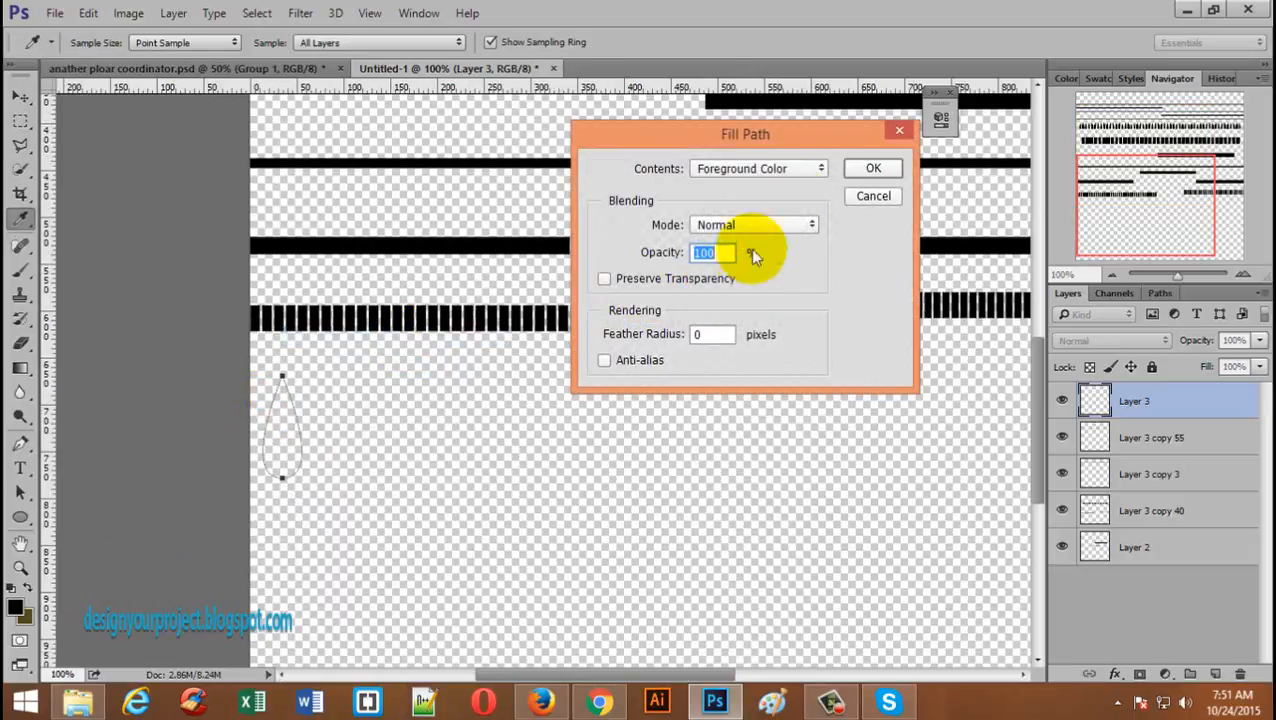
click(874, 169)
right_click(290, 425)
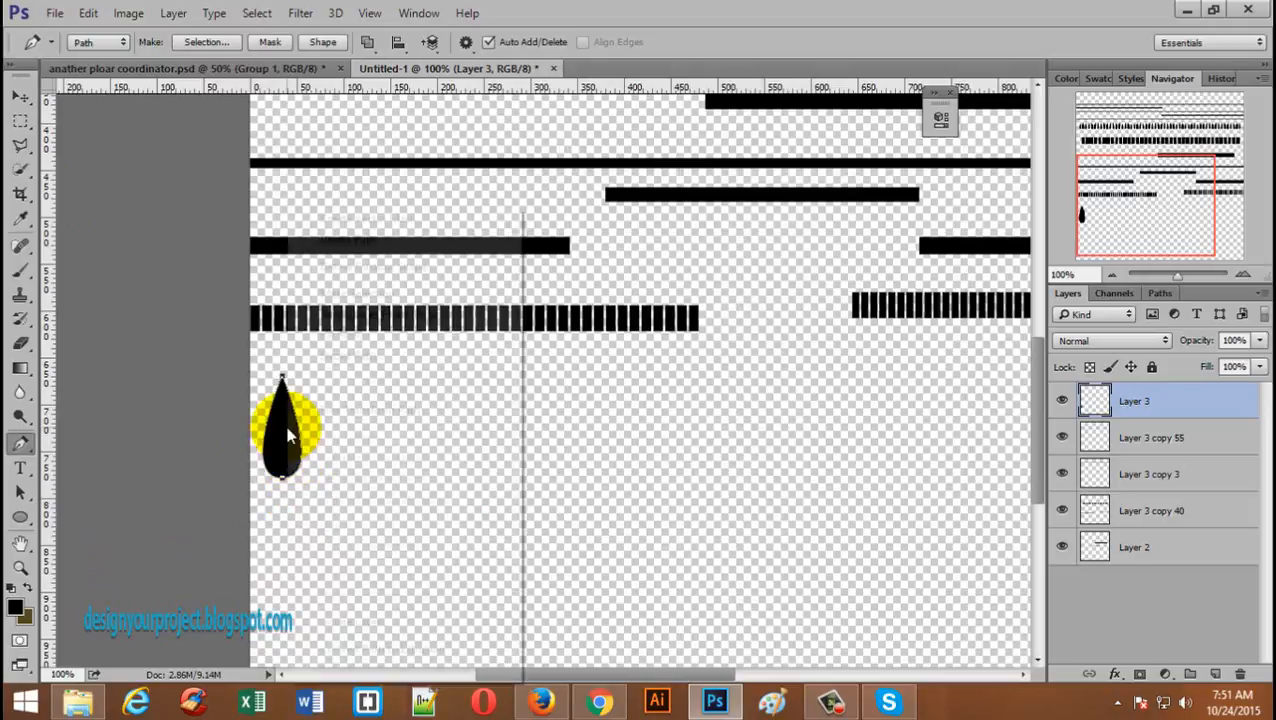
click(393, 242)
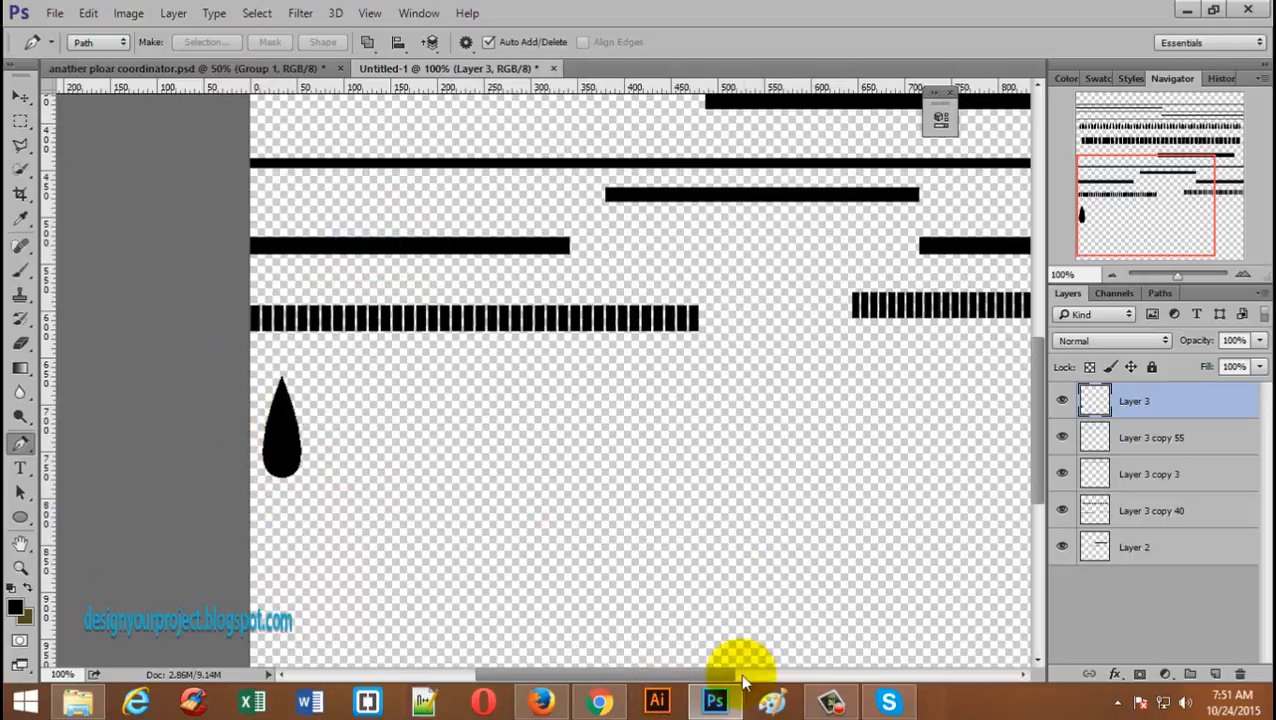
- Duplicate the large teardrop, set the copy's horizontal position to X 84 px, and apply the transformation
key(ctrl+j)
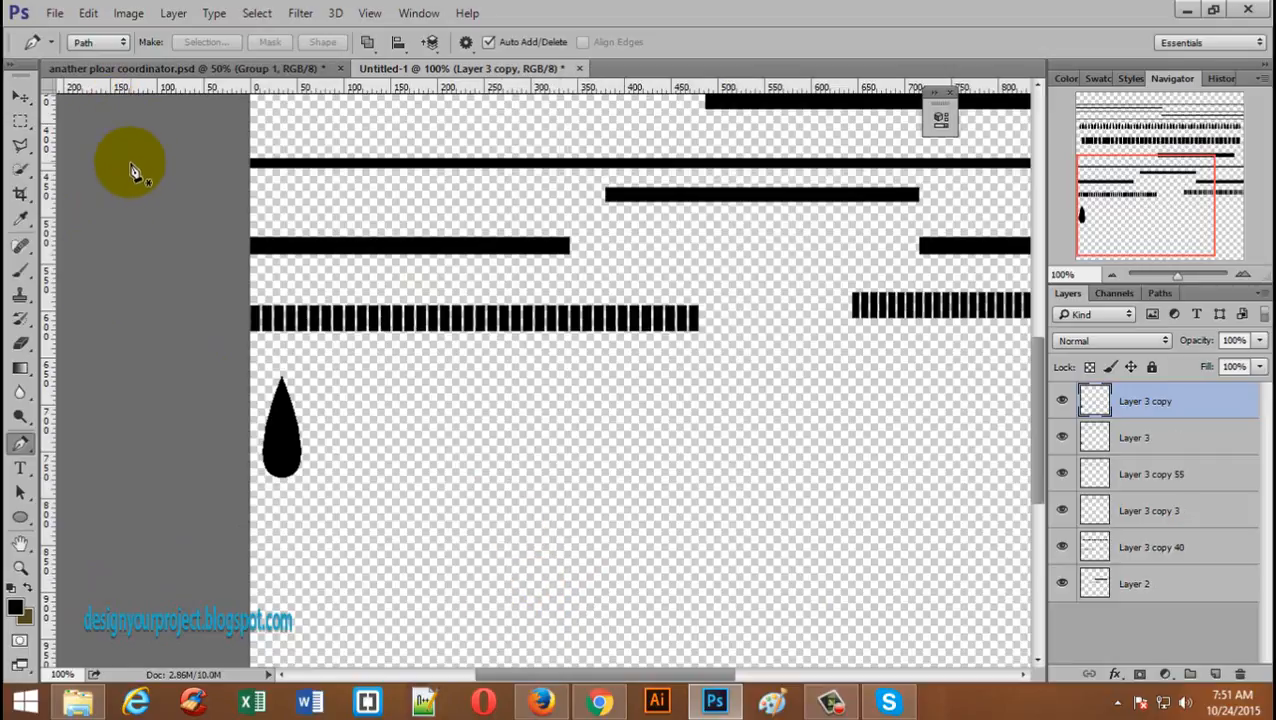
key(ctrl+t)
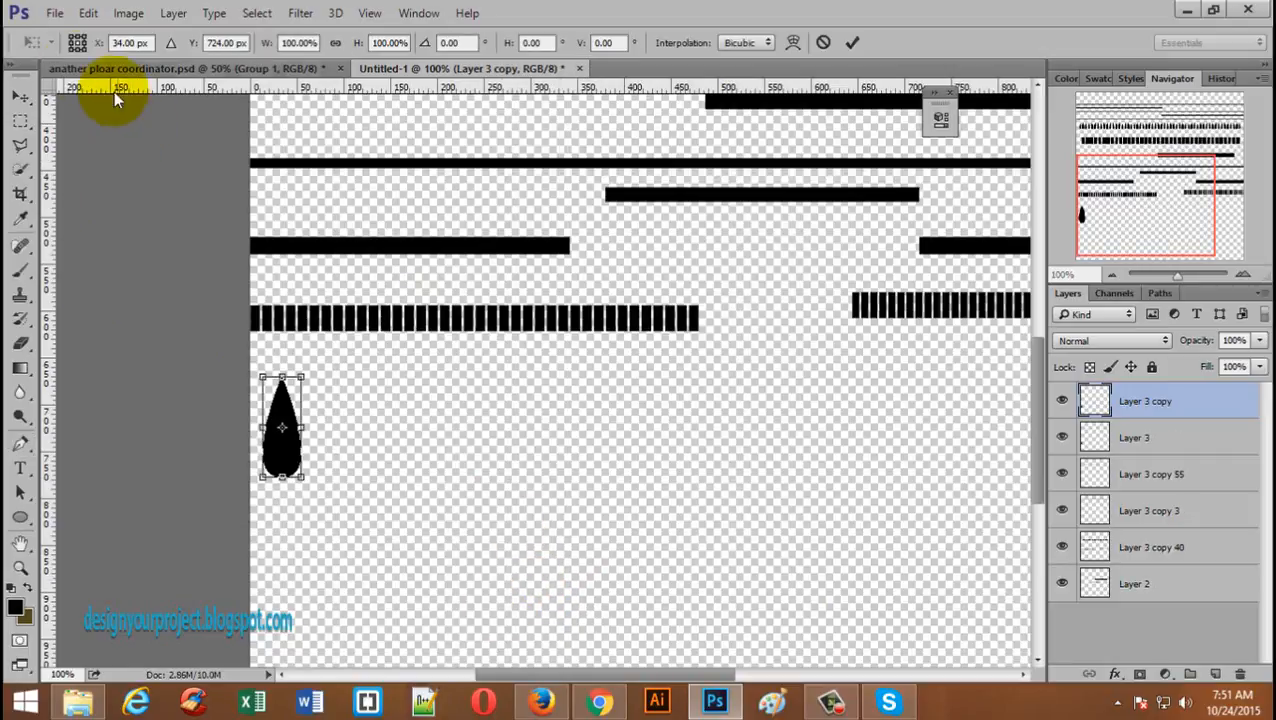
click(127, 43)
key(Up)
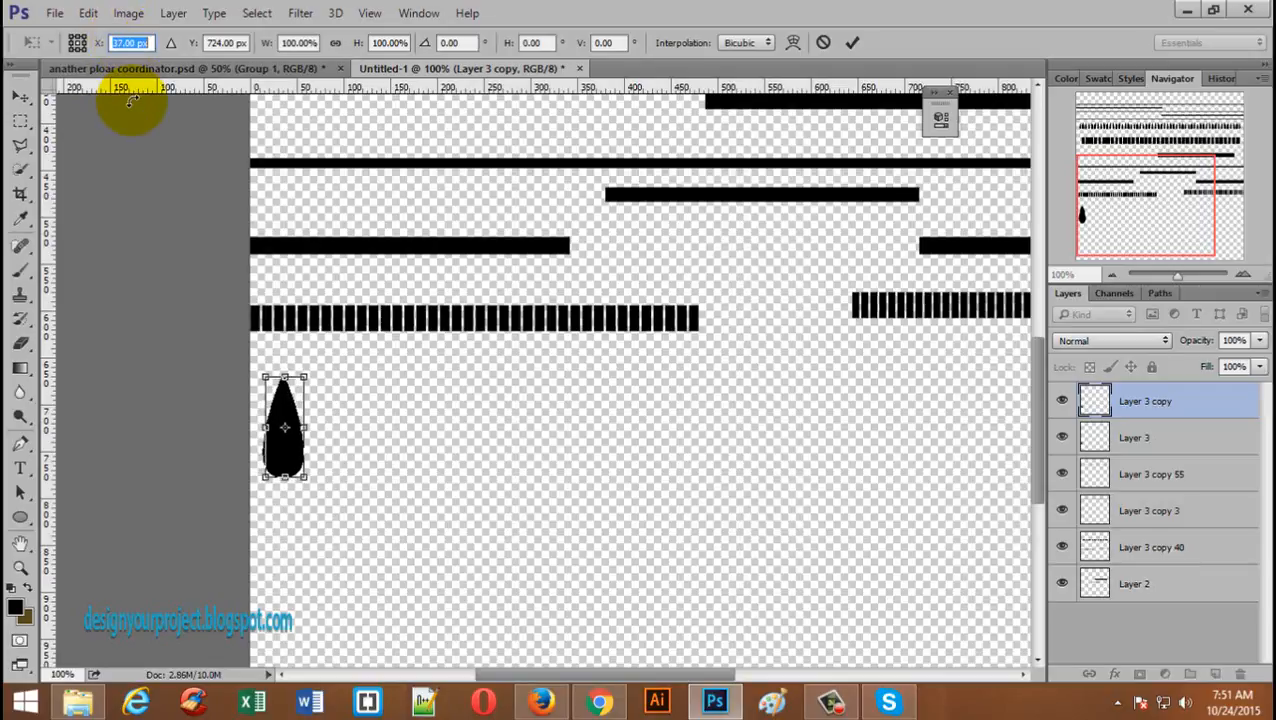
key(shift+Up)
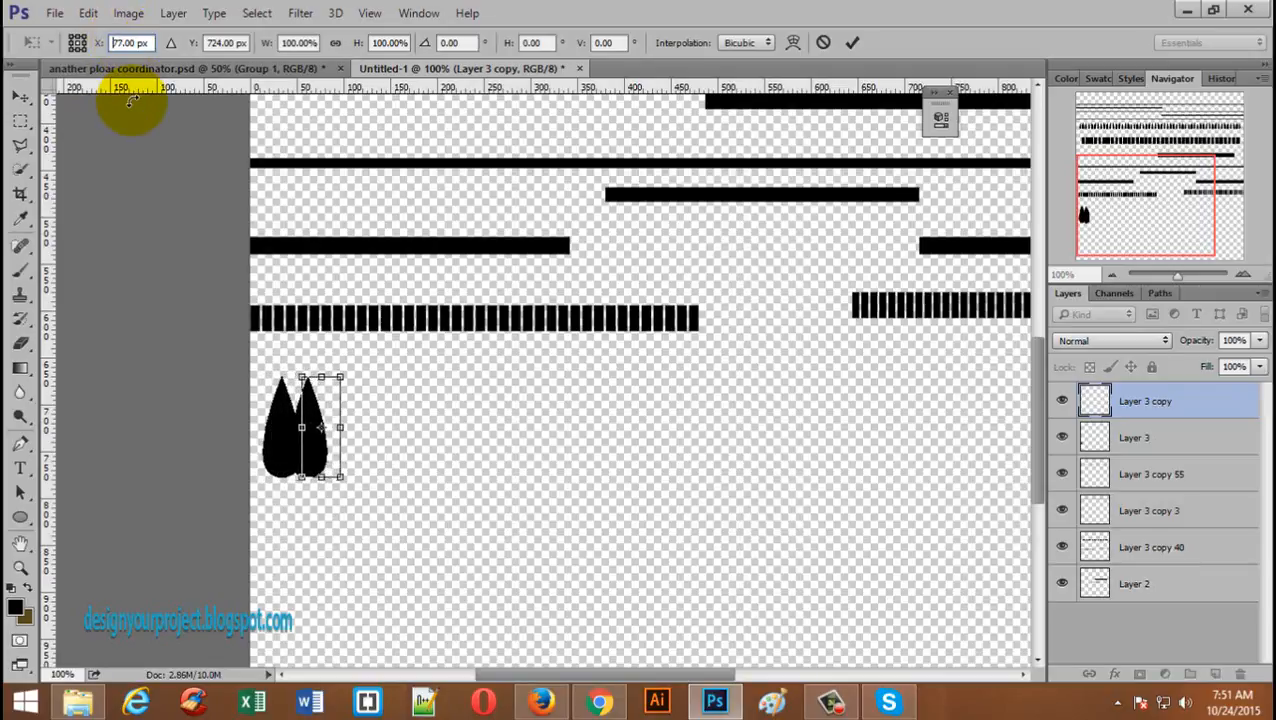
click(20, 97)
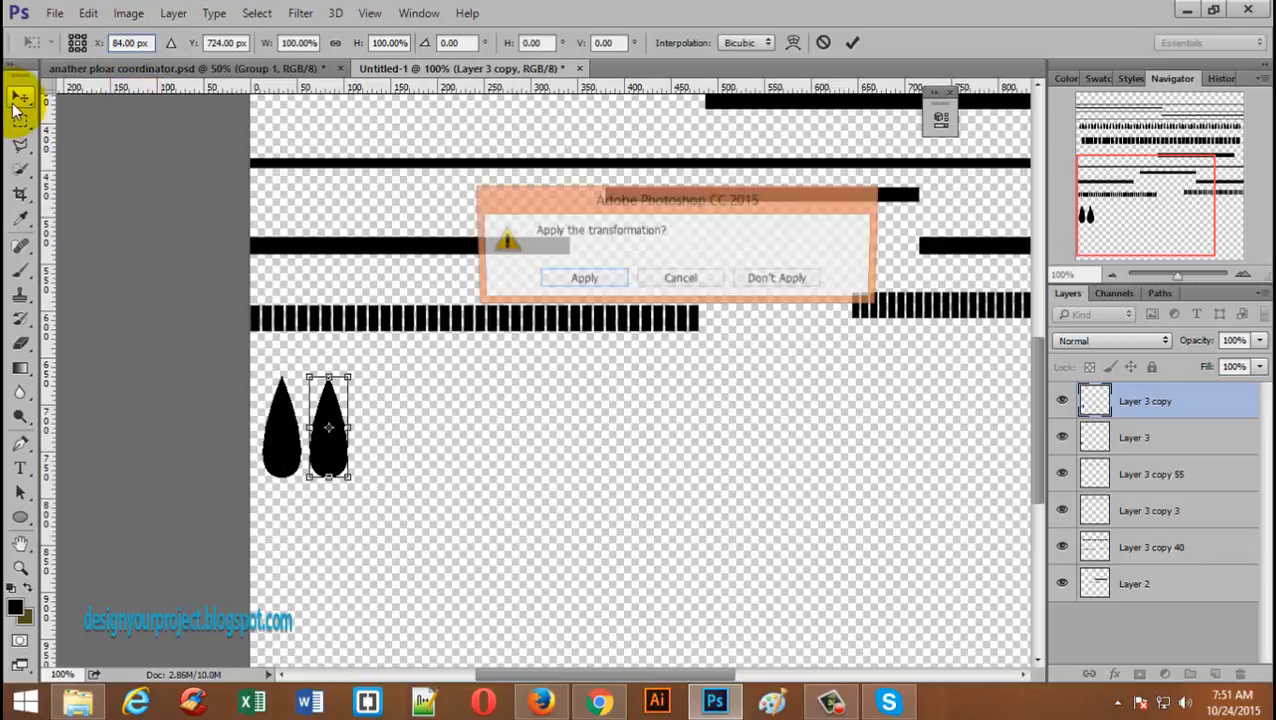
click(581, 280)
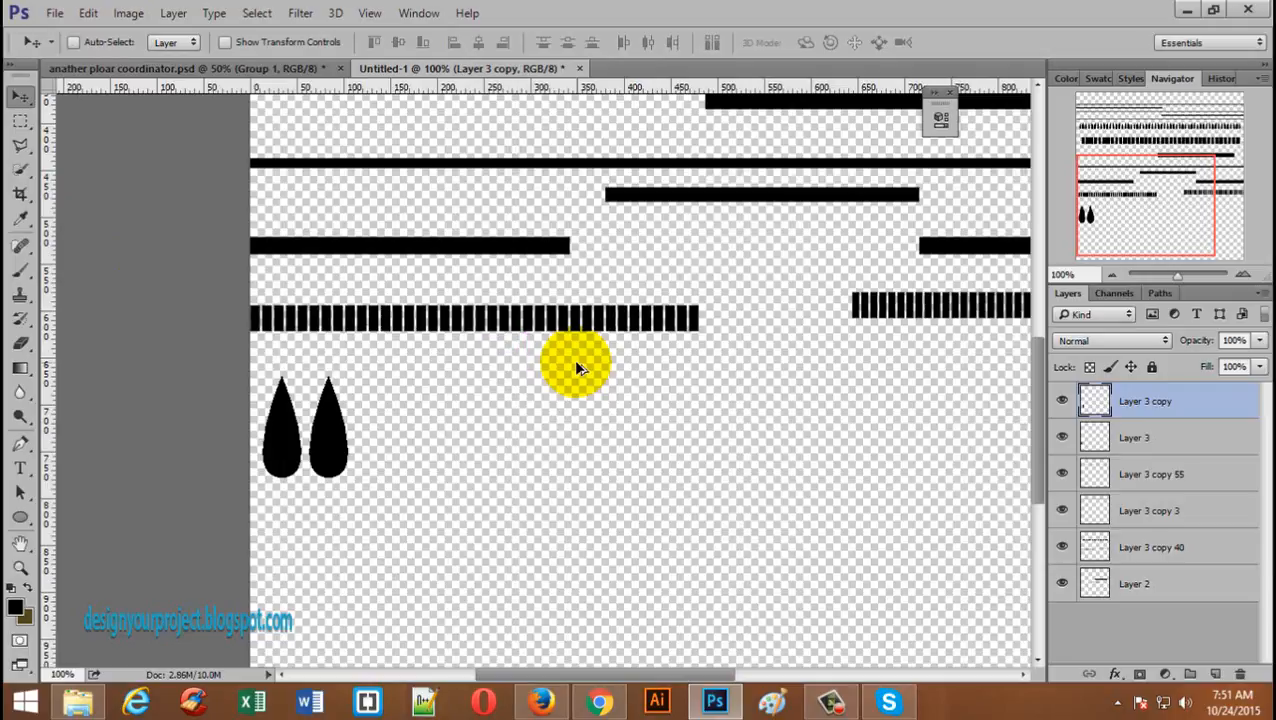
- Repeat the duplicating transformation until the large teardrops form an evenly spaced row running past the canvas's right edge
key(ctrl+alt+shift+t)
key(ctrl+alt+shift+t)
key(ctrl+alt+shift+t)
key(ctrl+alt+shift+t)
key(ctrl+alt+shift+t)
key(ctrl+alt+shift+t)
key(ctrl+alt+shift+t)
key(ctrl+alt+shift+t)
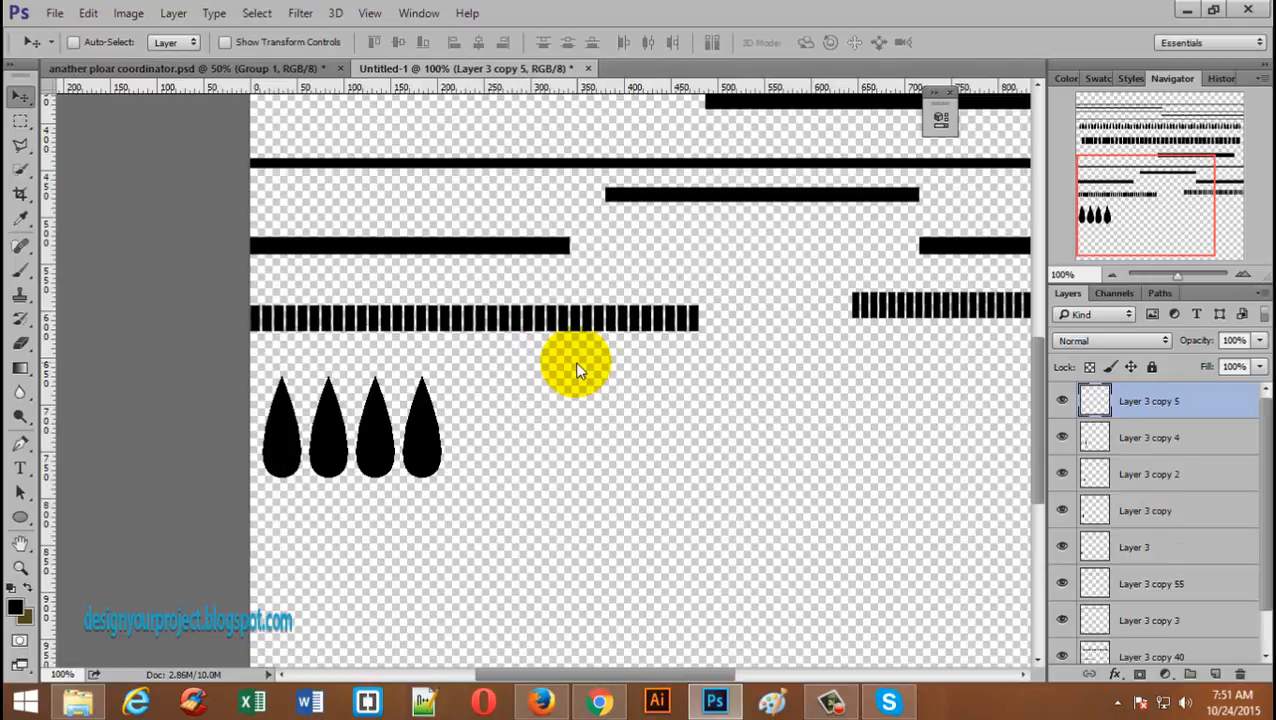
key(ctrl+alt+shift+t)
key(ctrl+alt+shift+t)
key(ctrl+alt+shift+t)
key(ctrl+alt+shift+t)
key(ctrl+alt+shift+t)
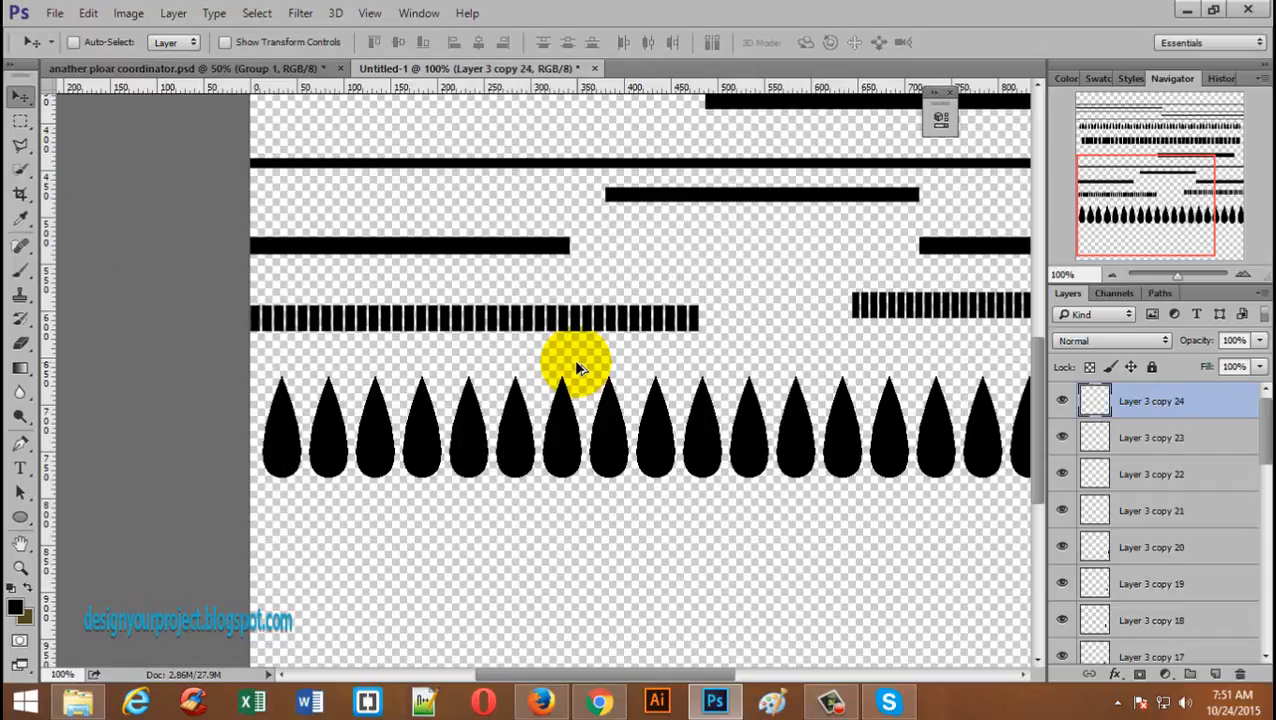
- Undo the last teardrop copies back to Layer 3 copy 19 so the row ends inside the canvas's right edge
drag(655, 447, 445, 440)
key(ctrl+z)
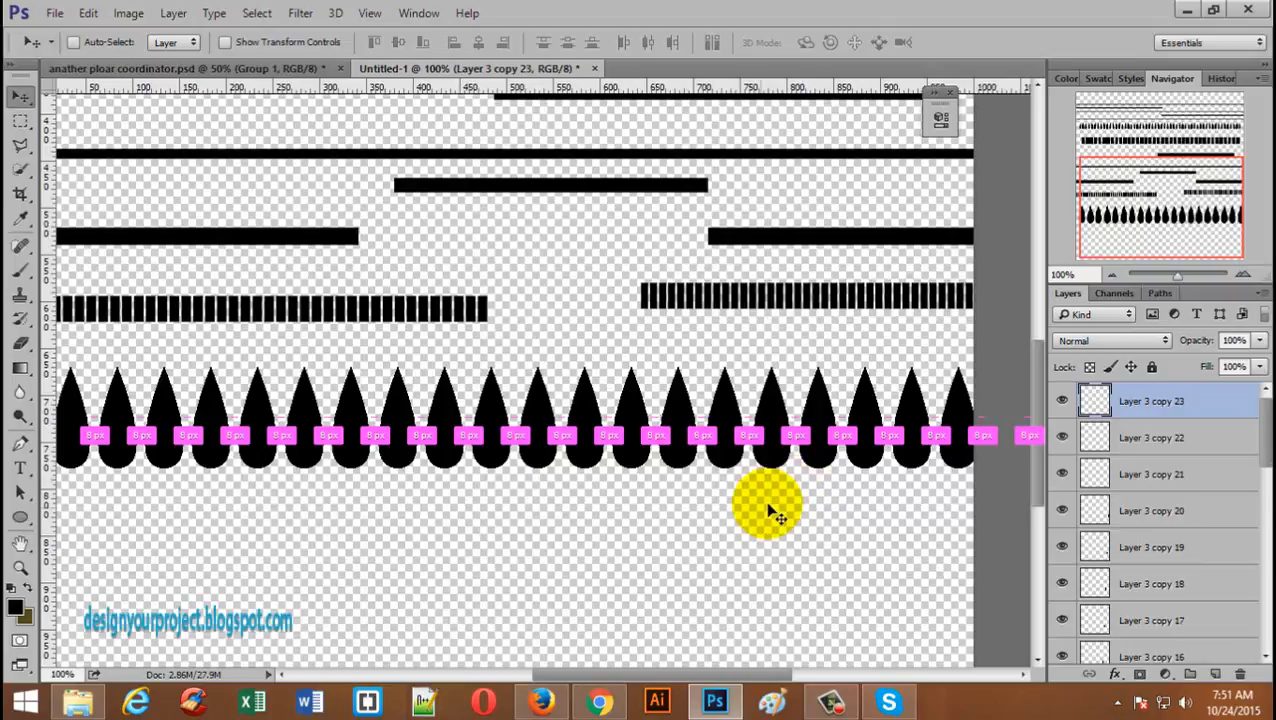
key(ctrl+alt+z)
key(ctrl+alt+z)
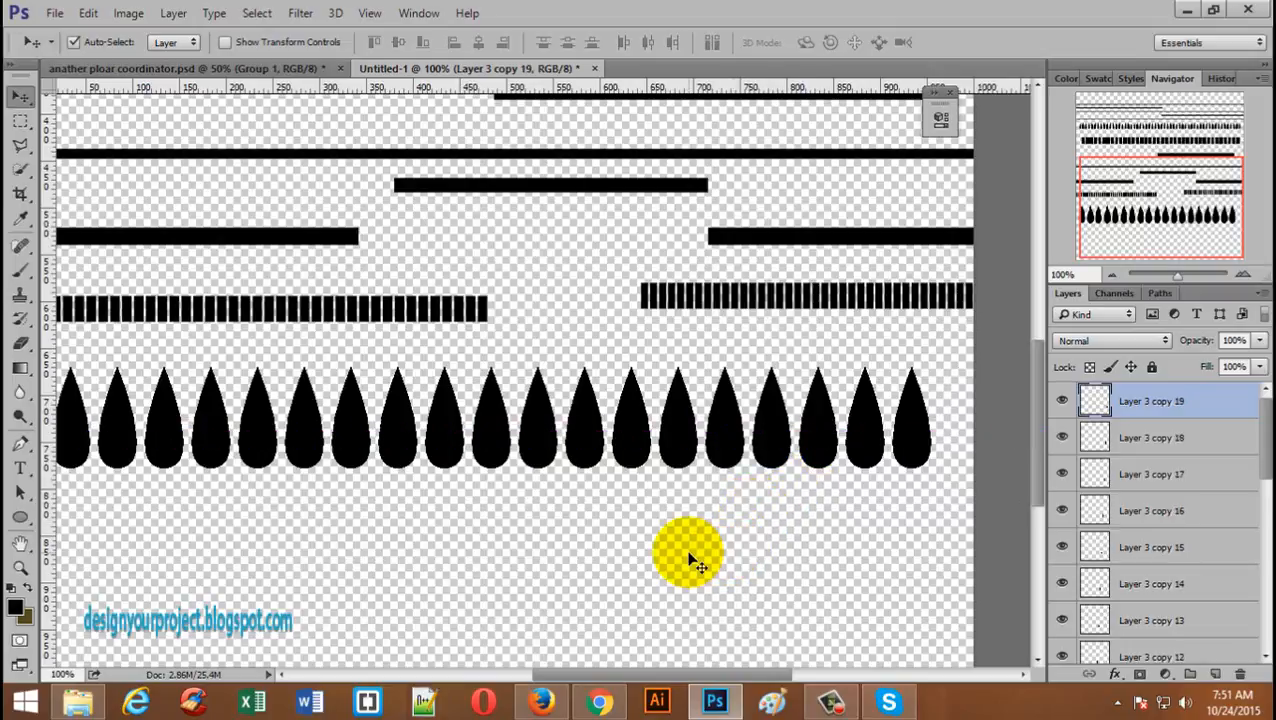
- Merge all the large teardrop layers, from Layer 3 copy 55 up to Layer 3 copy 19, into one layer
drag(538, 401, 594, 398)
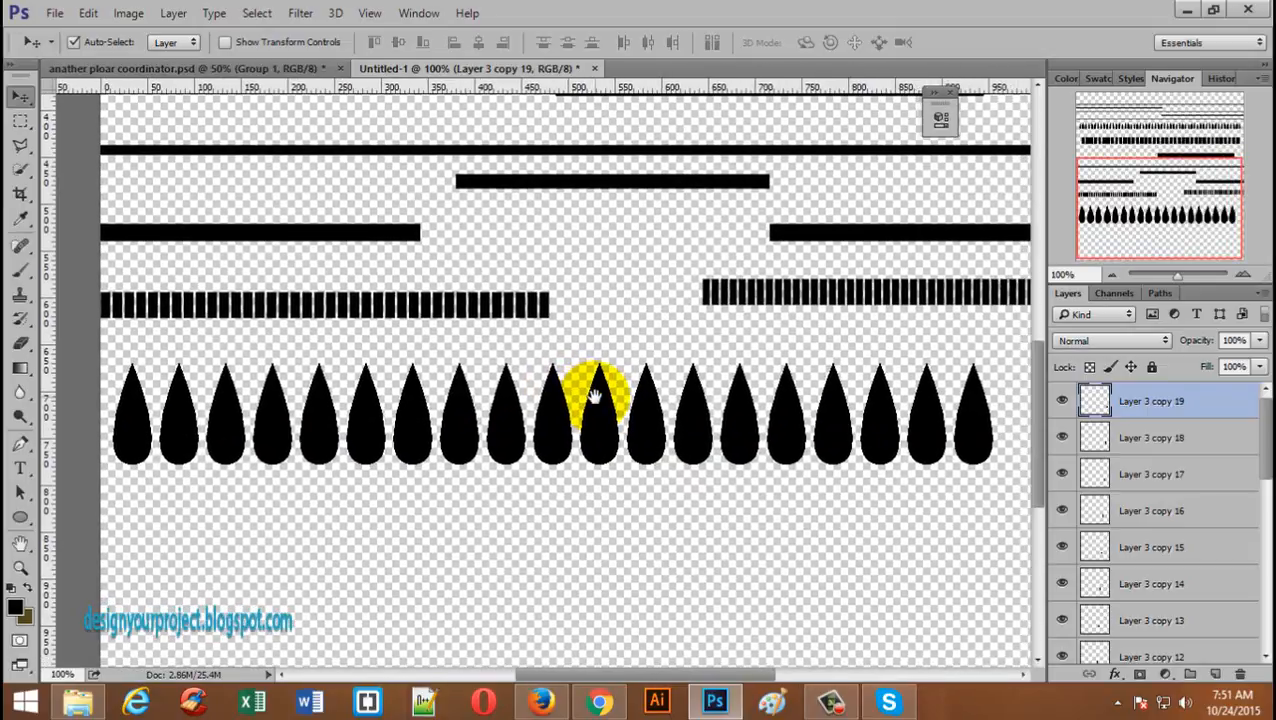
scroll(1176, 490, down, 10)
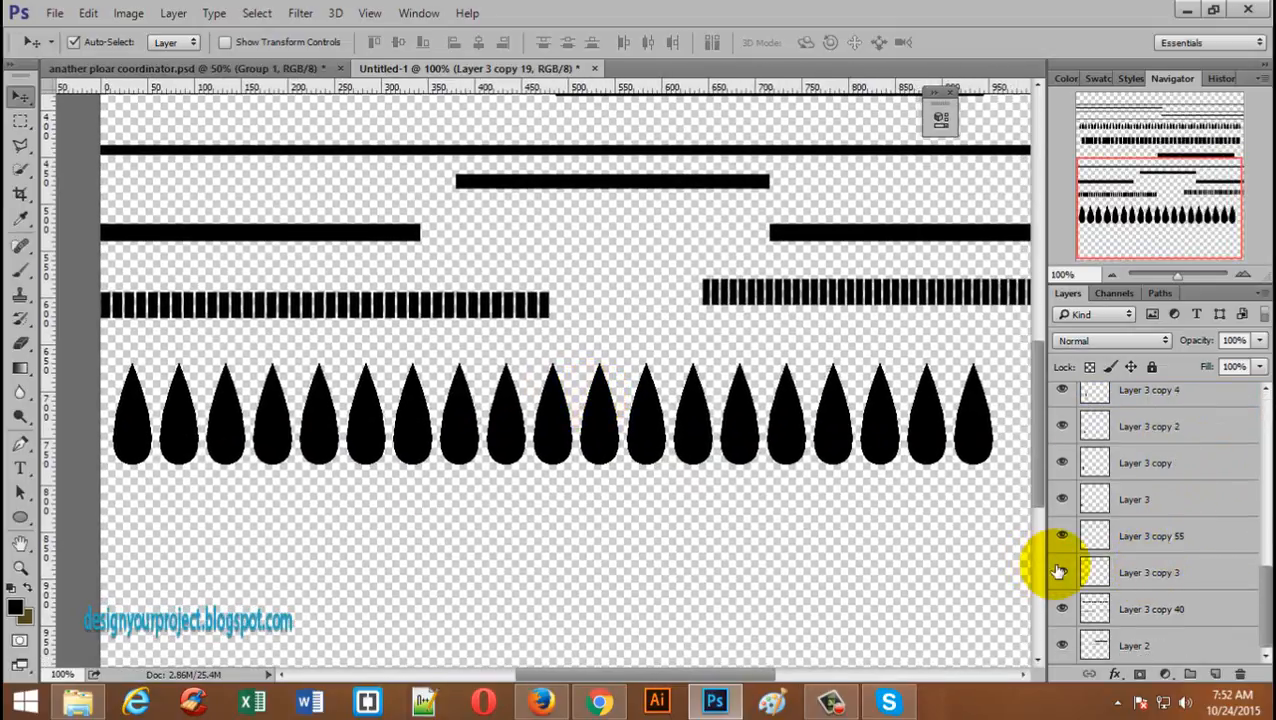
click(1063, 574)
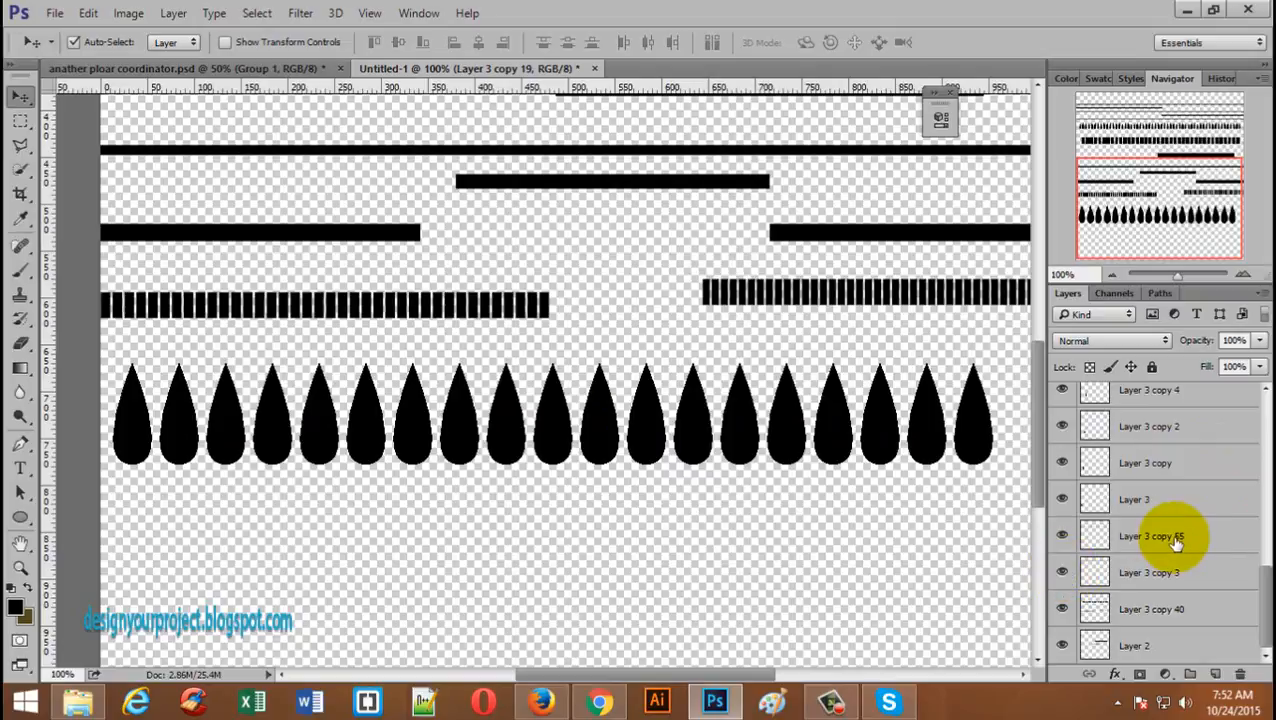
scroll(1176, 541, up, 2)
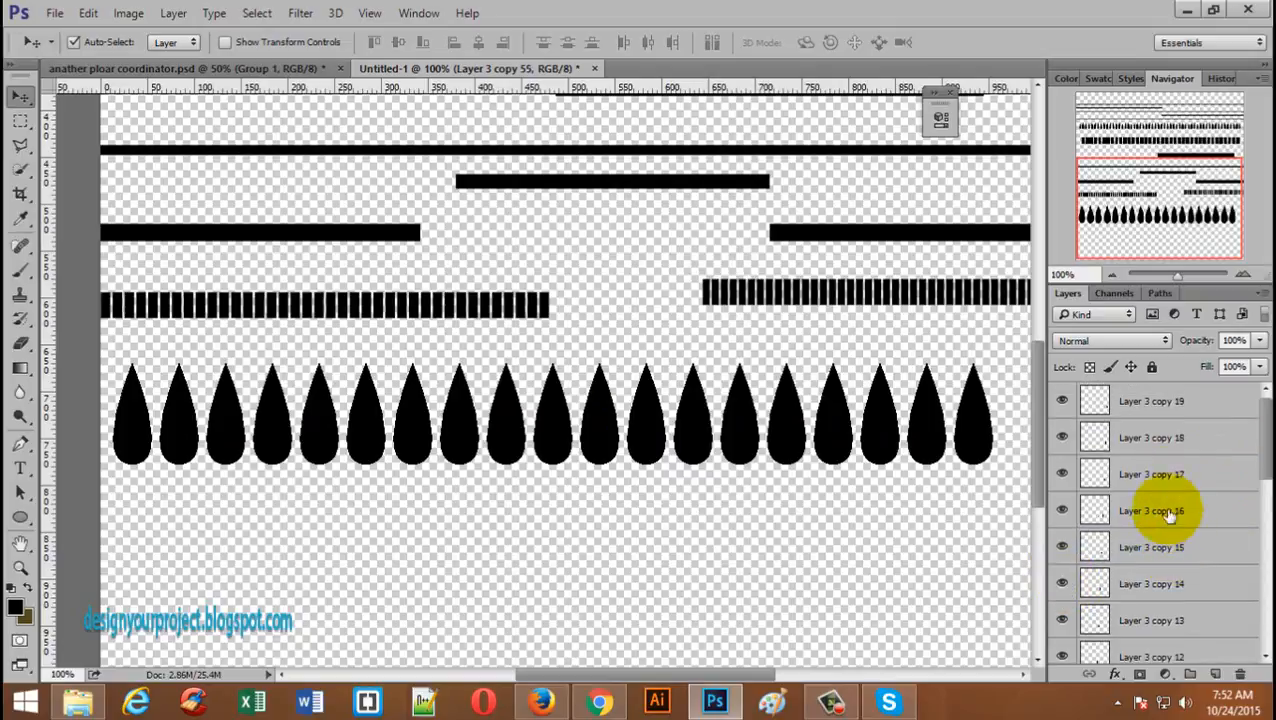
shift+click(1157, 402)
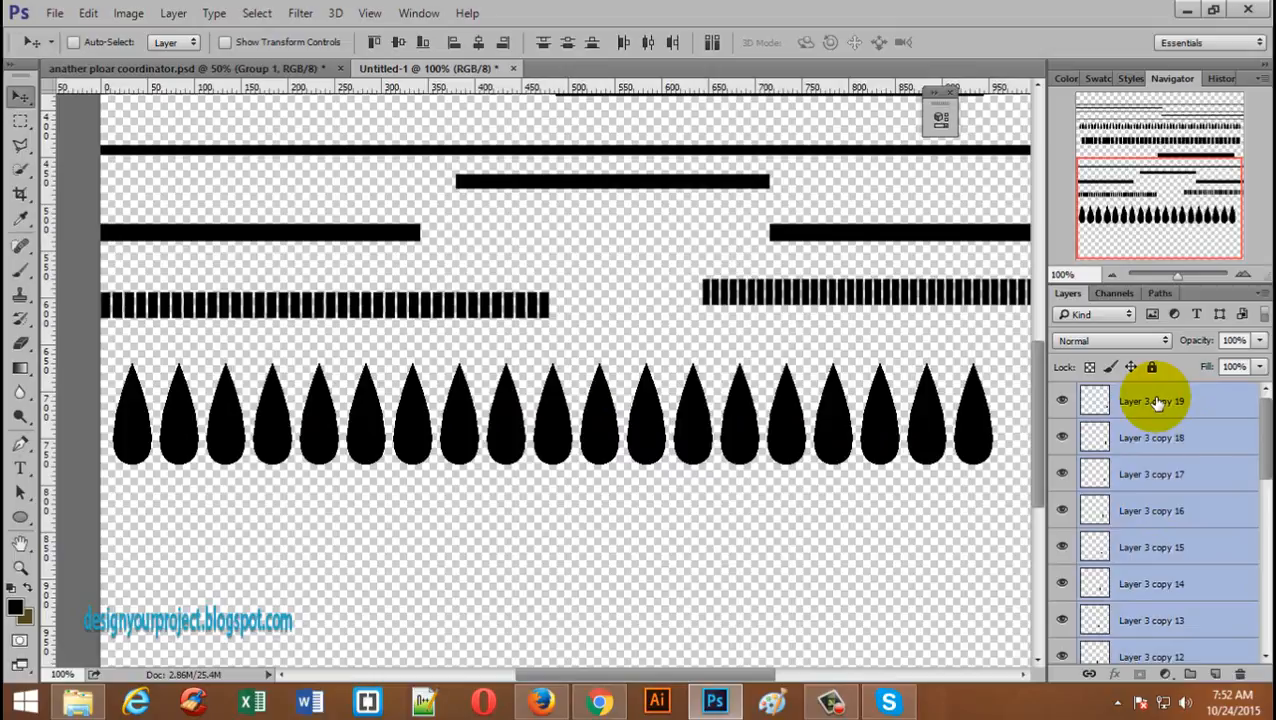
key(ctrl+e)
- Merge all four remaining layers into a single pattern layer and duplicate it, keeping the original hidden
alt+click(532, 298)
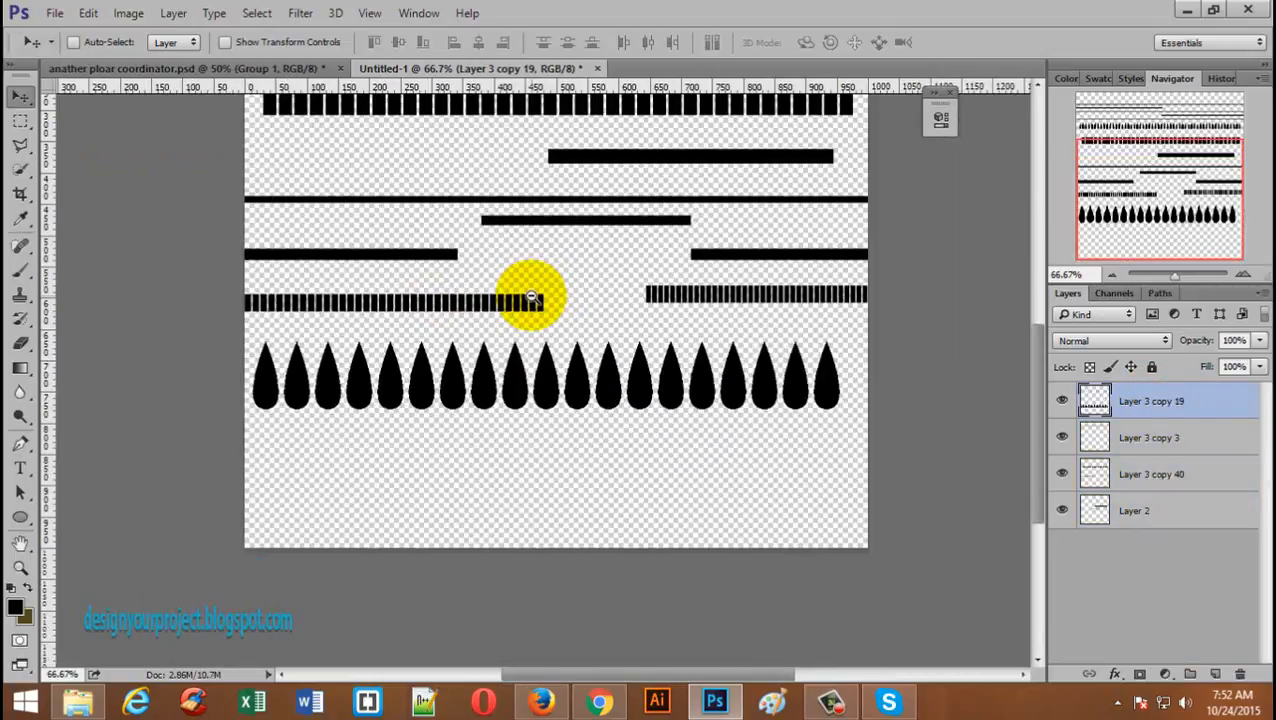
alt+click(532, 298)
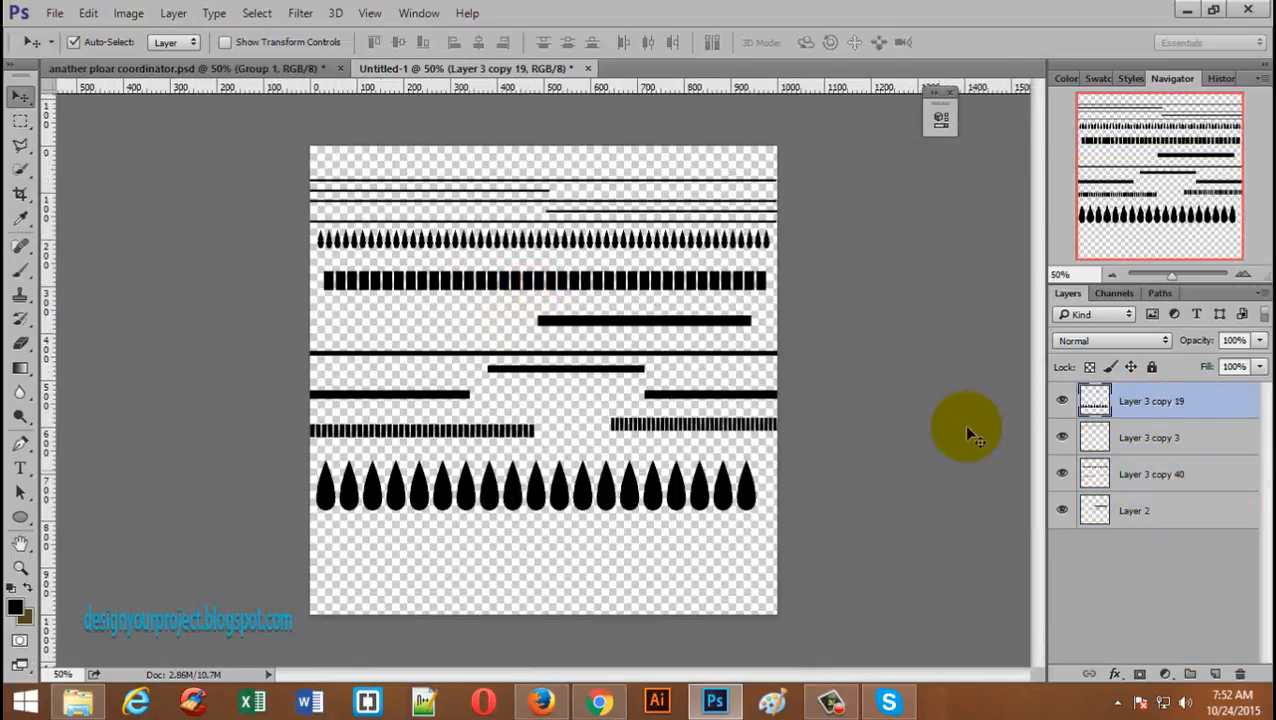
shift+click(1193, 513)
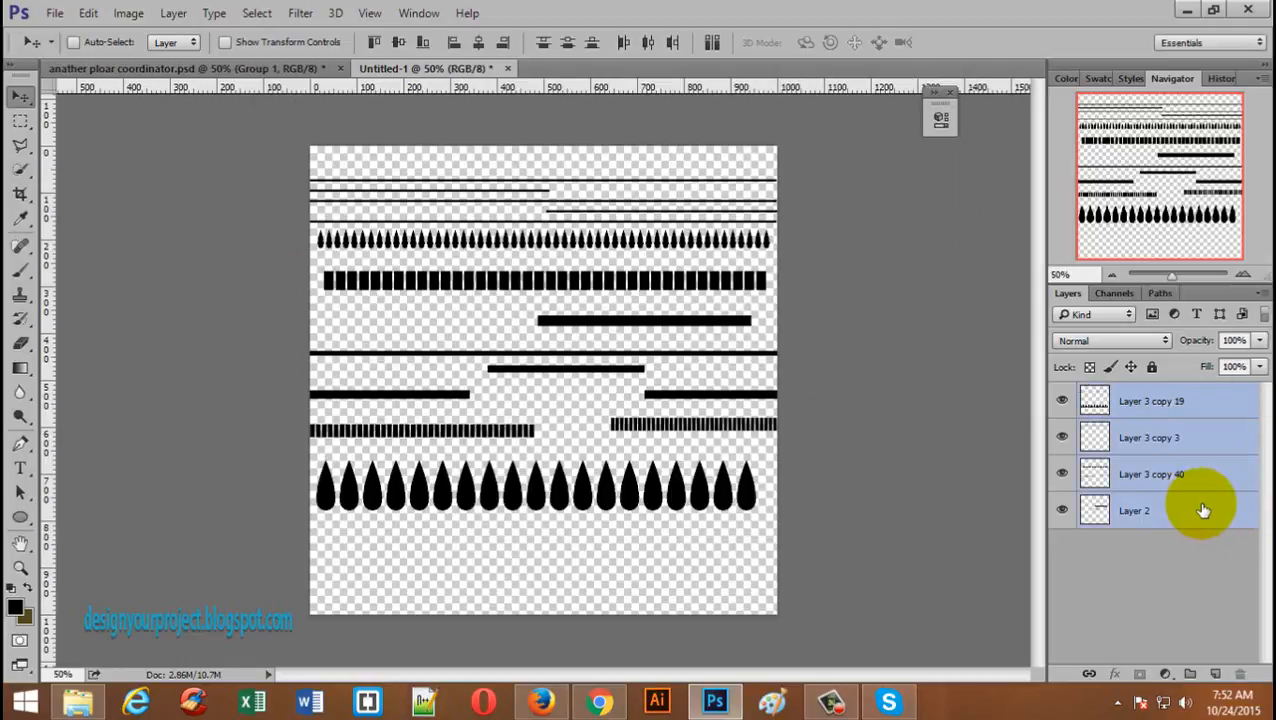
key(ctrl+e)
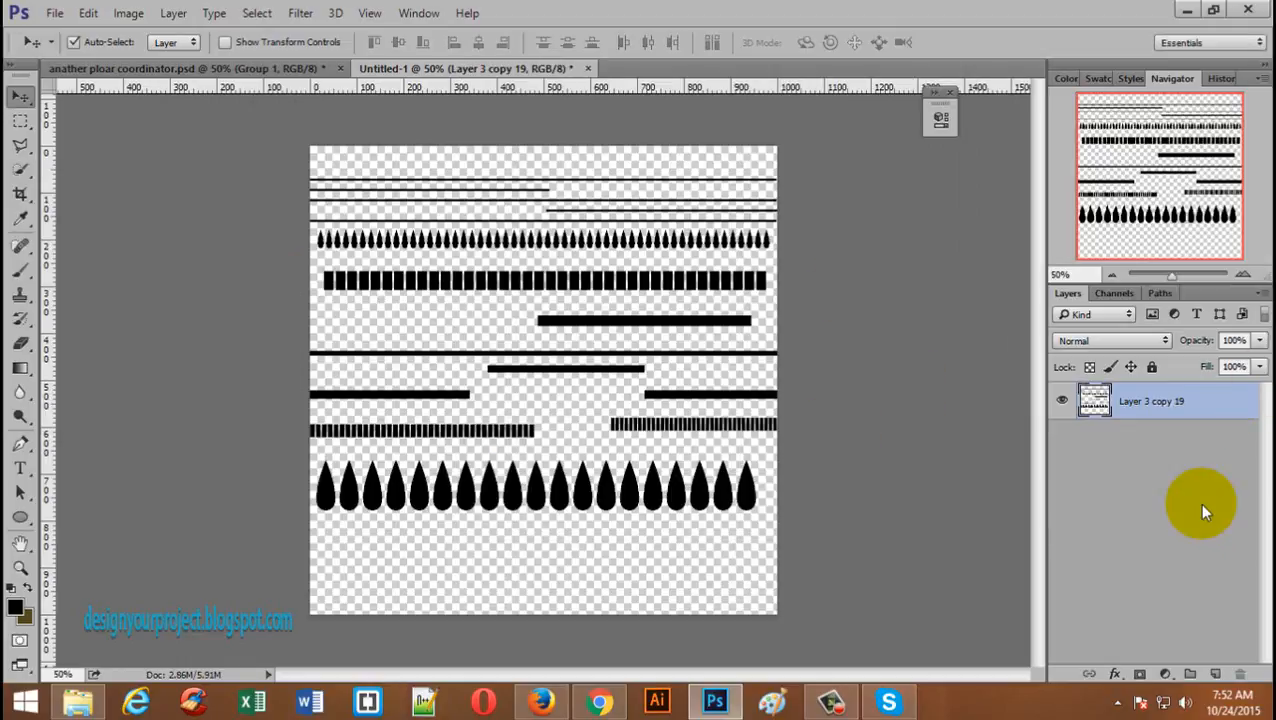
key(ctrl+j)
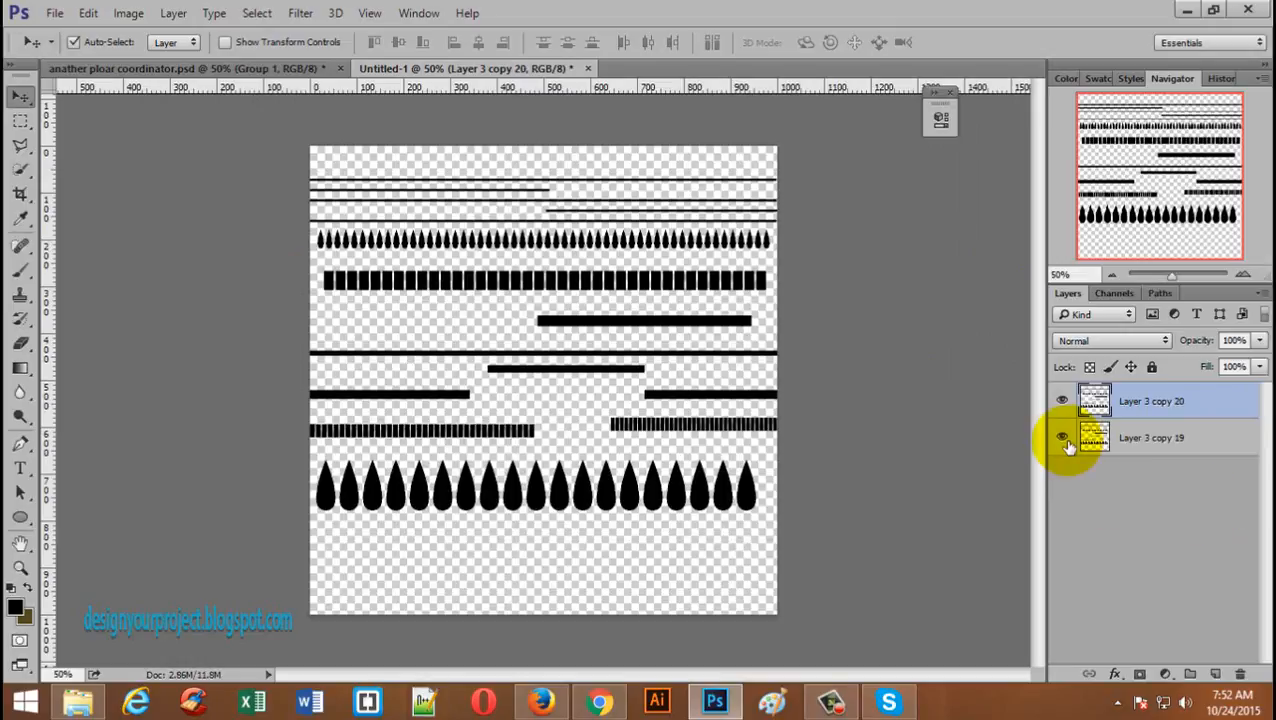
click(1066, 443)
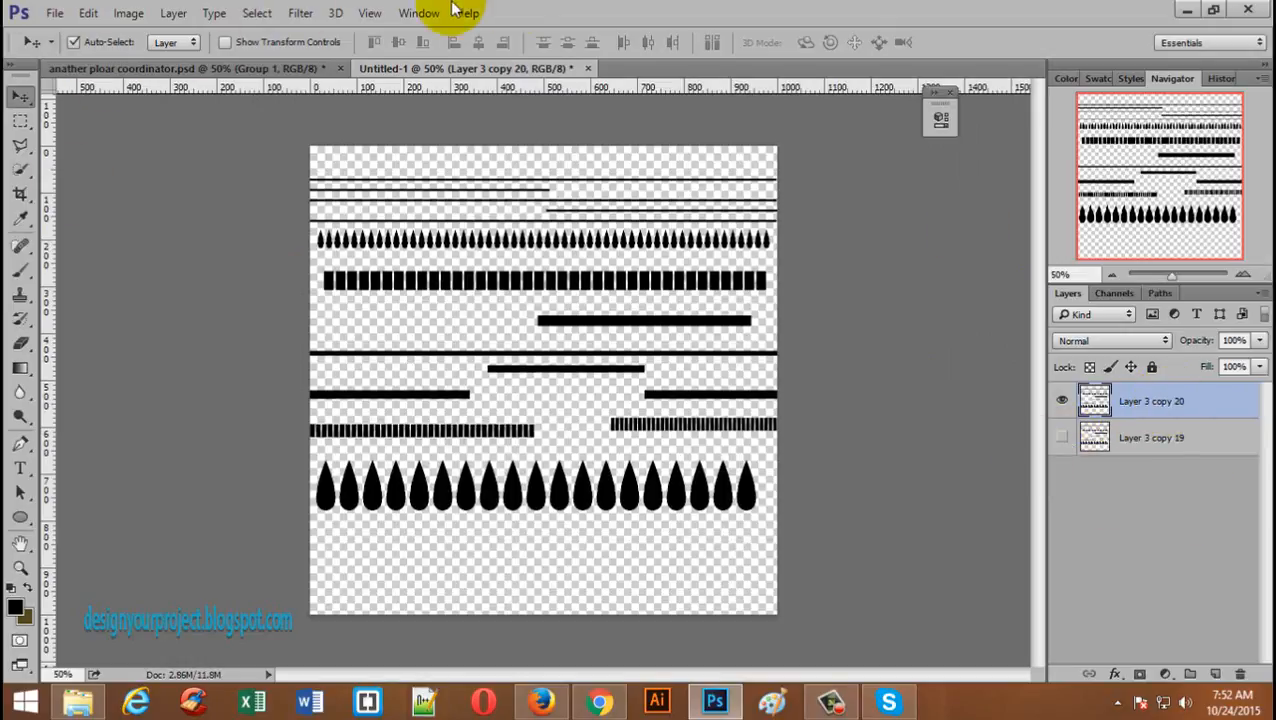
click(302, 17)
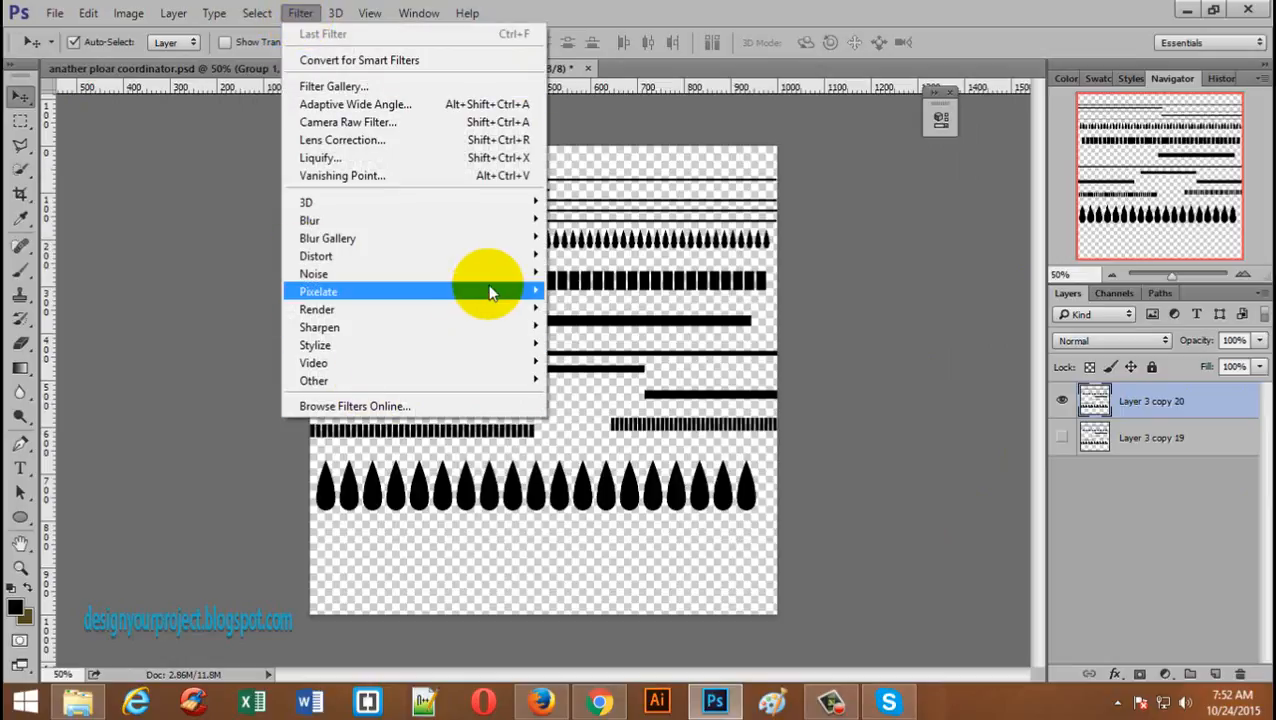
mouse_move(510, 262)
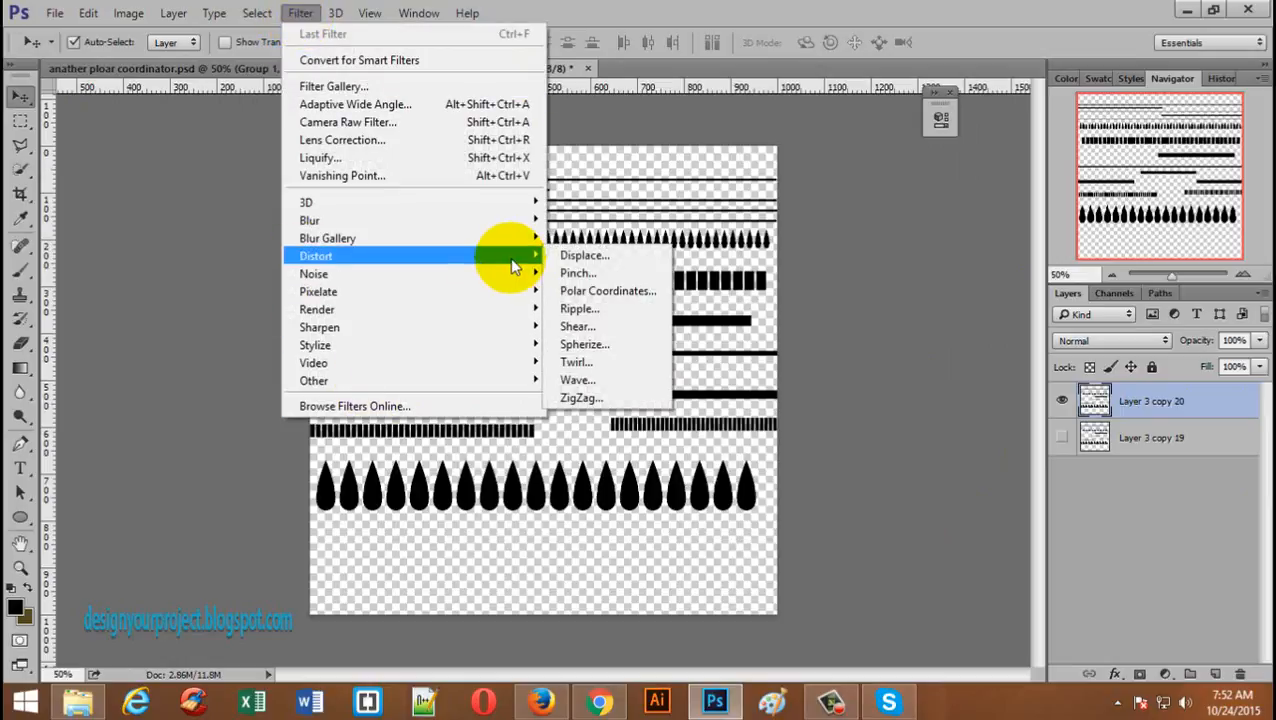
click(632, 293)
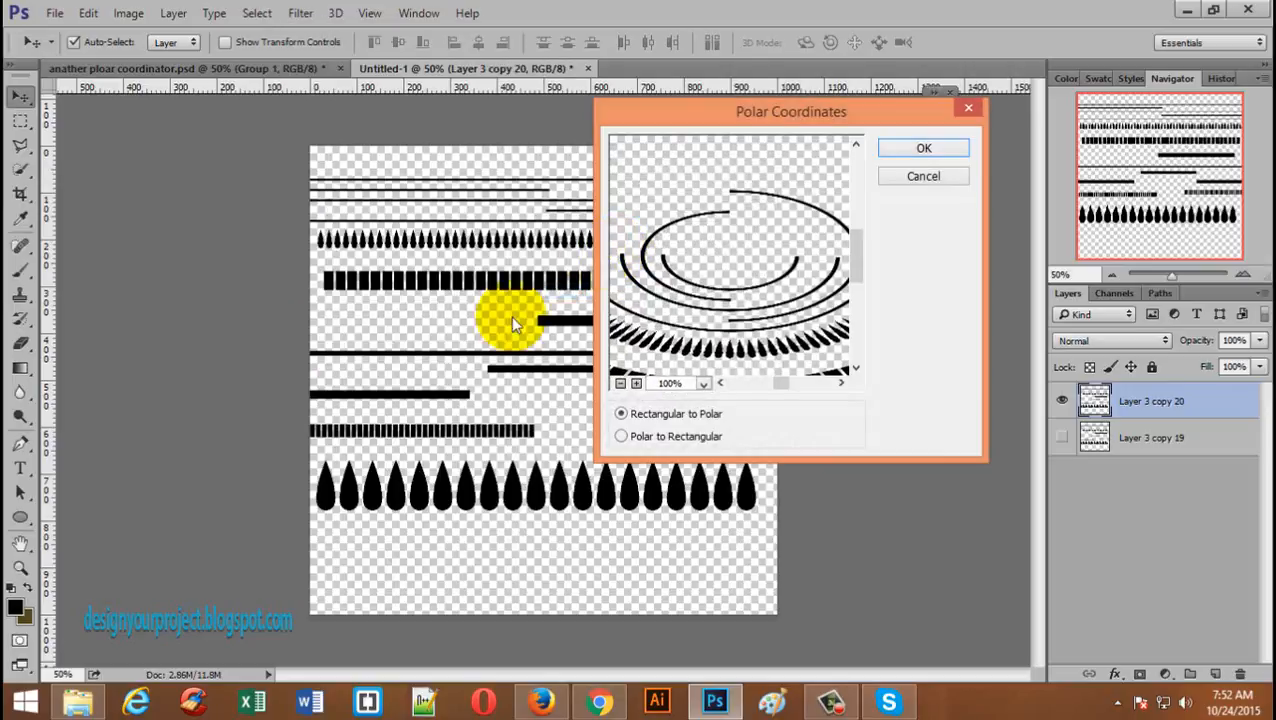
drag(674, 116, 635, 120)
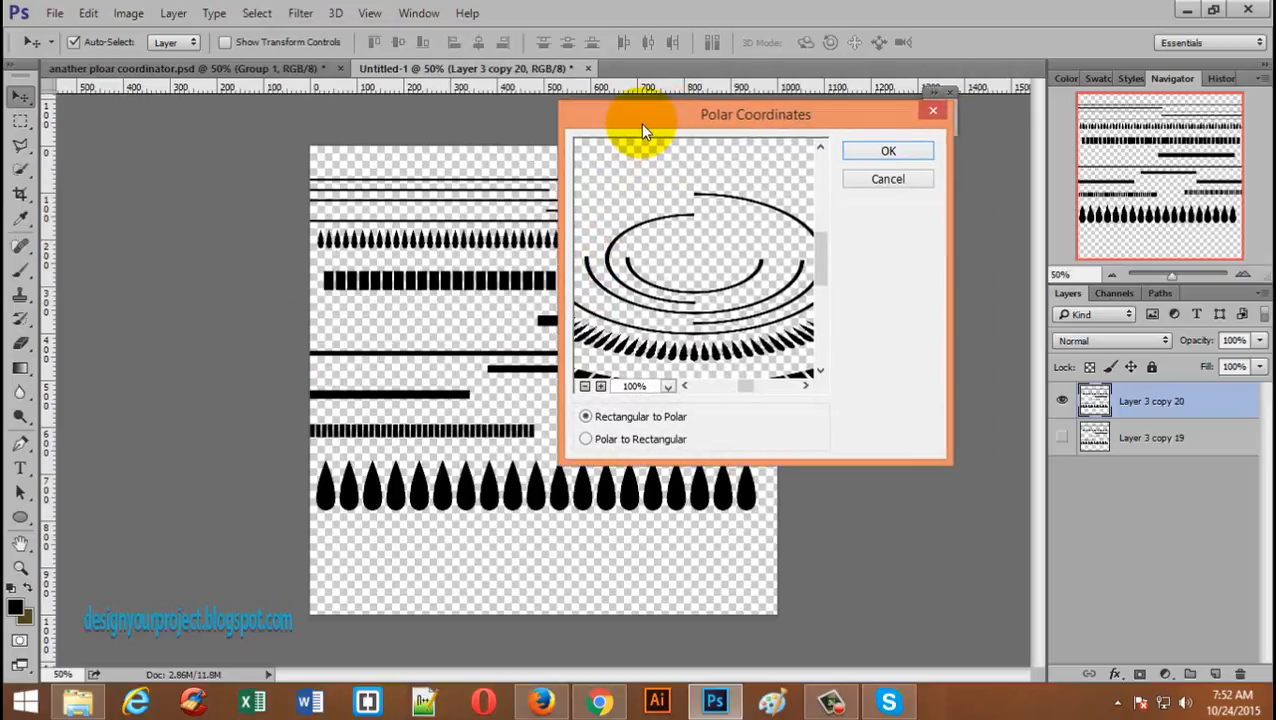
click(581, 387)
click(581, 387)
click(581, 387)
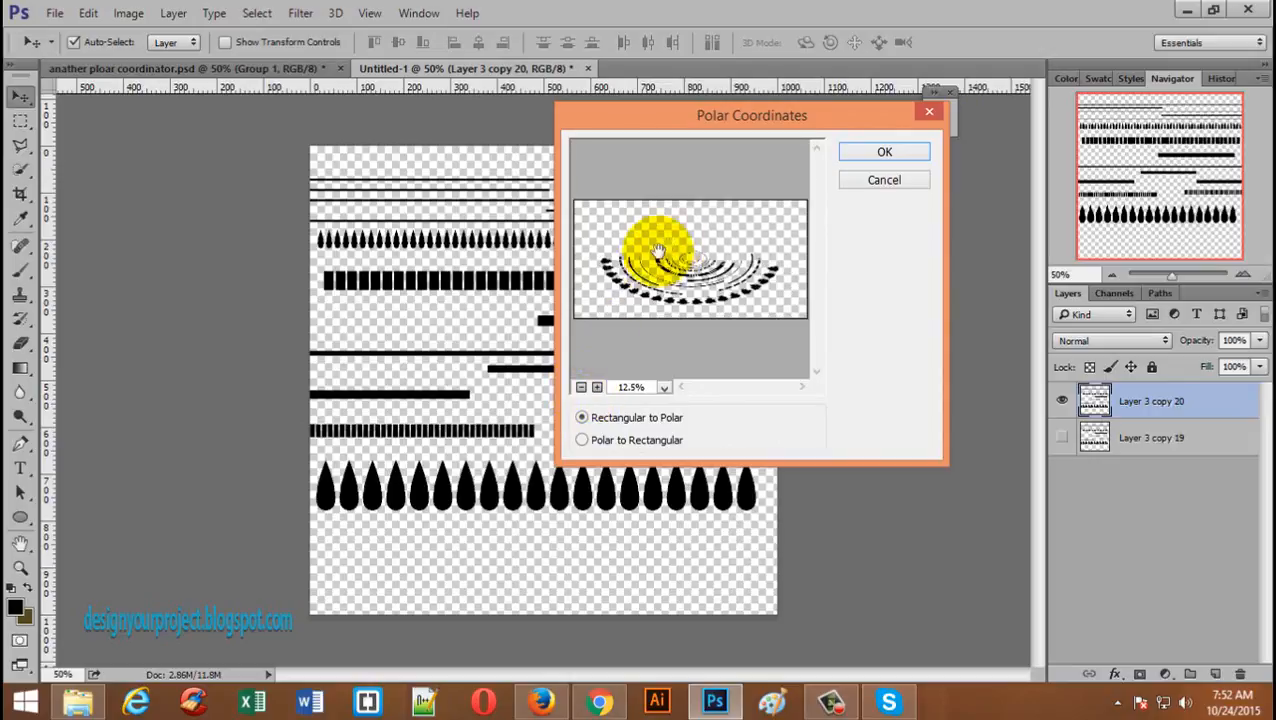
click(873, 181)
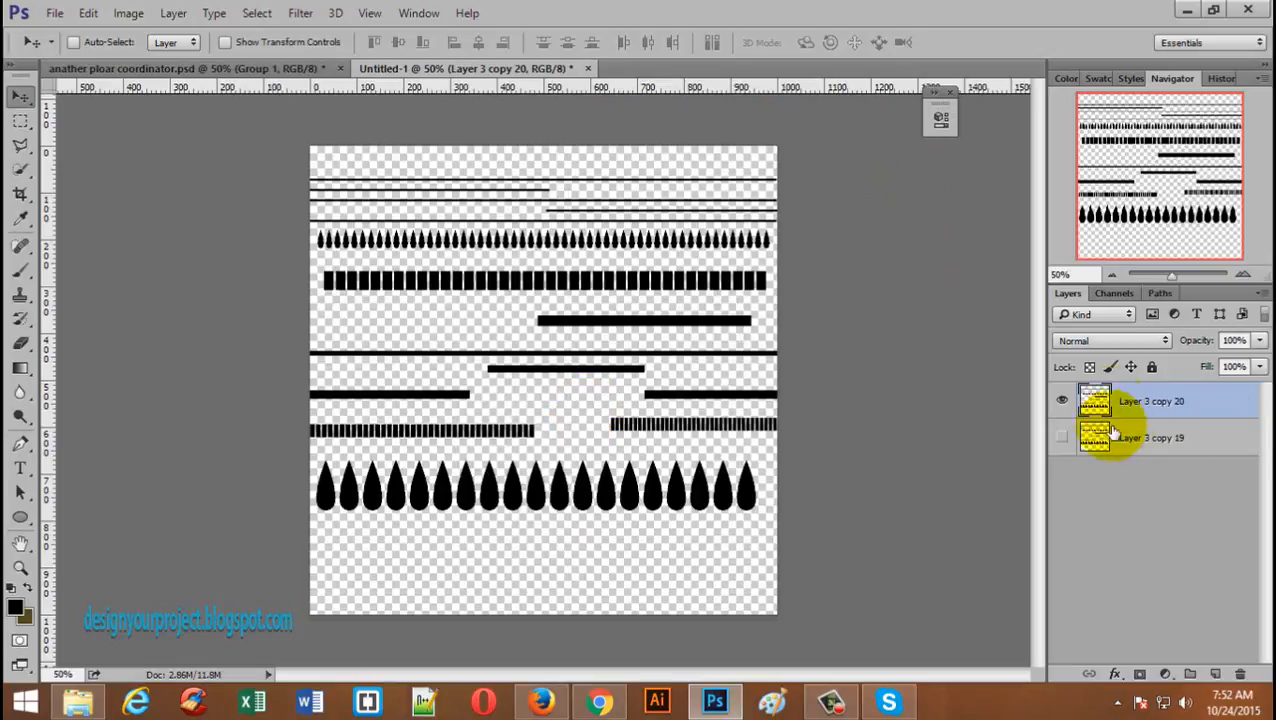
ctrl+click(1094, 400)
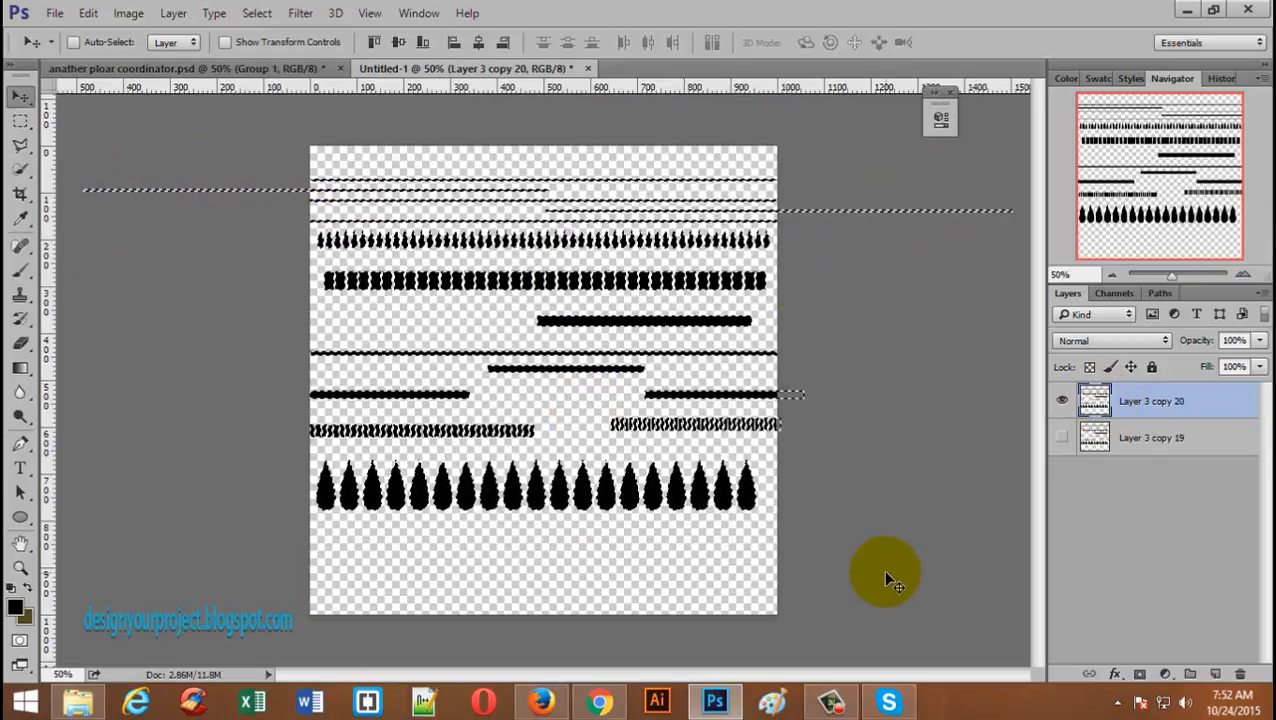
key(ctrl+d)
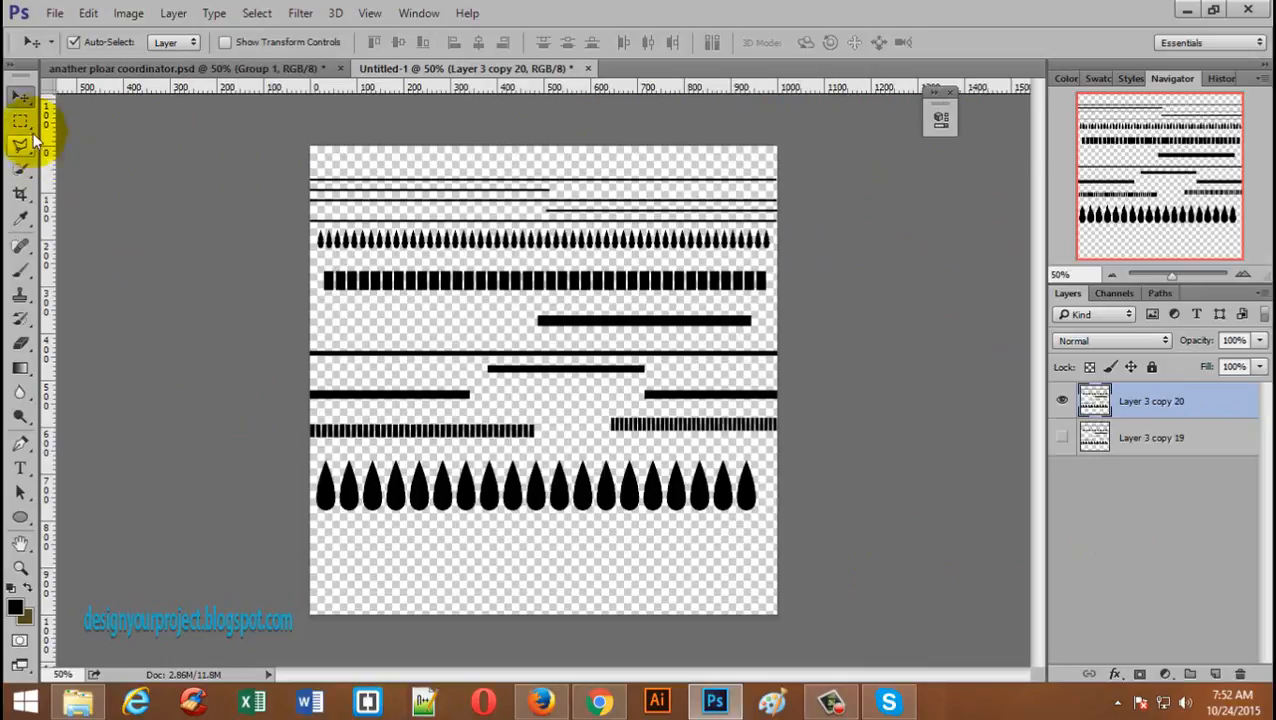
- Crop the image to a rectangular selection around the whole canvas with both pattern layers shown, then deselect and hide Layer 3 copy 19
click(21, 120)
drag(310, 143, 776, 613)
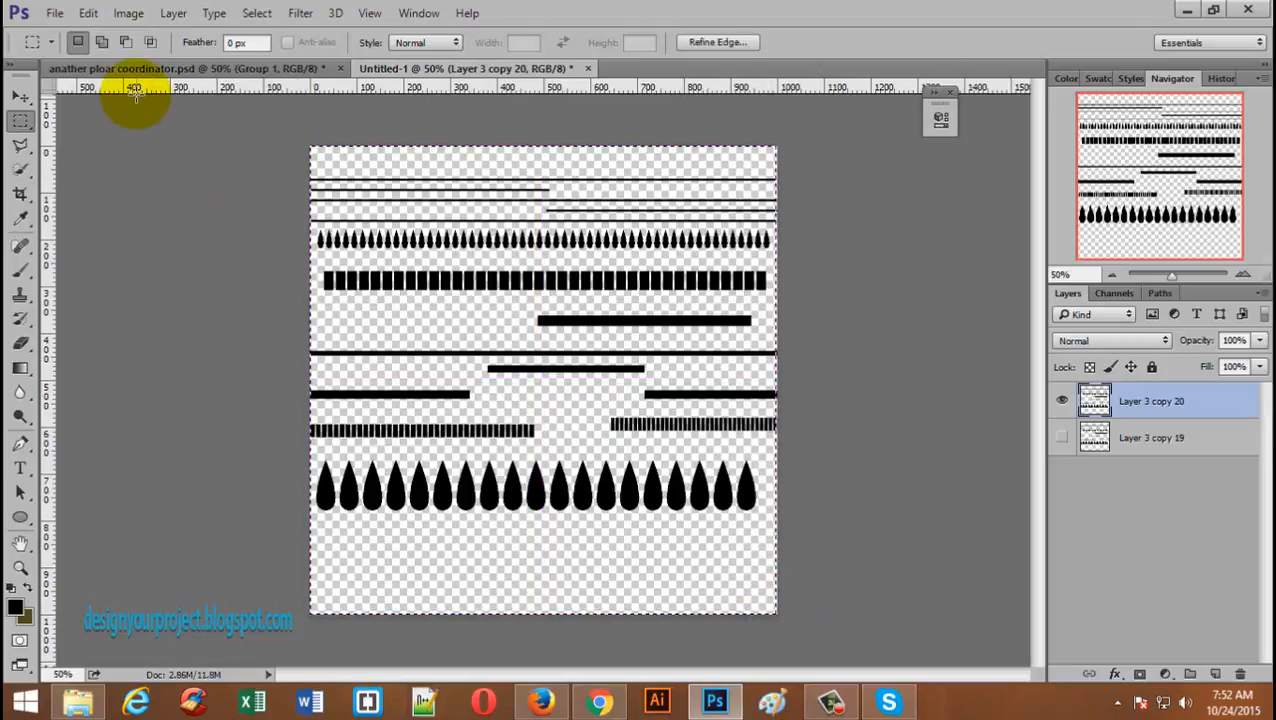
click(1062, 437)
click(128, 13)
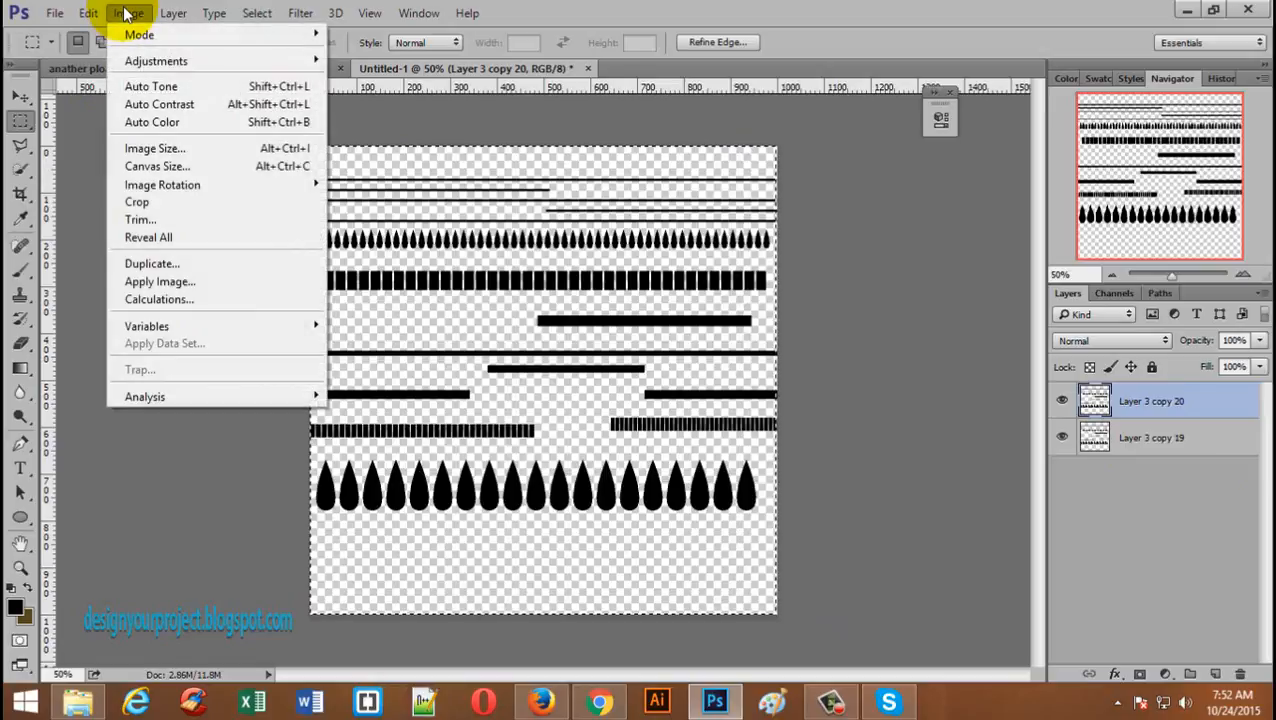
click(200, 204)
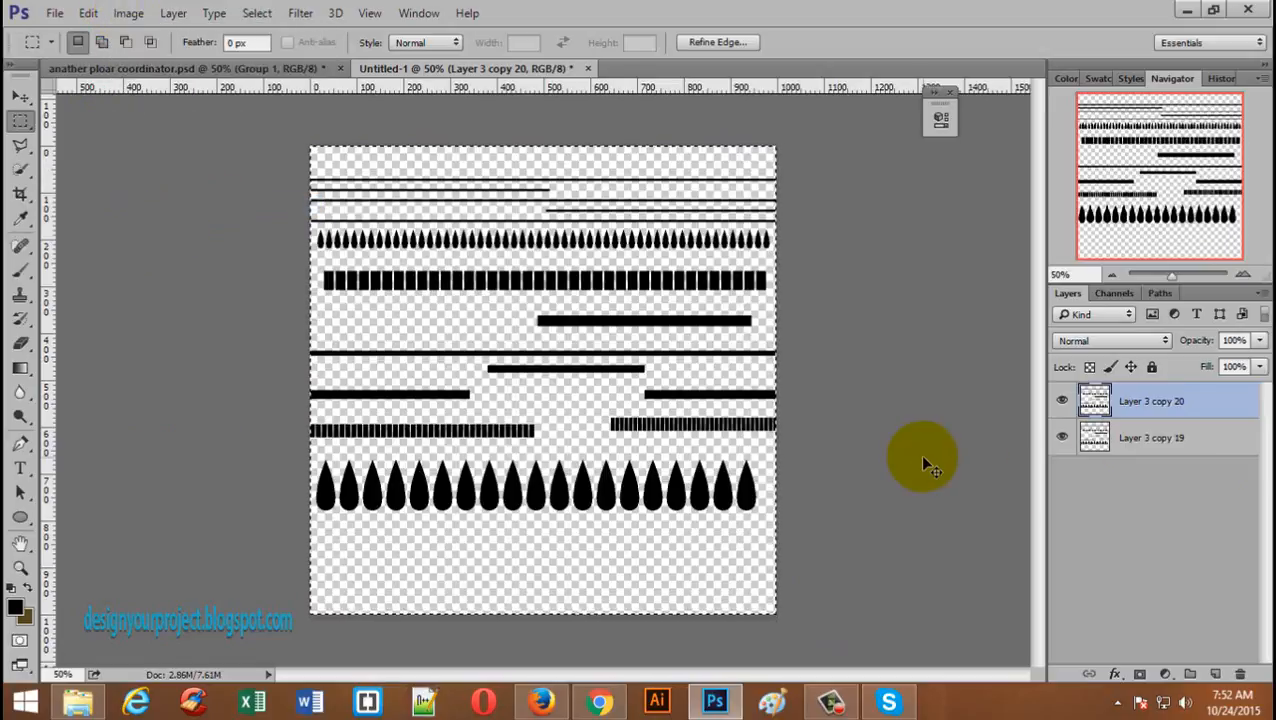
key(ctrl+d)
click(1062, 437)
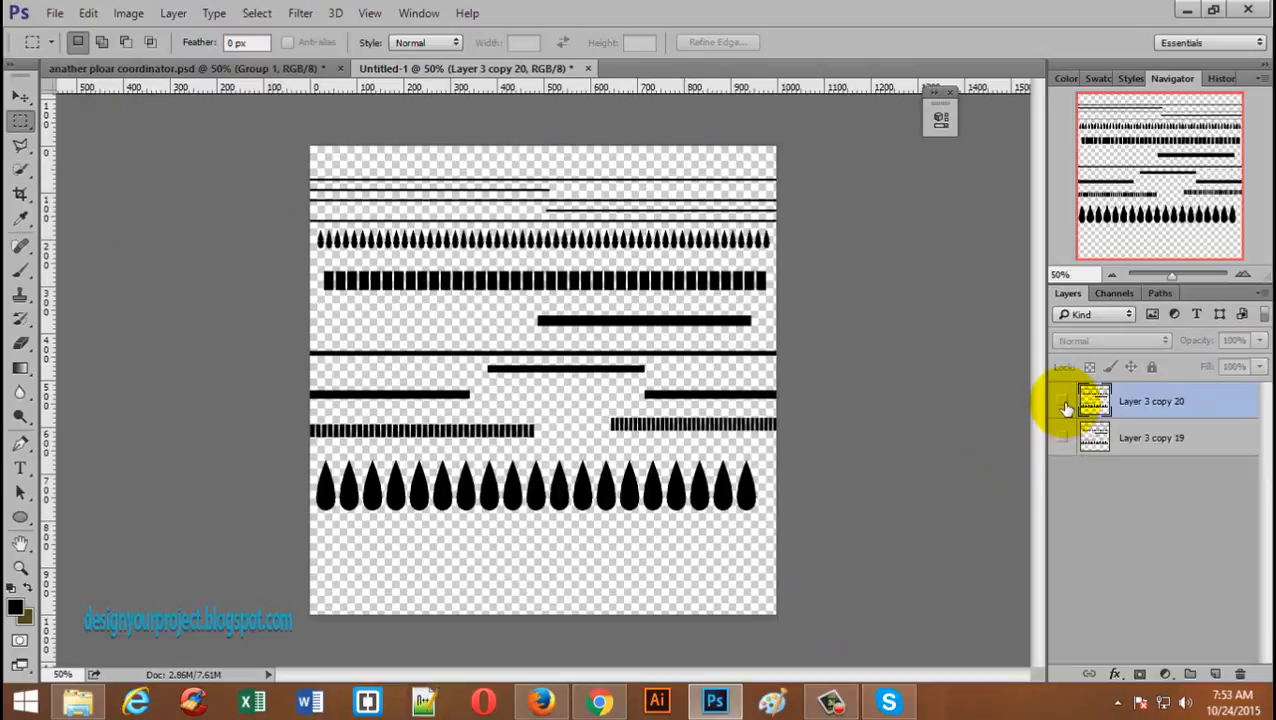
- Apply the Polar Coordinates distortion to Layer 3 copy 20 with the Rectangular to Polar option
click(302, 14)
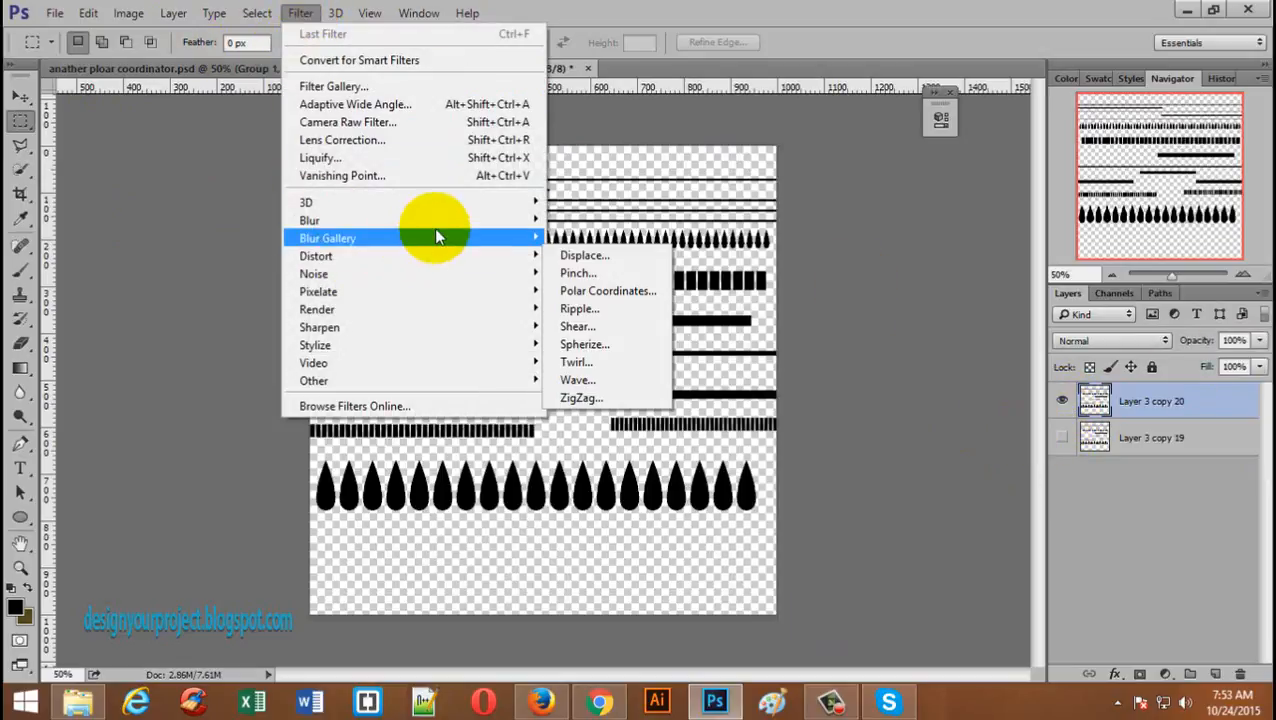
mouse_move(459, 259)
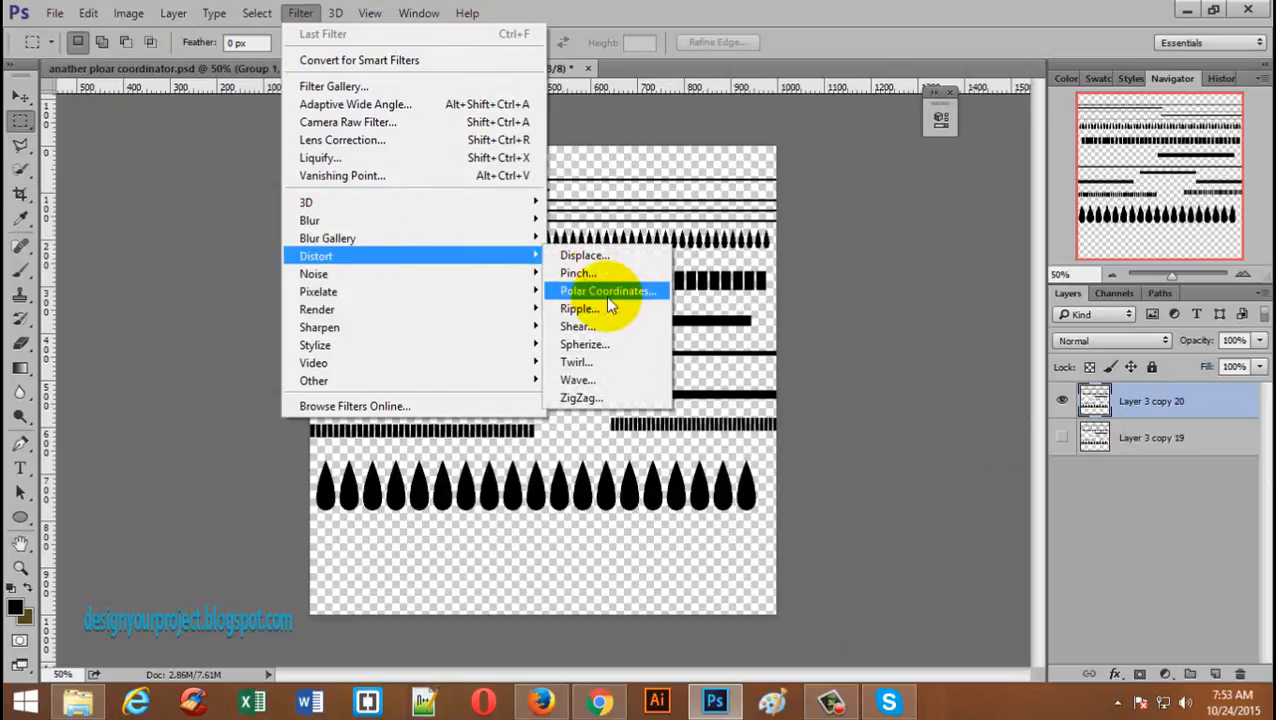
click(632, 304)
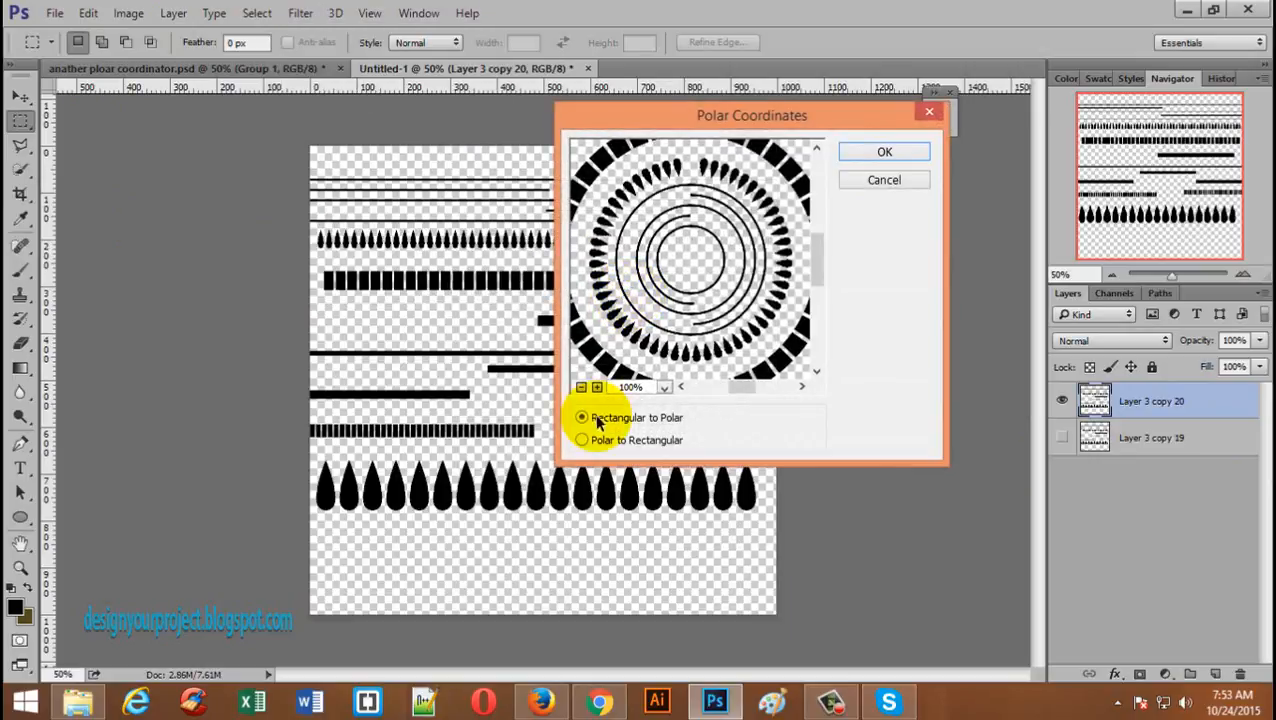
click(581, 388)
click(581, 388)
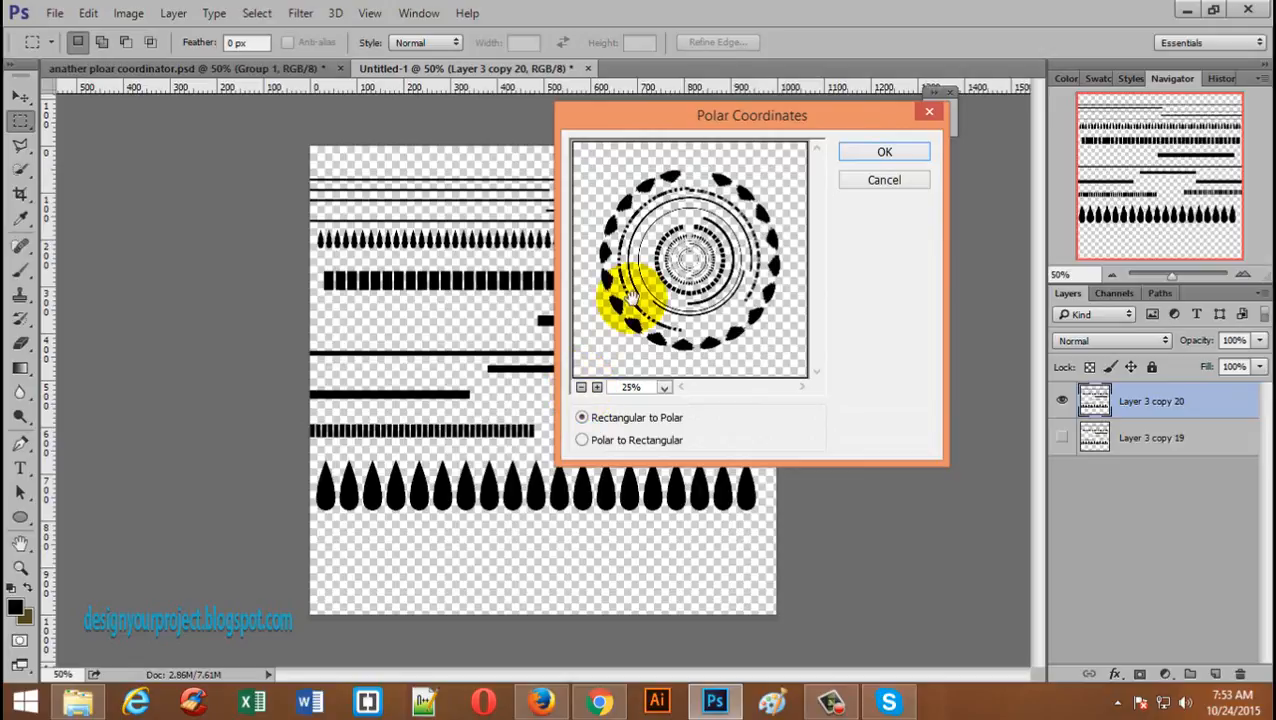
click(866, 156)
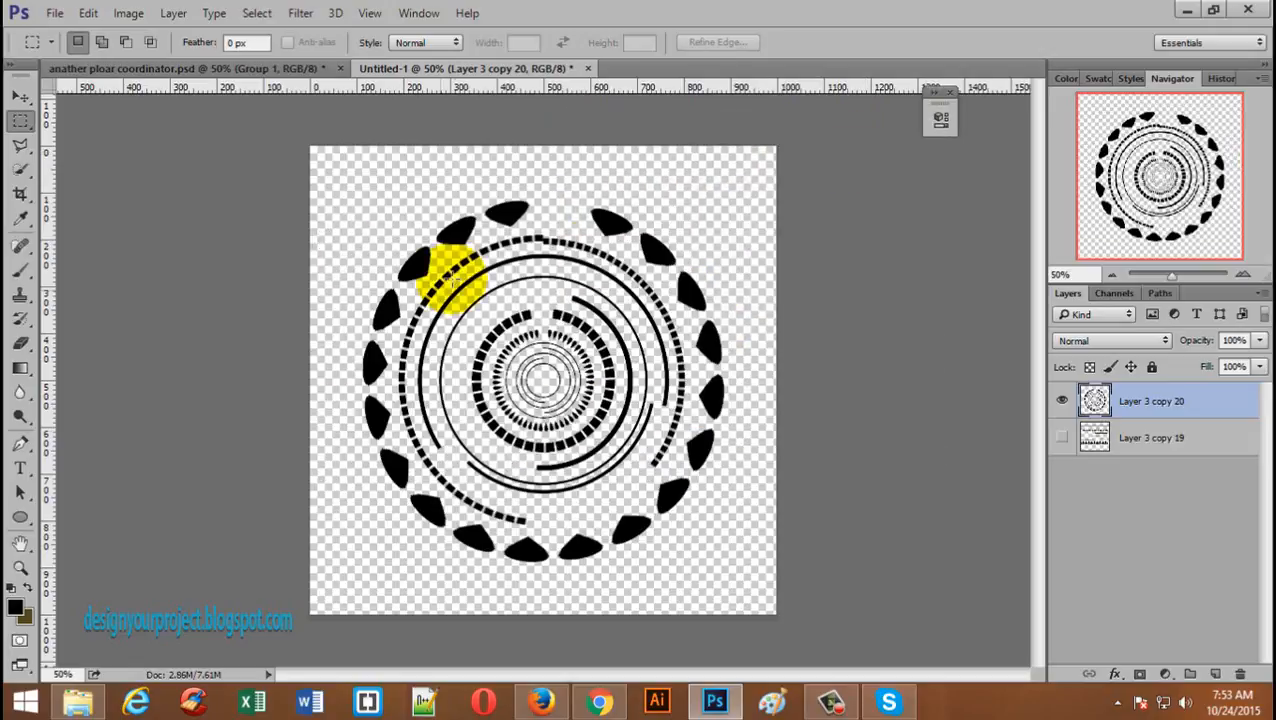
- Show the original pattern layer, Layer 3 copy 19, duplicate it, and hide the original again
click(1093, 440)
click(1062, 437)
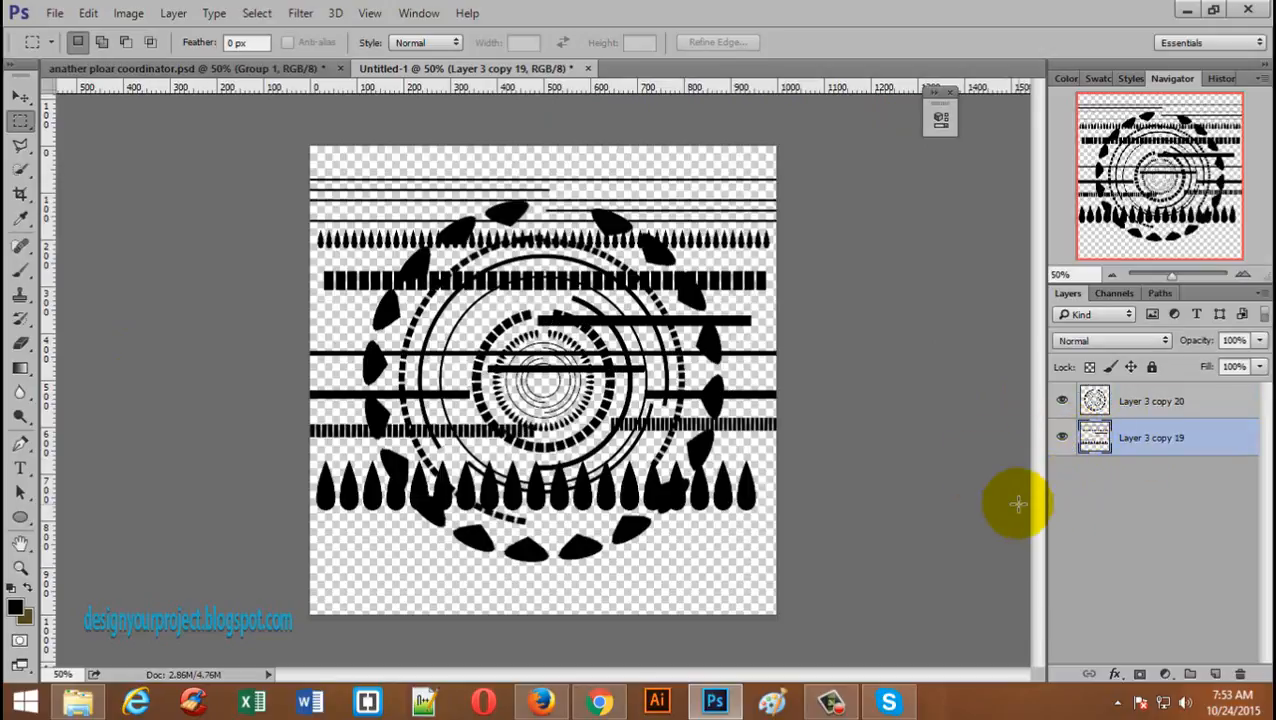
key(ctrl+j)
click(1061, 476)
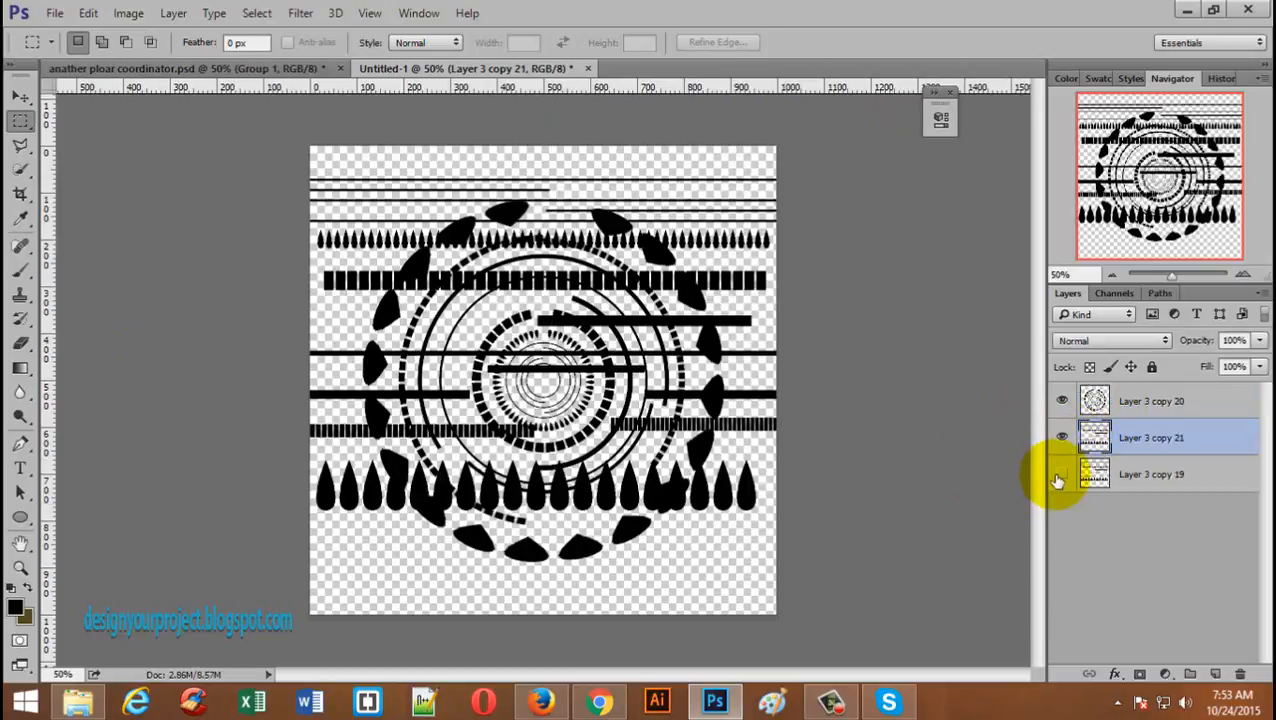
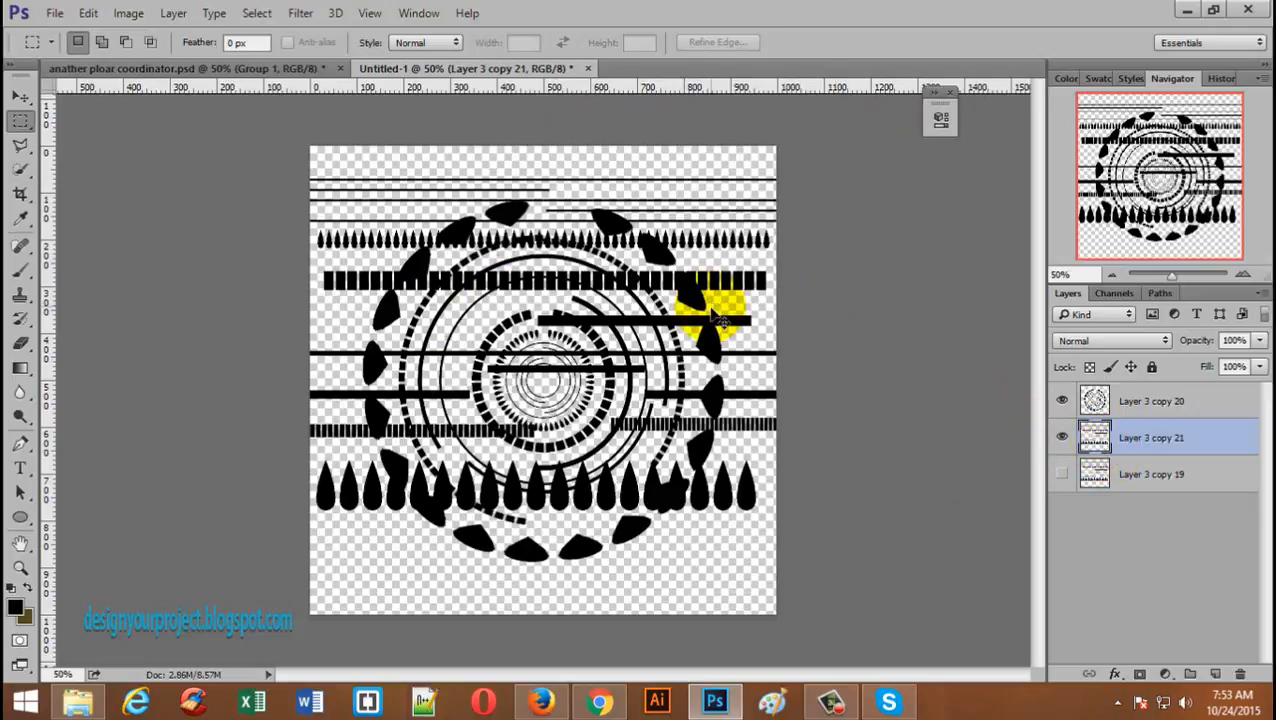
- Flip the duplicated pattern layer, Layer 3 copy 21, vertically with Free Transform and commit the transformation
key(ctrl+t)
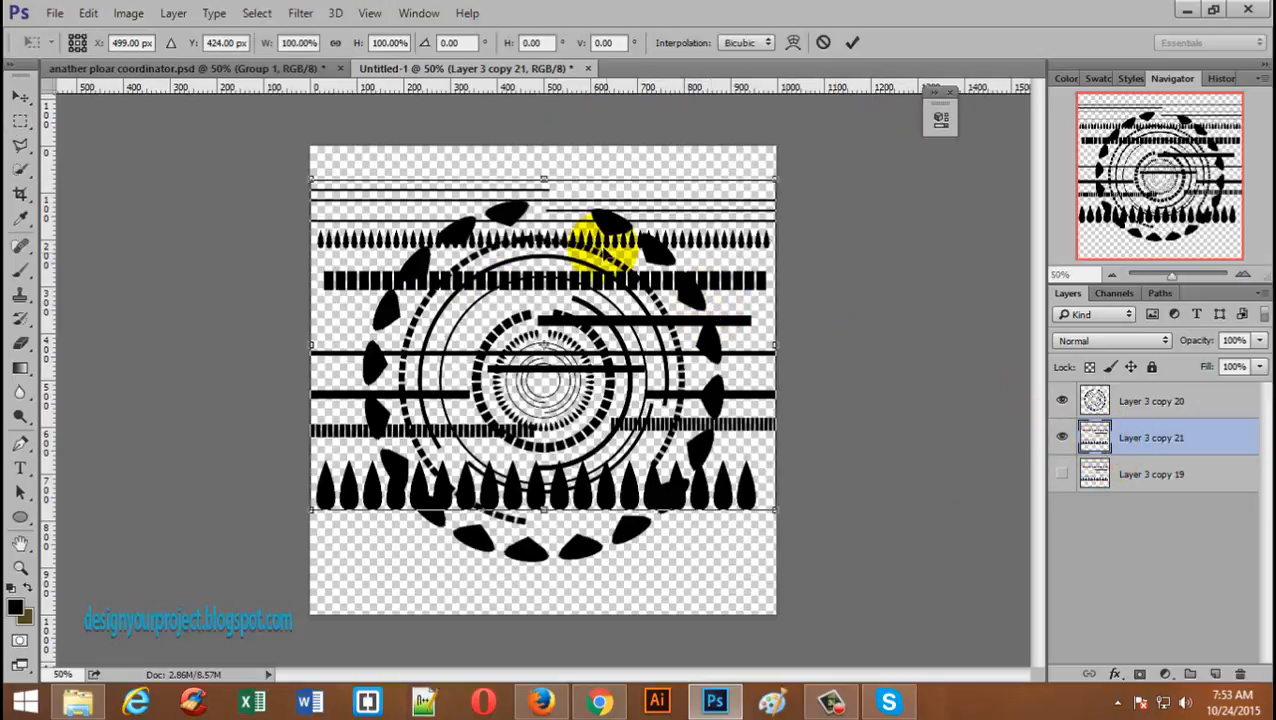
right_click(614, 224)
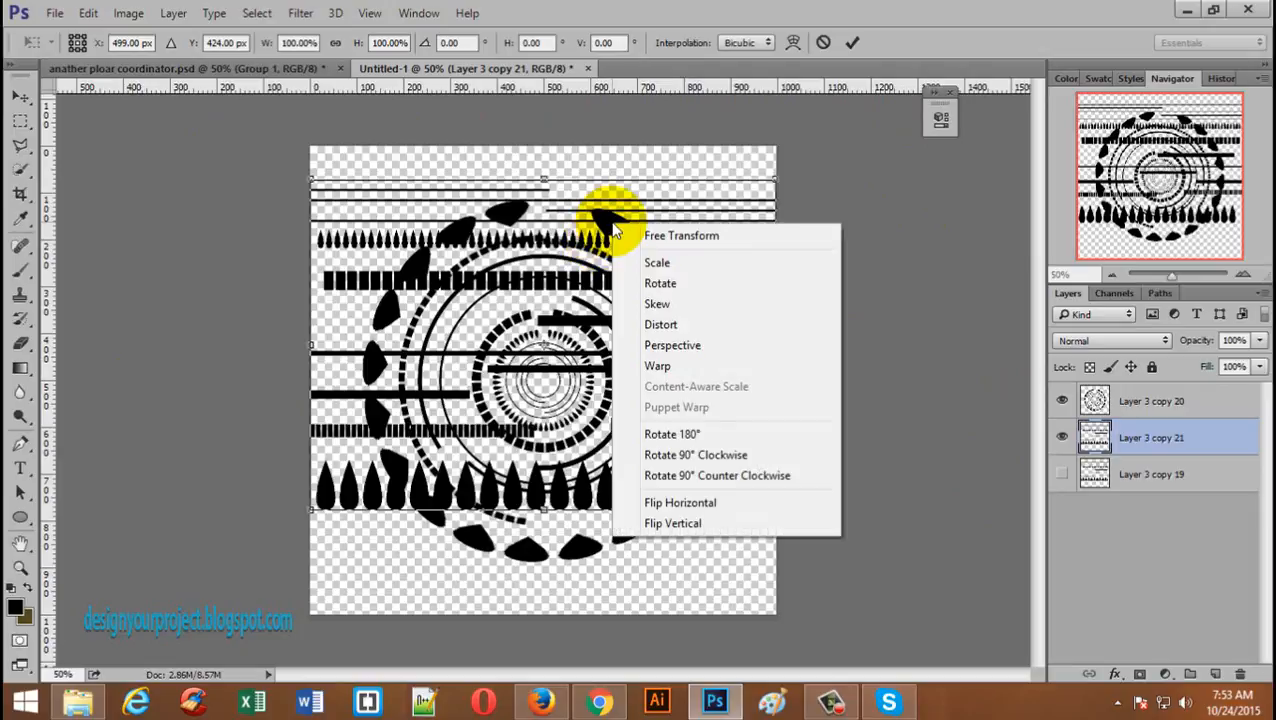
click(690, 525)
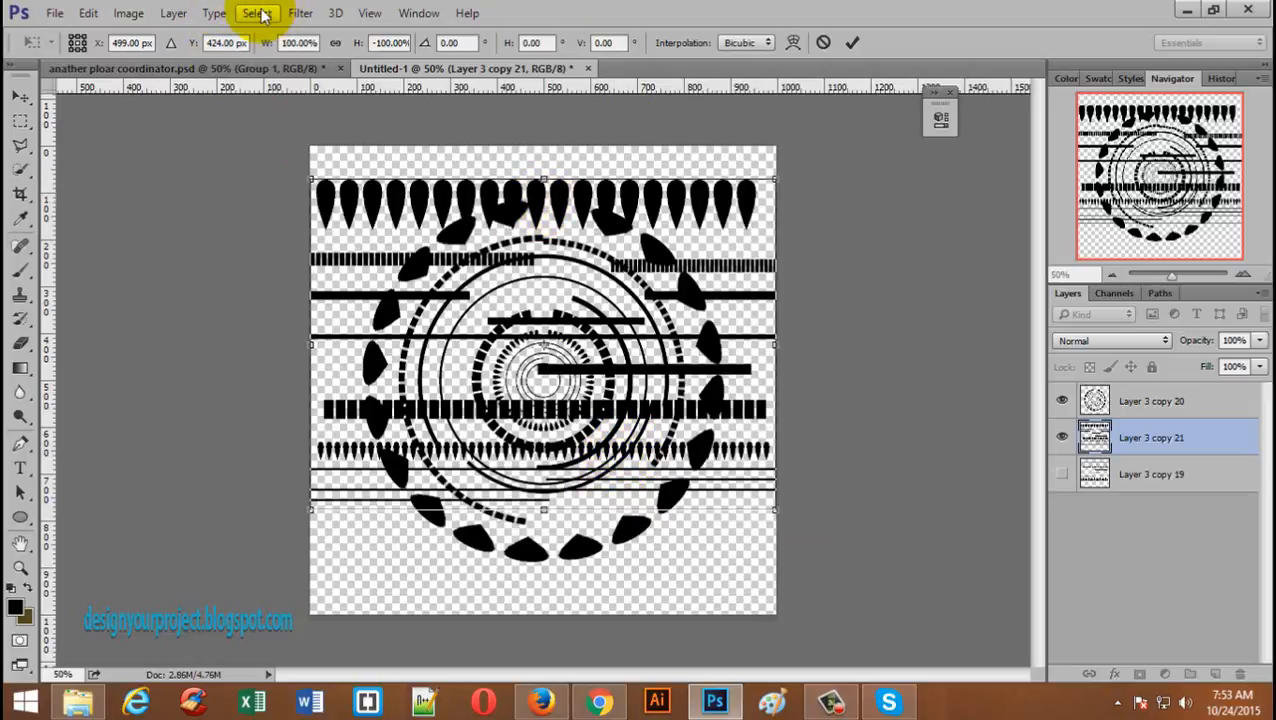
click(304, 16)
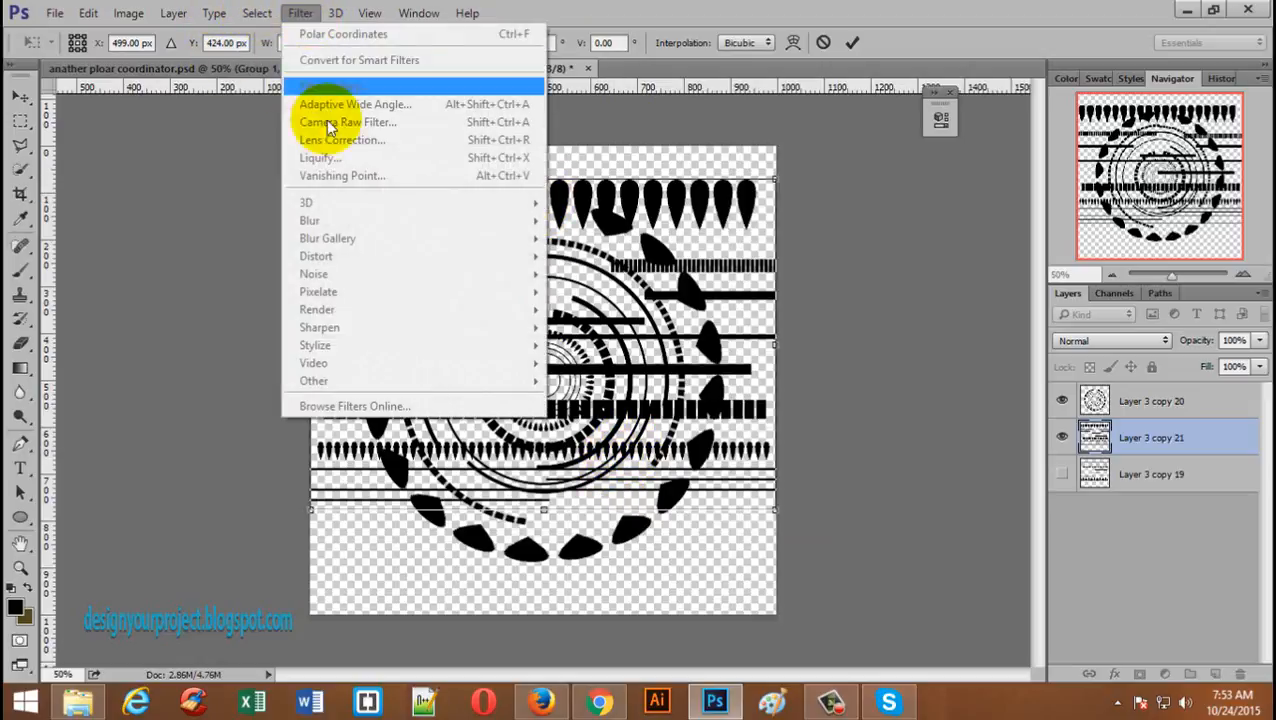
click(852, 46)
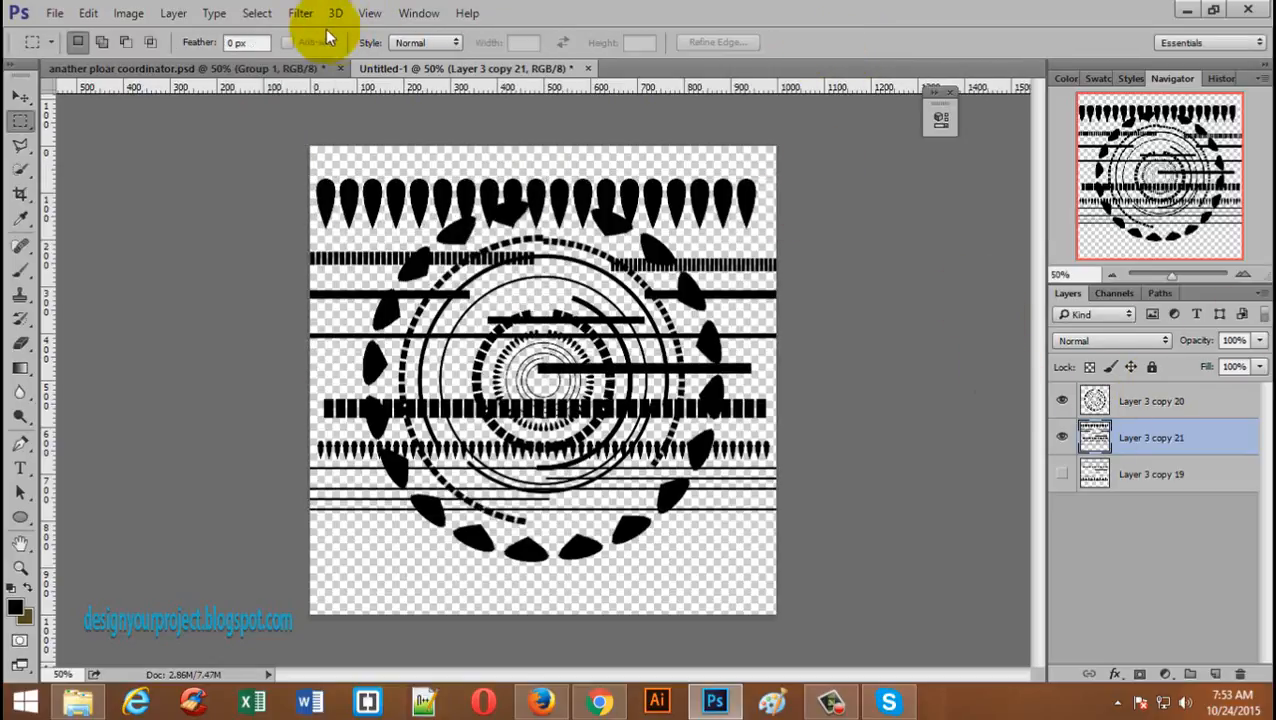
- Apply the Polar Coordinates distortion to the flipped Layer 3 copy 21 with the Rectangular to Polar option
click(297, 15)
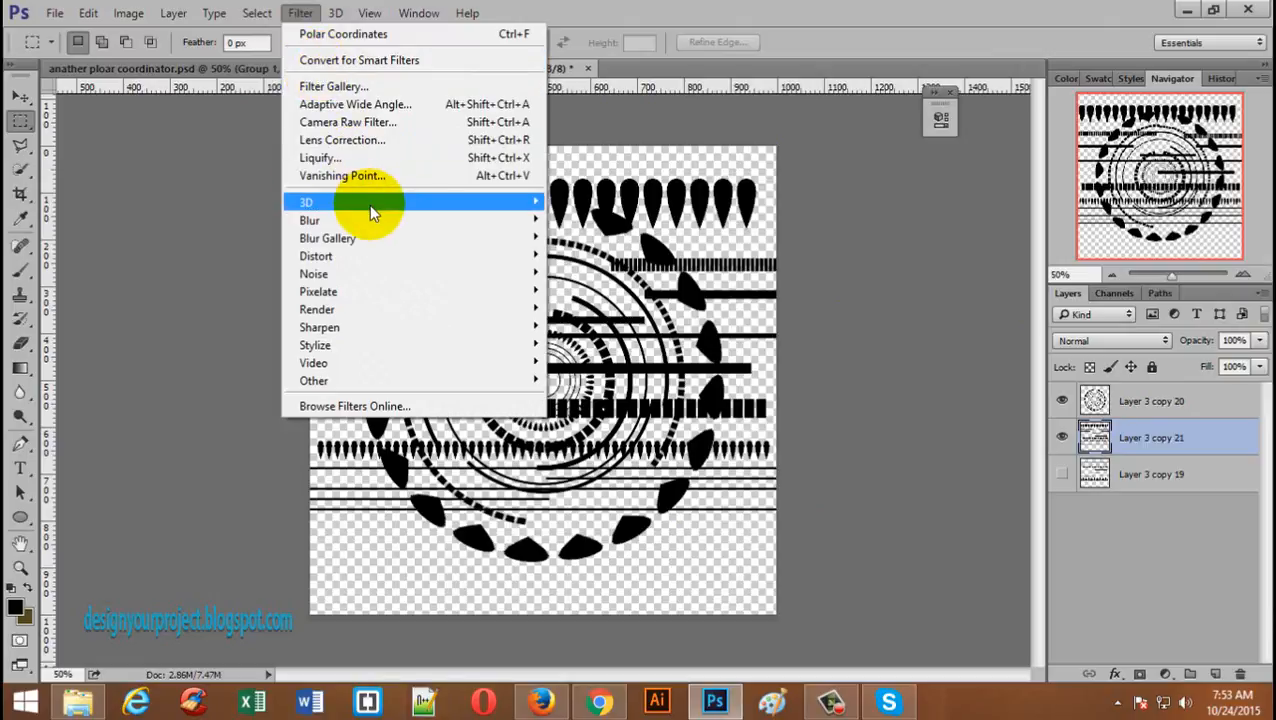
mouse_move(456, 262)
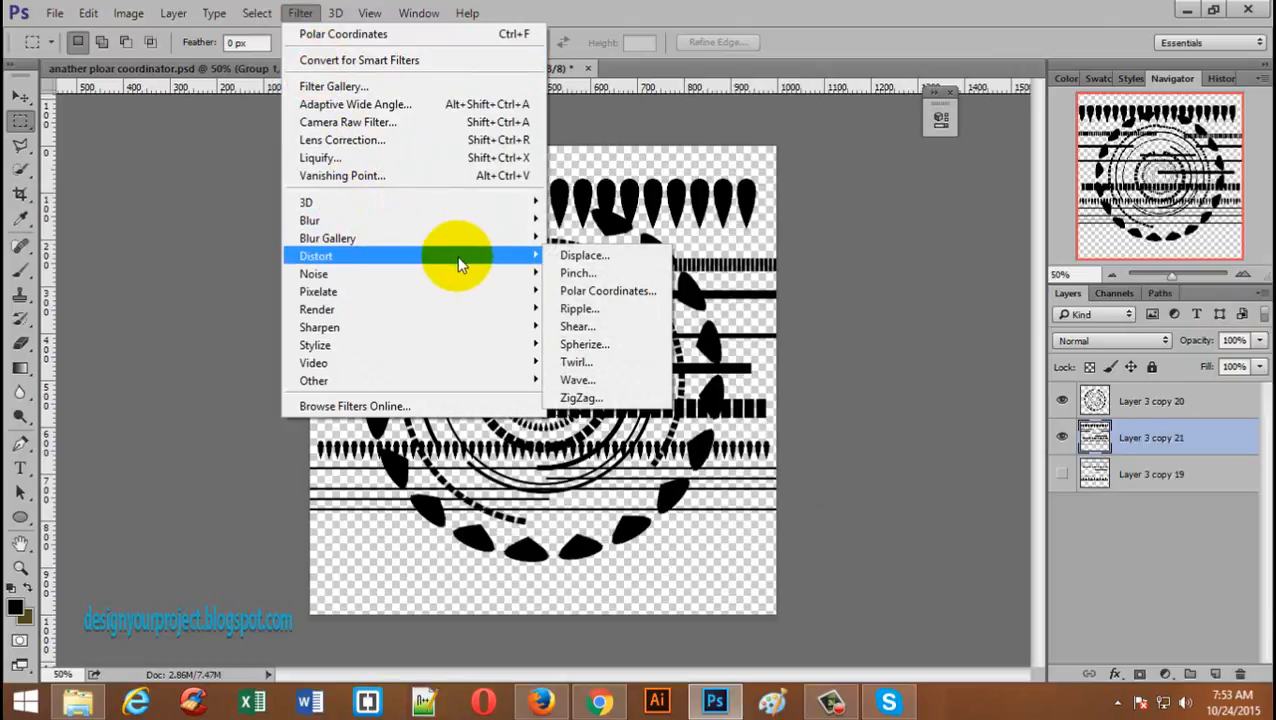
click(615, 290)
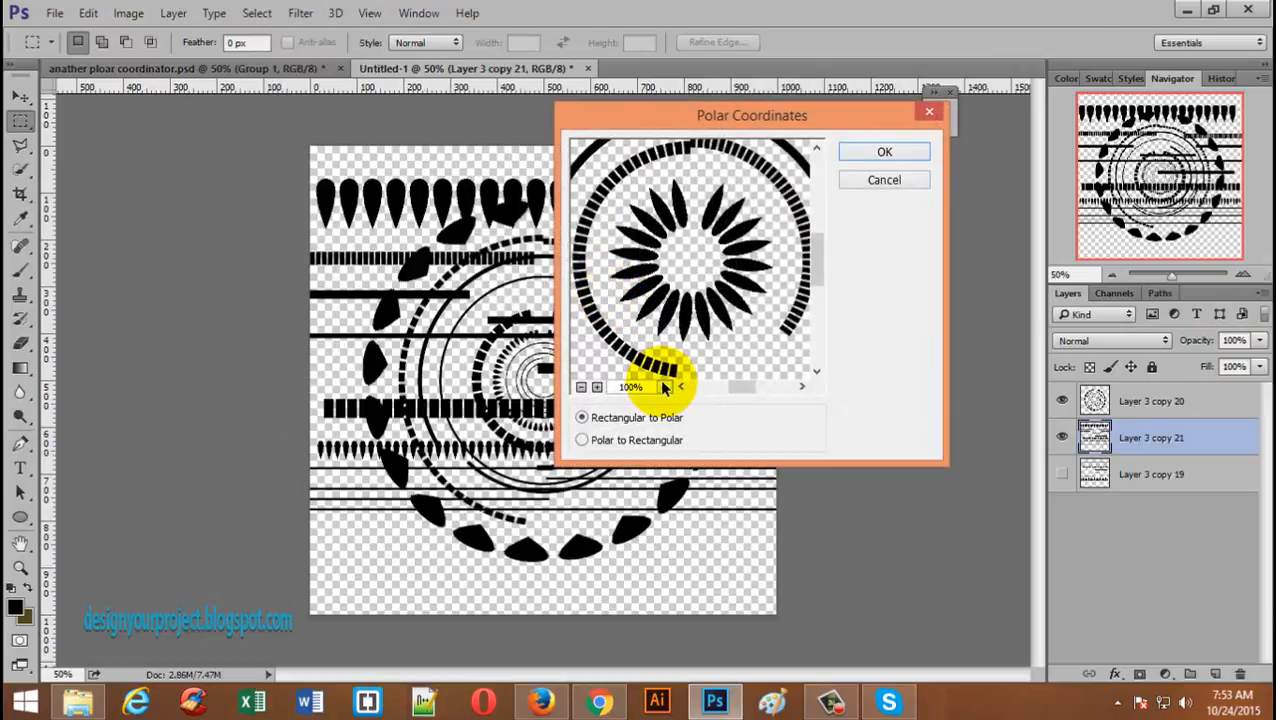
click(581, 388)
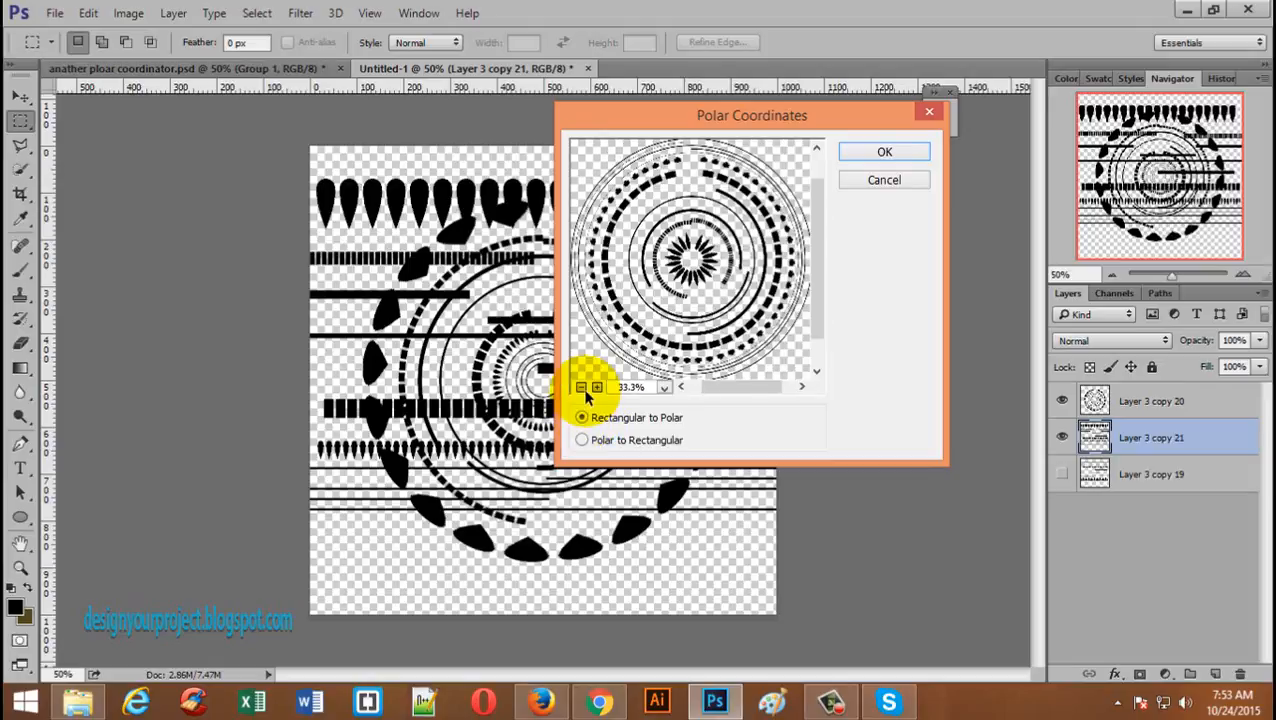
click(884, 153)
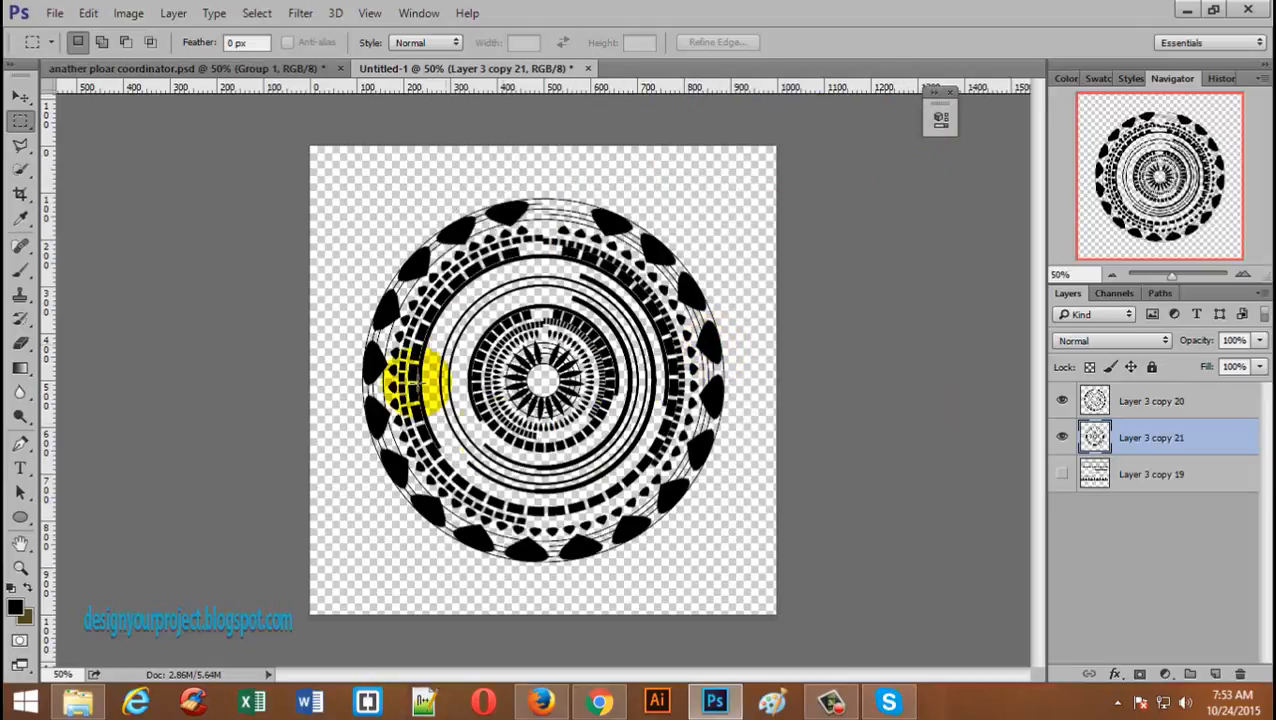
- In anather ploar coordinator.psd, hide the flat pattern Layer 4 copy 4 and show the teal circular design on Layer 4 copy 8
scroll(584, 358, up, 1)
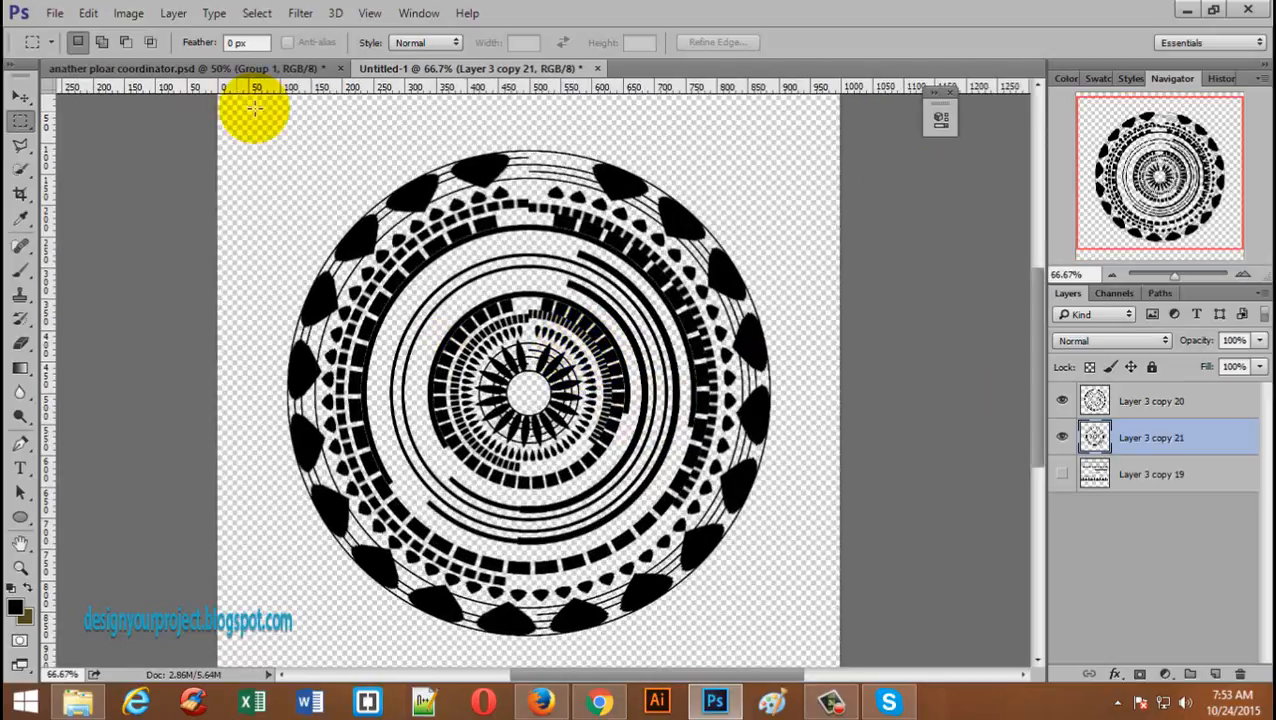
click(228, 69)
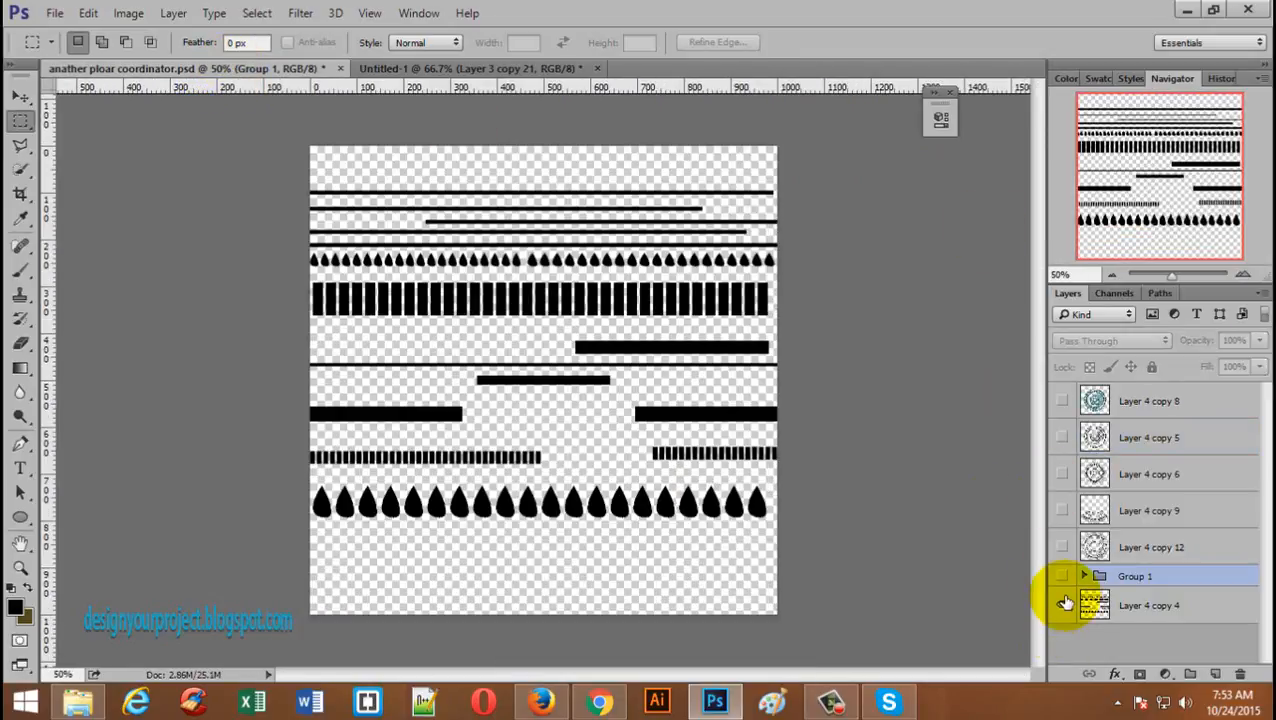
click(1064, 606)
click(1062, 401)
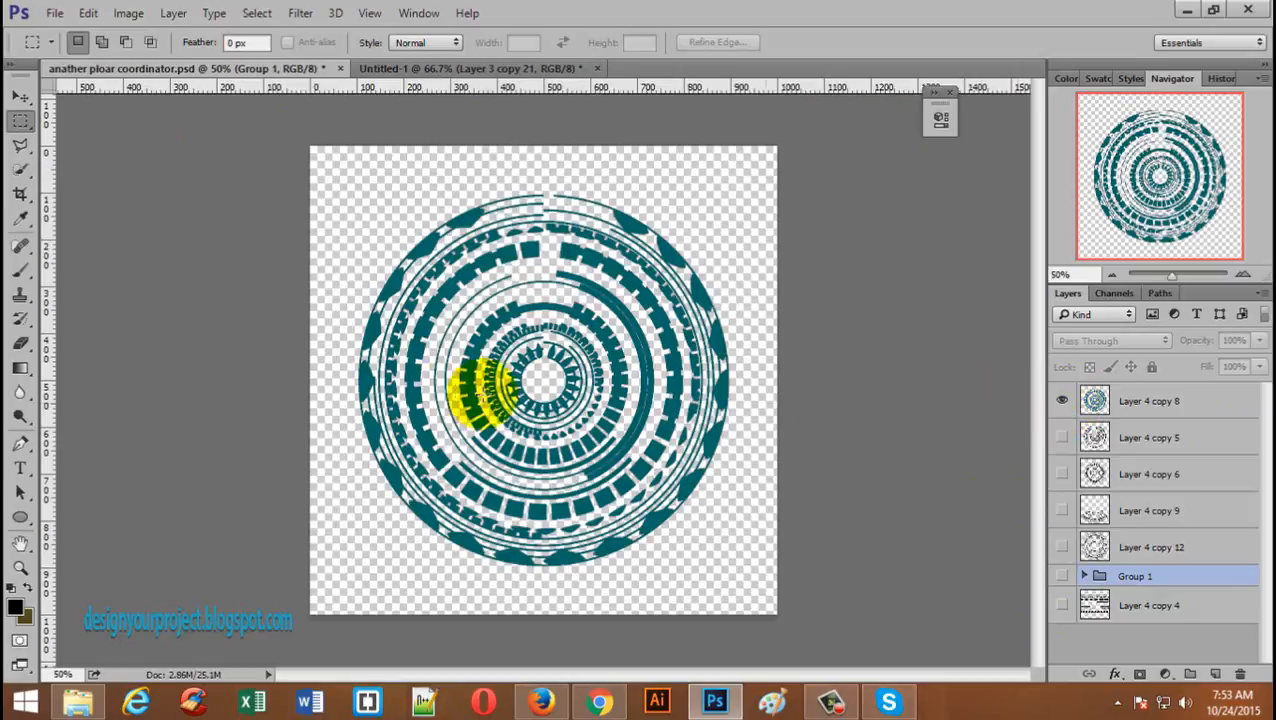
- Compare the overlapping ring details of the black circular design in Untitled-1 with the teal reference design in anather ploar coordinator.psd
click(473, 66)
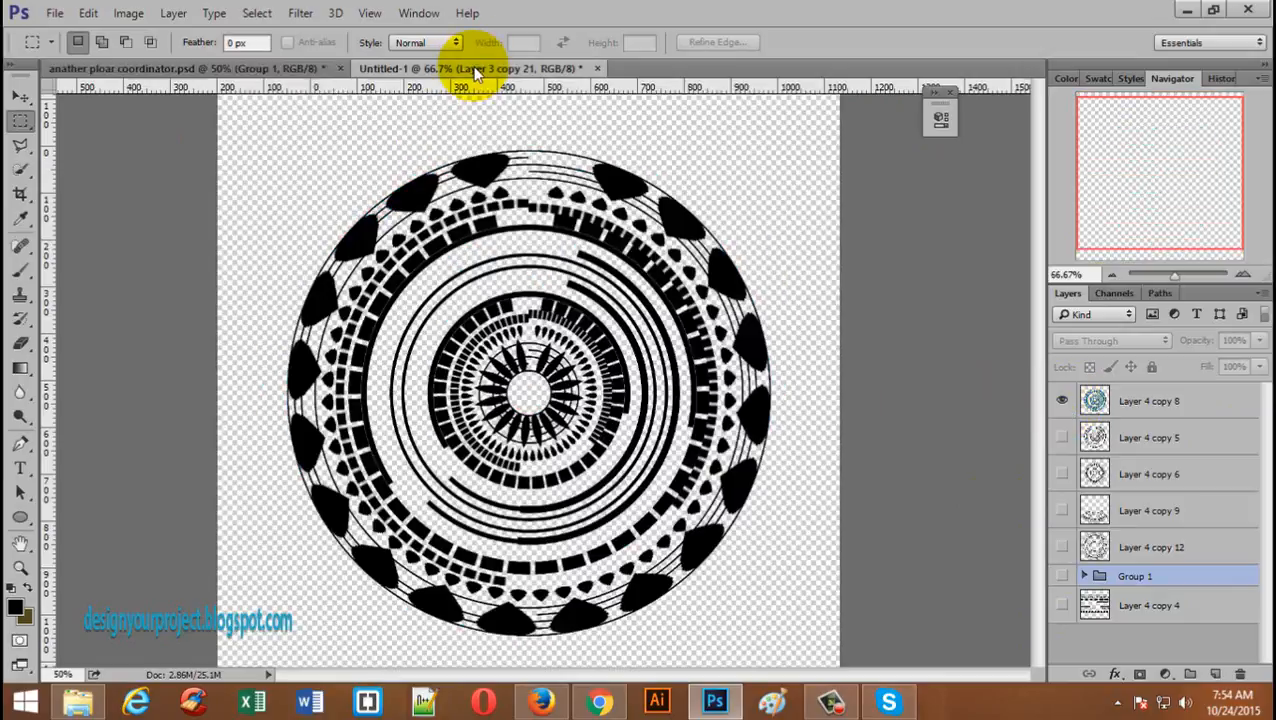
scroll(609, 303, up, 1)
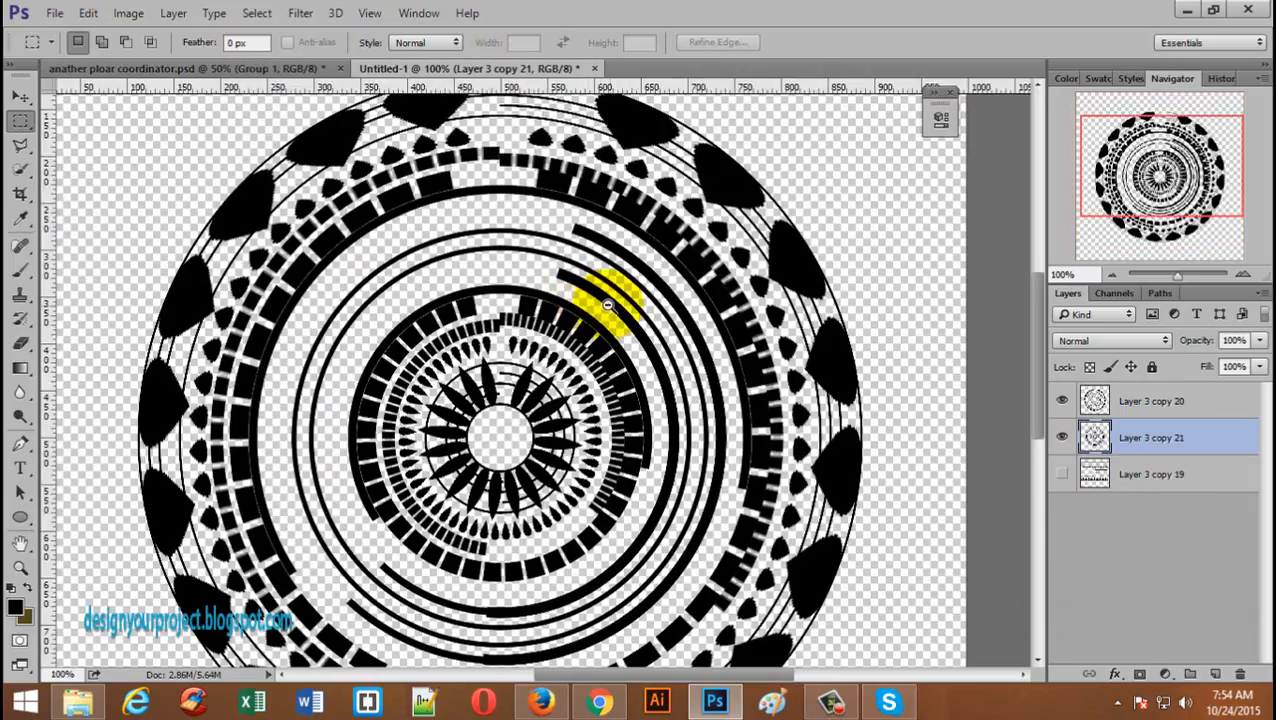
scroll(595, 300, up, 2)
scroll(610, 385, down, 3)
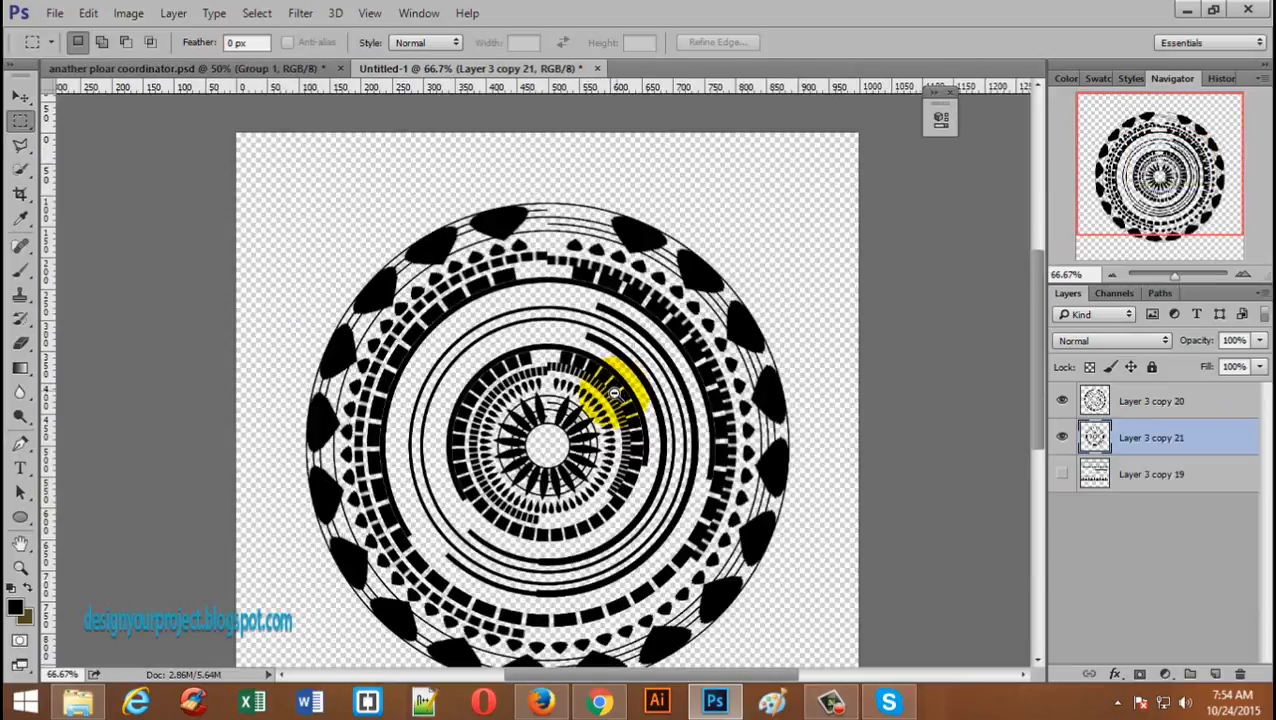
click(278, 69)
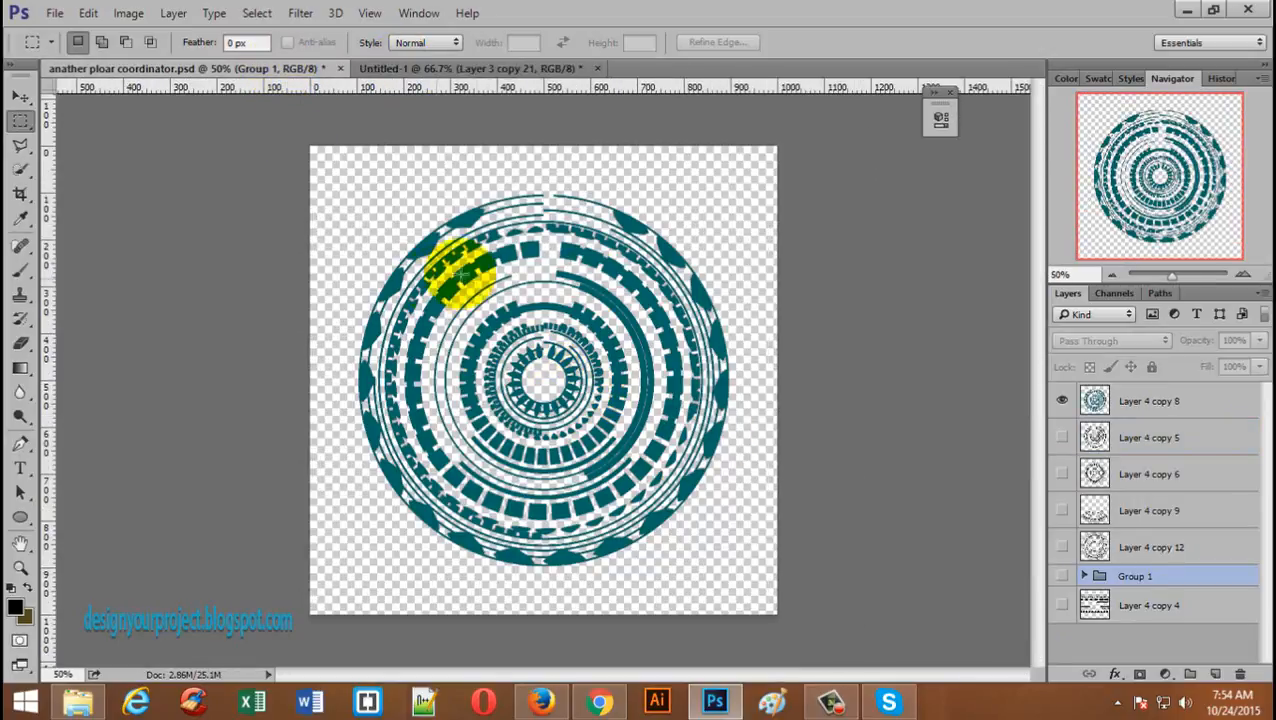
click(447, 69)
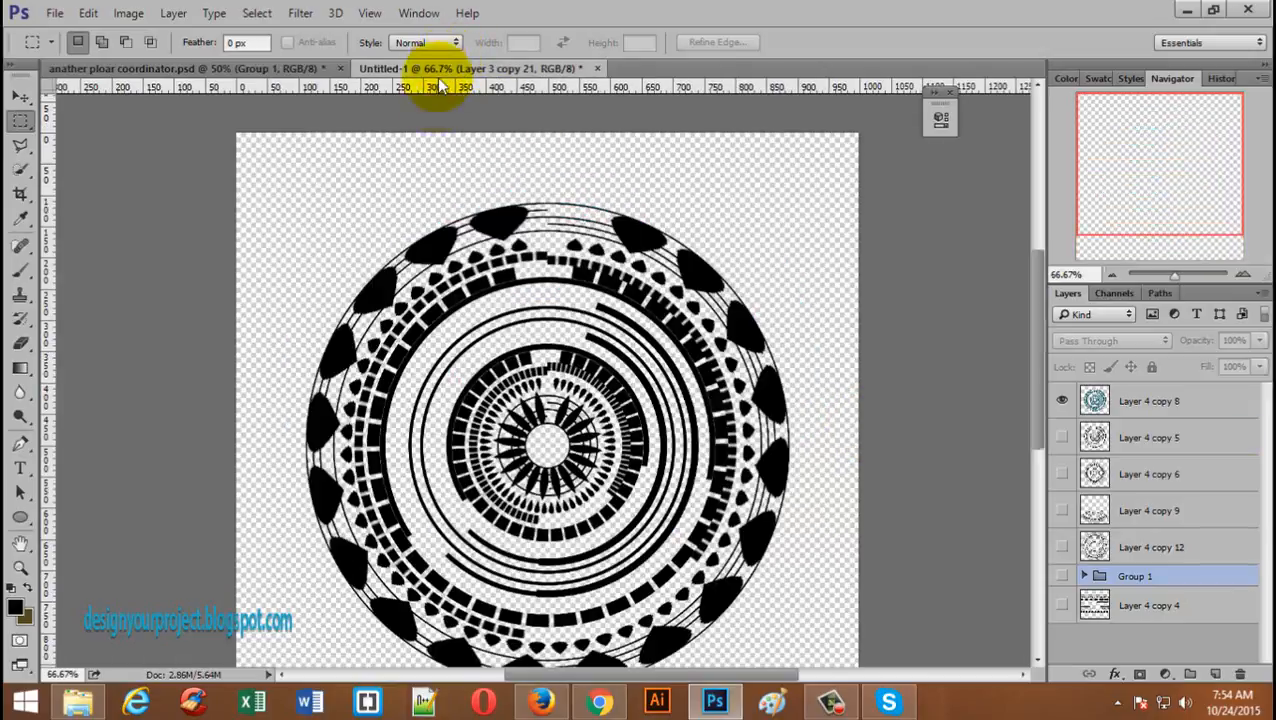
scroll(598, 396, up, 1)
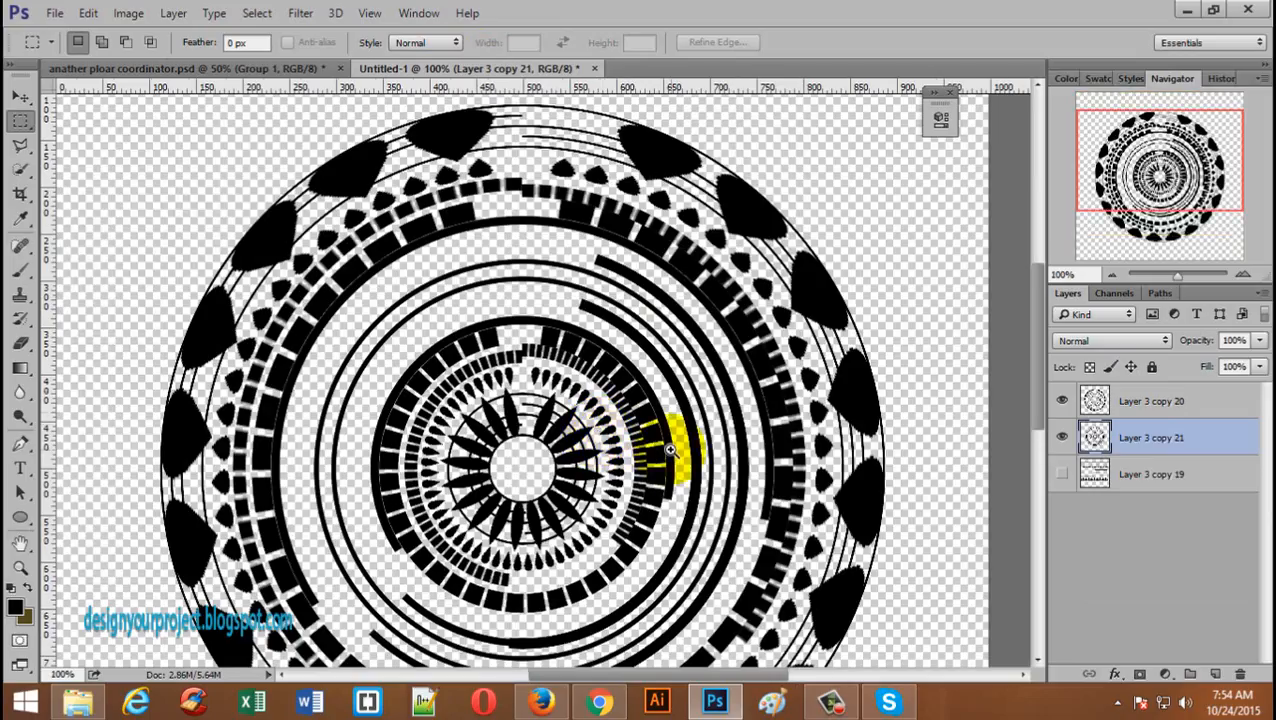
scroll(670, 450, up, 2)
scroll(600, 430, down, 3)
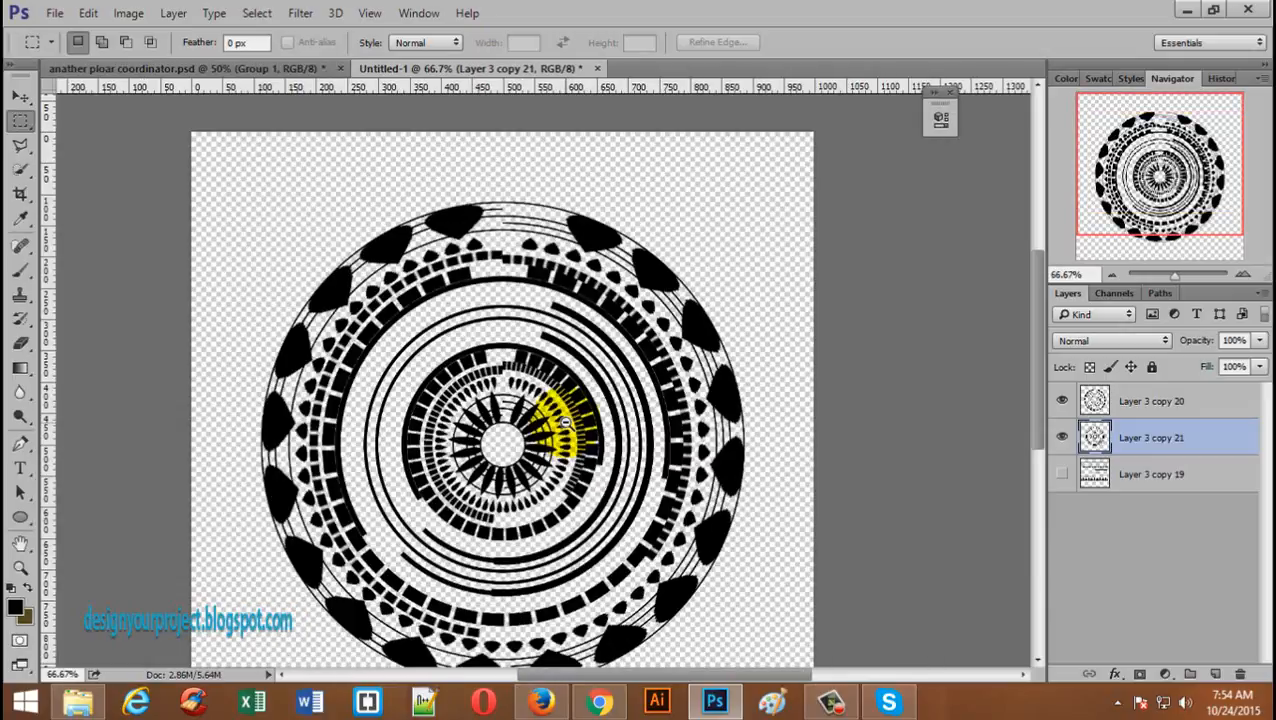
scroll(560, 485, down, 2)
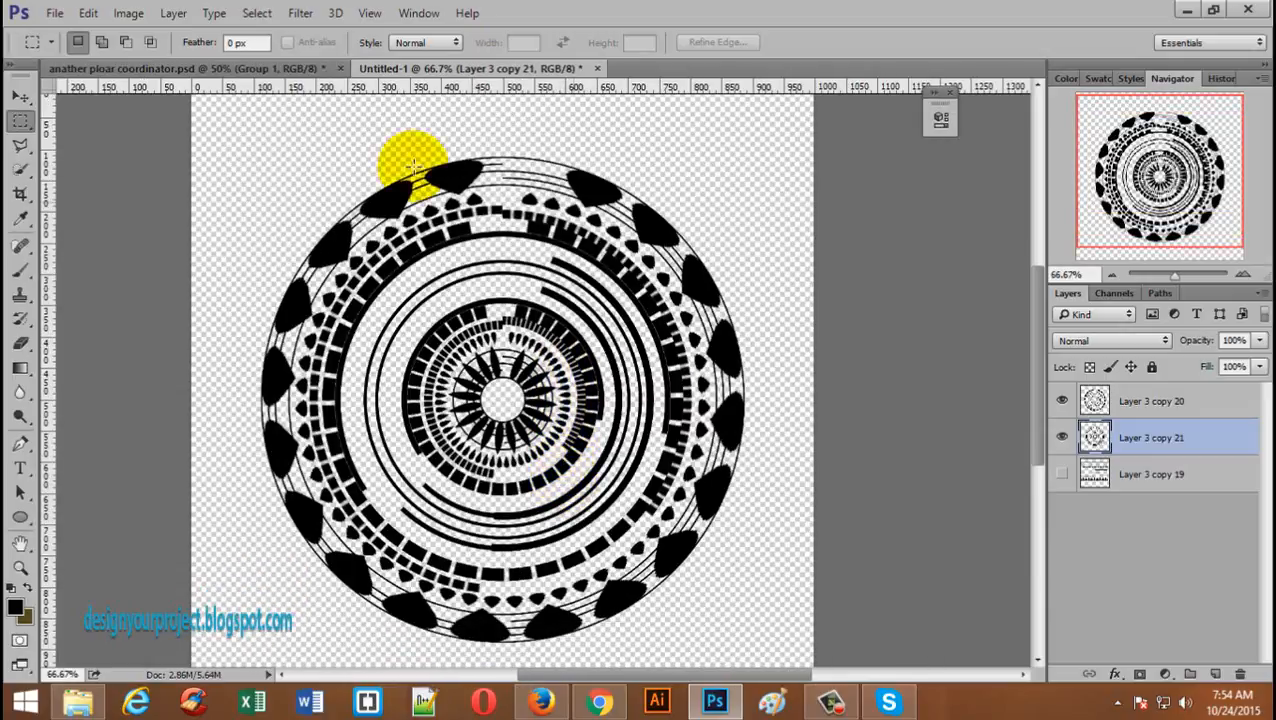
click(237, 69)
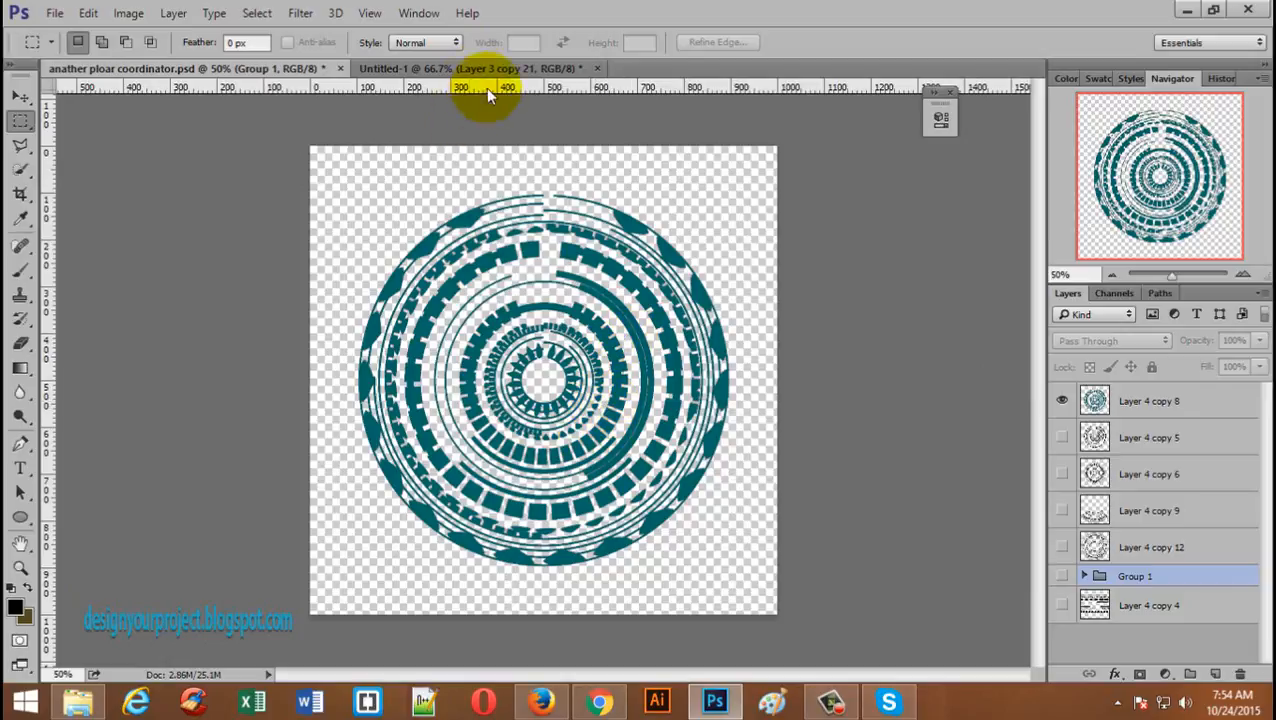
click(453, 69)
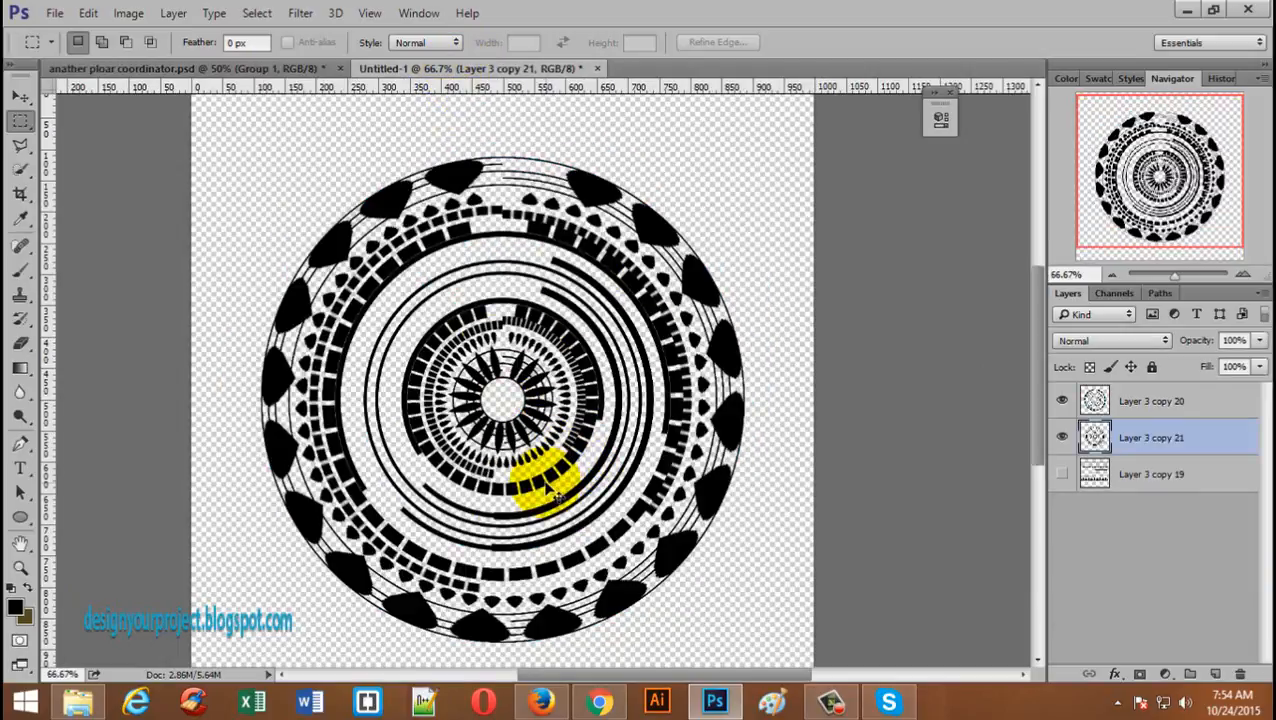
- Scale Layer 3 copy 21 in Untitled-1 down to about 94% around its centre and commit the transformation
key(ctrl+t)
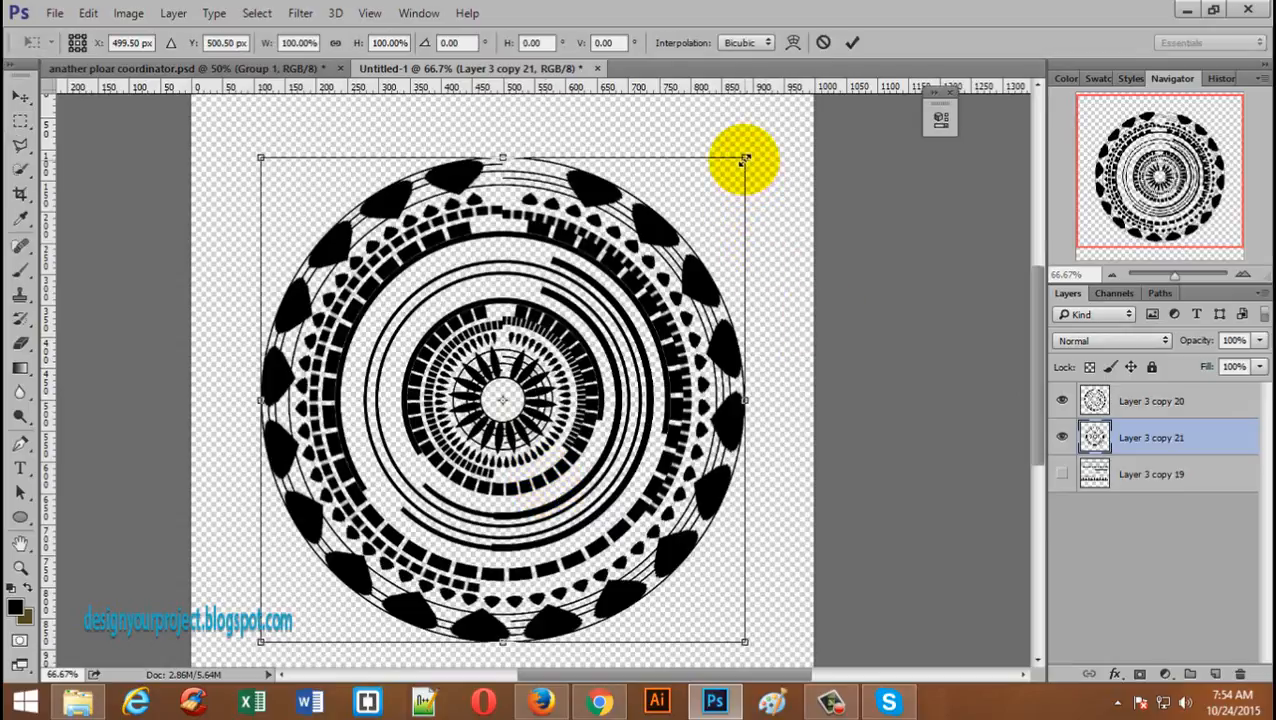
drag(745, 159, 722, 167)
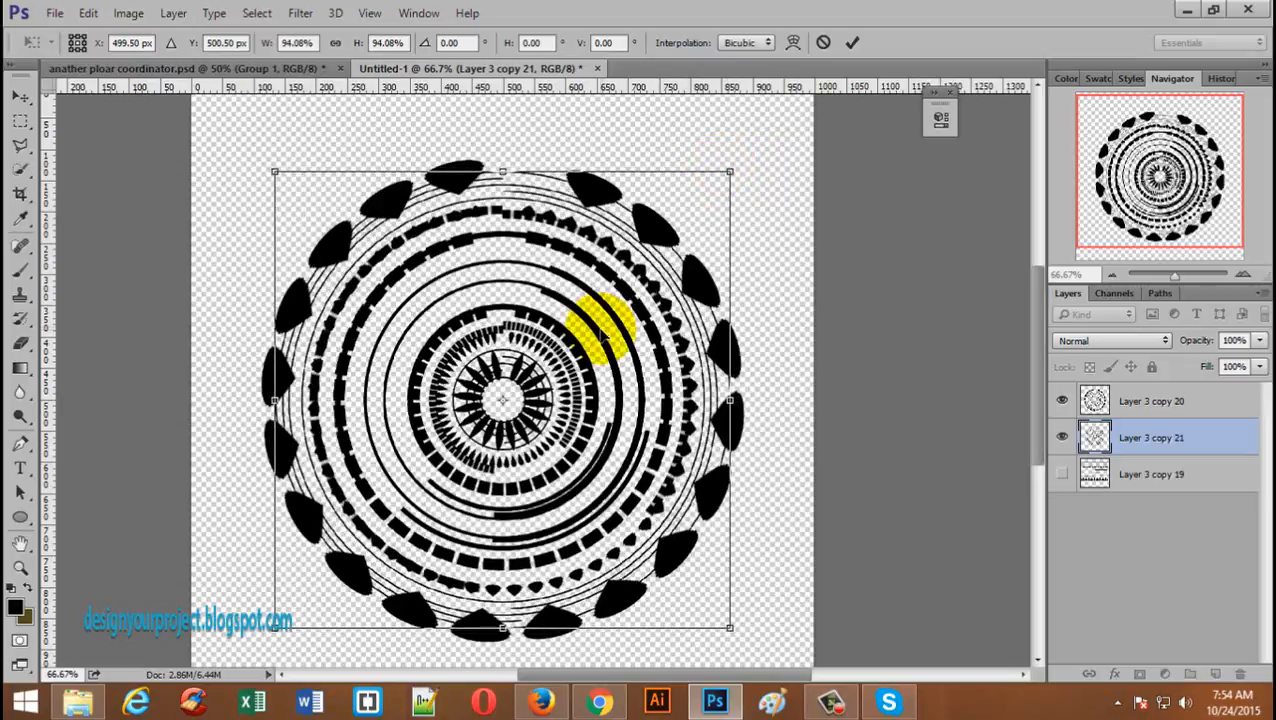
click(851, 45)
scroll(527, 369, up, 3)
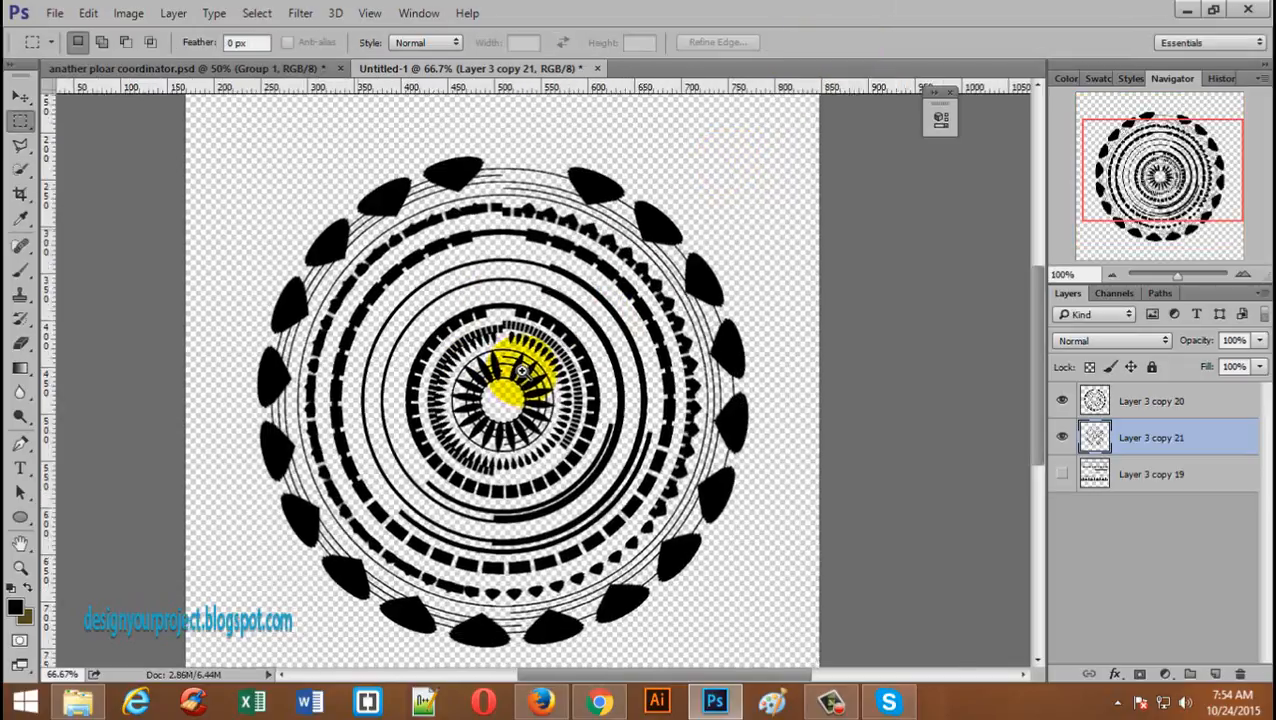
scroll(545, 365, down, 2)
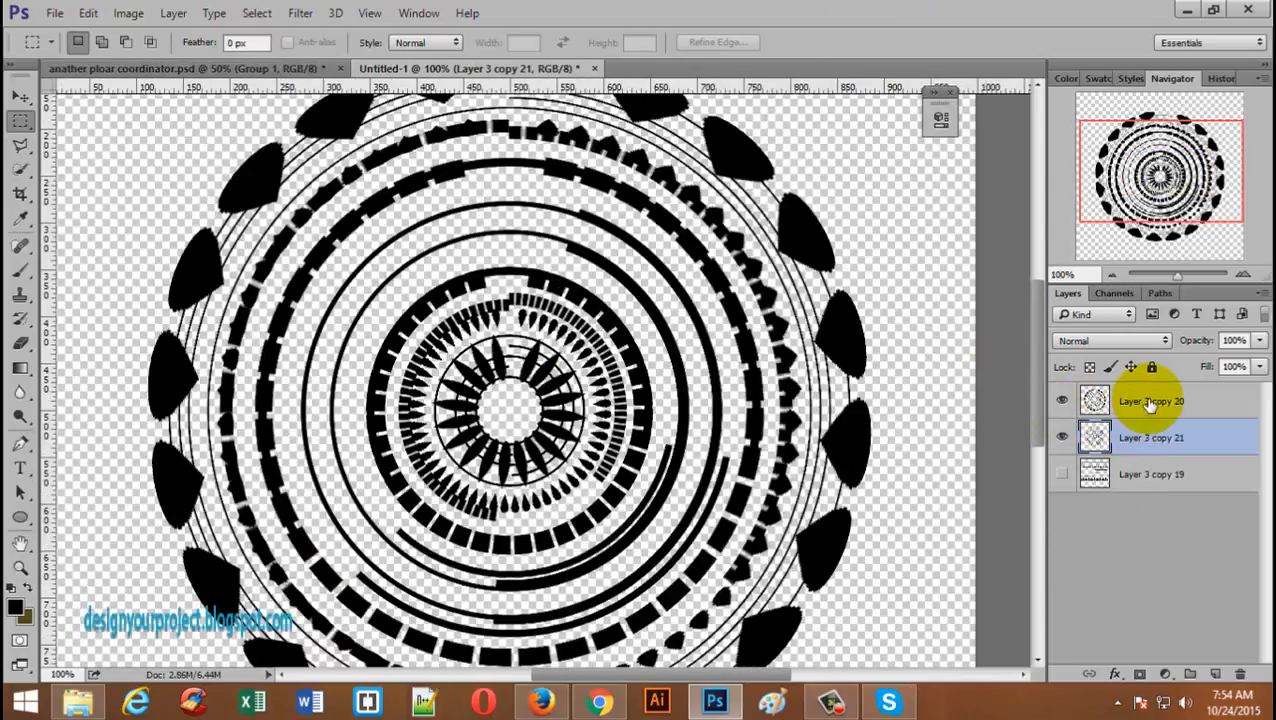
- Merge duplicates of Layer 3 copy 20 and Layer 3 copy 21 into one layer and hide both source layers
shift+click(1150, 401)
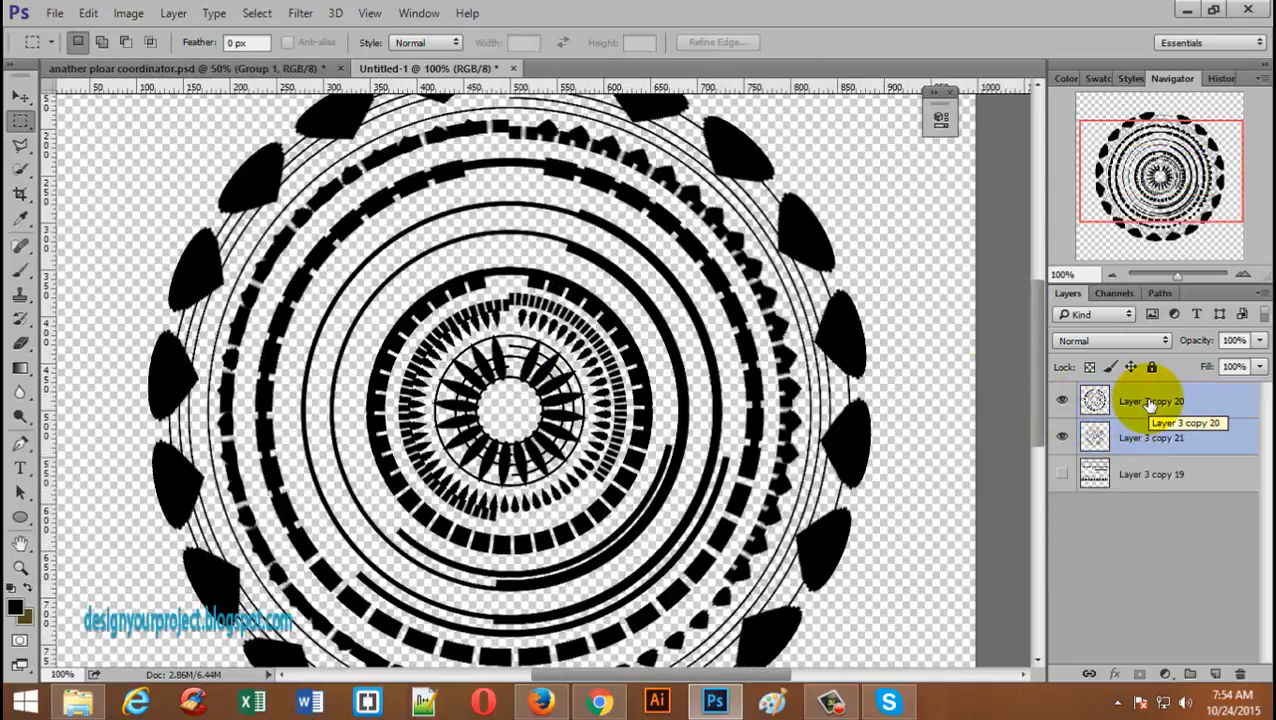
key(ctrl+j)
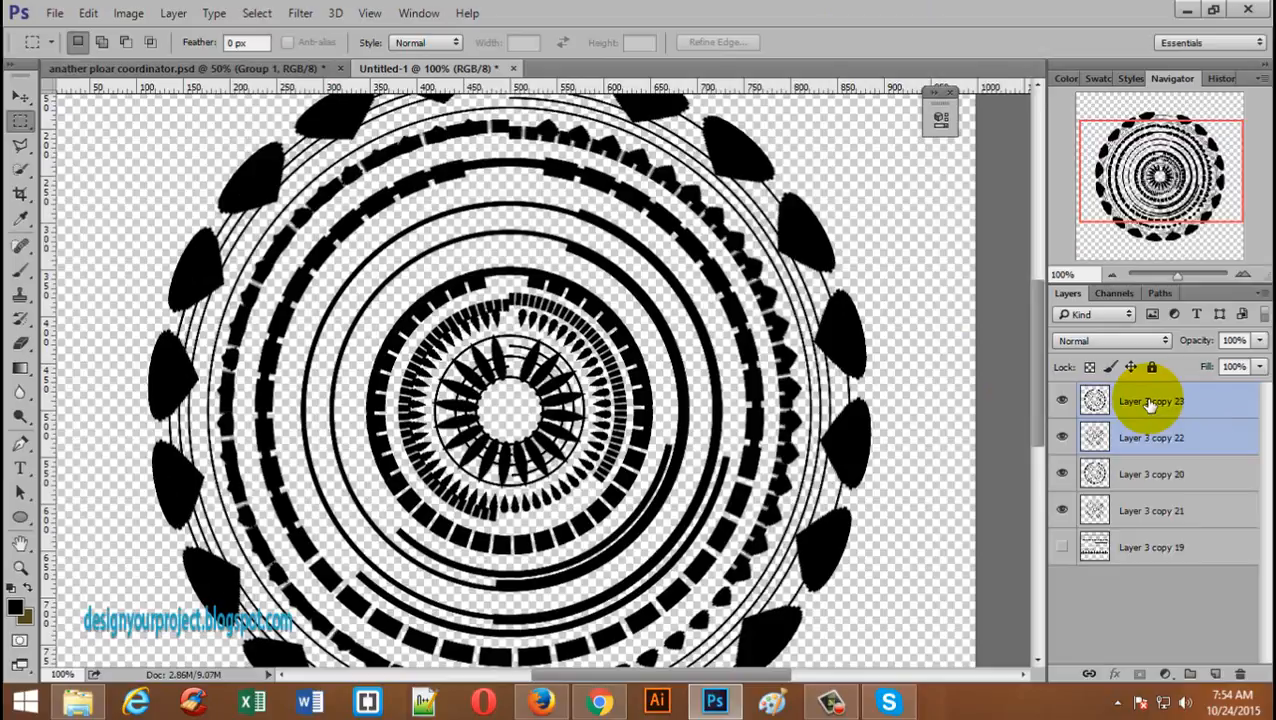
key(ctrl+e)
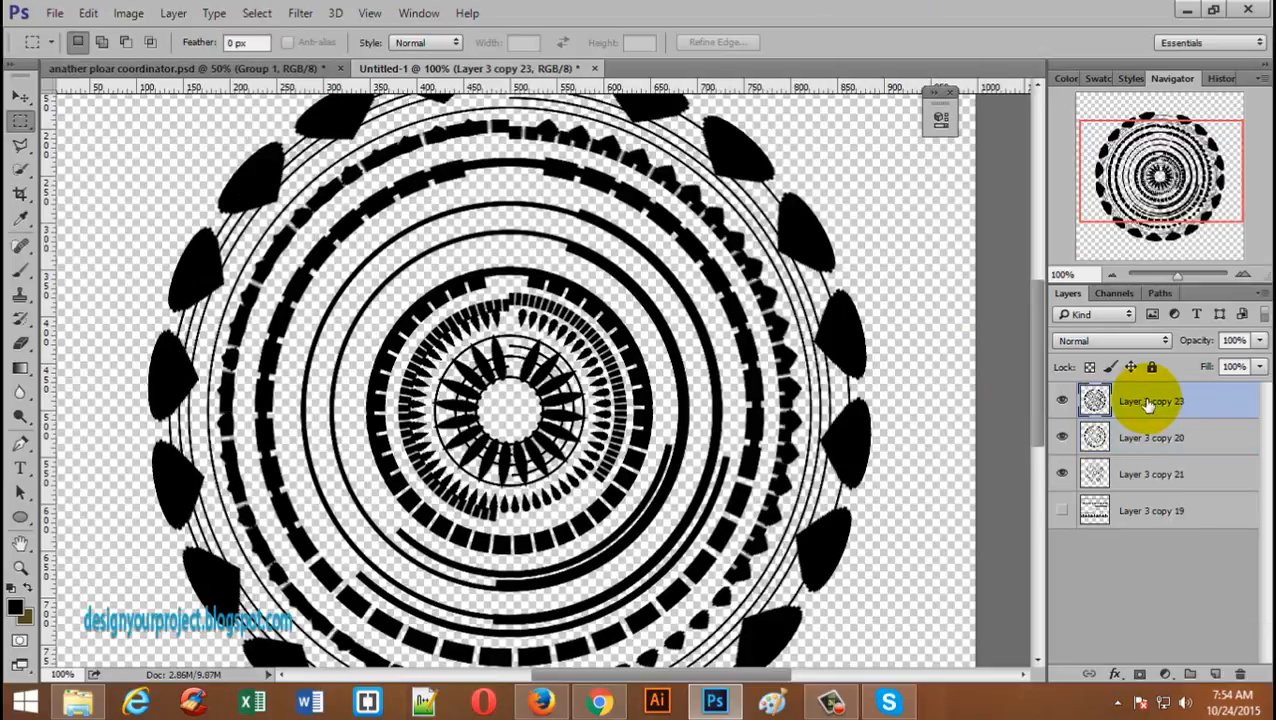
click(1062, 438)
click(1062, 474)
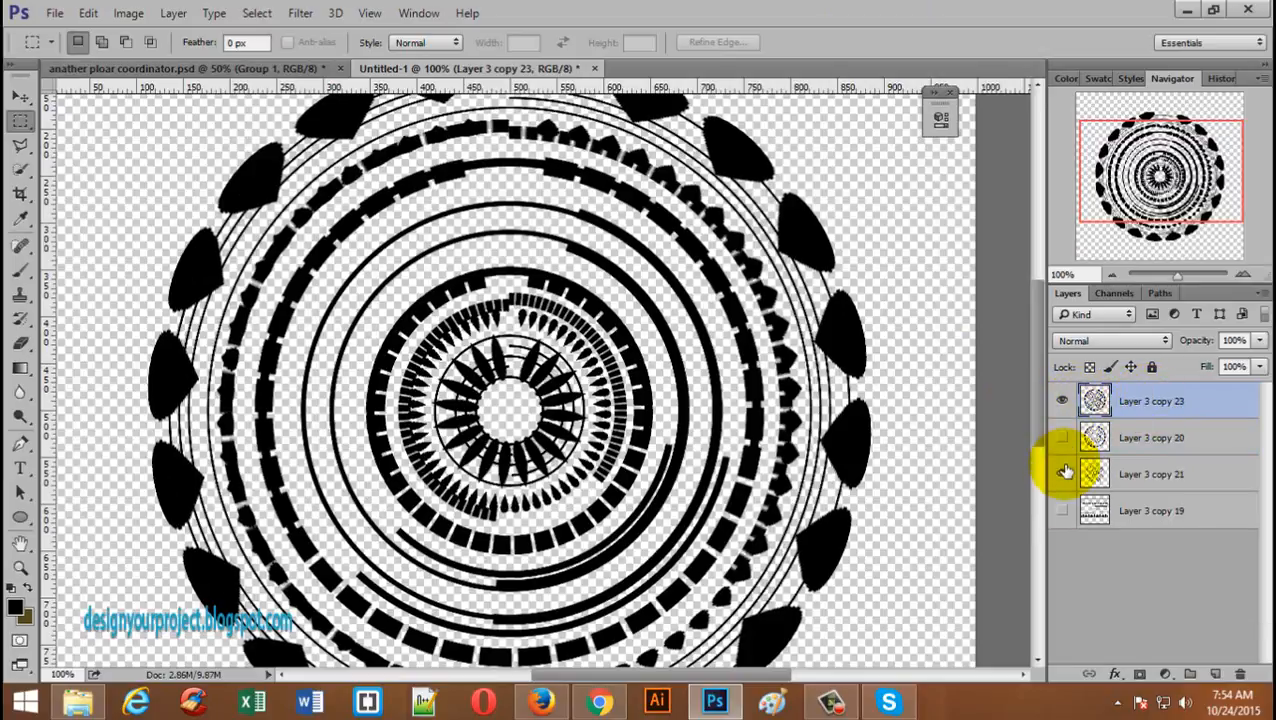
- Load the merged circular design on Layer 3 copy 23 as a selection and set the foreground color to light cyan 5df5ff
ctrl+click(1097, 405)
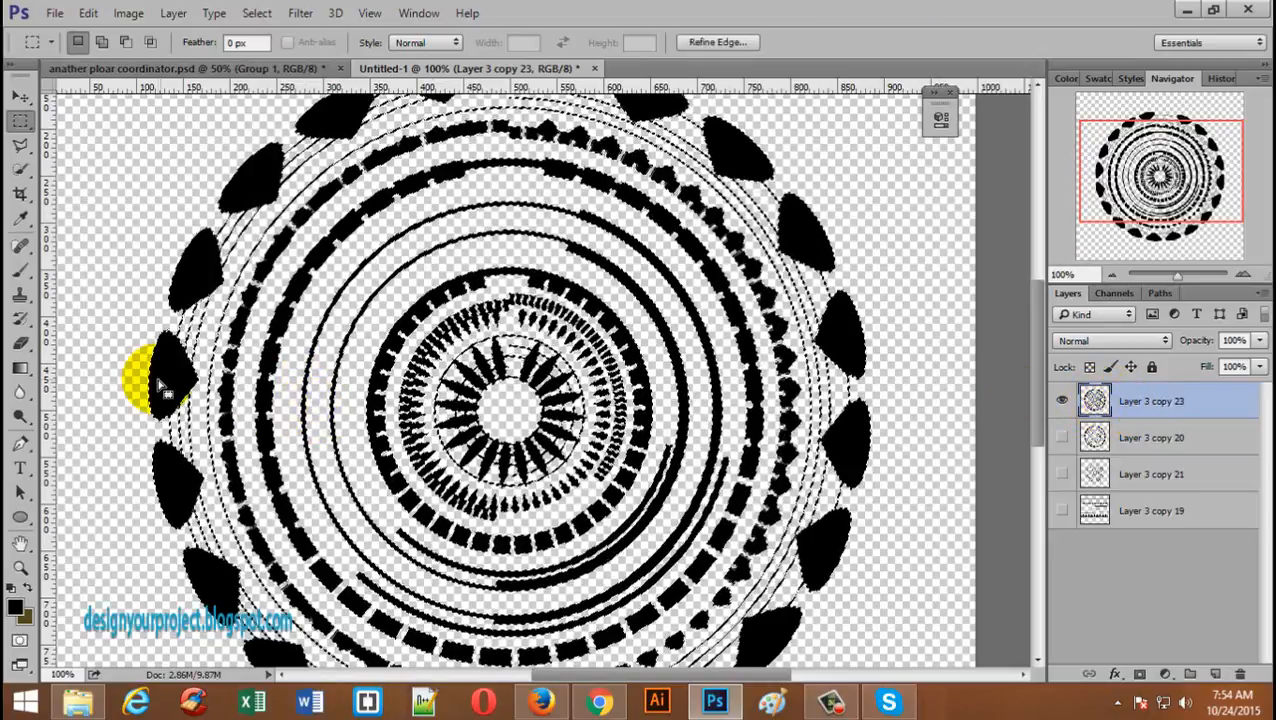
click(14, 607)
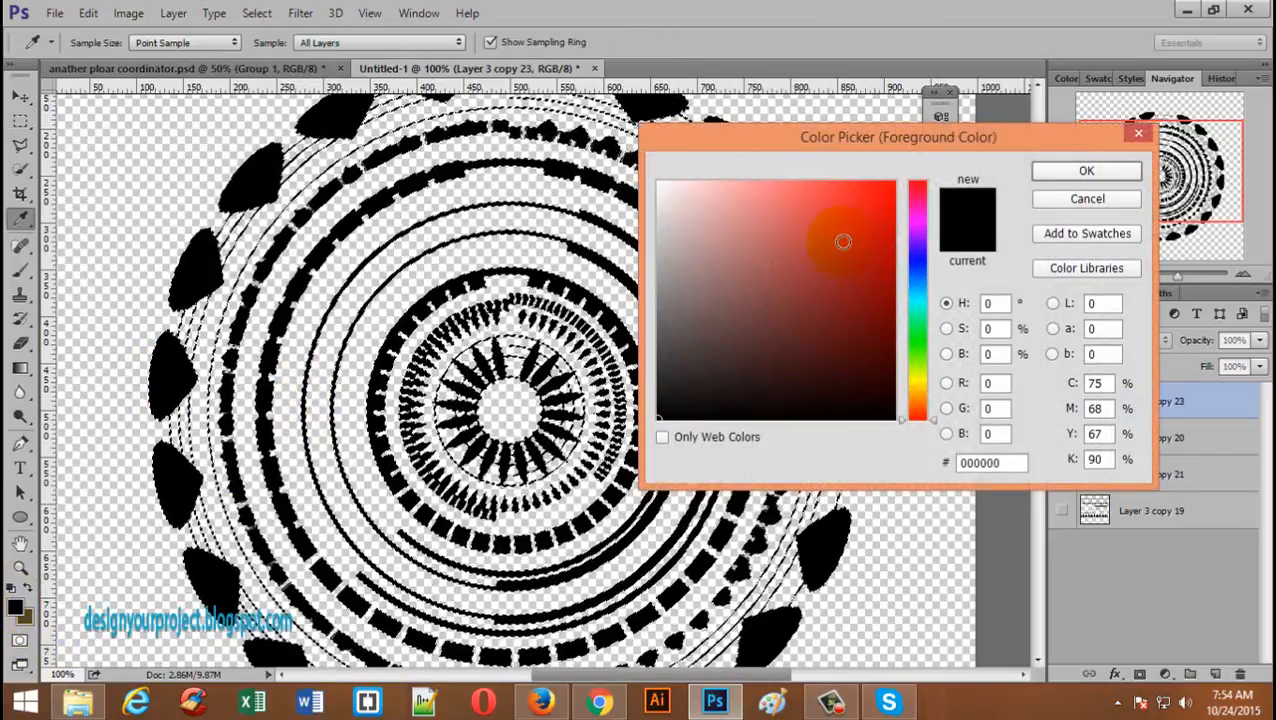
drag(914, 256, 922, 305)
click(808, 178)
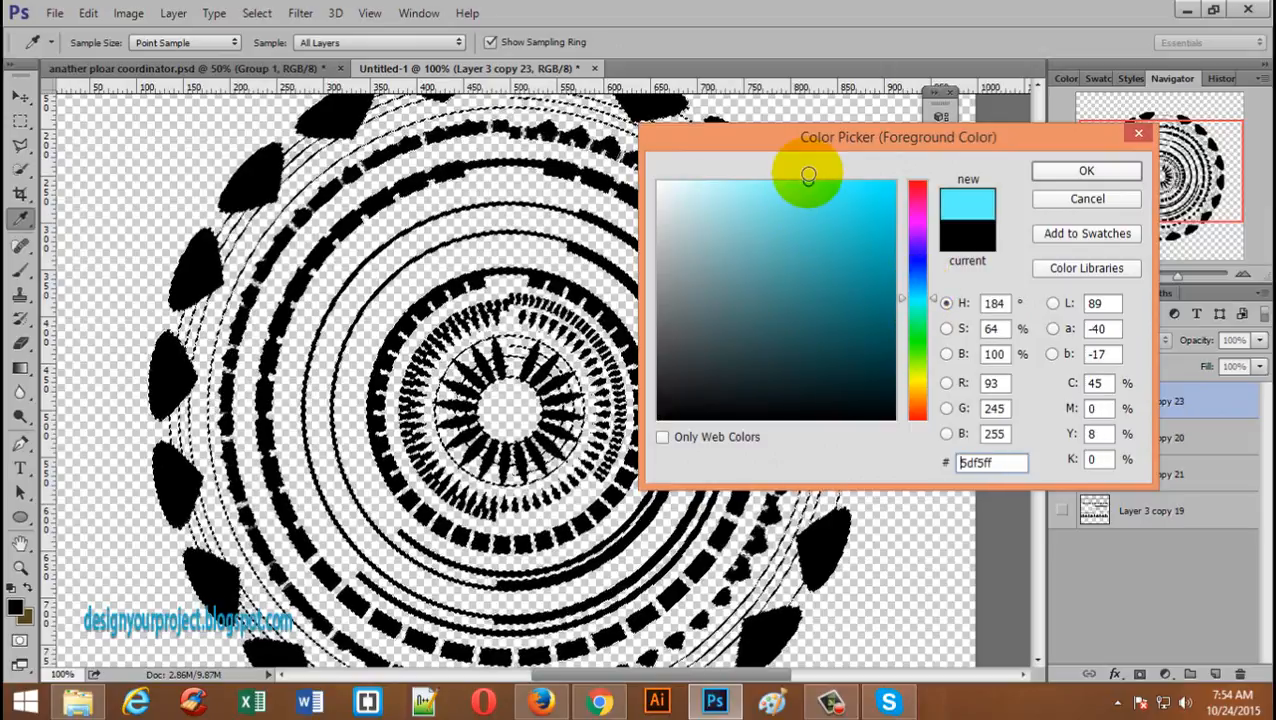
click(1086, 171)
key(m)
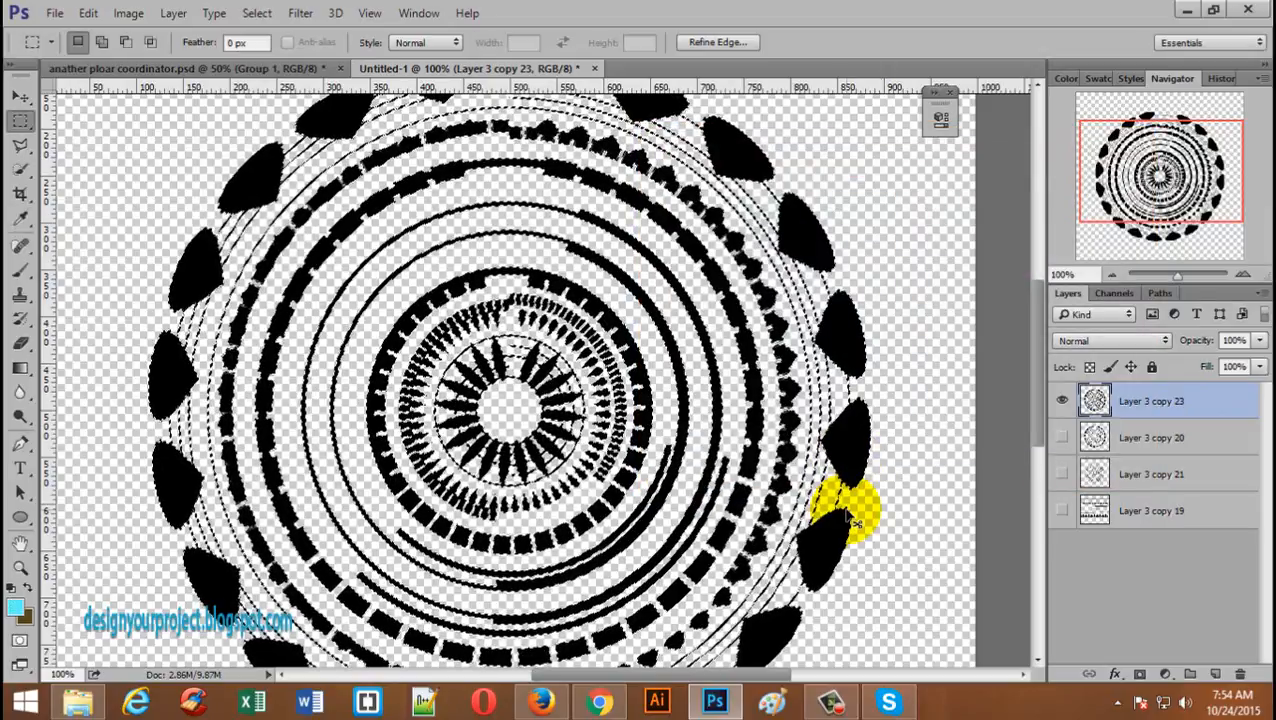
- Fill the selected circular design on Layer 3 copy 23 with the dark brown background color, deselect, and compare it with the teal reference document
key(ctrl+BackSpace)
key(ctrl+d)
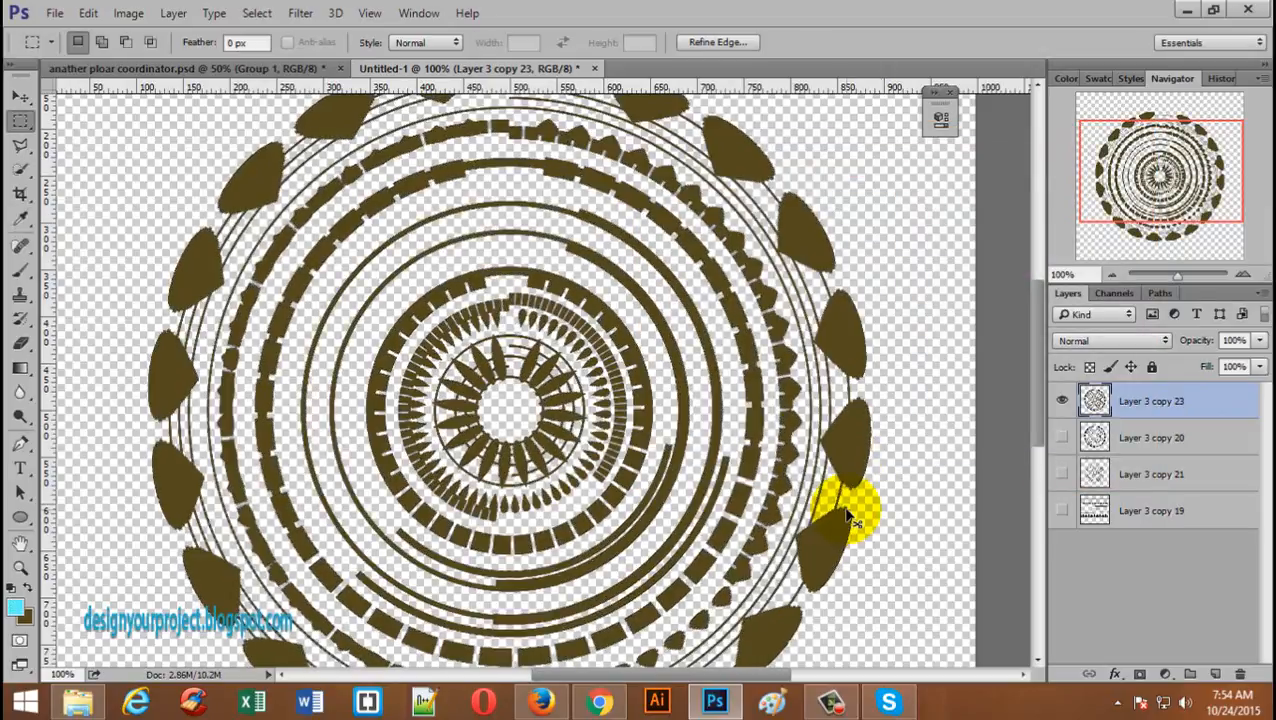
key(ctrl+minus)
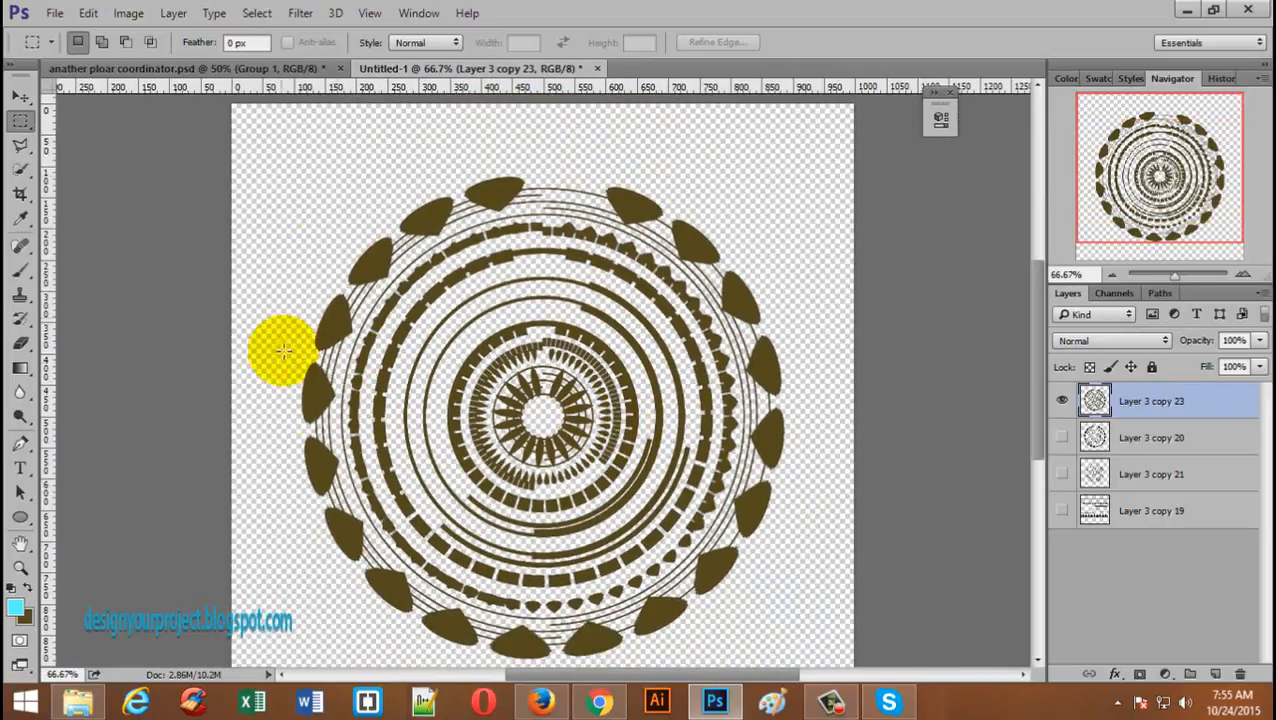
click(230, 68)
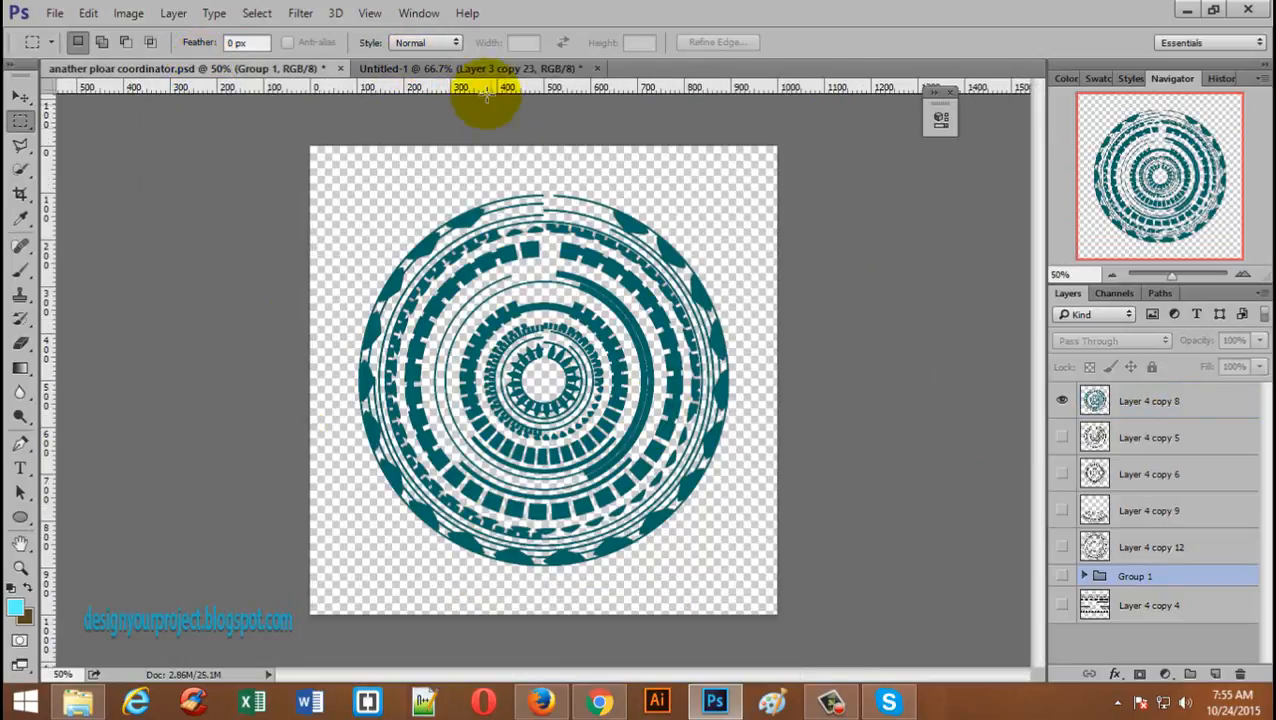
click(535, 68)
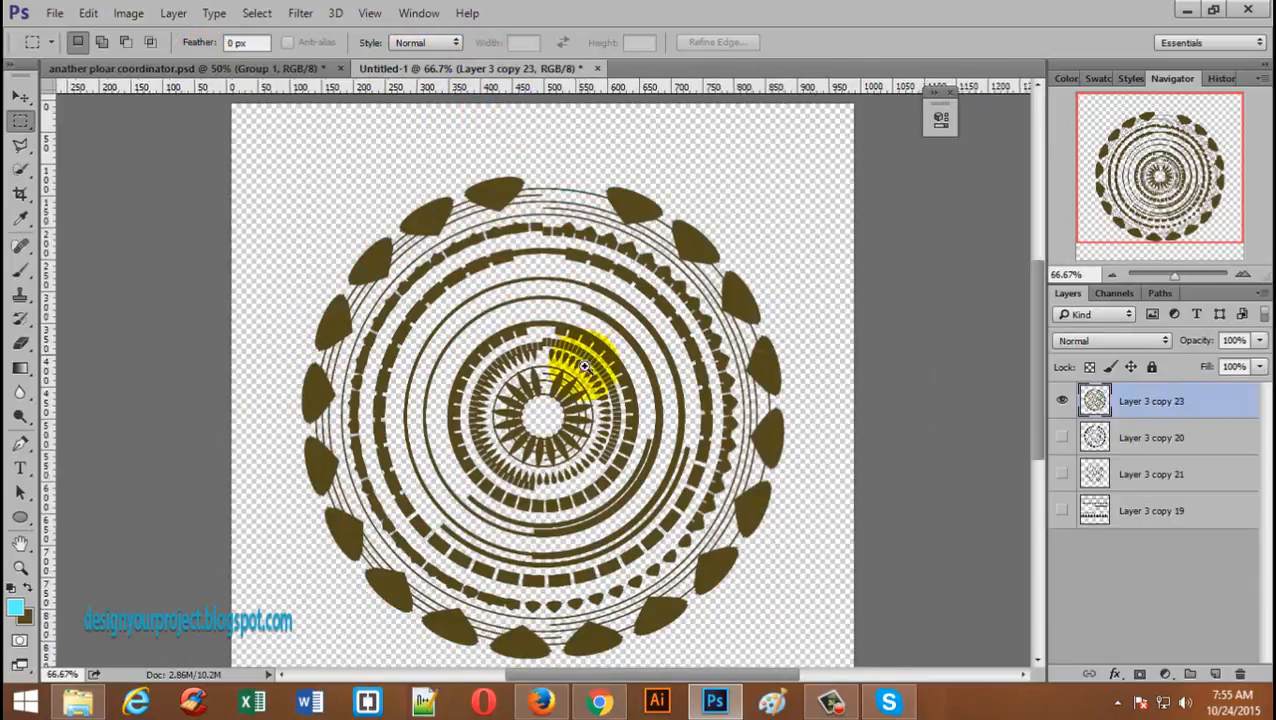
ctrl+click(586, 362)
alt+click(610, 428)
- Hide Layer 3 copy 23, show the original line pattern on Layer 3 copy 19, and duplicate that layer
click(1062, 400)
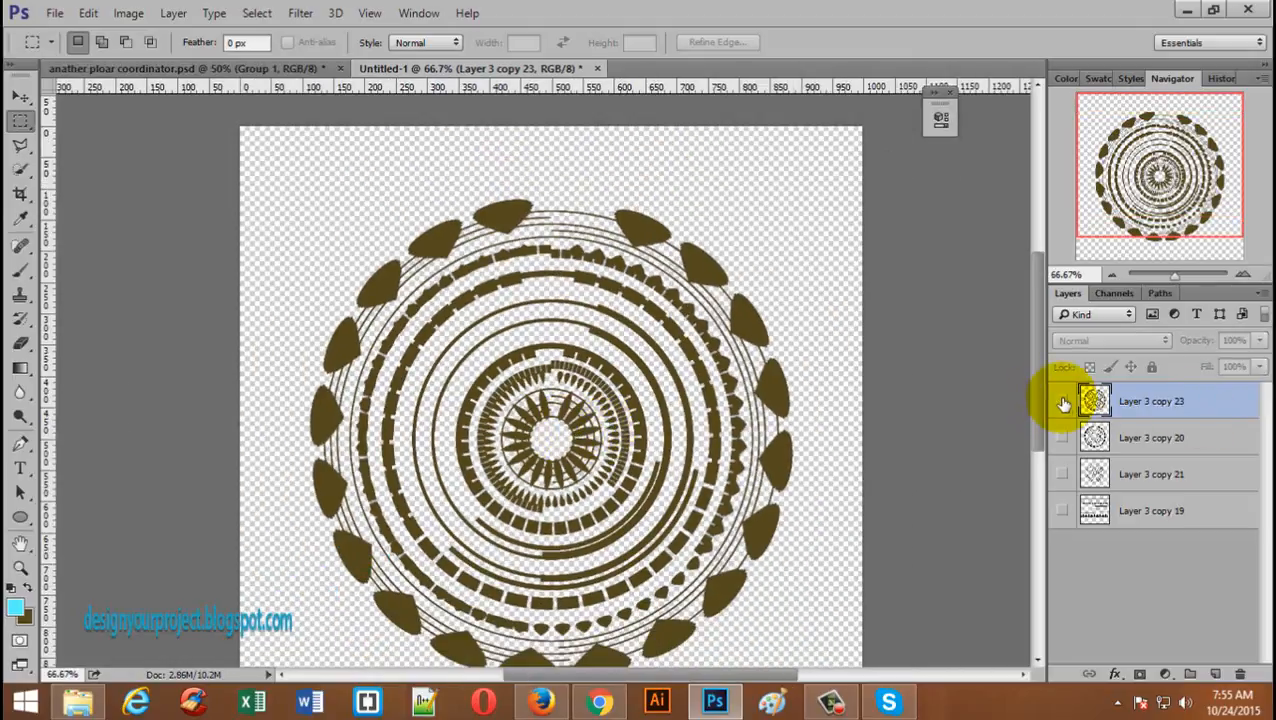
click(1064, 434)
click(1063, 437)
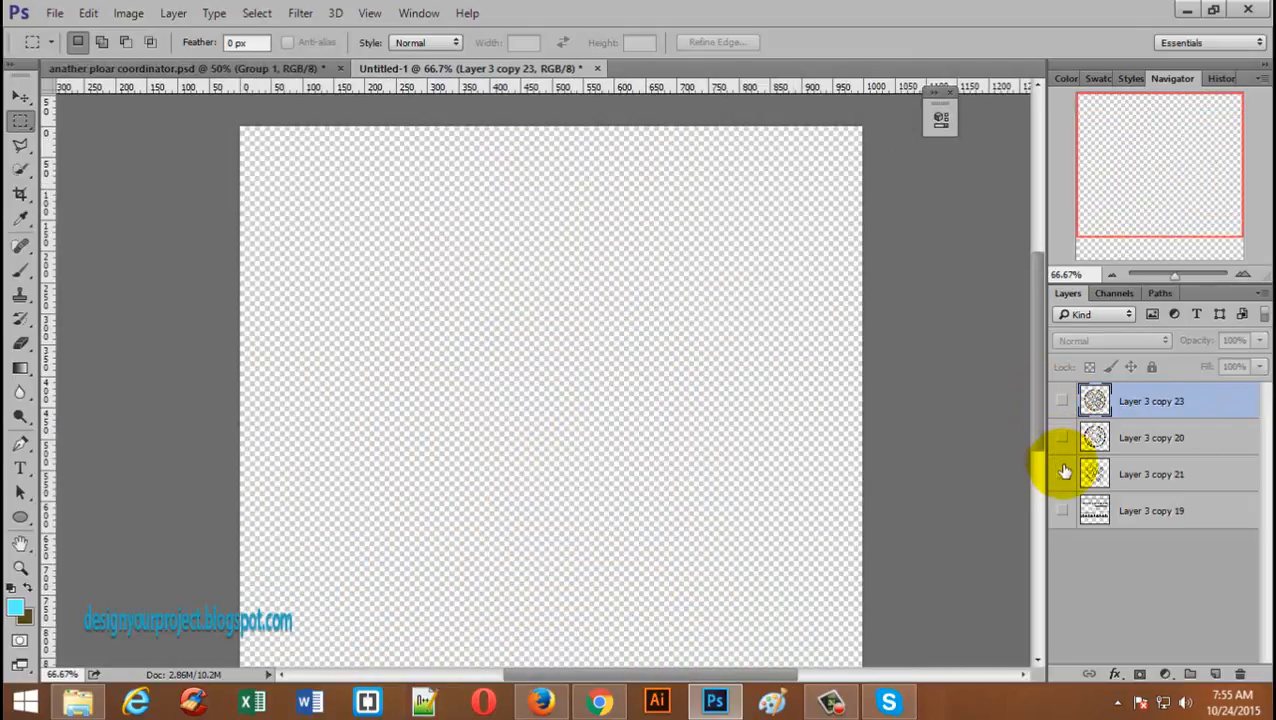
click(1064, 473)
click(1064, 473)
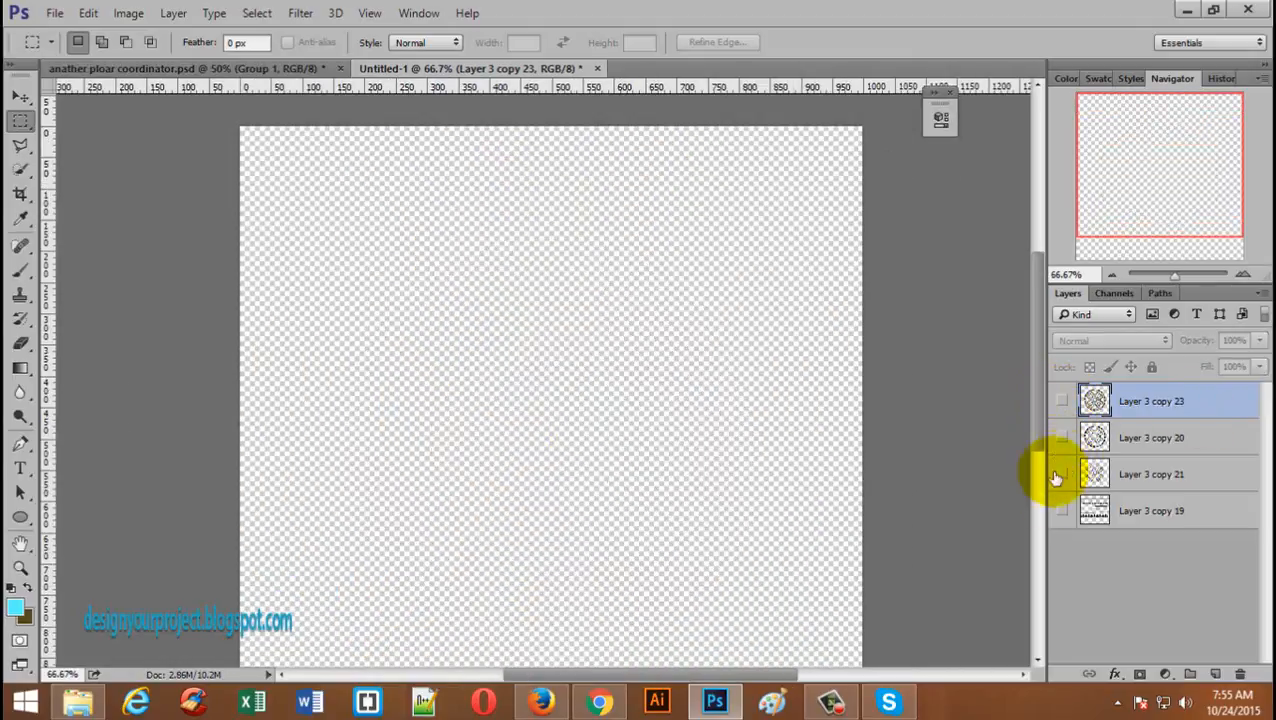
click(1063, 512)
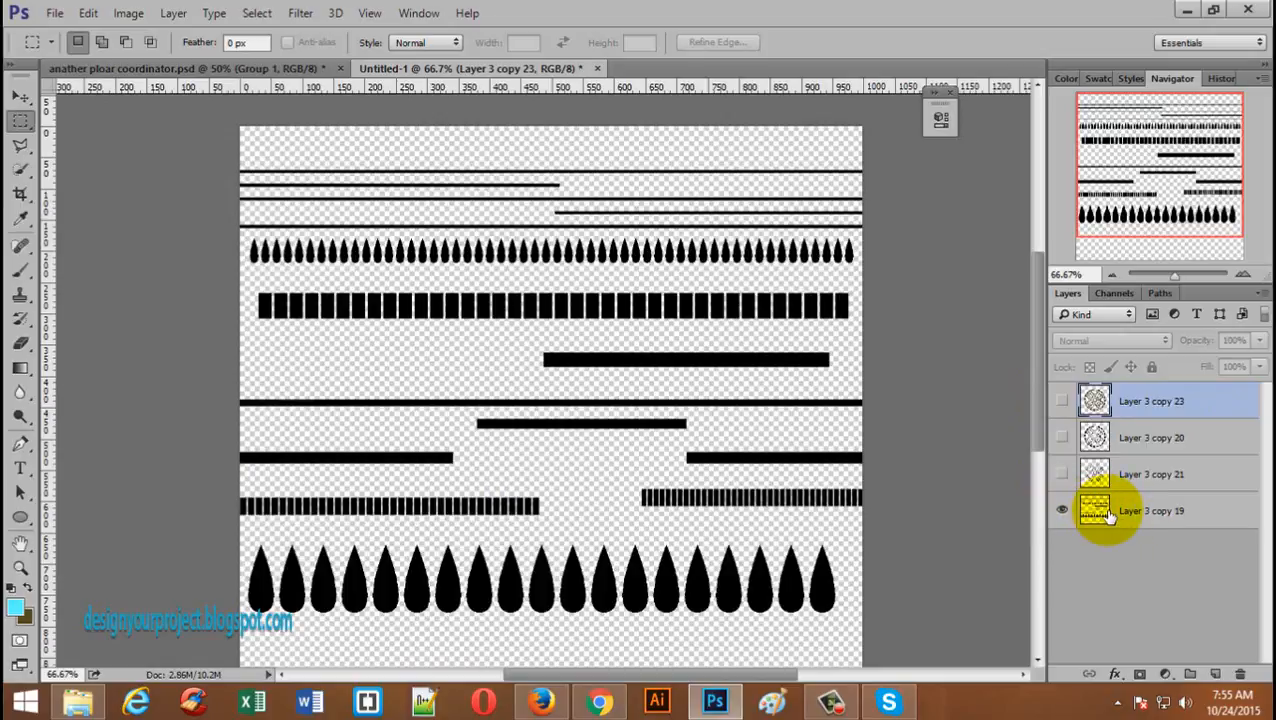
click(1109, 515)
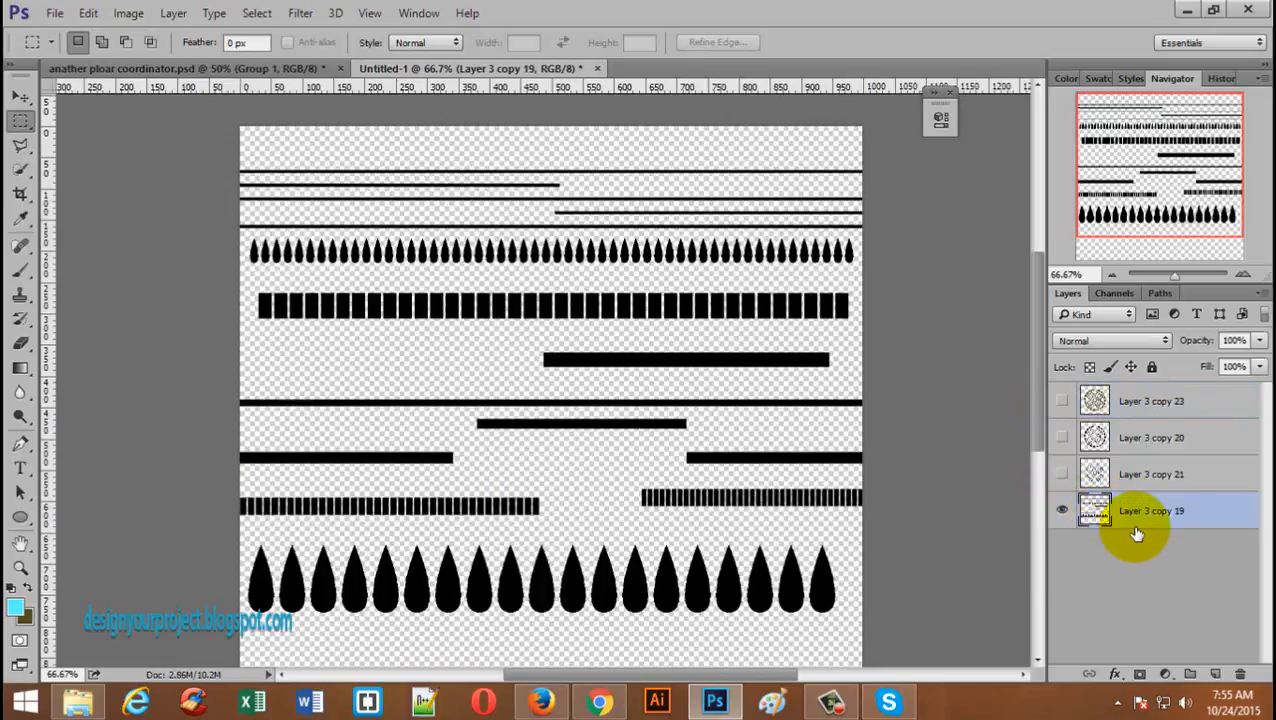
key(ctrl+j)
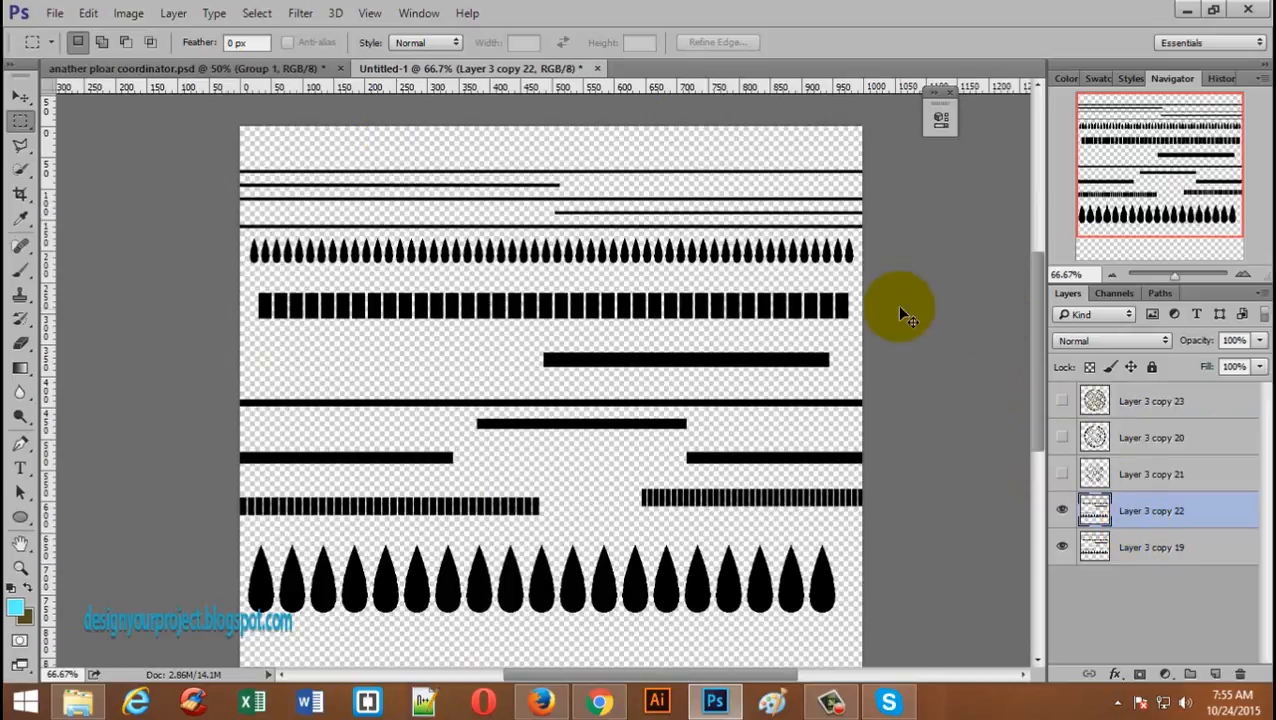
- Warp the duplicated line pattern with the Arc style at a bend of about 74% and commit the transformation
key(ctrl+t)
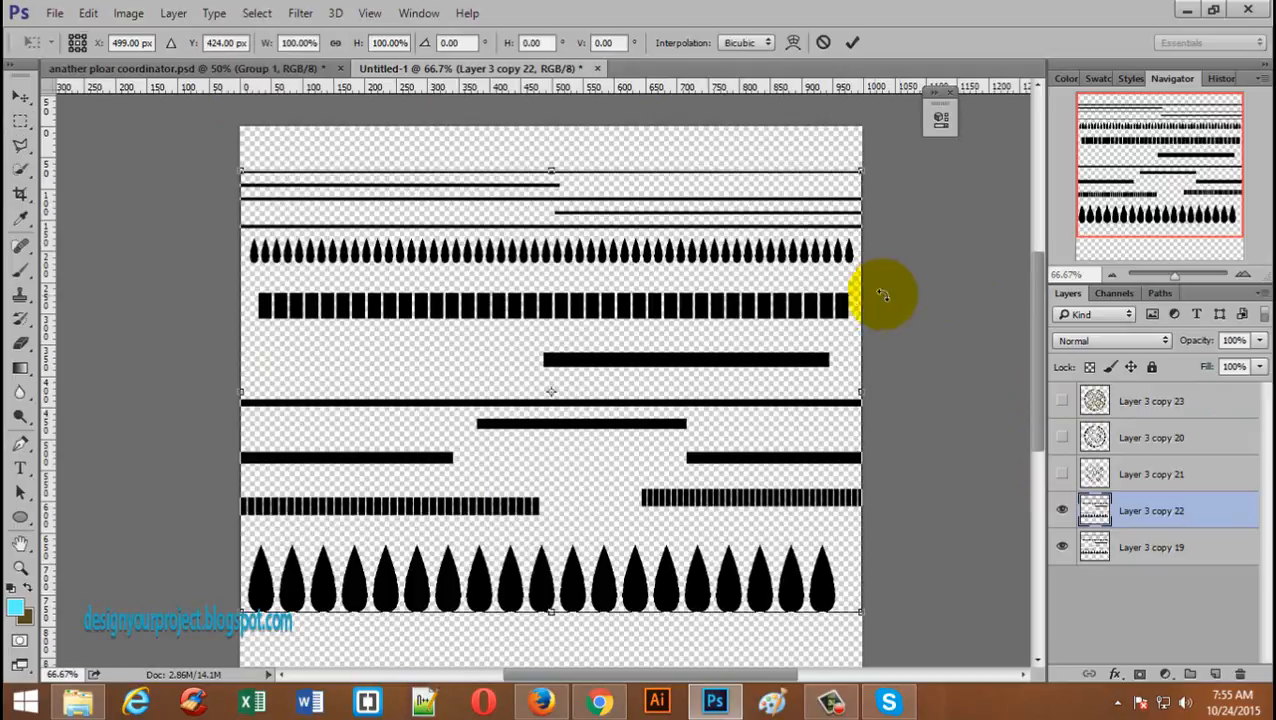
click(793, 43)
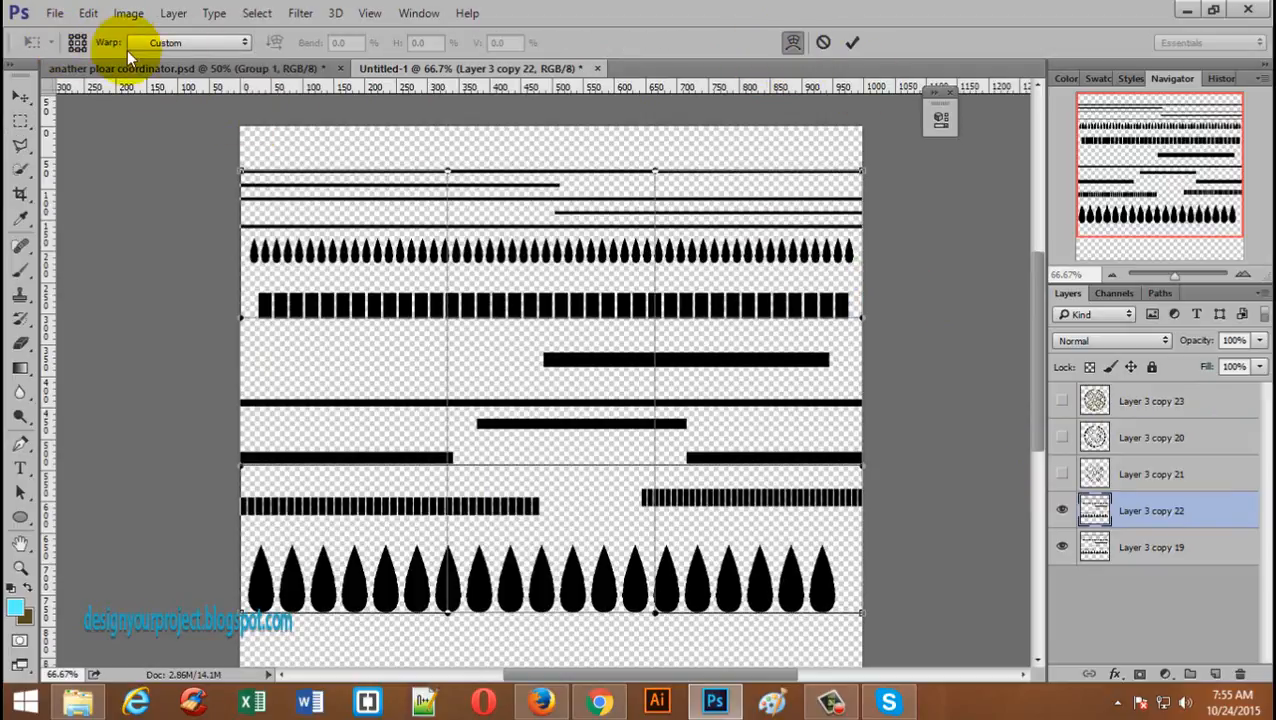
click(205, 43)
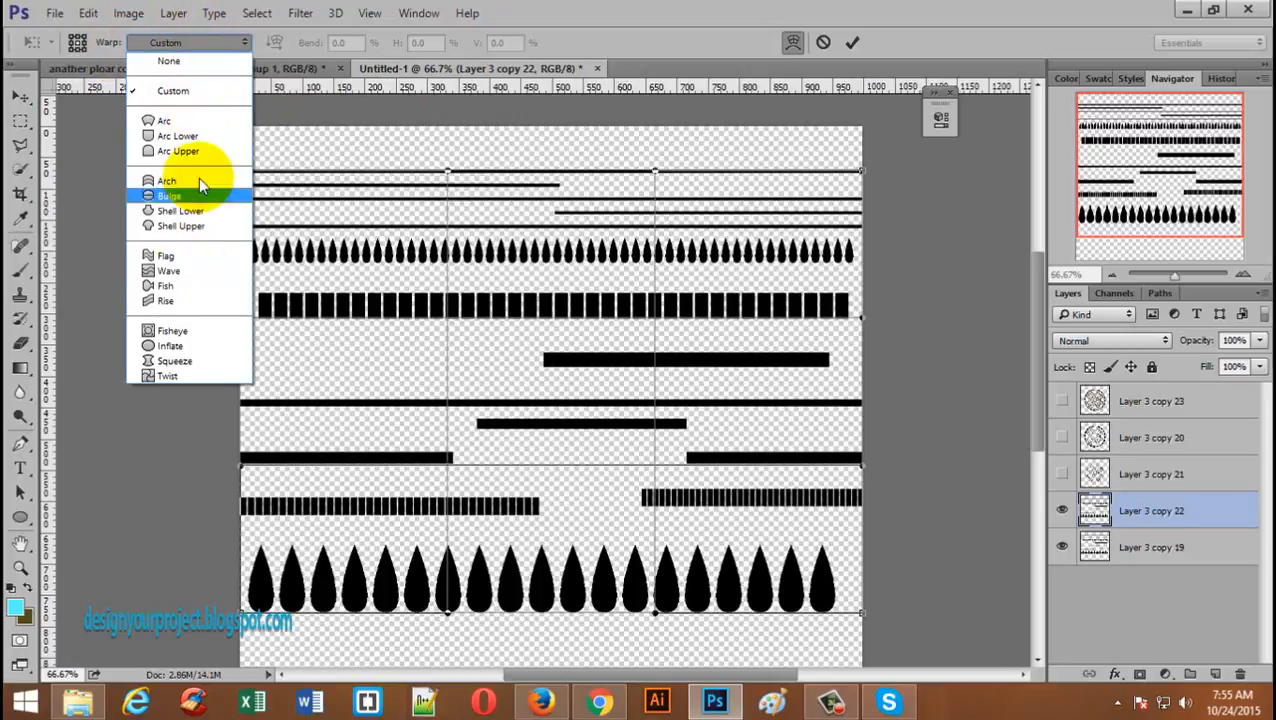
click(211, 120)
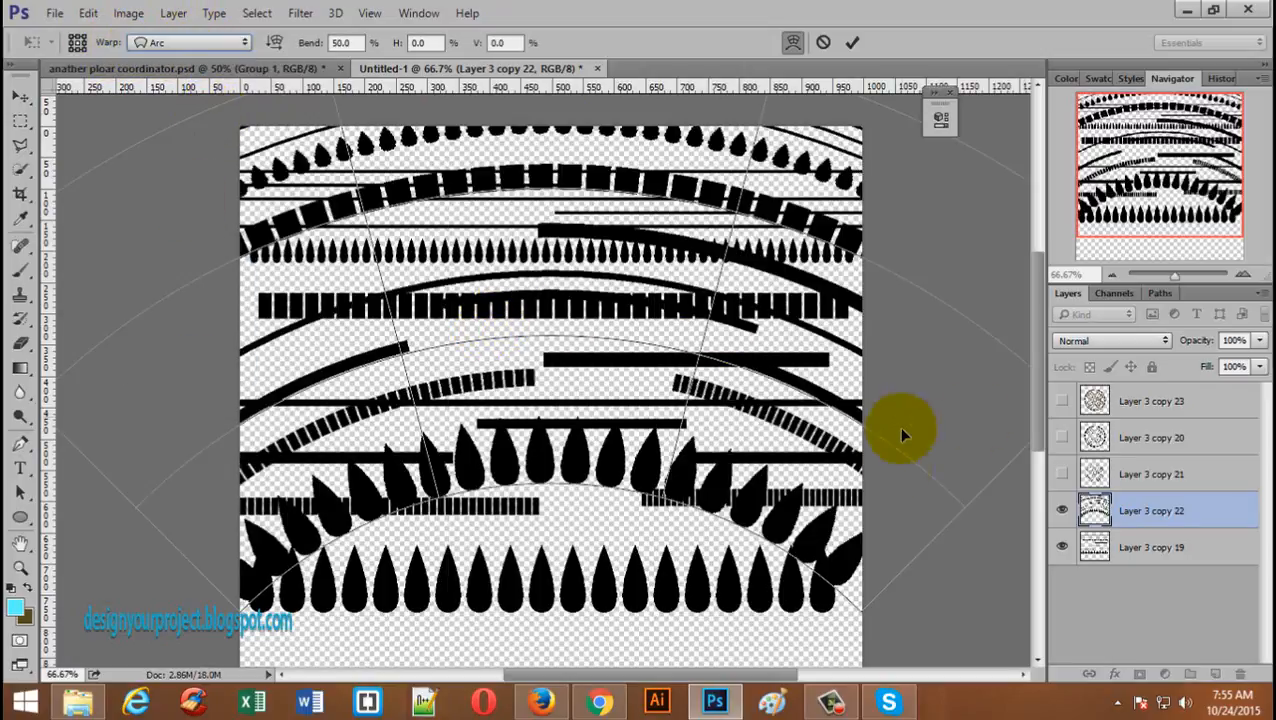
key(ctrl+minus)
key(ctrl+minus)
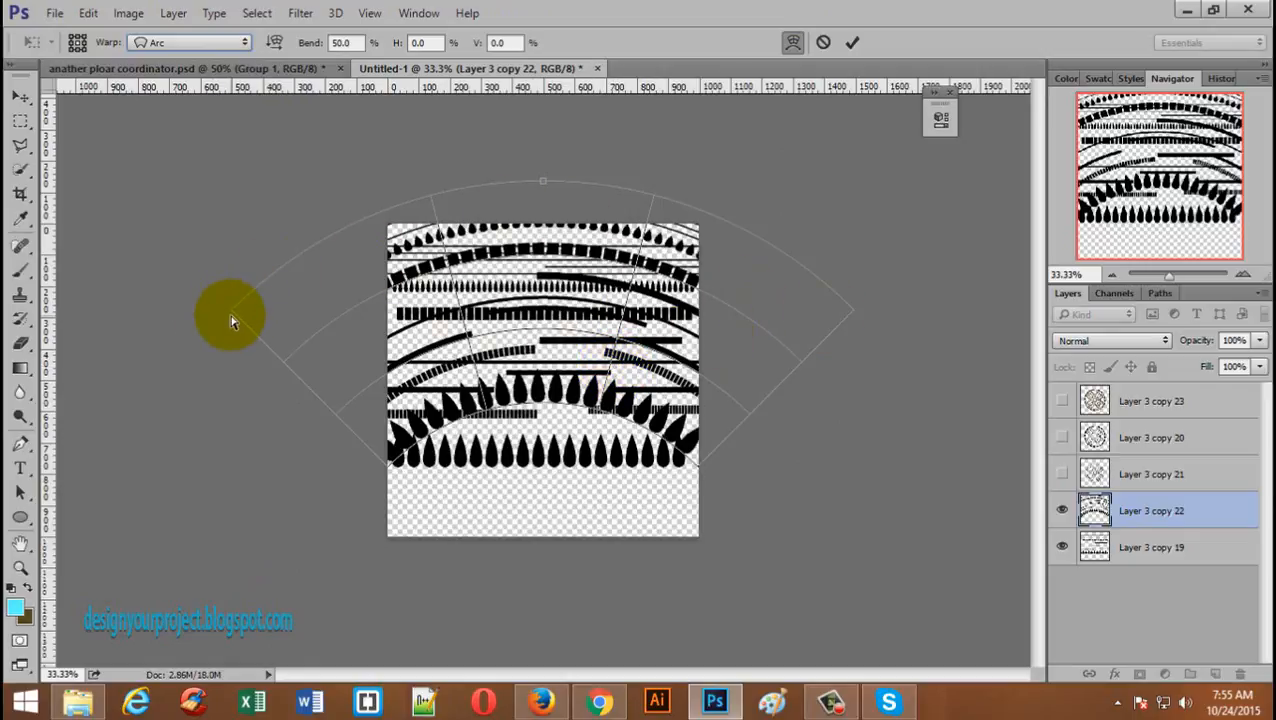
drag(232, 310, 211, 322)
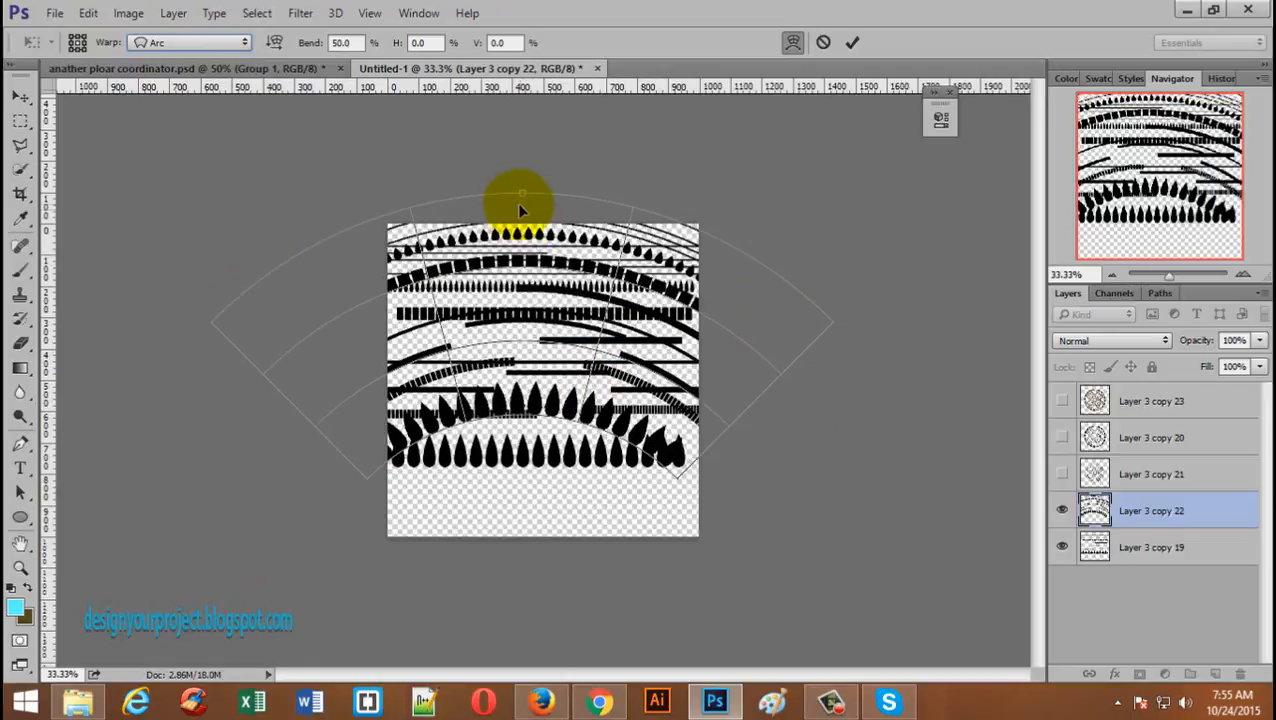
drag(520, 200, 586, 154)
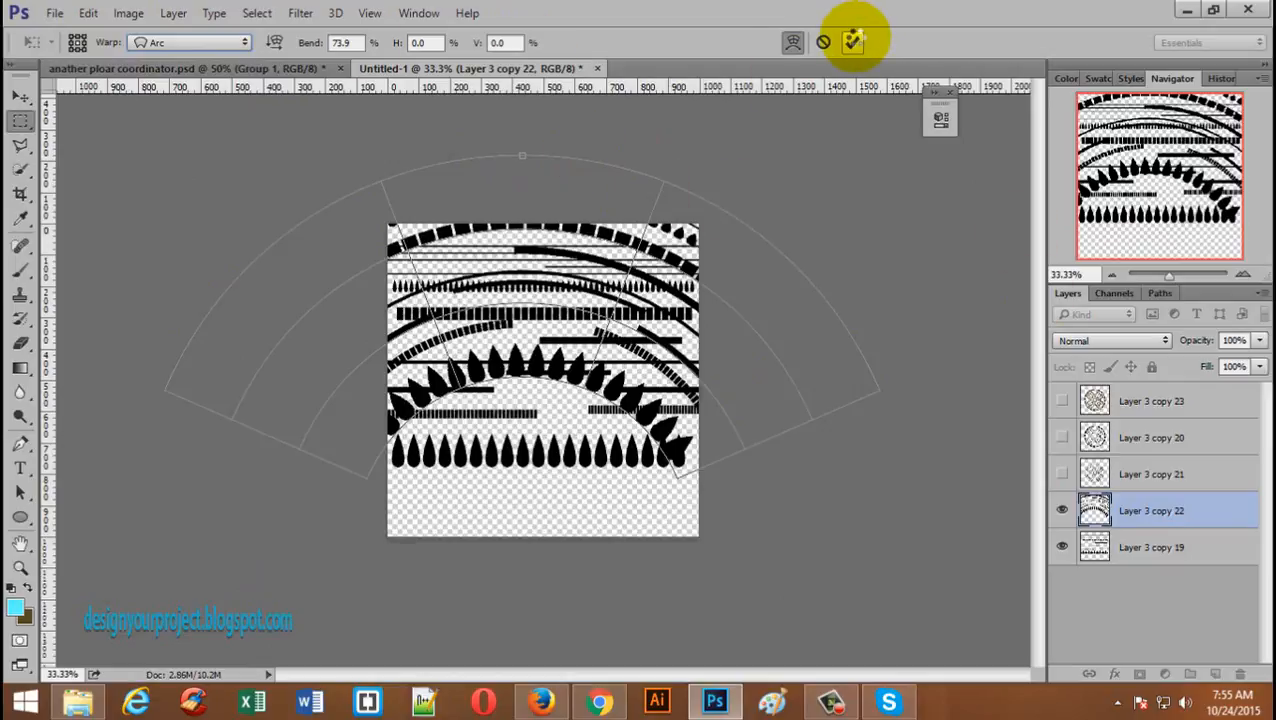
click(853, 40)
- Hide Layer 3 copy 19 and scale the arched pattern on Layer 3 copy 22 down to about 42% around its centre
click(1062, 547)
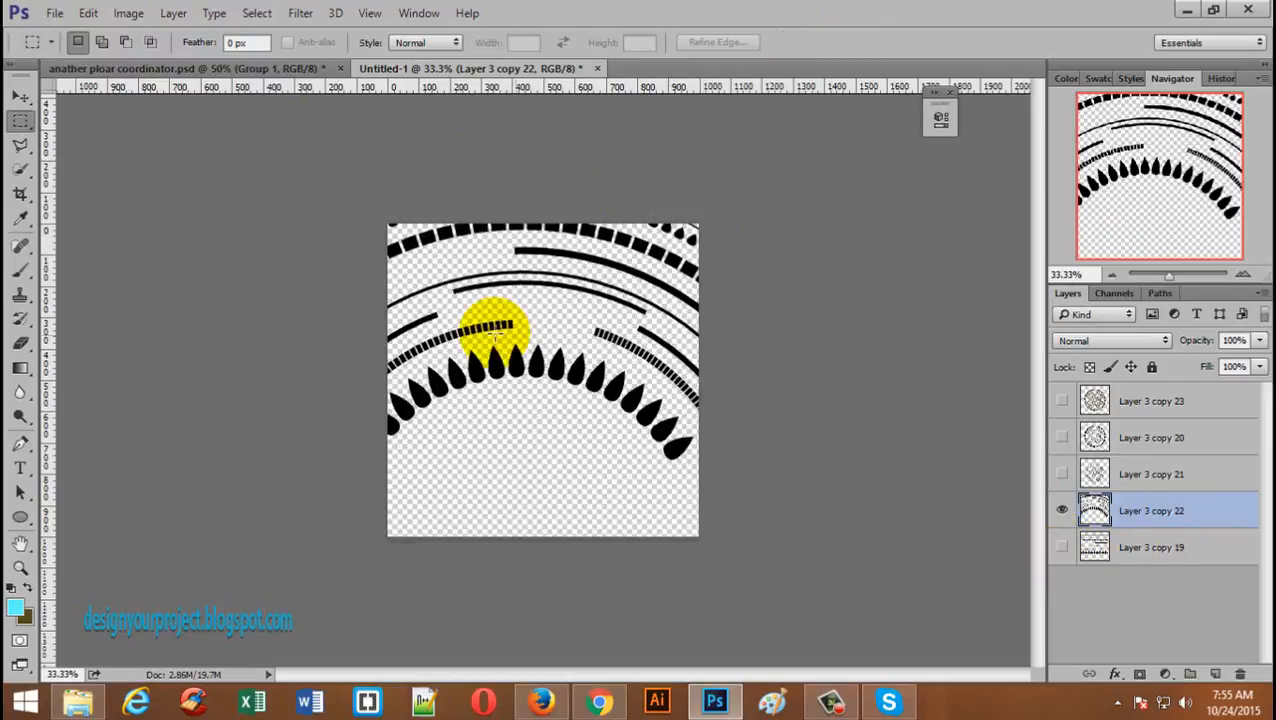
key(ctrl+t)
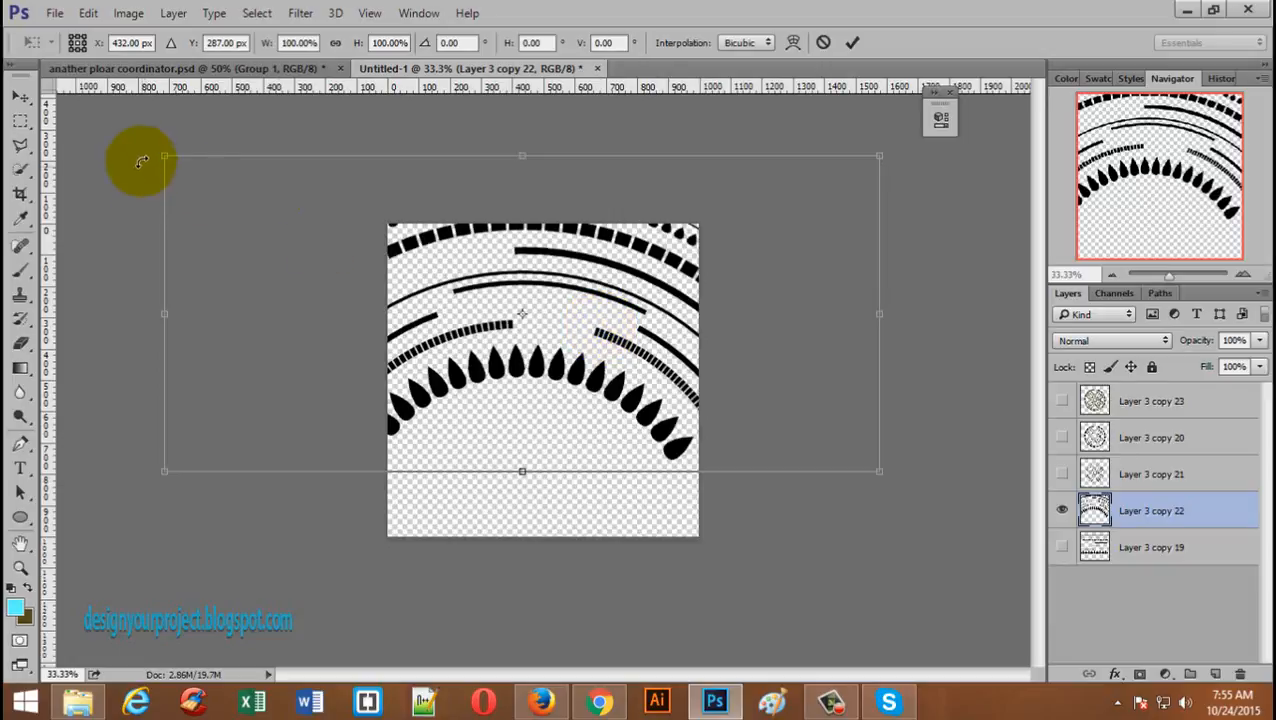
drag(156, 154, 368, 242)
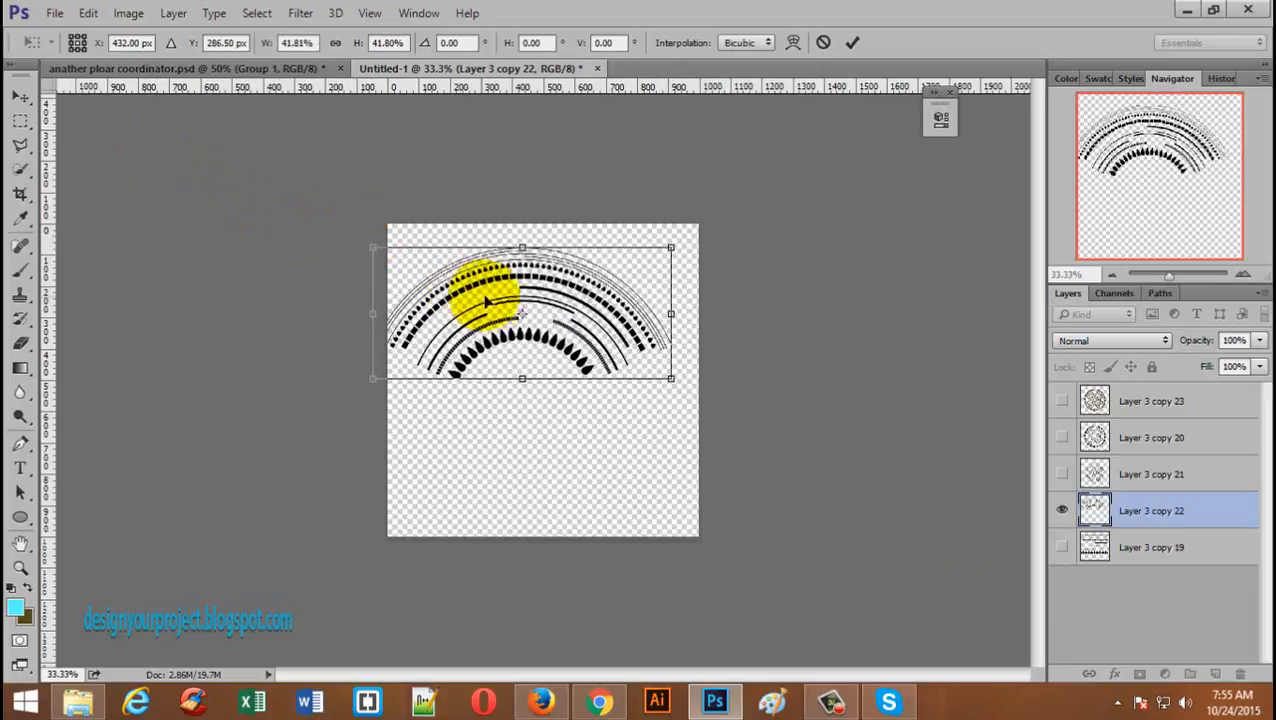
click(852, 42)
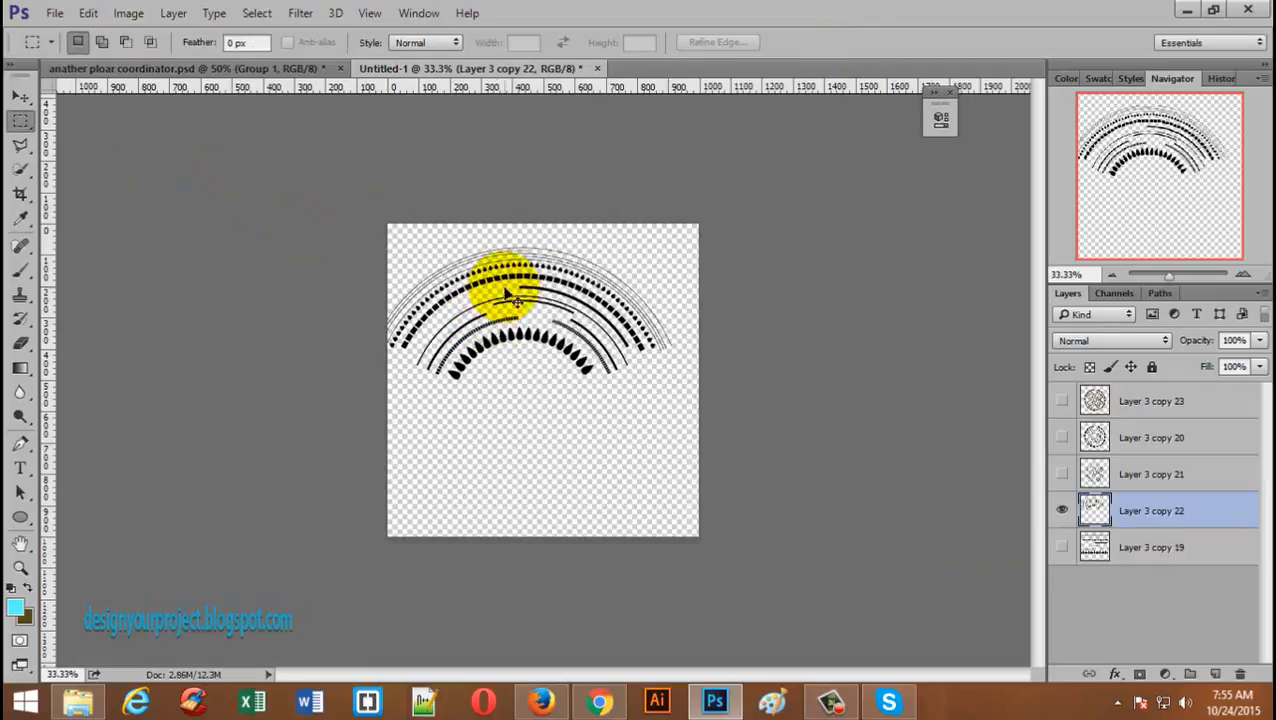
- Move the arched pattern about 48 px to the right so it sits fully within the upper half of the canvas
click(559, 303)
click(550, 293)
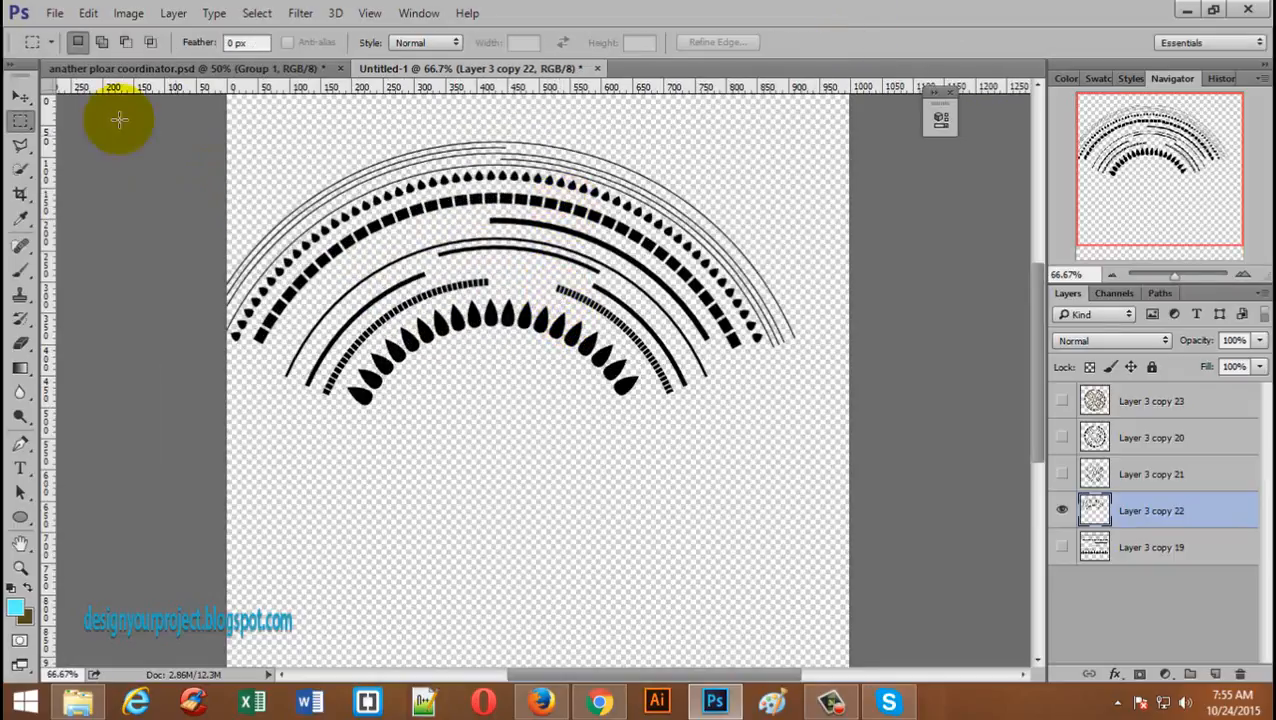
click(31, 90)
drag(543, 185, 581, 190)
mouse_move(625, 352)
mouse_down()
mouse_move(641, 352)
mouse_move(627, 349)
mouse_up()
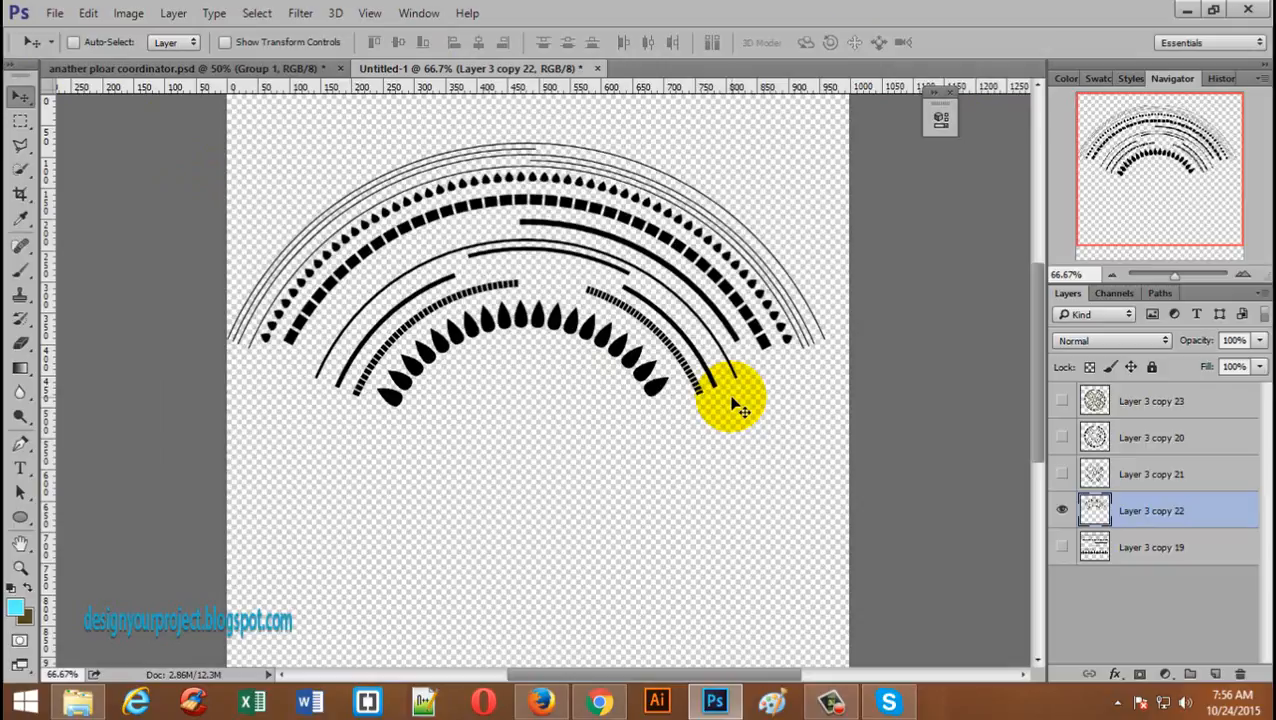
- Duplicate the arched pattern, flip the copy vertically, and move it straight down to mirror the original as the lower half
key(ctrl+j)
key(ctrl+t)
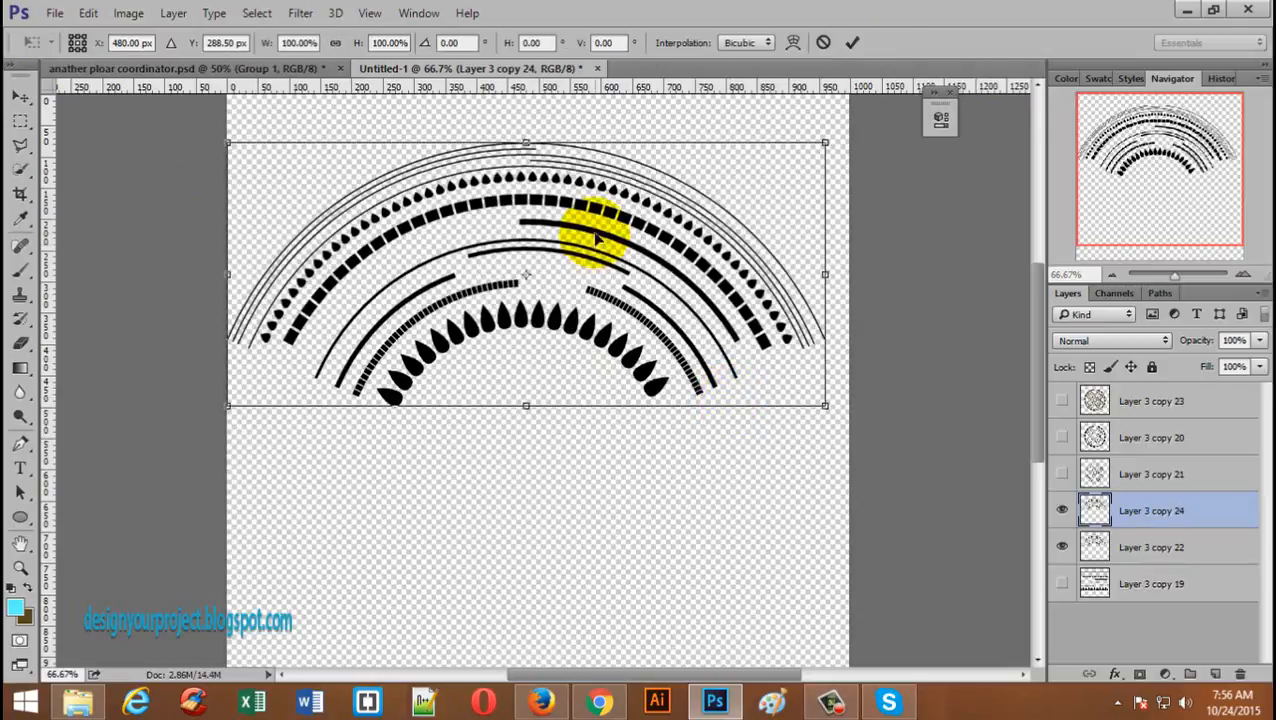
right_click(604, 208)
click(676, 508)
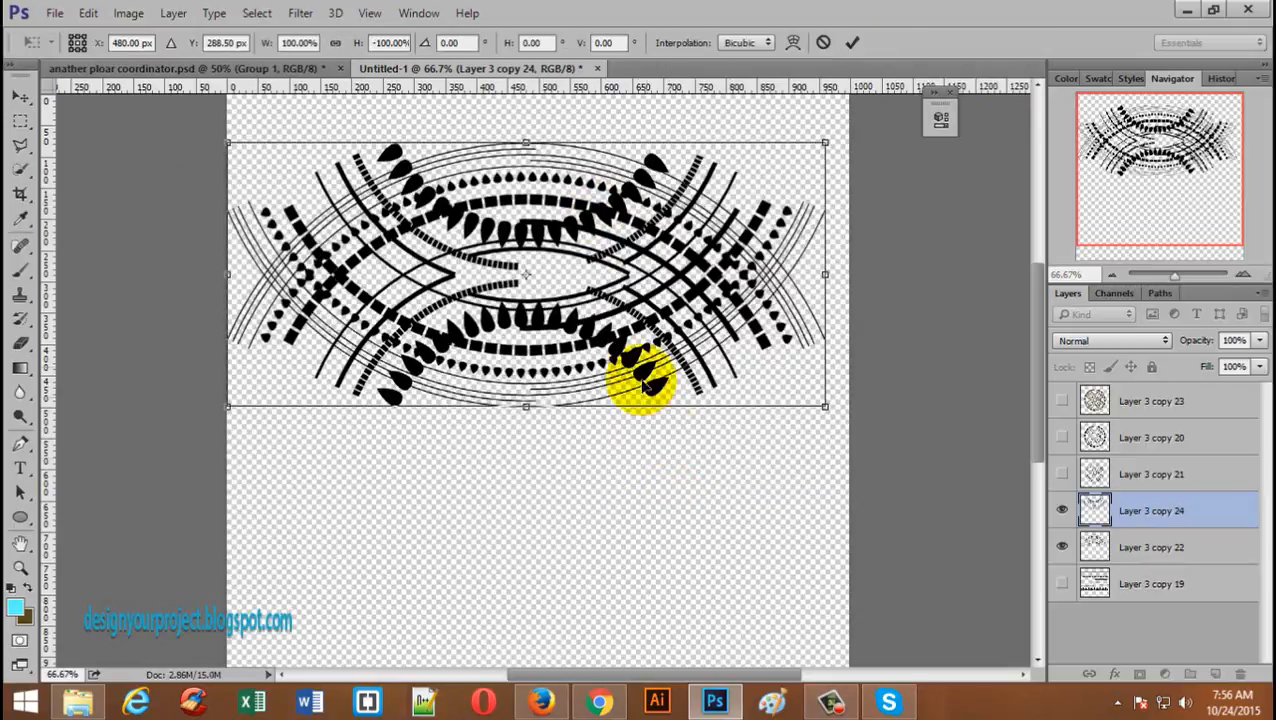
drag(586, 250, 584, 486)
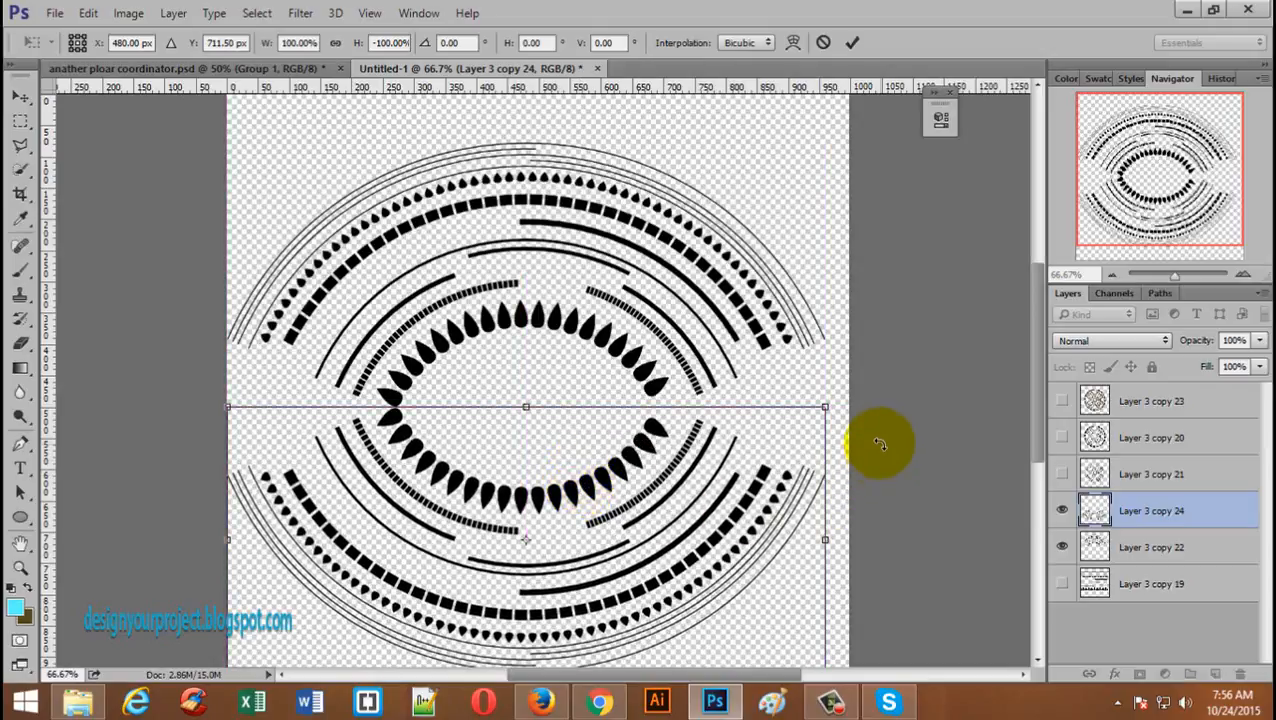
- Rotate the flipped arc about 4° counterclockwise, nudge it to line up with the upper arc, and commit the transformation
drag(880, 434, 851, 410)
drag(610, 474, 617, 472)
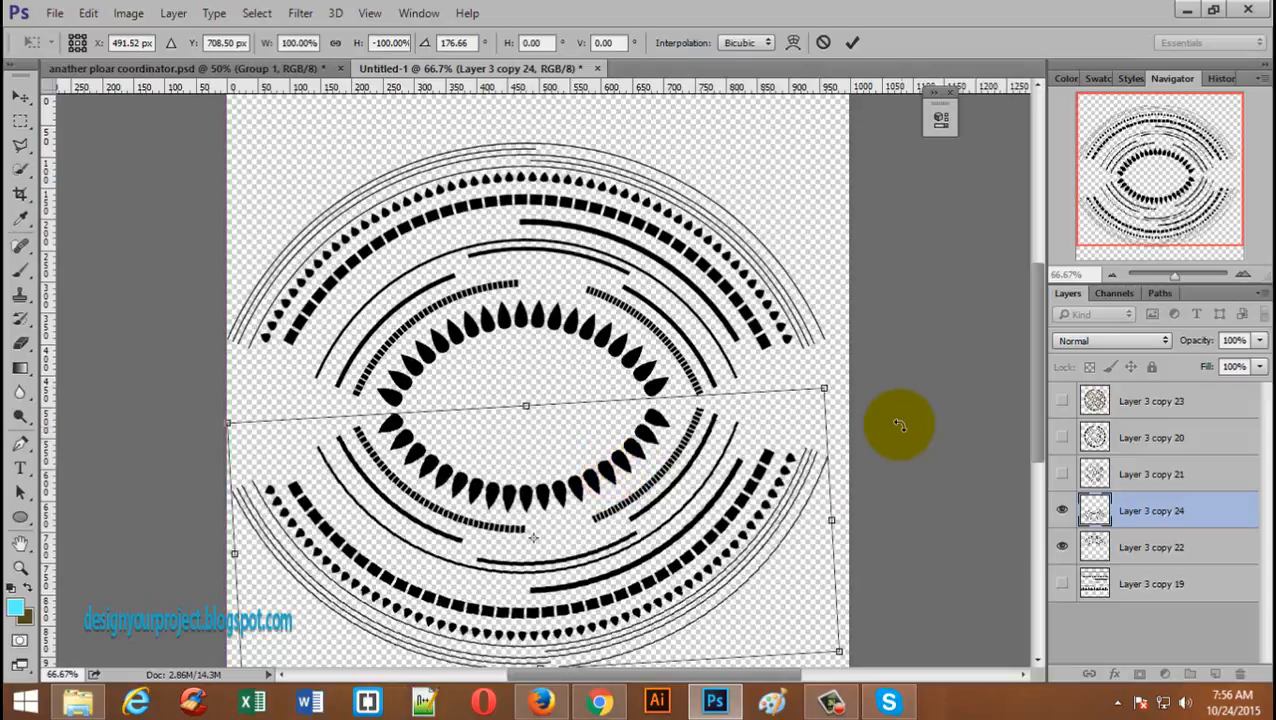
drag(899, 421, 891, 413)
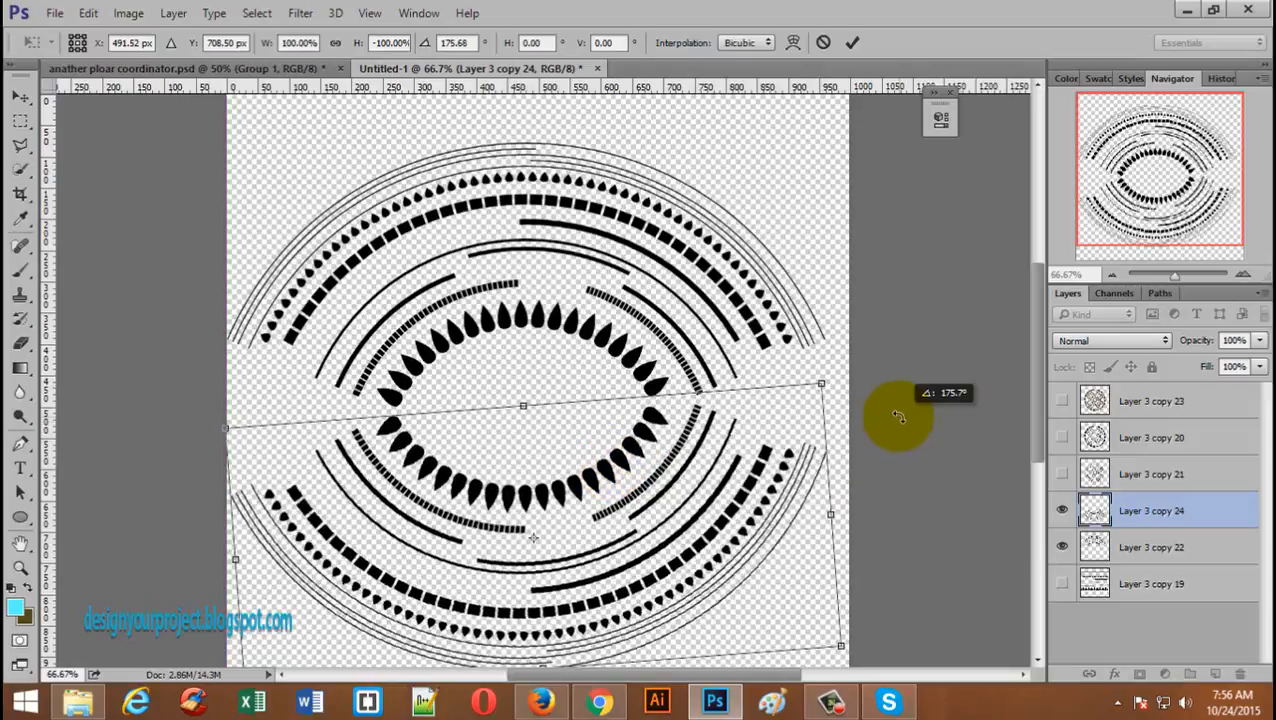
double_click(641, 441)
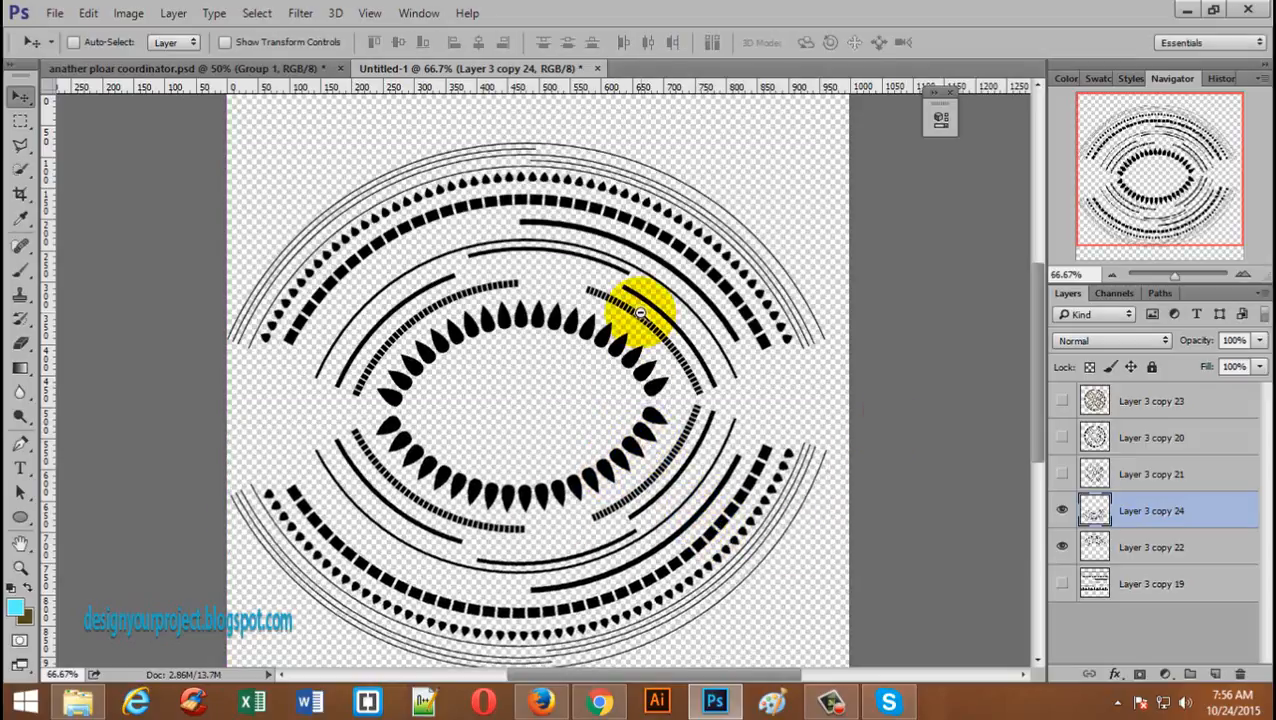
- Hide the two arc layers, Layer 3 copy 24 and Layer 3 copy 22, and show the original line pattern on Layer 3 copy 19
key(ctrl+minus)
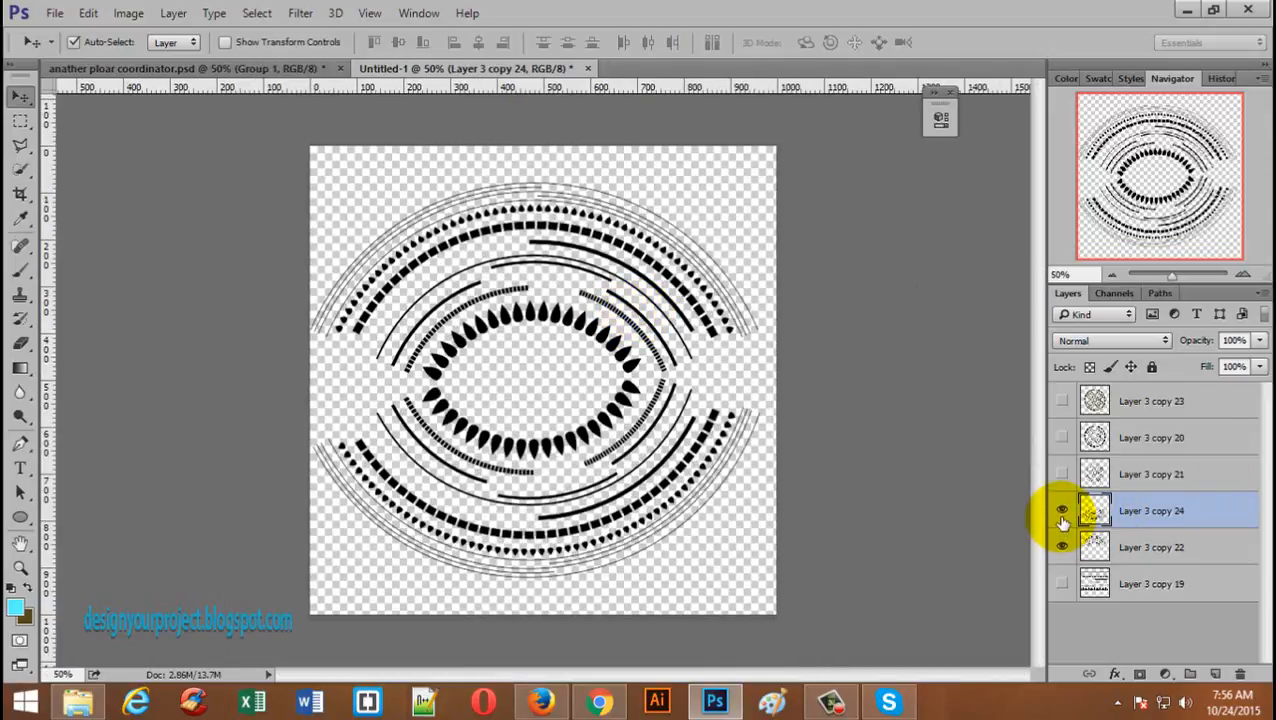
click(1062, 513)
click(1062, 547)
click(1062, 584)
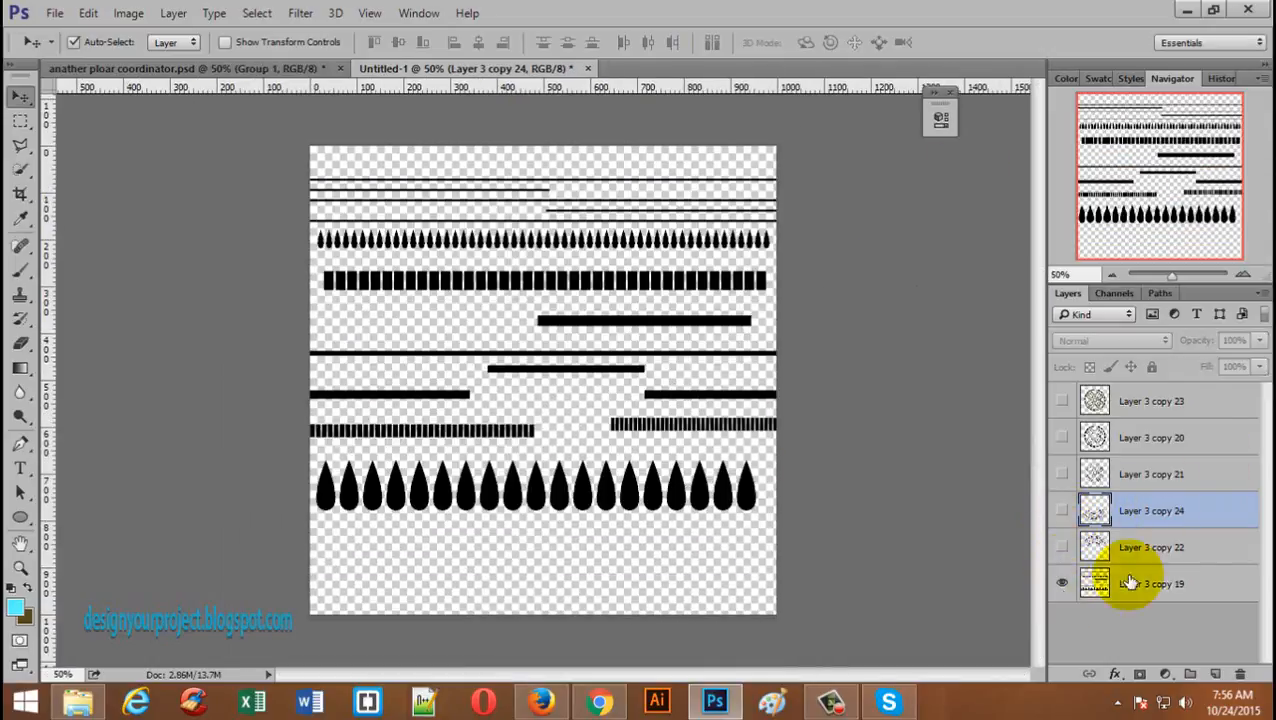
- Hide Layer 3 copy 19 and preview the circular designs on Layer 3 copy 23 and Layer 3 copy 20 one after the other
click(1062, 401)
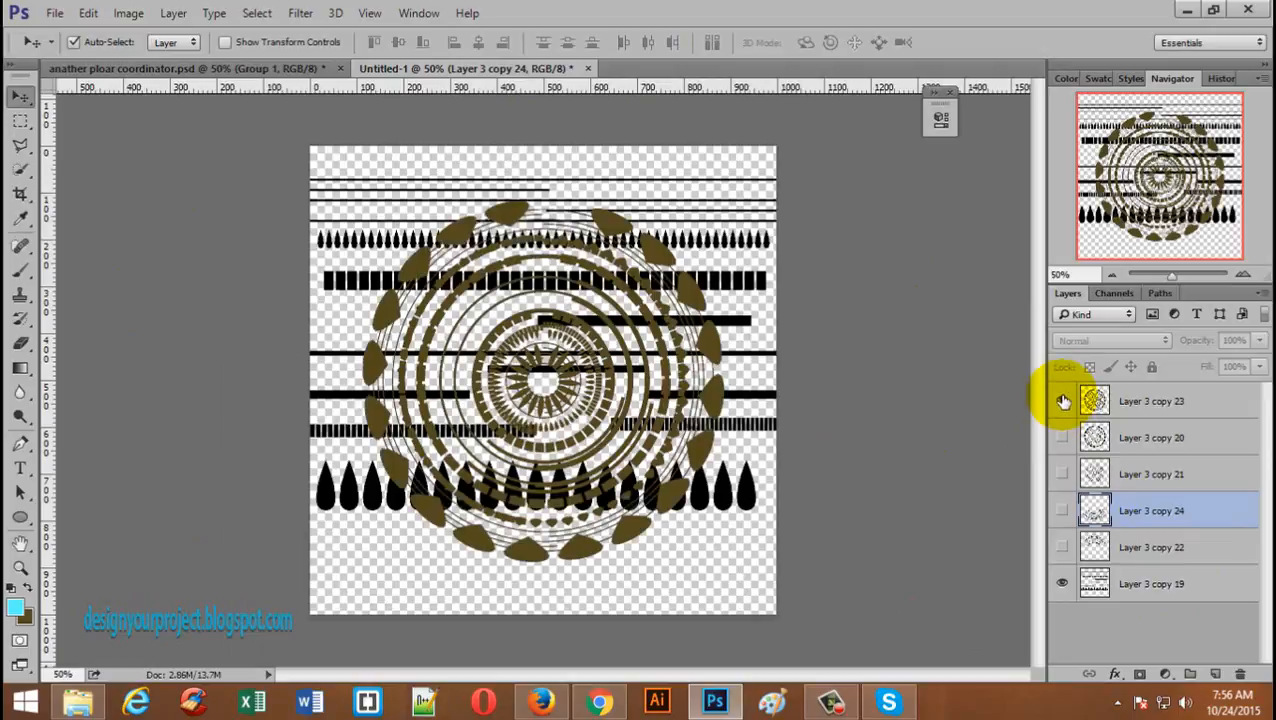
click(1062, 584)
click(1062, 401)
click(1062, 437)
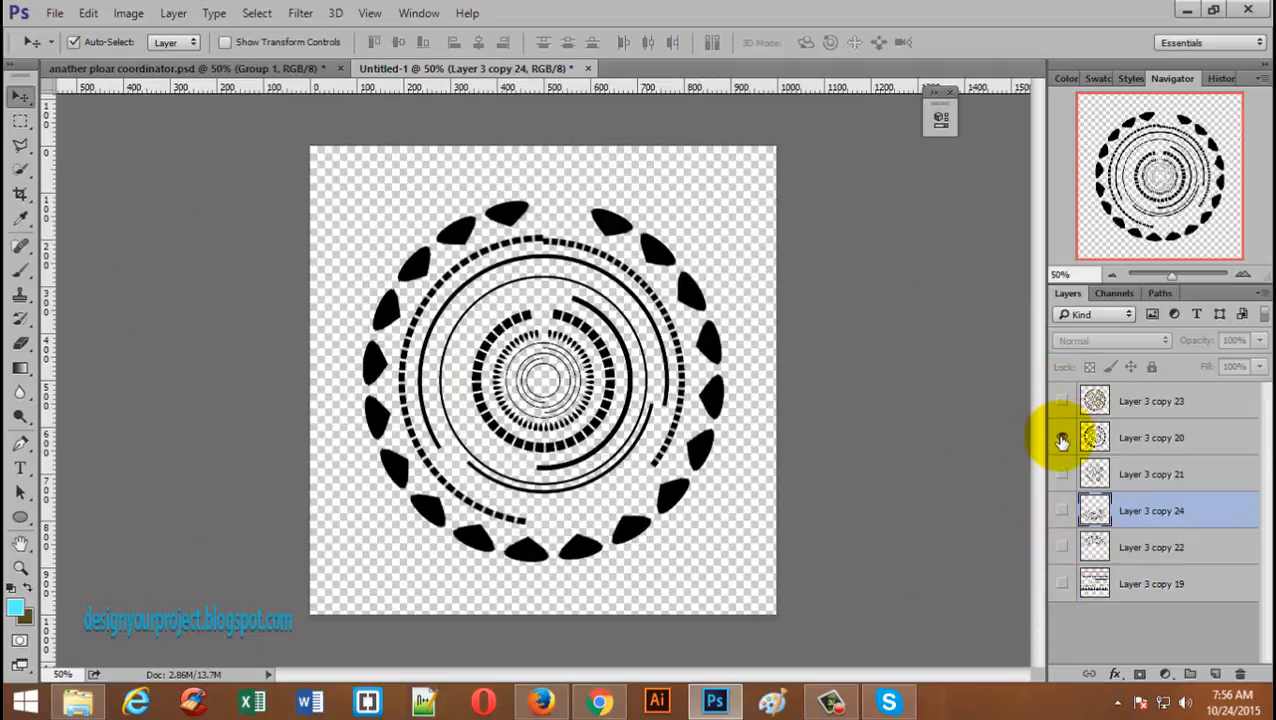
click(1062, 437)
- Preview Layer 3 copy 21, Layer 3 copy 24 and Layer 3 copy 22 in turn, hiding each one again
click(1062, 474)
click(1062, 474)
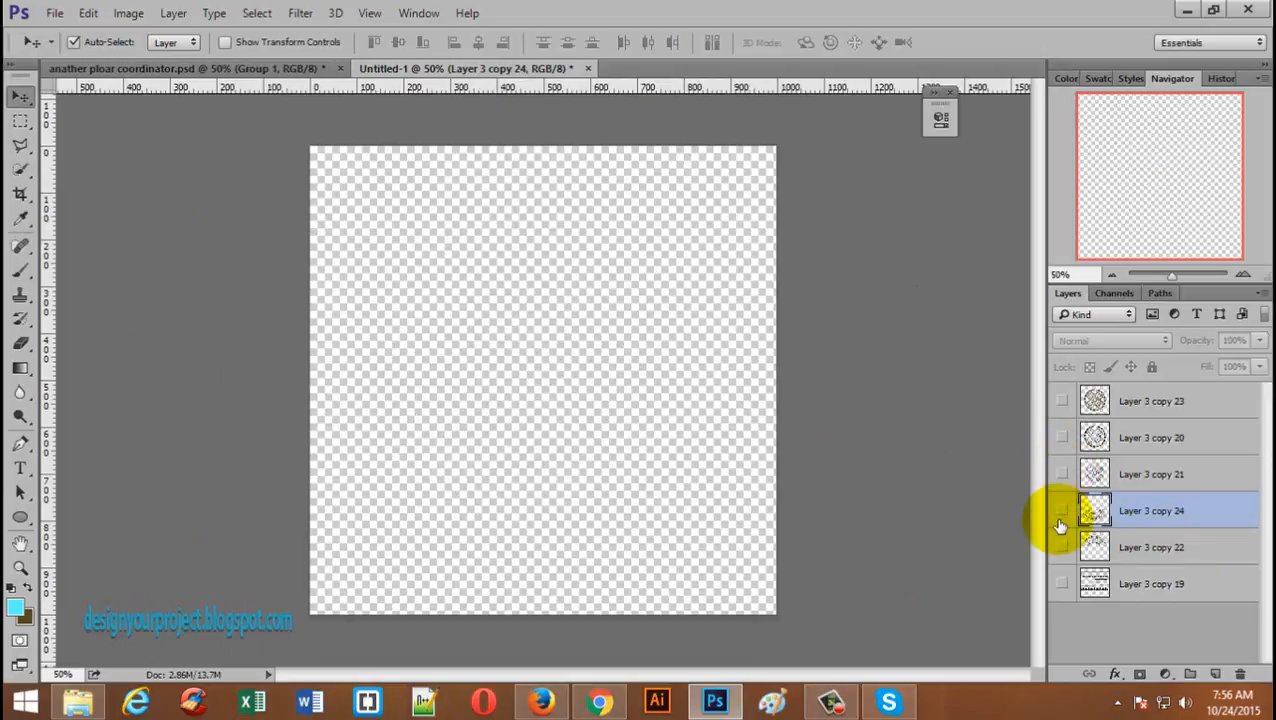
click(1062, 510)
click(1062, 510)
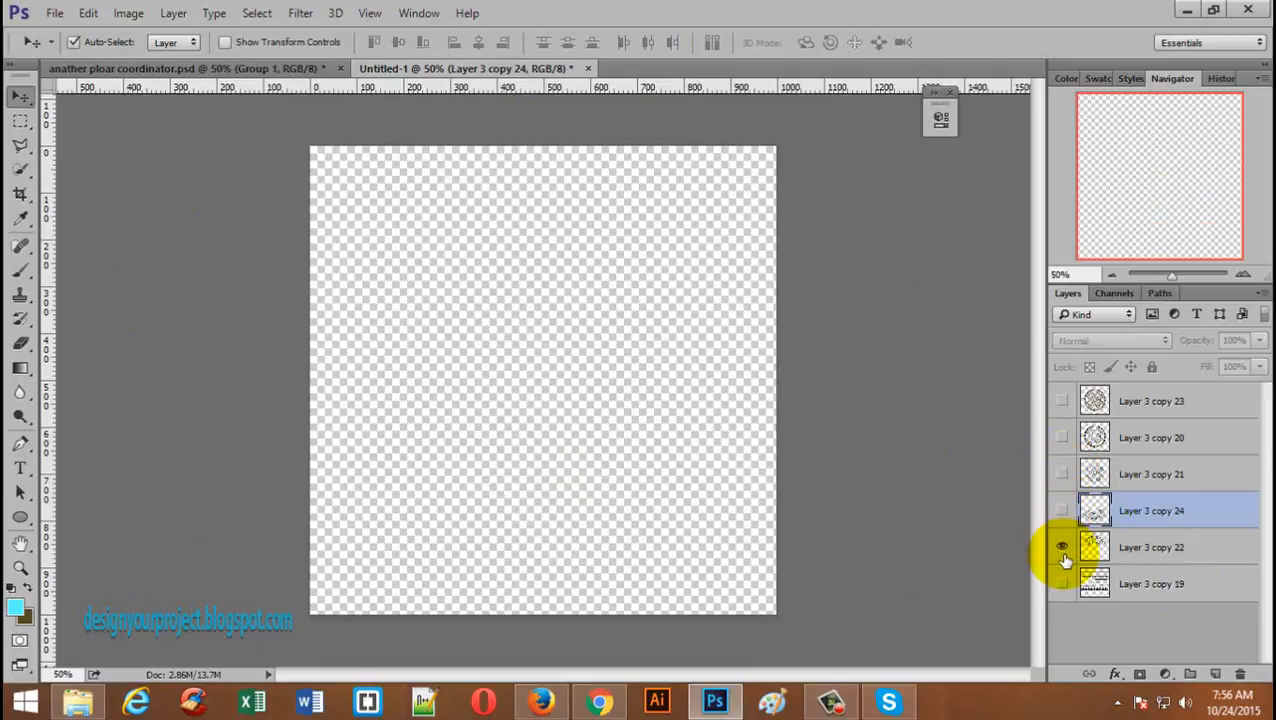
click(1062, 547)
click(1062, 547)
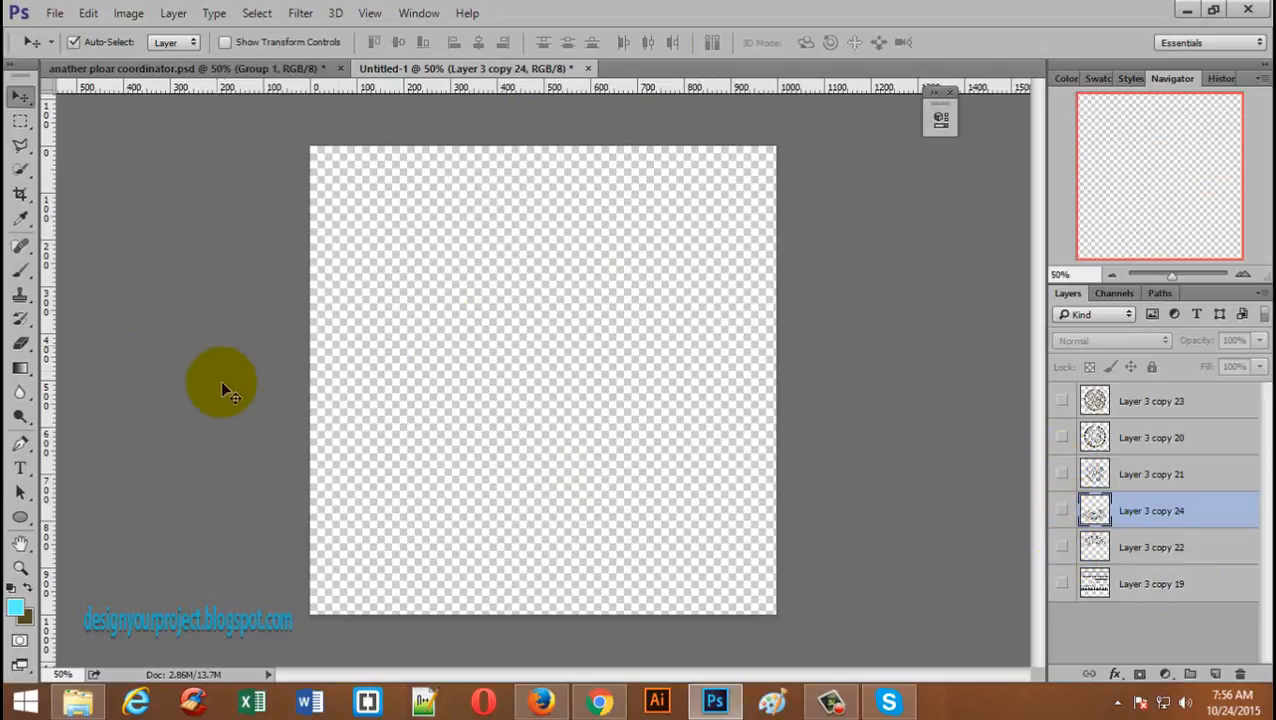
- Switch to anather ploar coordinator.psd, hide Layer 4 copy 8, and preview Layer 4 copy 12 and Layer 4 copy 9 individually
click(210, 68)
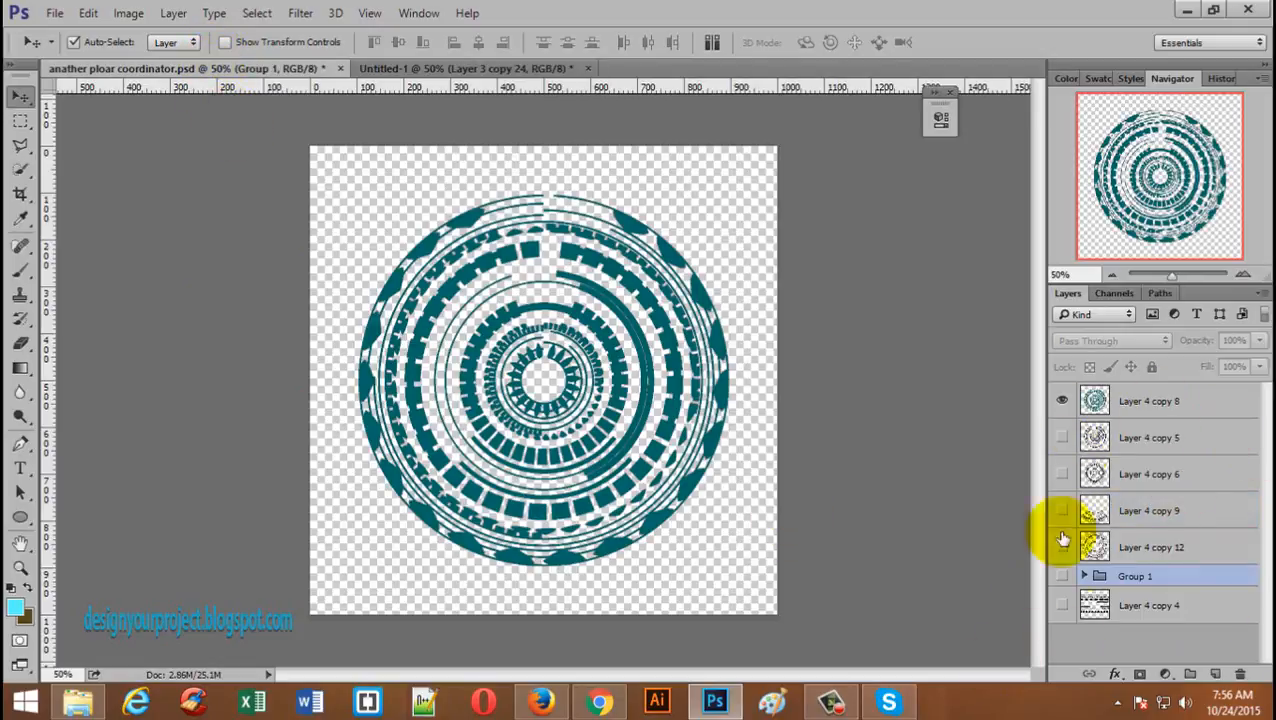
click(1062, 400)
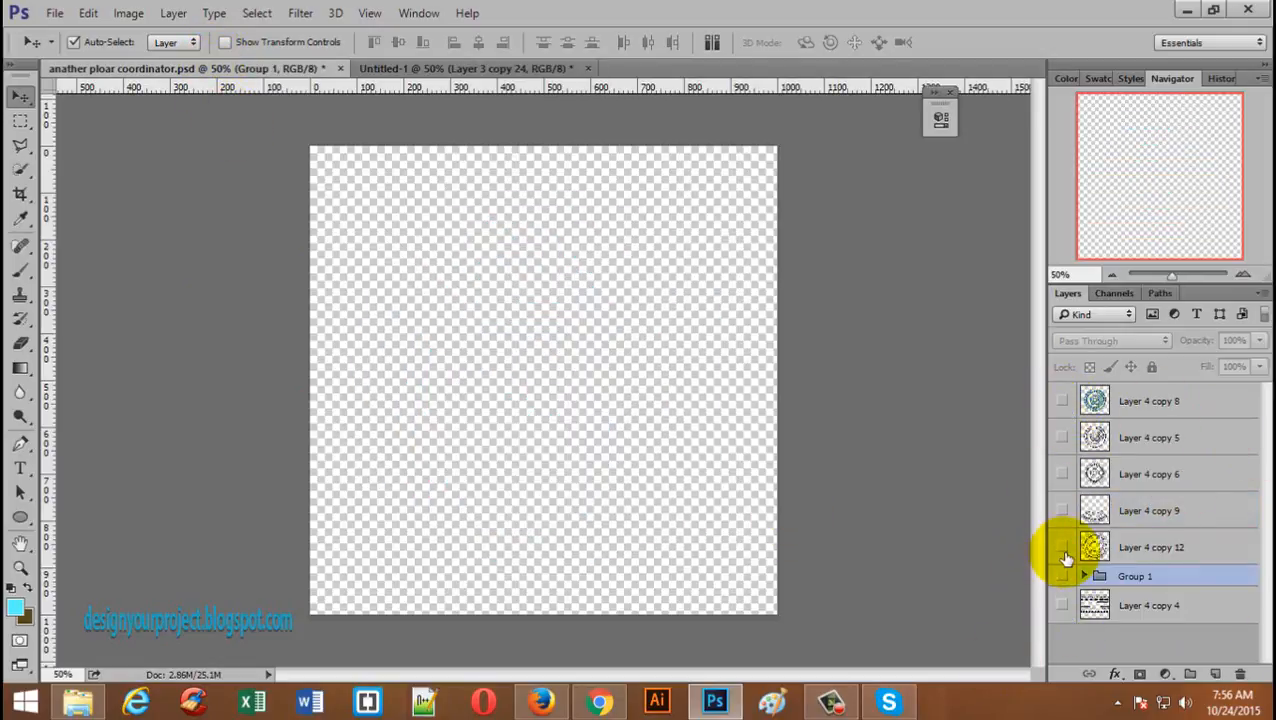
click(1062, 547)
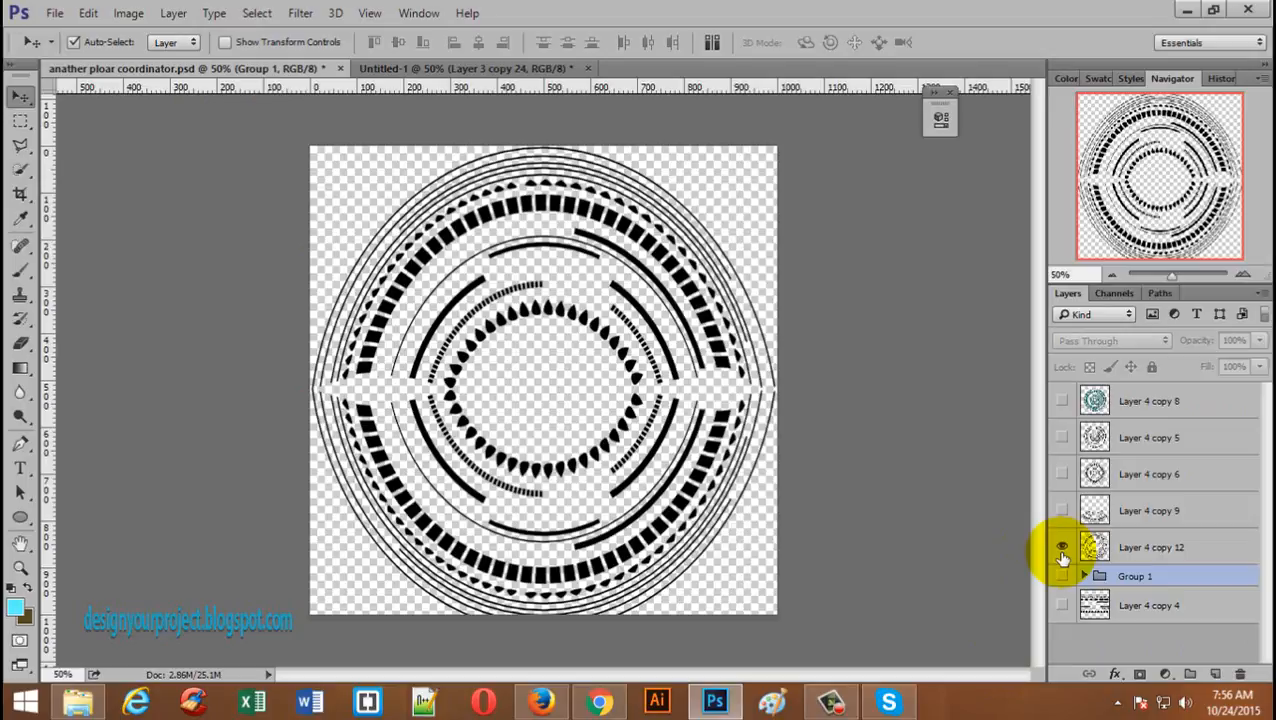
click(1062, 554)
click(1063, 515)
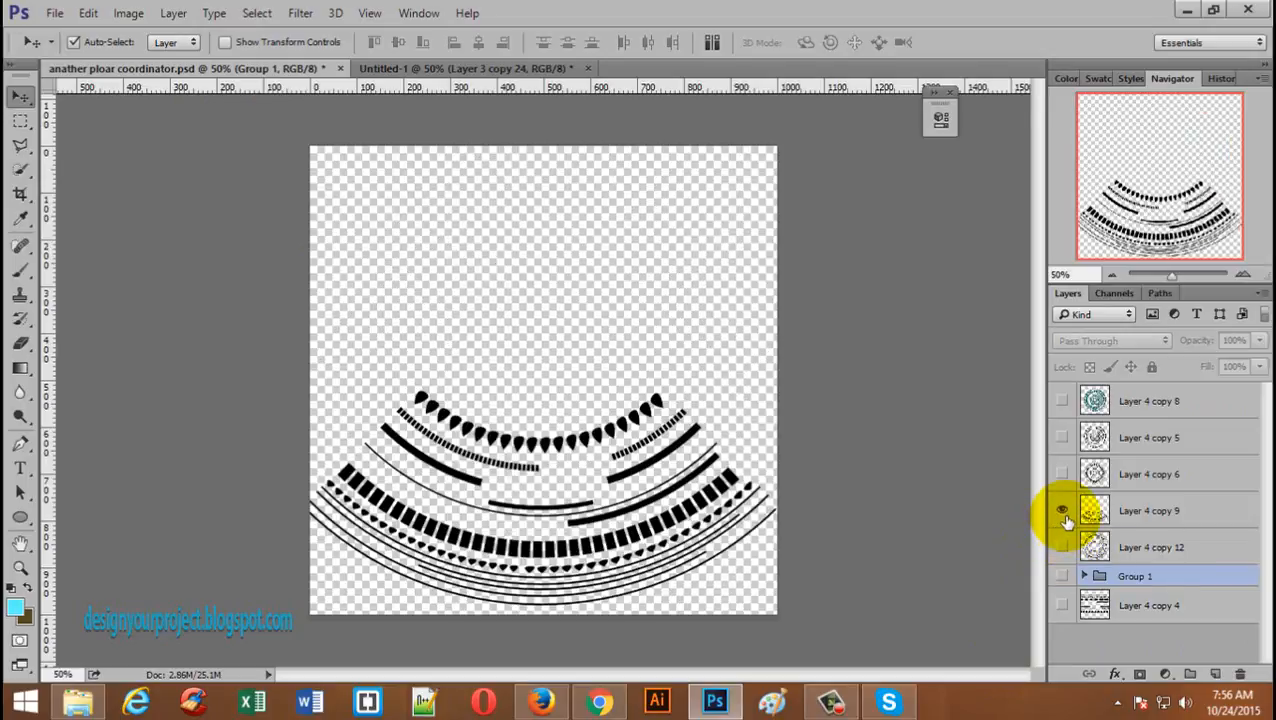
click(1064, 514)
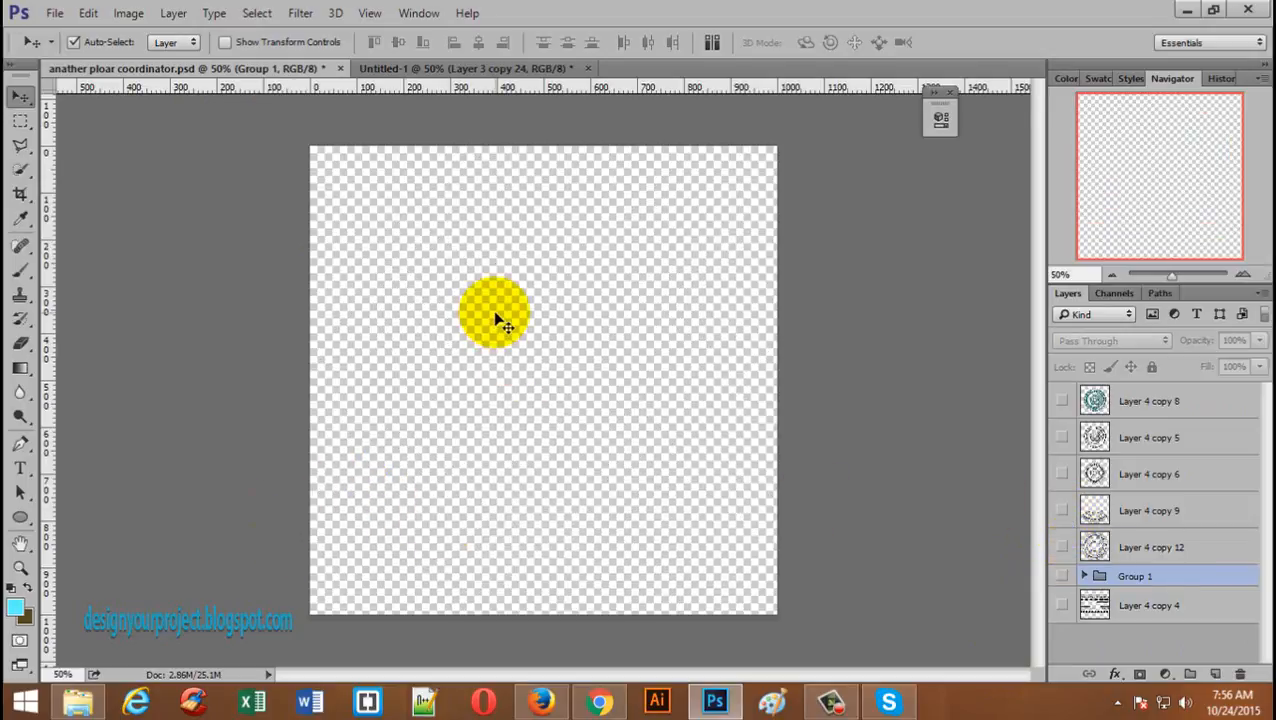
- Show Layer 4 copy 8 and Layer 4 copy 5 and inspect the teal circular design up close
key(ctrl+minus)
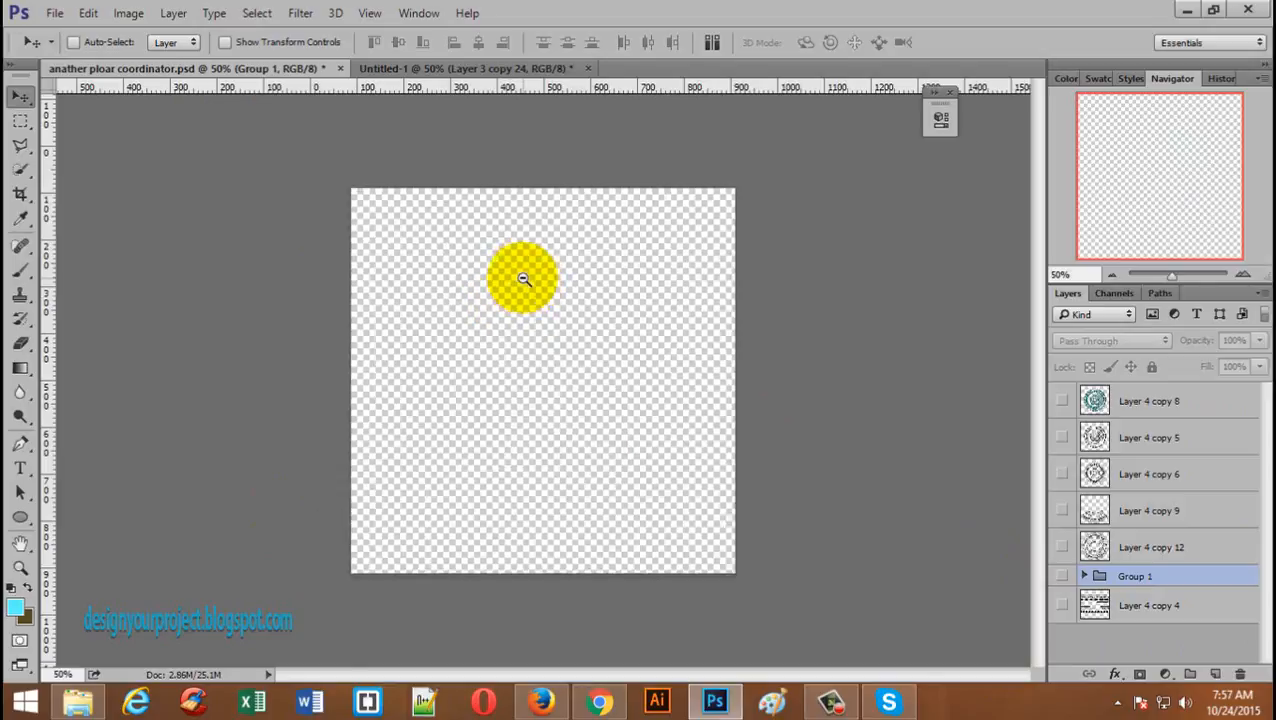
click(1062, 401)
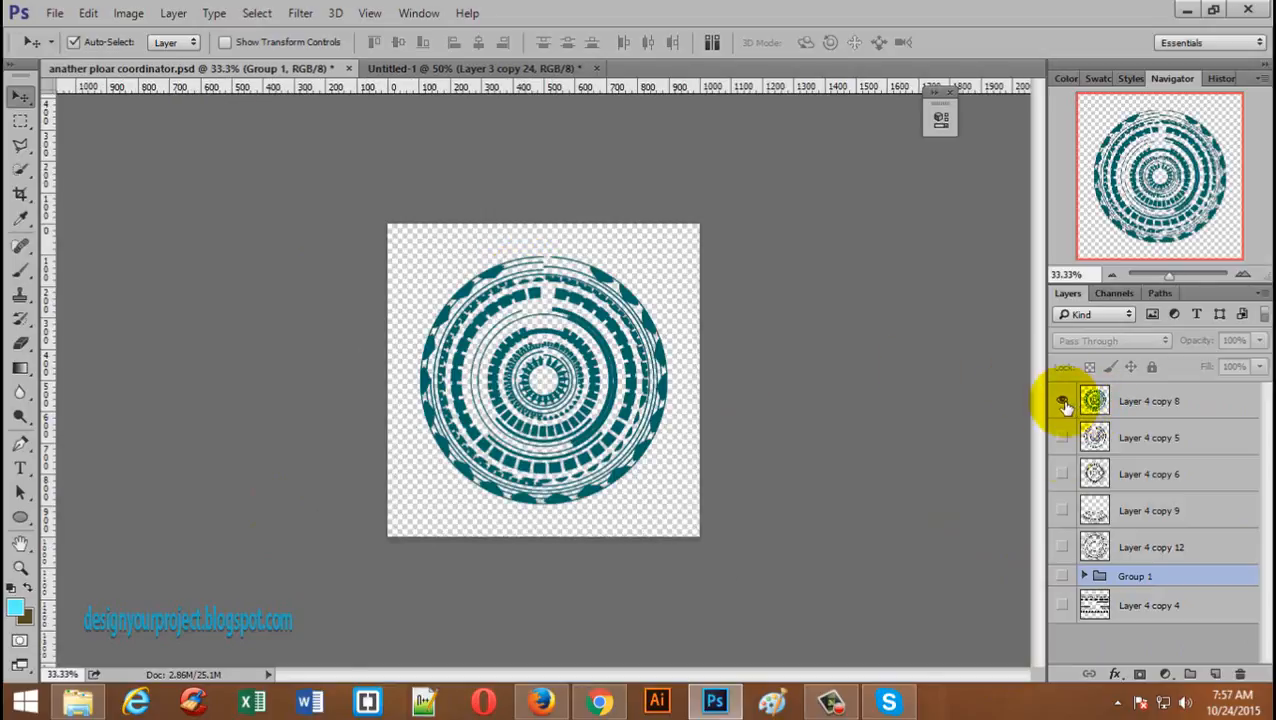
click(1062, 437)
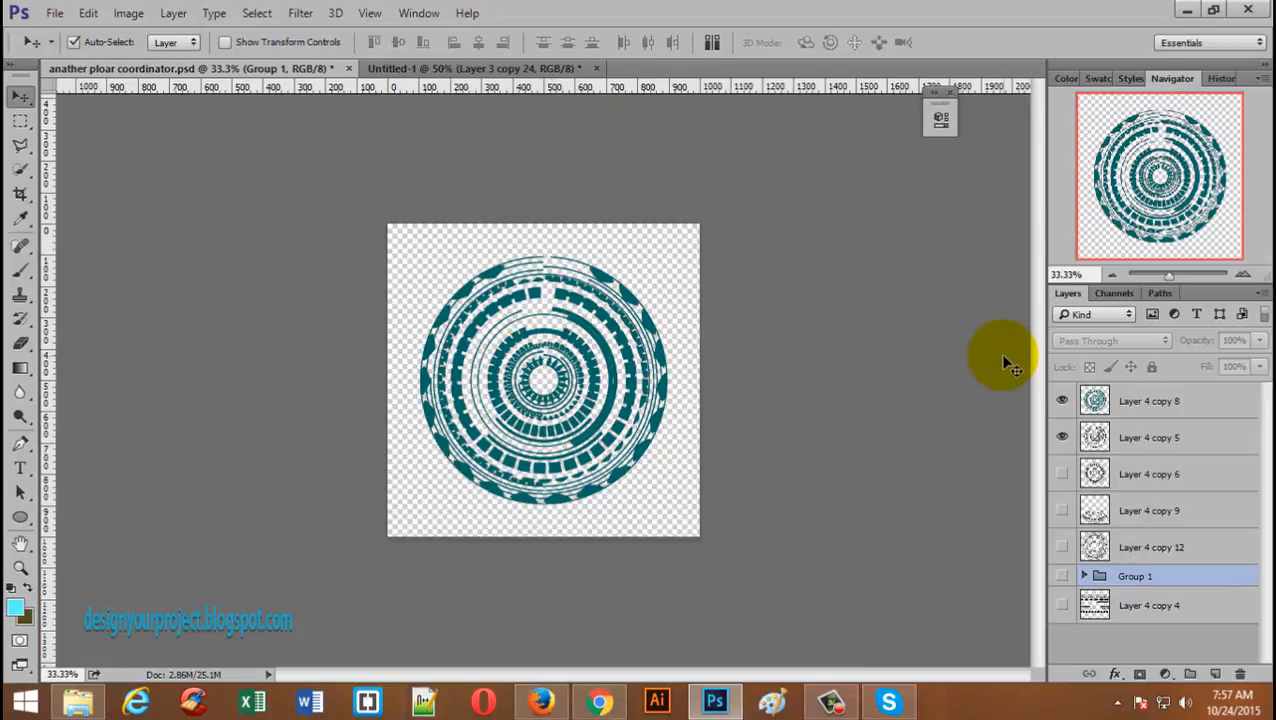
ctrl+click(549, 417)
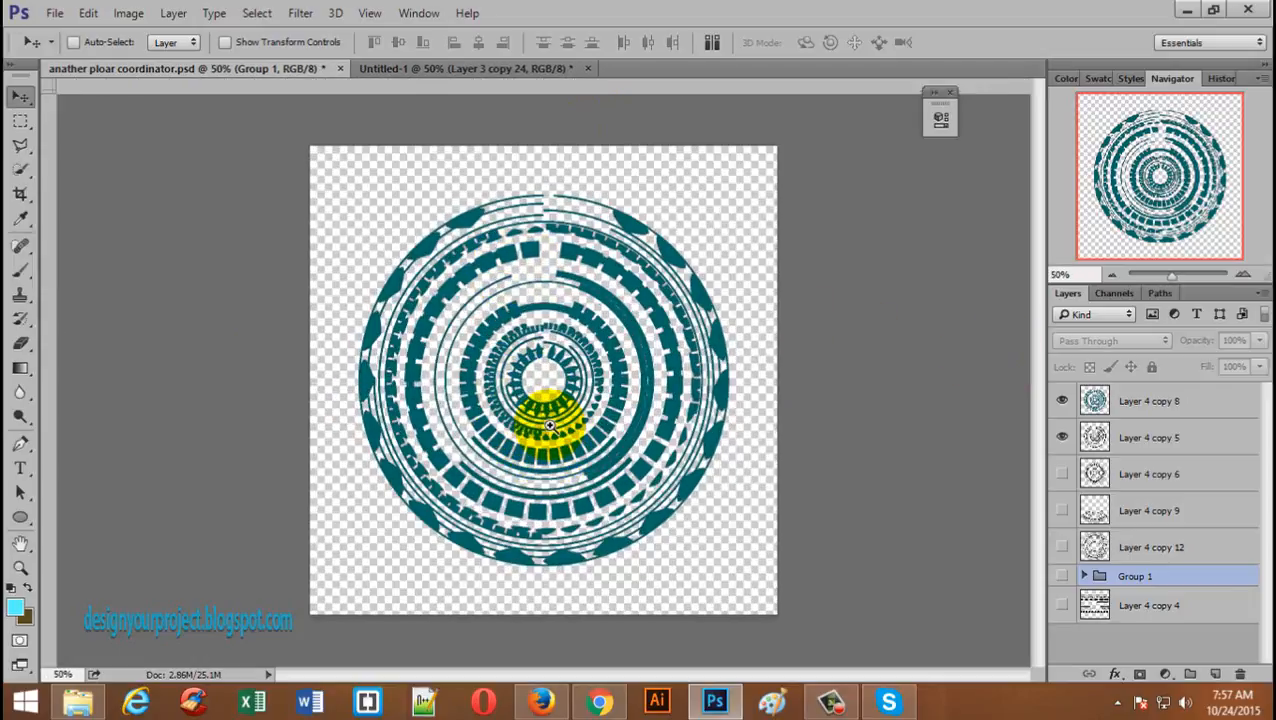
ctrl+click(549, 417)
scroll(555, 411, up, 3)
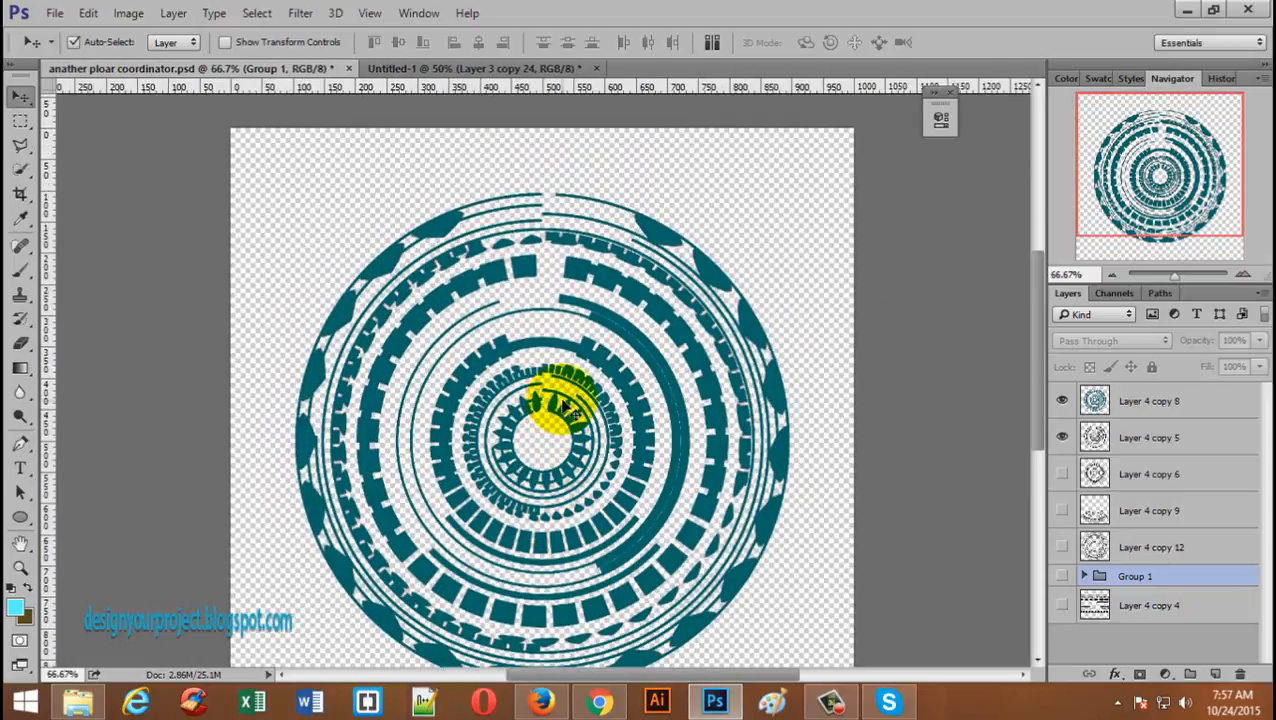
scroll(555, 404, down, 2)
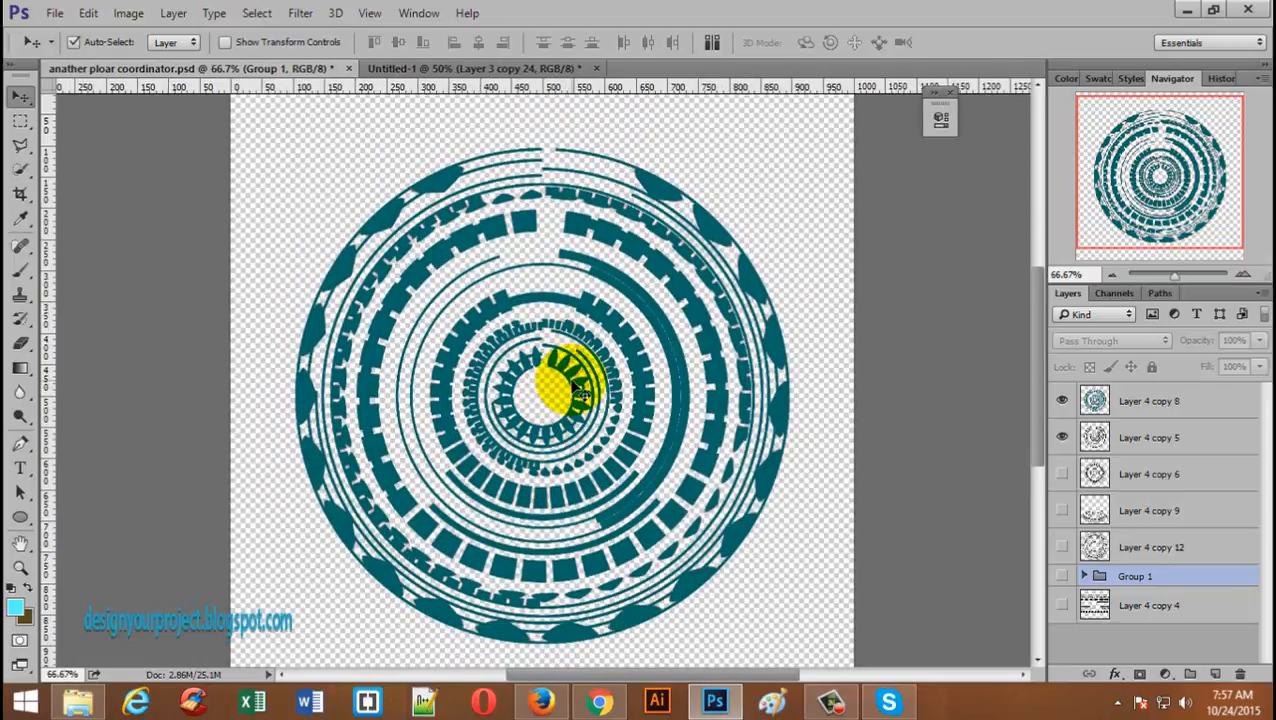